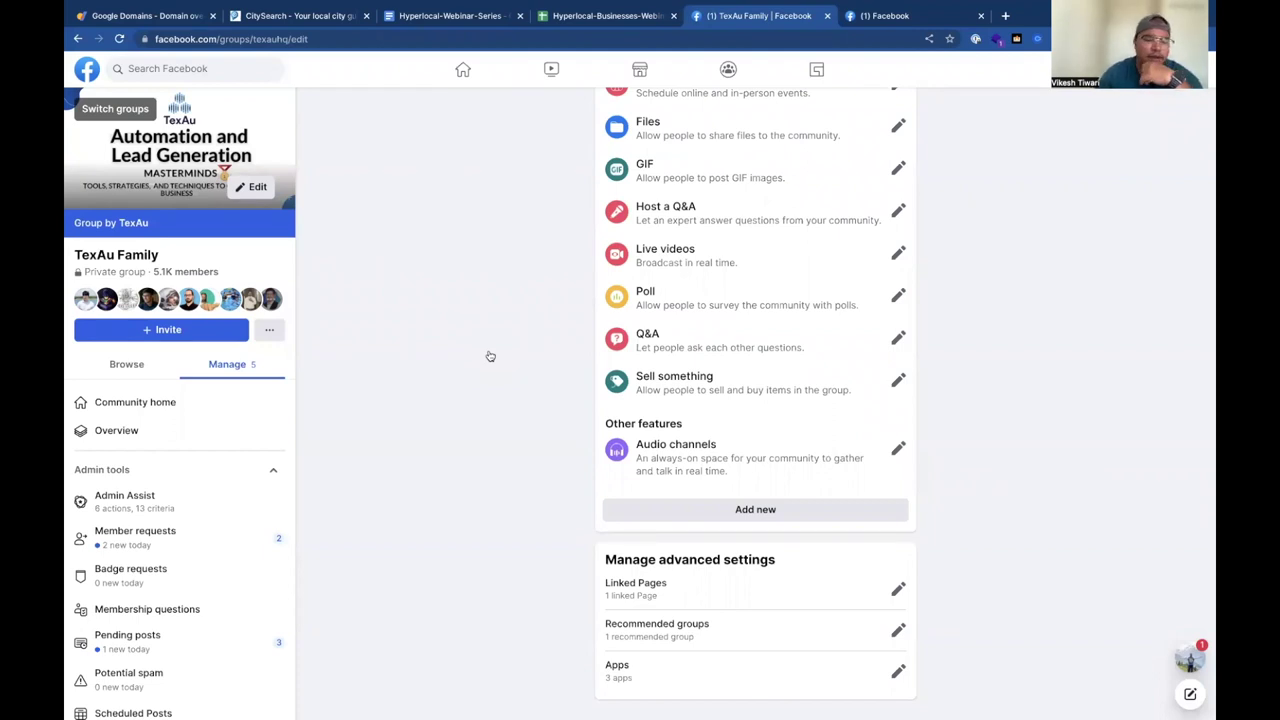
Close the TexAu Family group page, and play the Facebook live video briefly before closing it
left_click(445, 16)
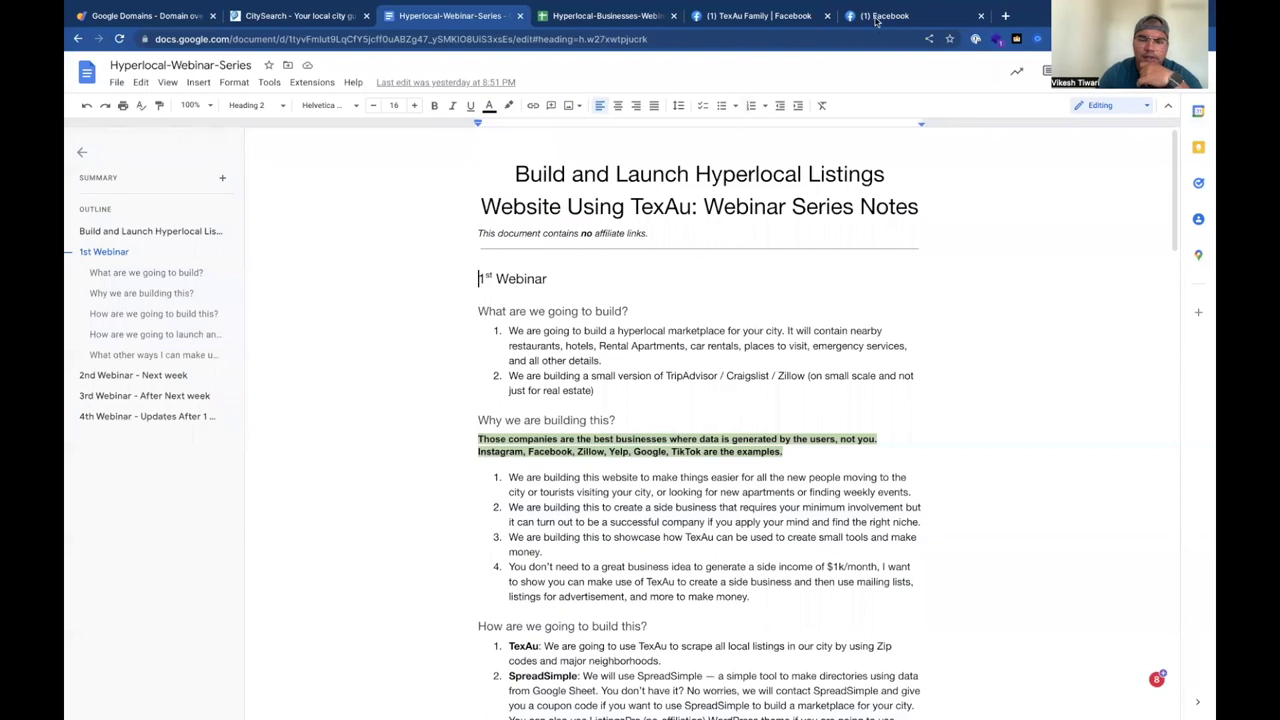
left_click(828, 16)
left_click(778, 20)
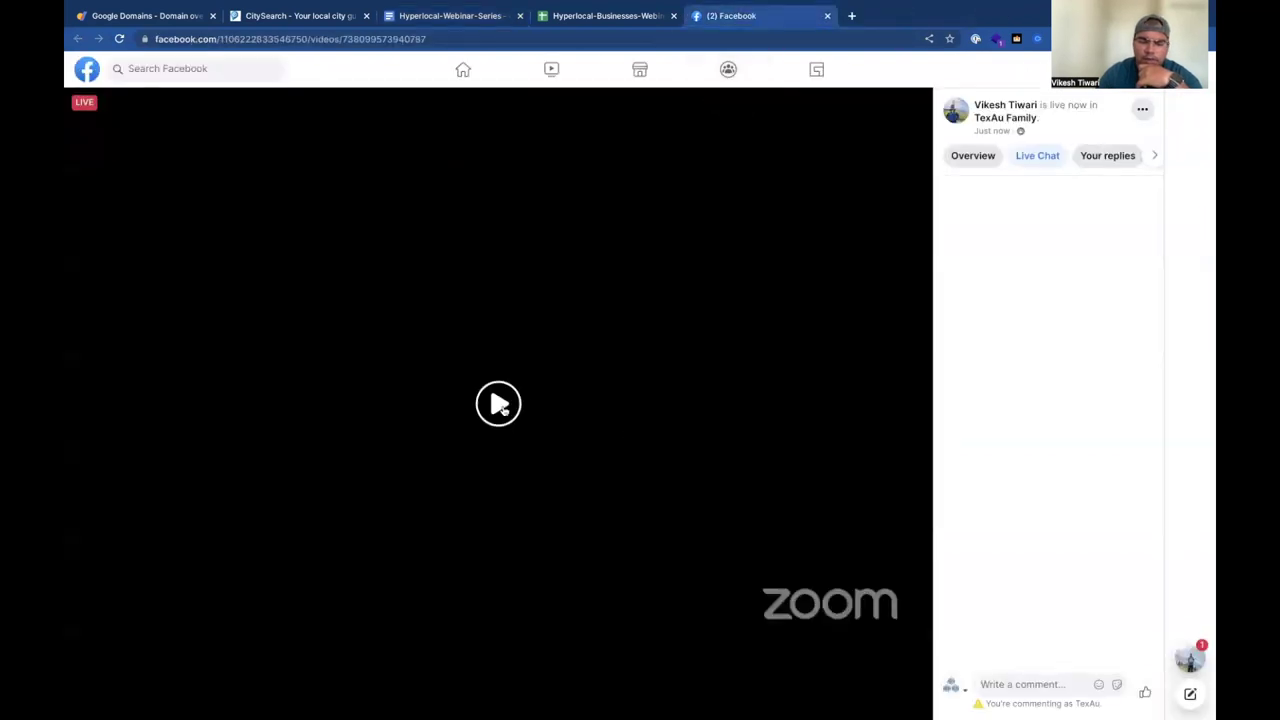
left_click(495, 404)
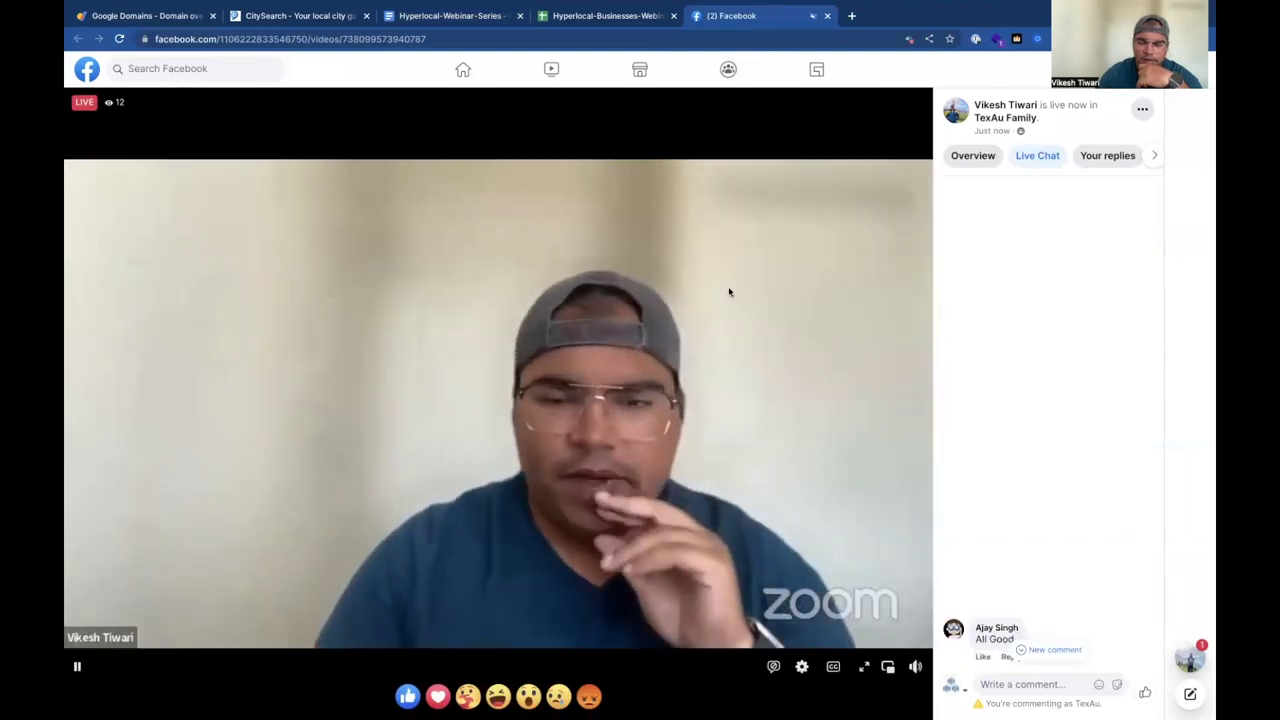
key("ctrl+w")
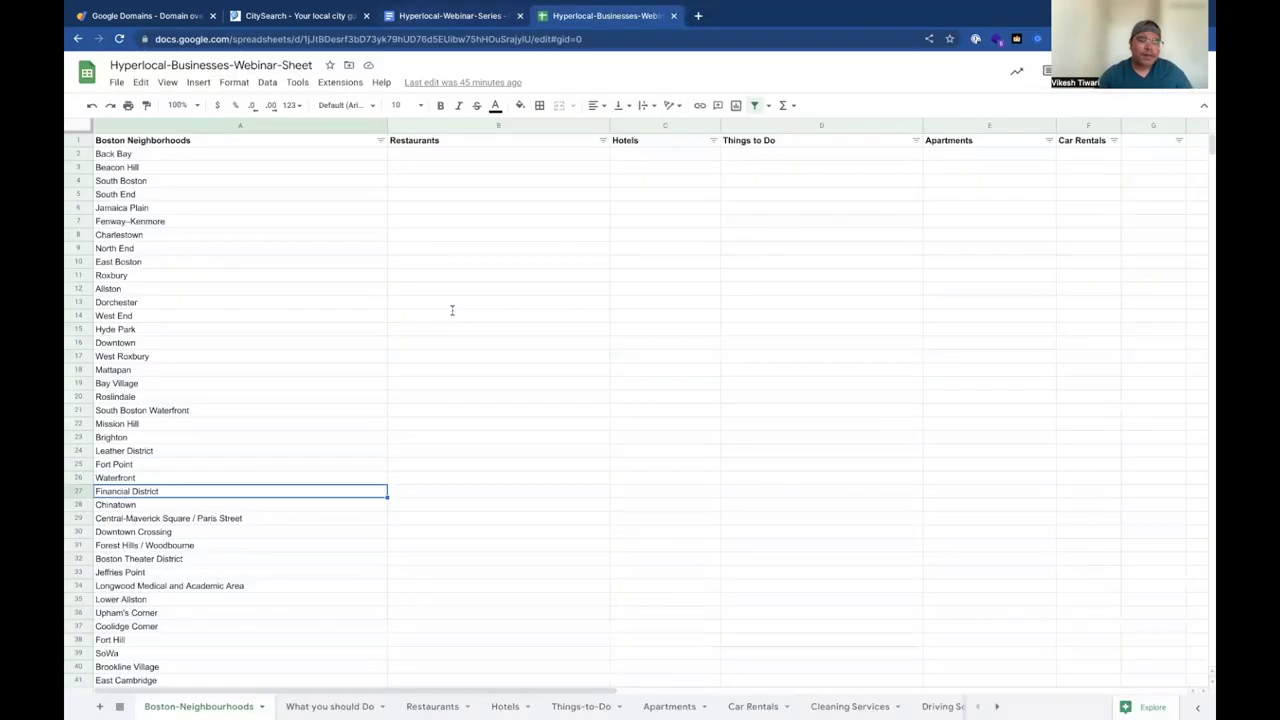
Open the Hyperlocal-Webinar-Series notes and review the "What are we going to build?" points up to the TripAdvisor / Craigslist / Zillow comparison
left_click(413, 16)
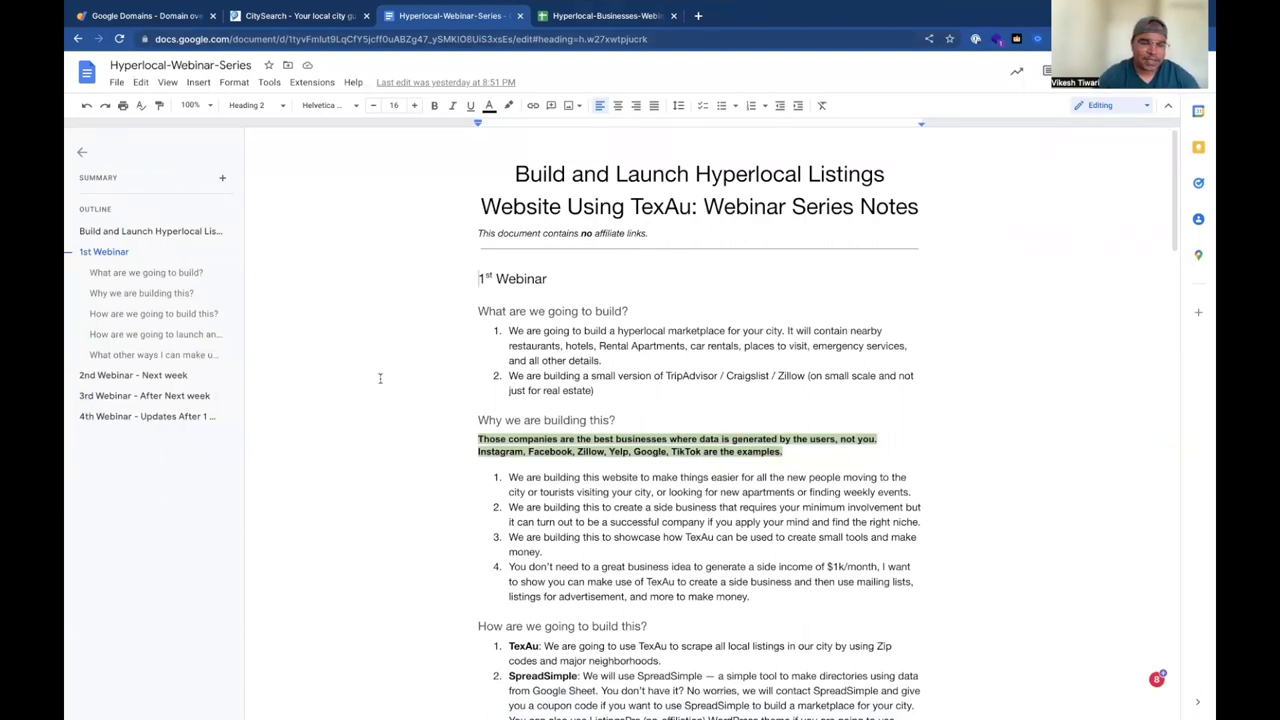
scroll(380, 378, "down", 1)
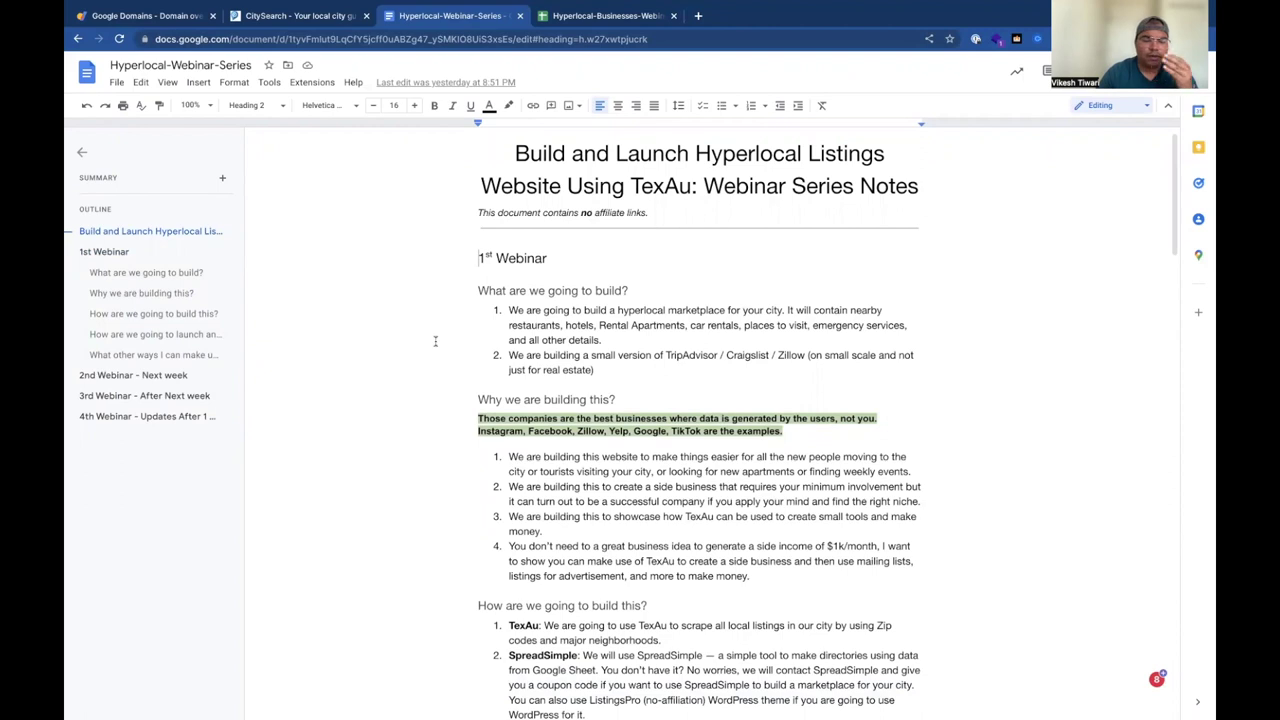
scroll(435, 341, "down", 2)
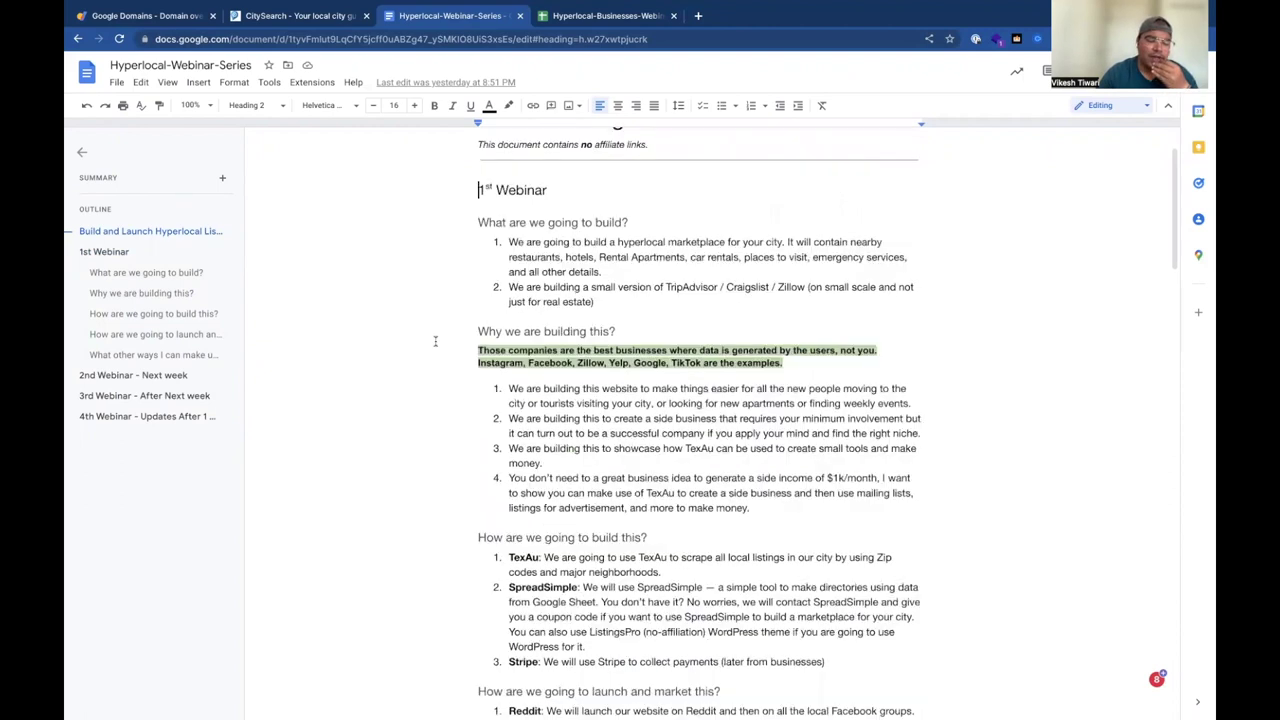
scroll(435, 341, "up", 2)
scroll(435, 341, "up", 1)
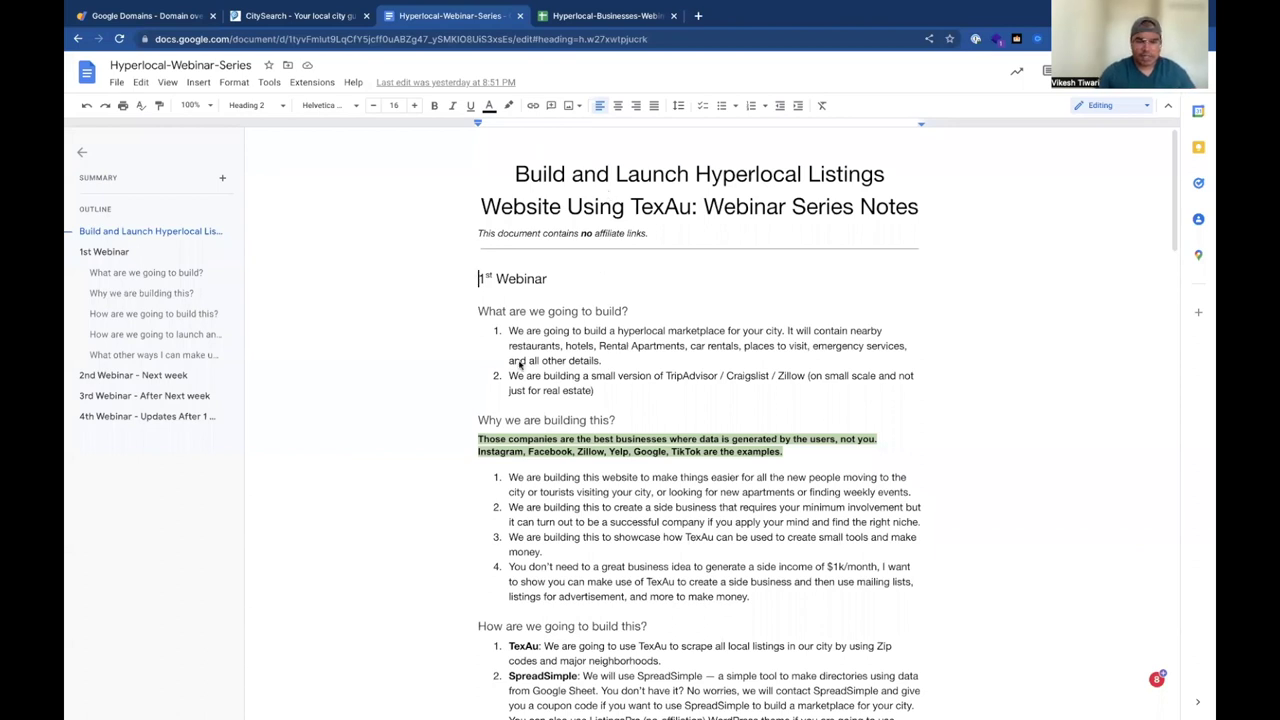
left_click(673, 375)
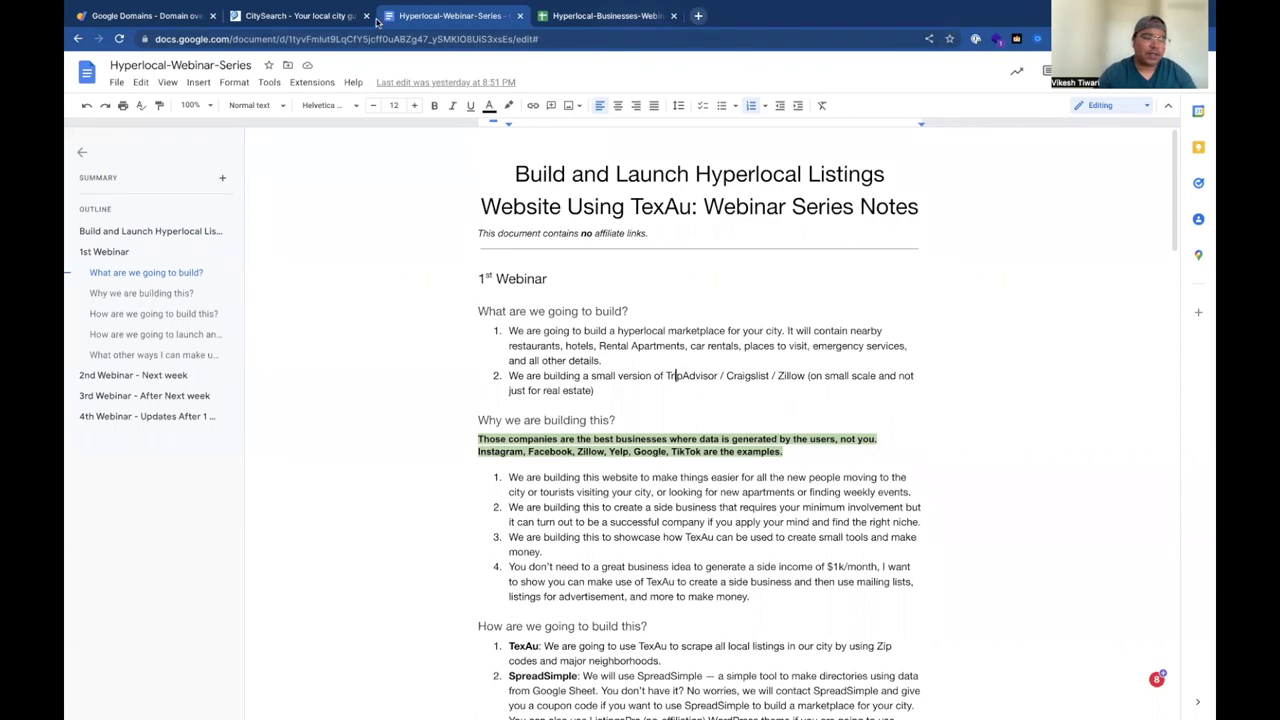
Search Citysearch for "cleaning" in Huntsville, AL, and return to its home page
left_click(285, 18)
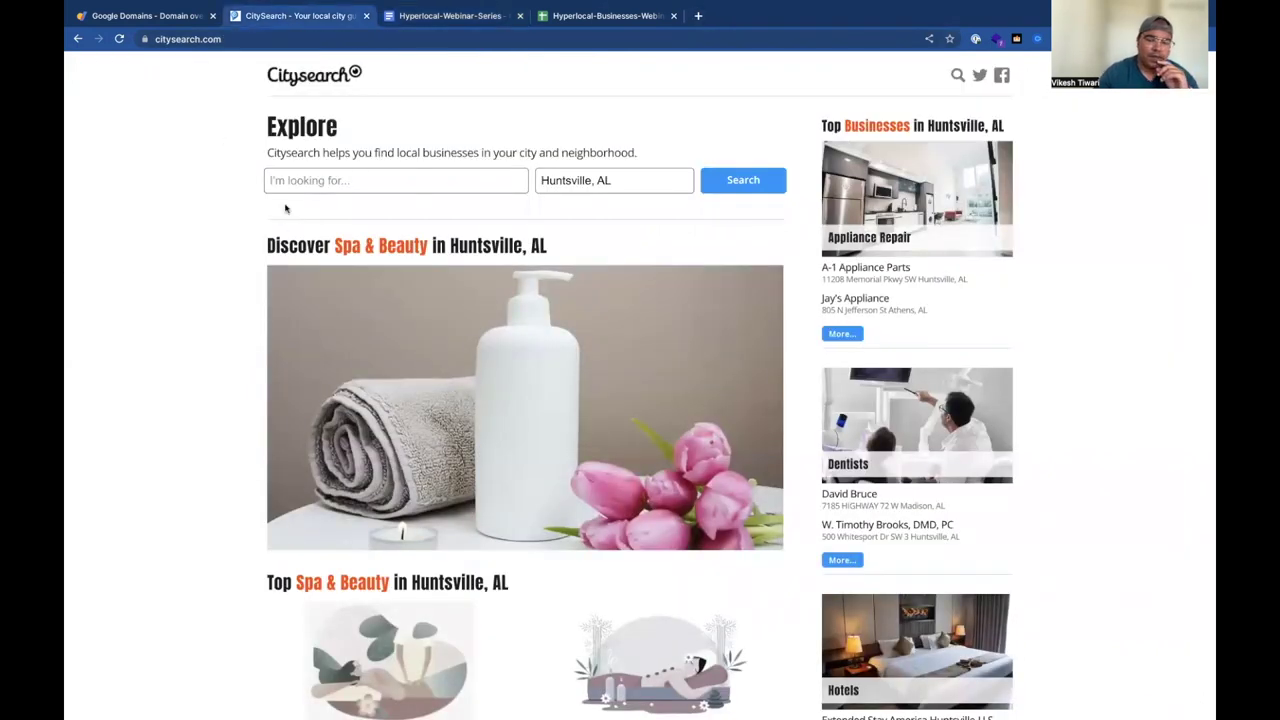
left_click(392, 178)
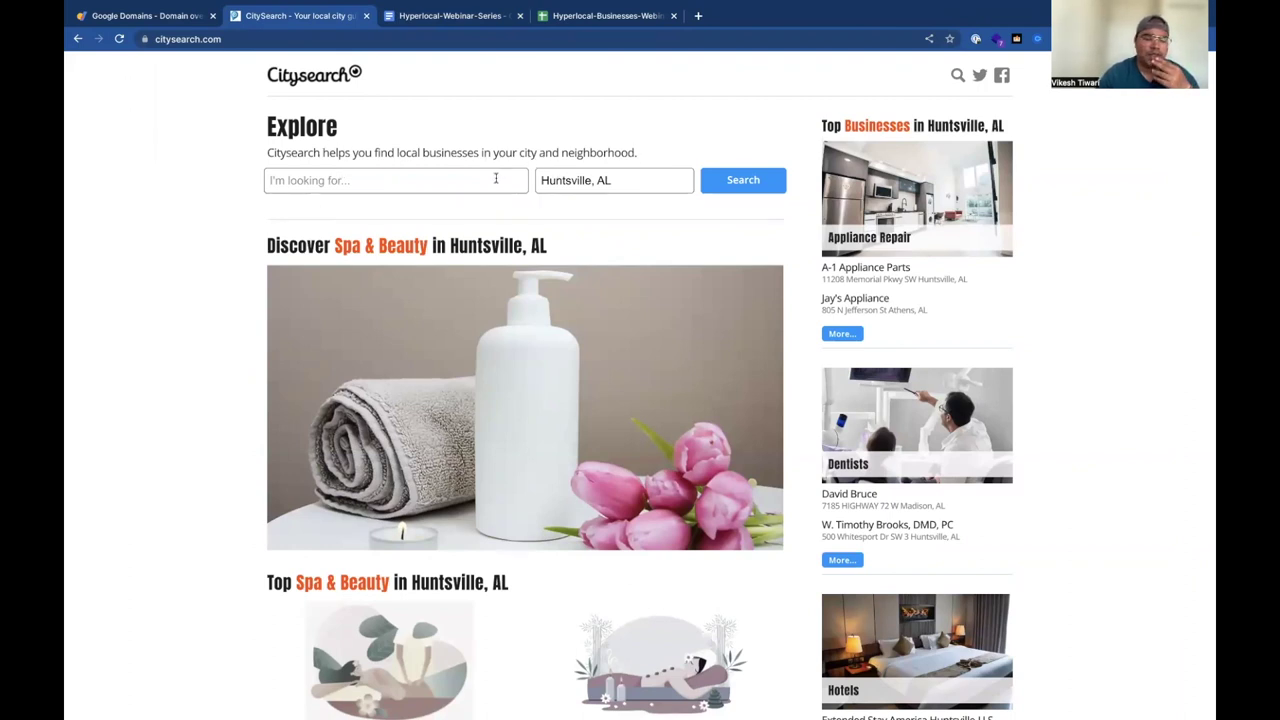
type("clea")
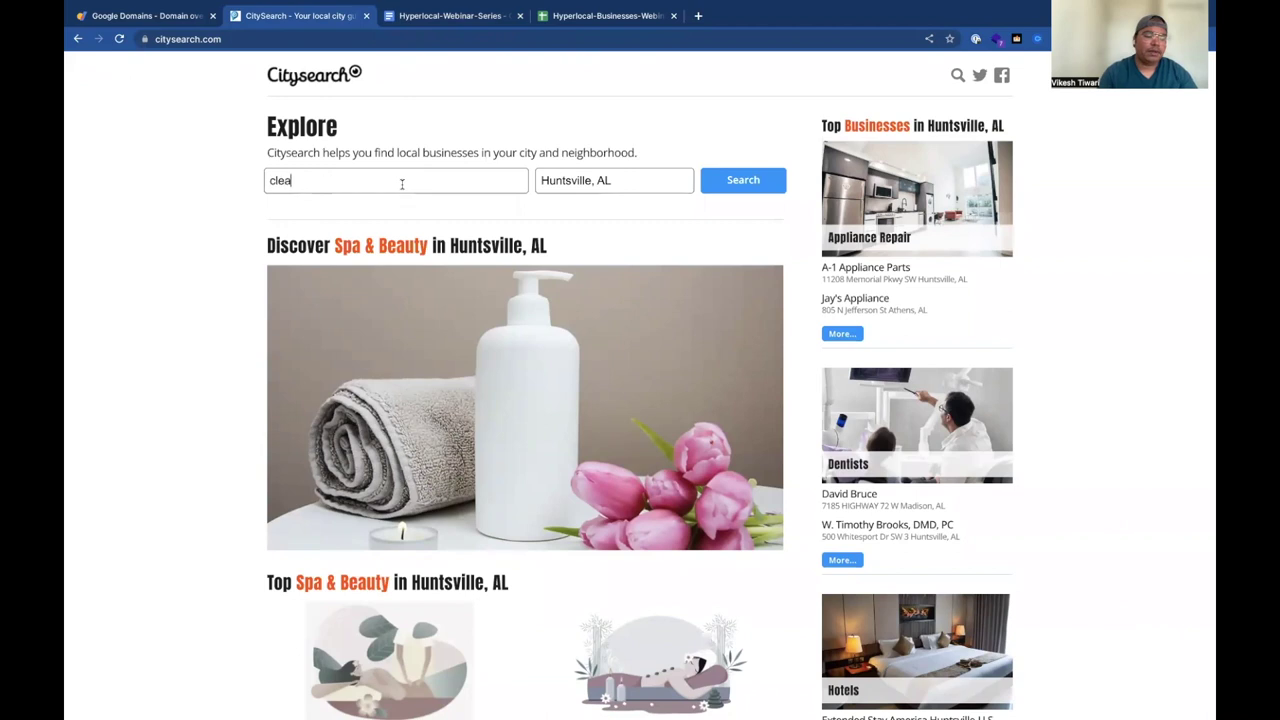
type("ning")
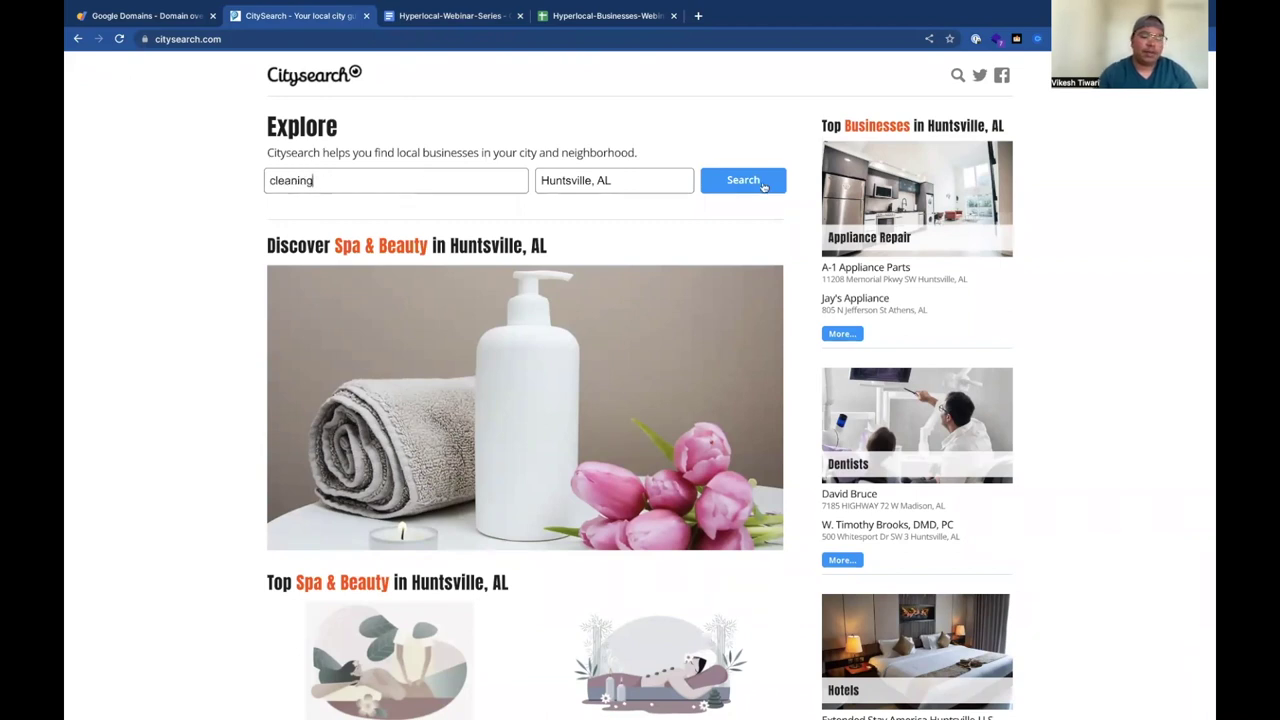
left_click(750, 186)
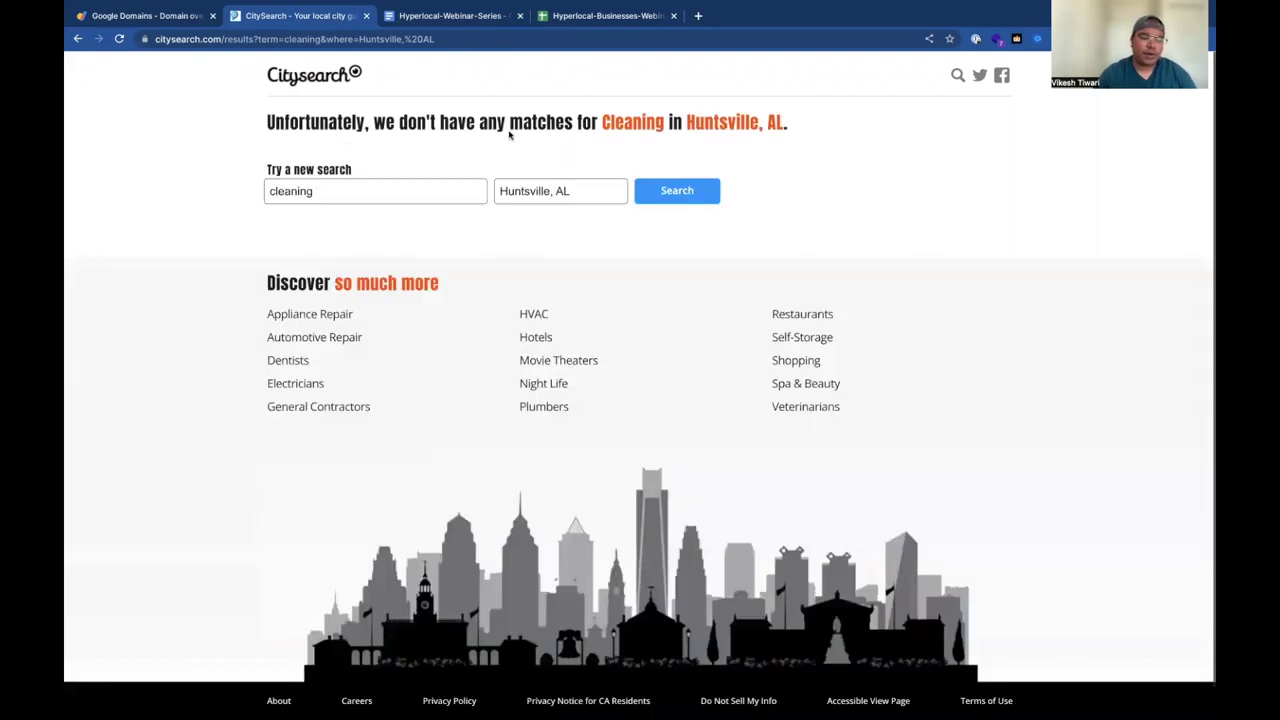
left_click(334, 80)
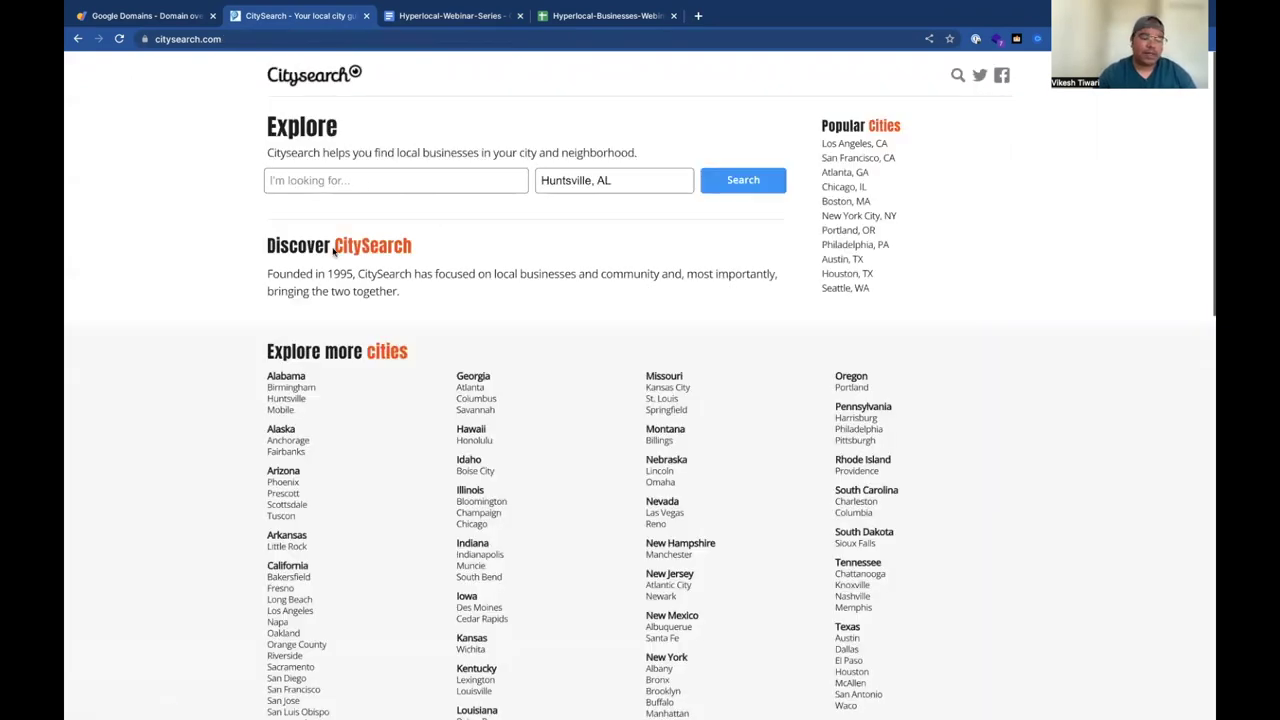
Glance at the Hyperlocal-Businesses-Webinar-Sheet, and go back to the webinar notes to read the "Why we are building this?" section
left_click(596, 16)
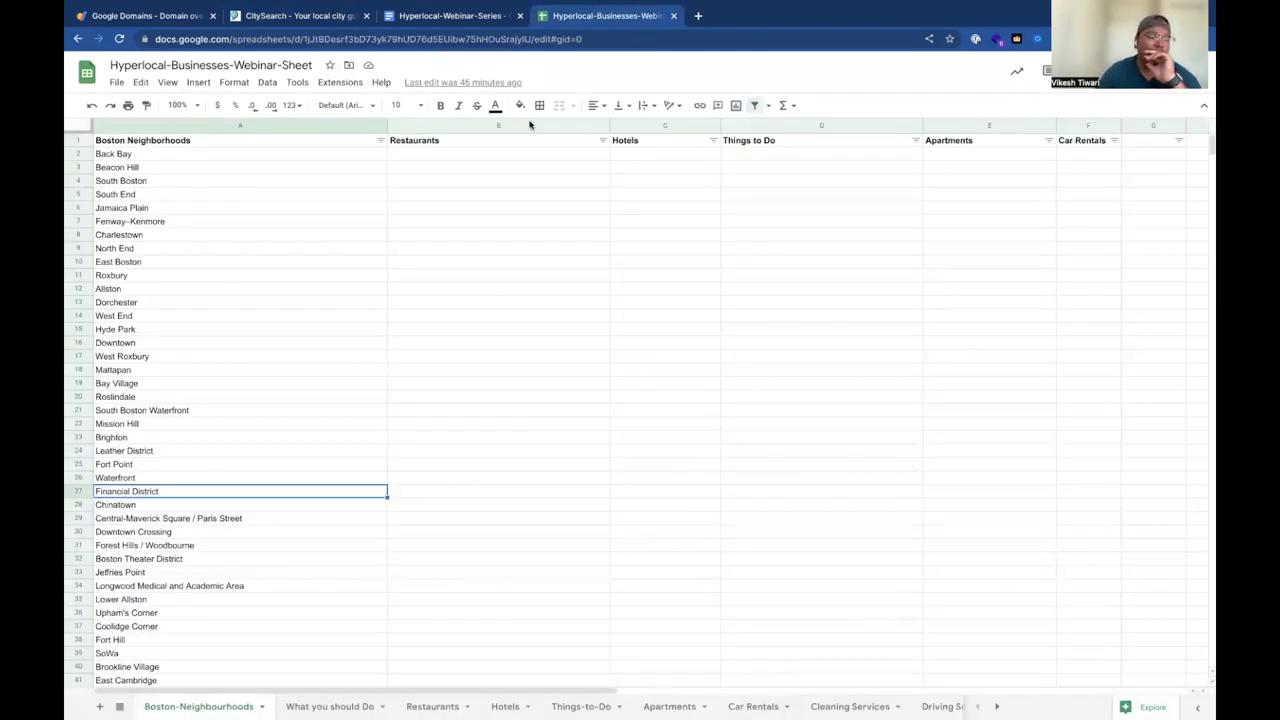
left_click(464, 14)
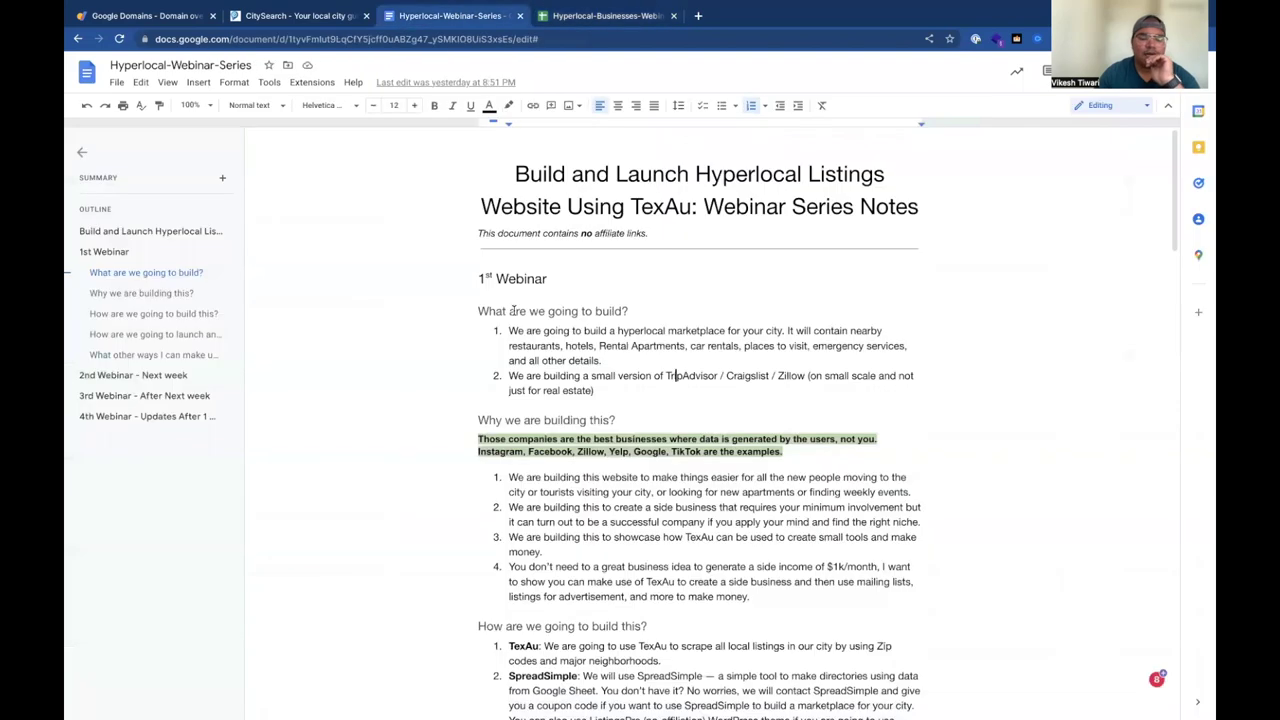
scroll(523, 397, "down", 1)
scroll(520, 390, "down", 1)
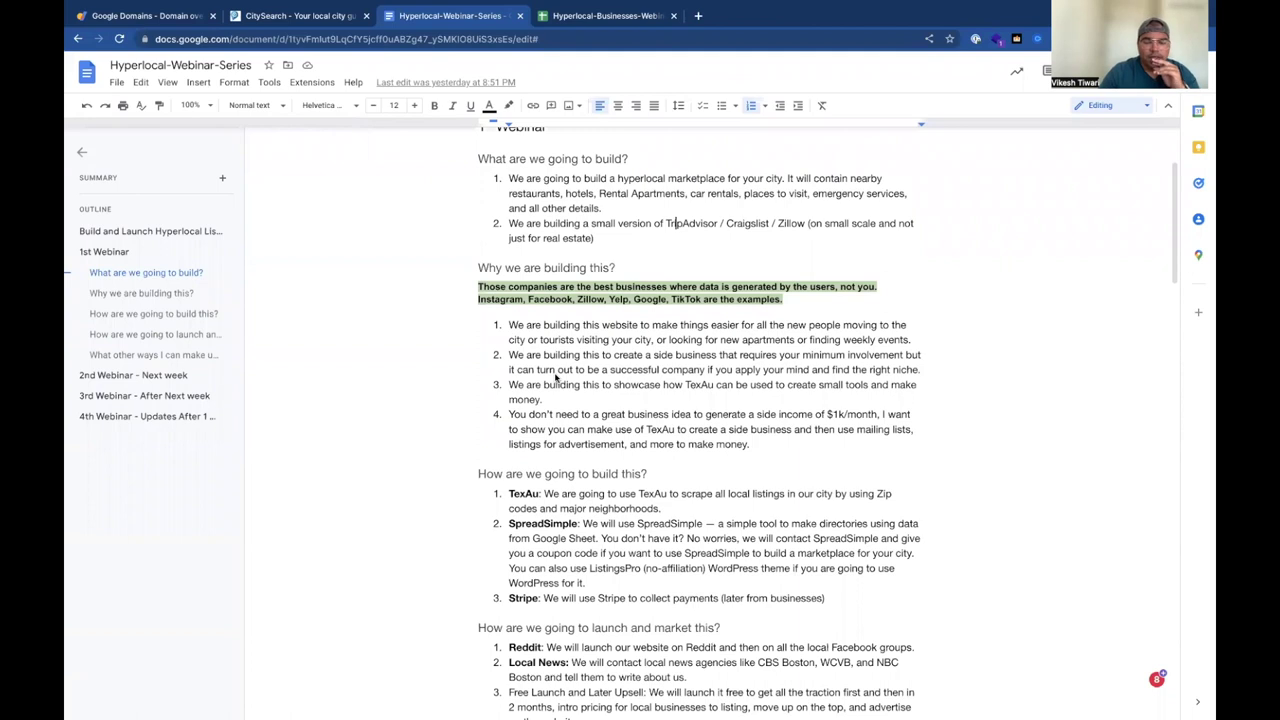
scroll(422, 375, "up", 1)
scroll(422, 375, "down", 2)
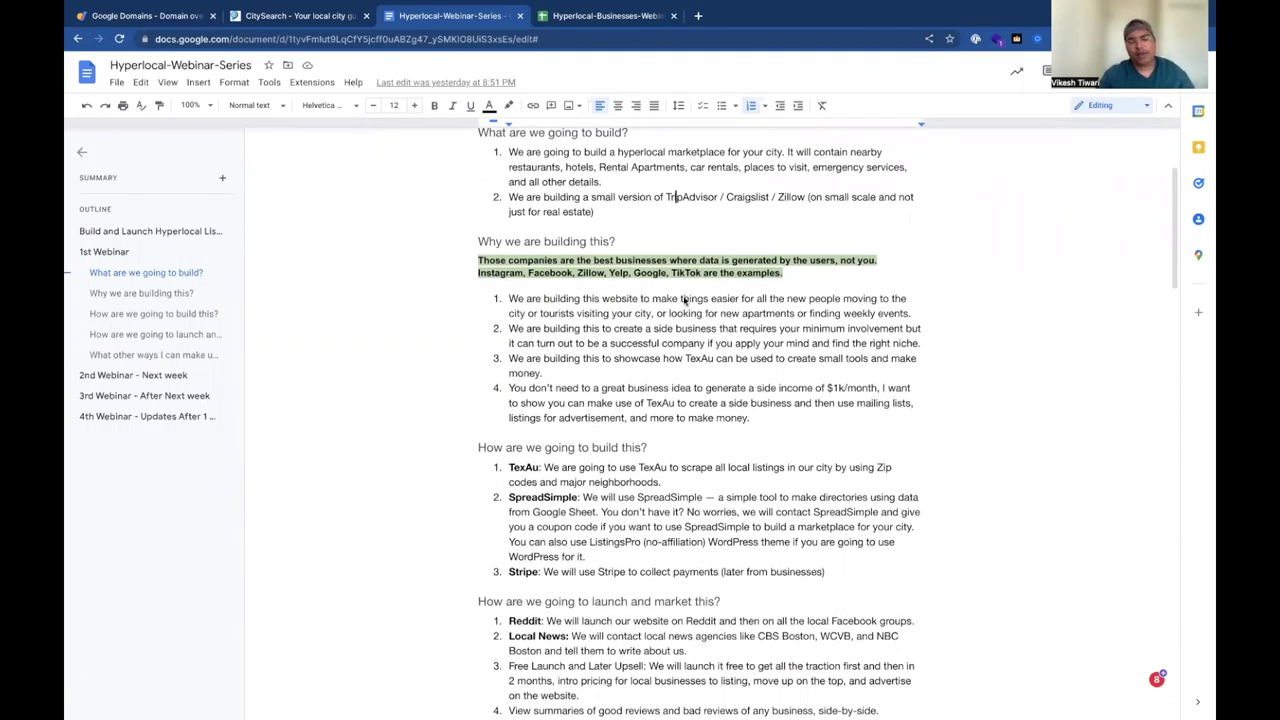
Select in turn the reasons about helping newcomers, creating a low-involvement side business and earning $1k/month to point them out
left_click_drag(662, 300, 910, 315)
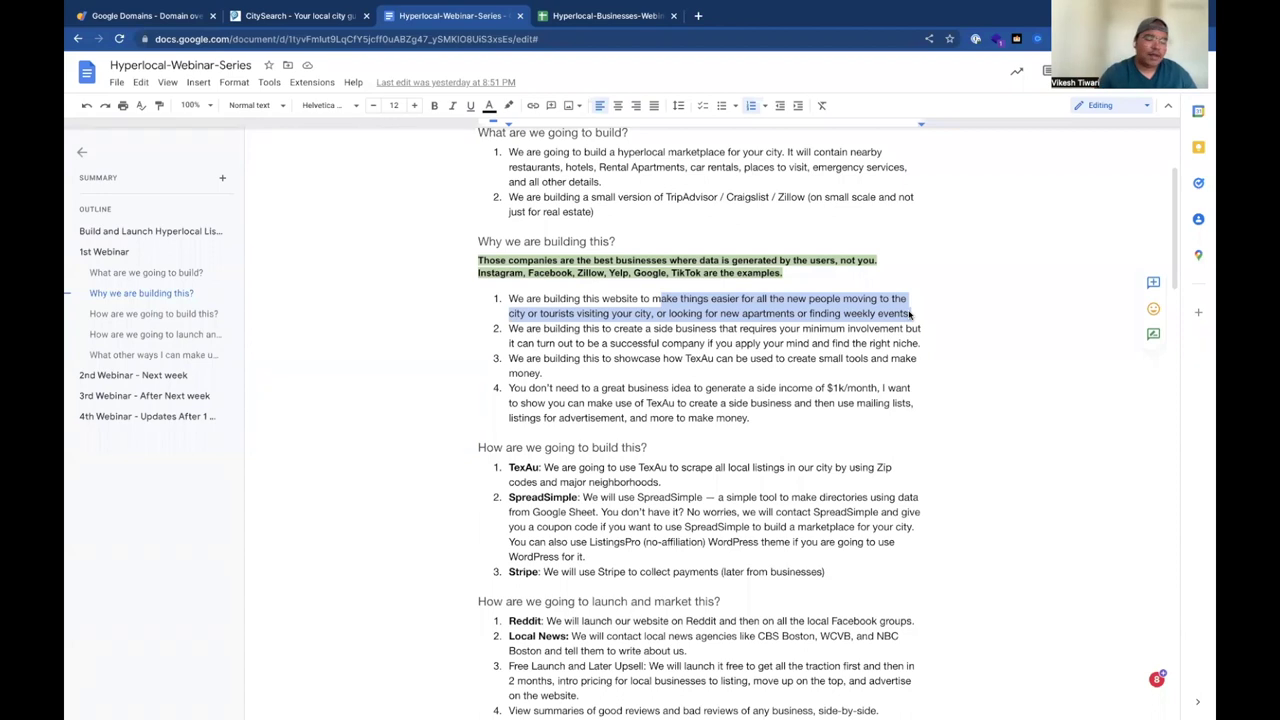
left_click(676, 360)
left_click_drag(612, 330, 884, 343)
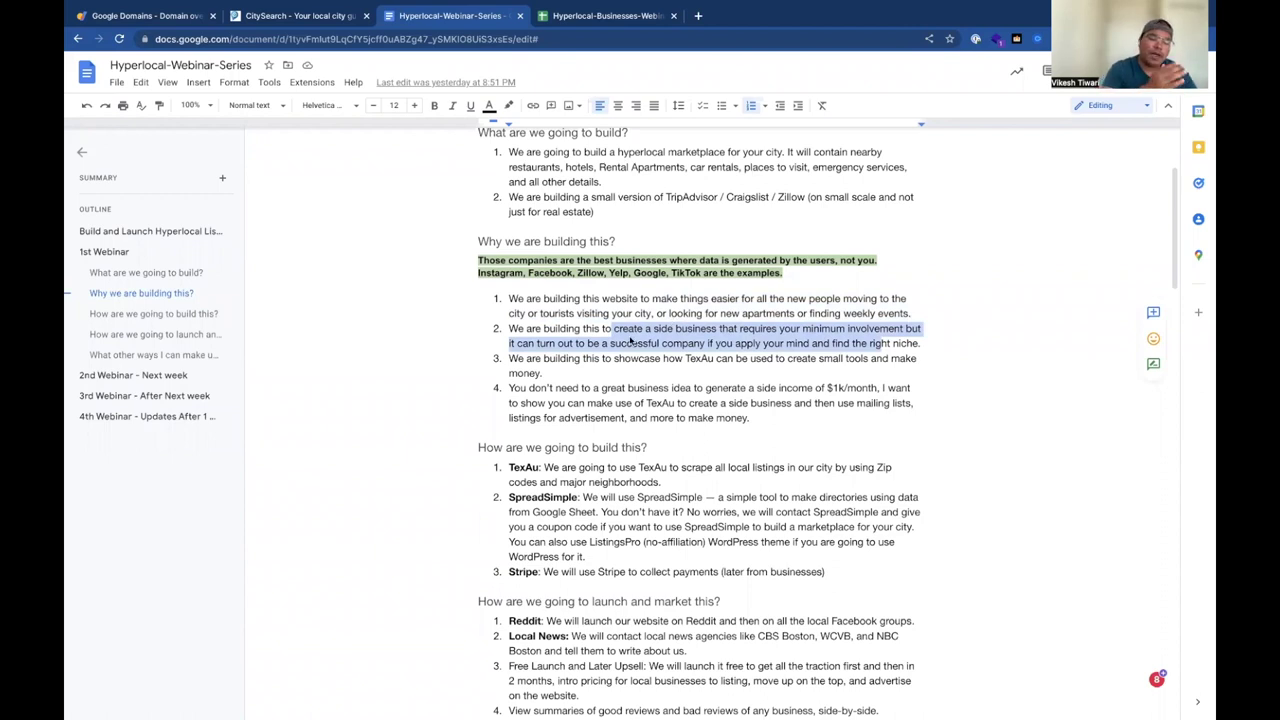
scroll(630, 340, "down", 1)
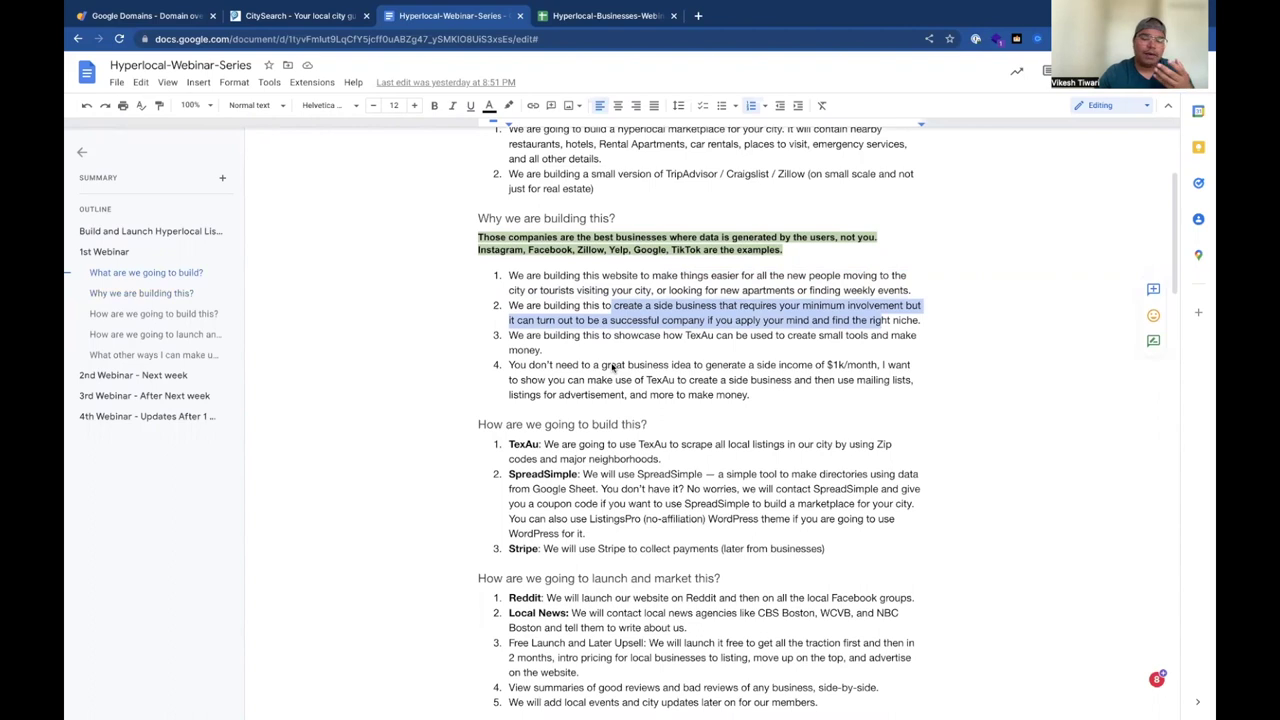
left_click(641, 366)
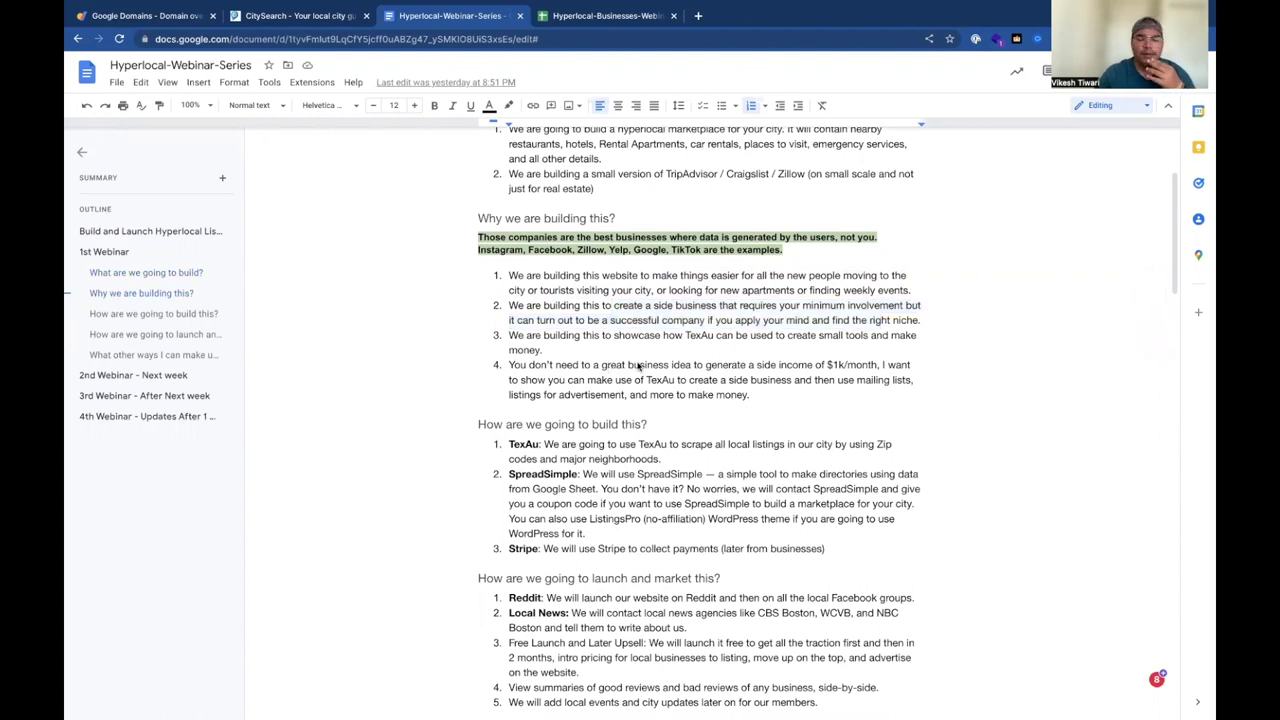
left_click_drag(594, 367, 873, 370)
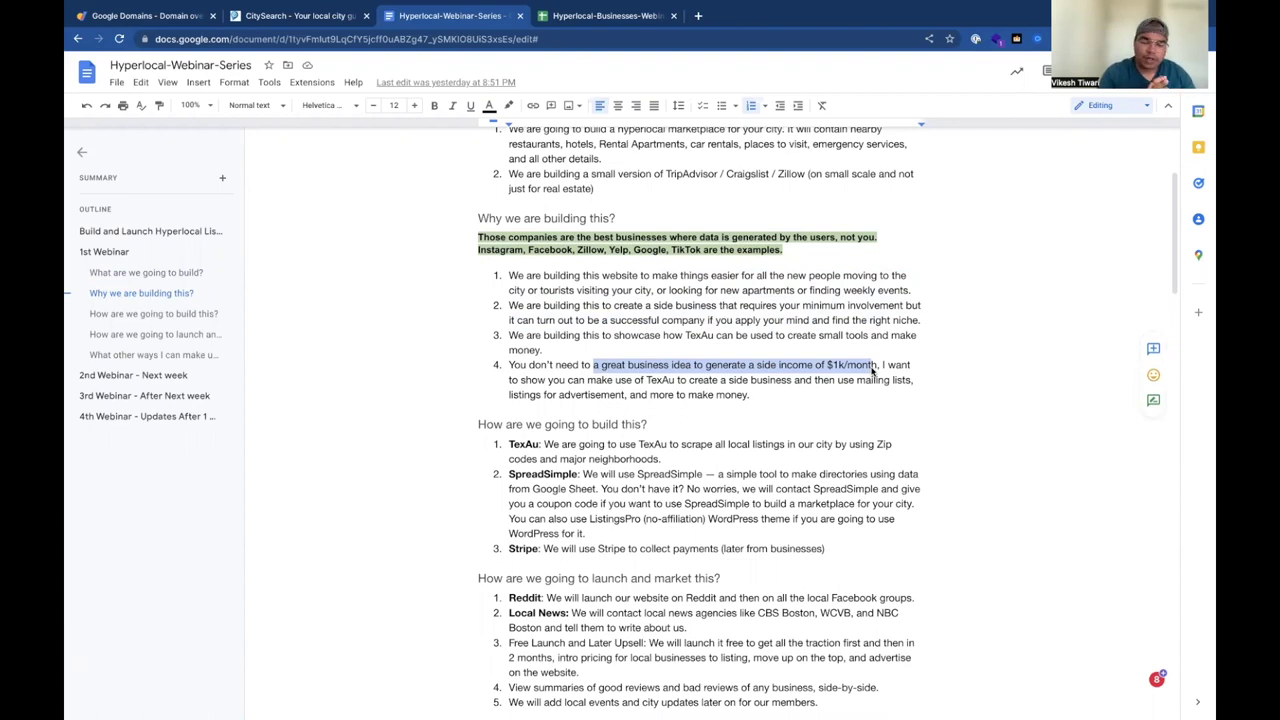
left_click(805, 356)
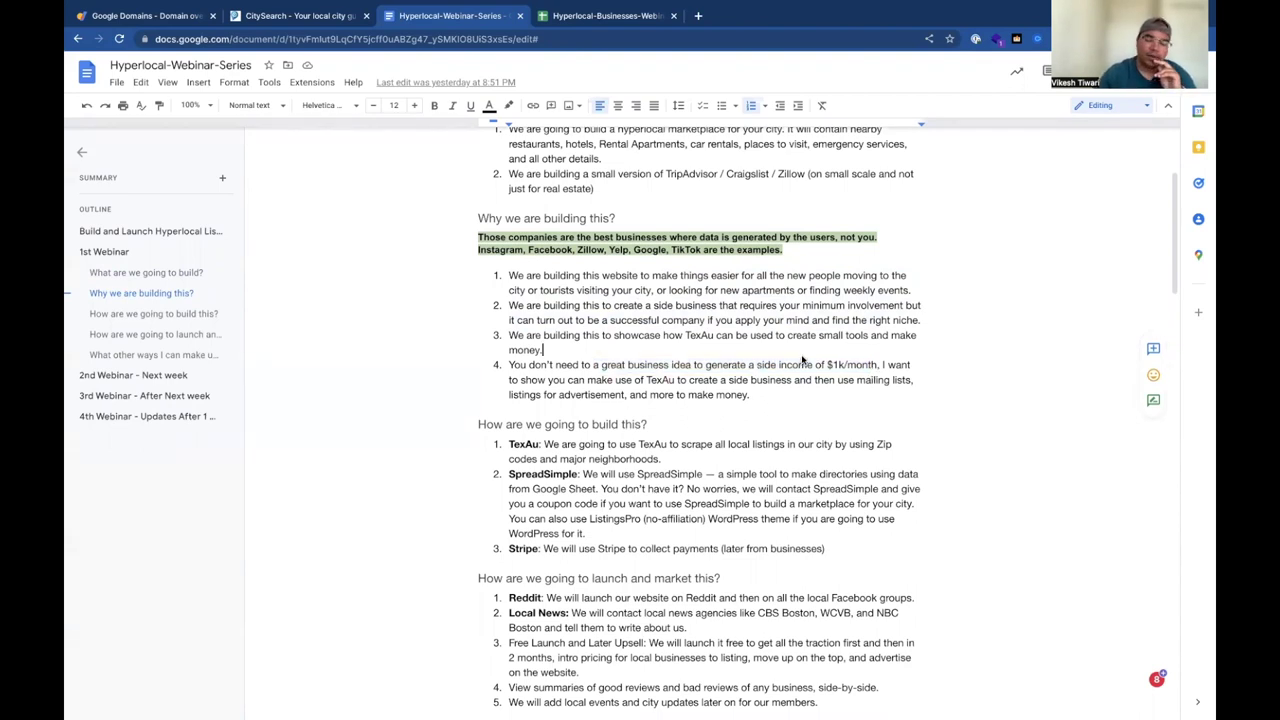
Review the first webinar's notes from the document title through the launch and marketing section
scroll(803, 360, "down", 1)
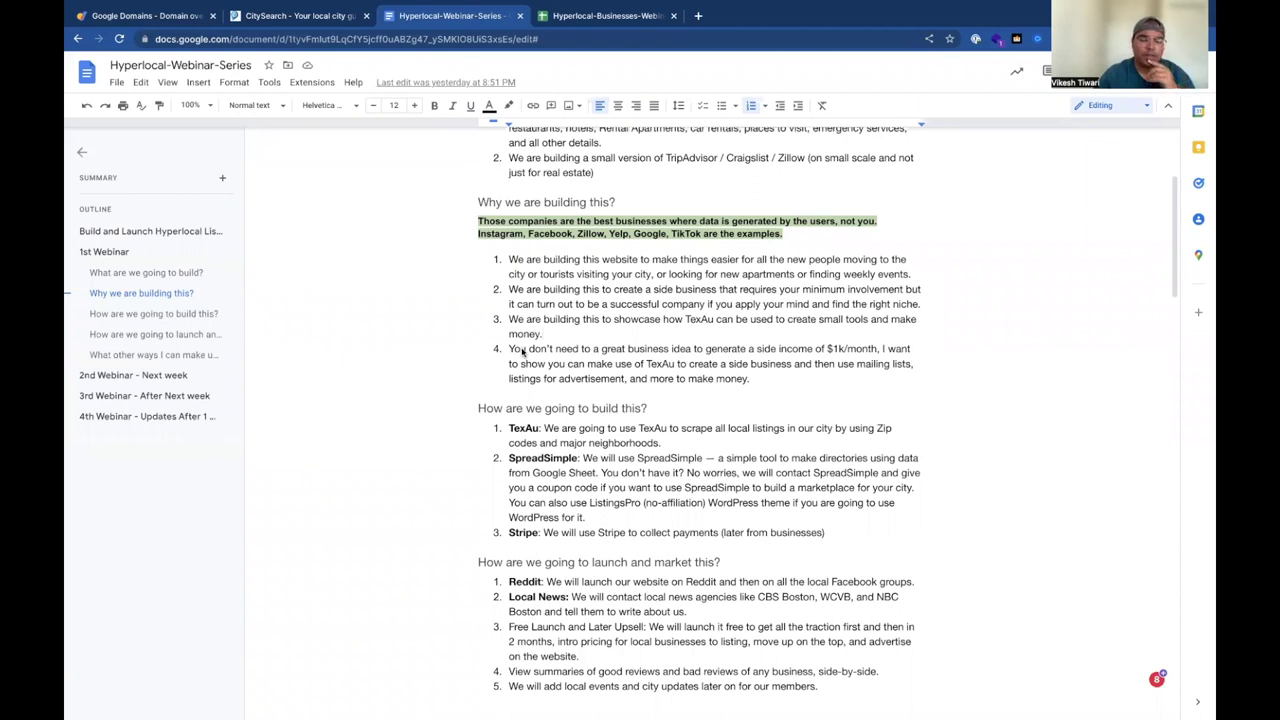
scroll(549, 298, "up", 1)
scroll(549, 298, "up", 2)
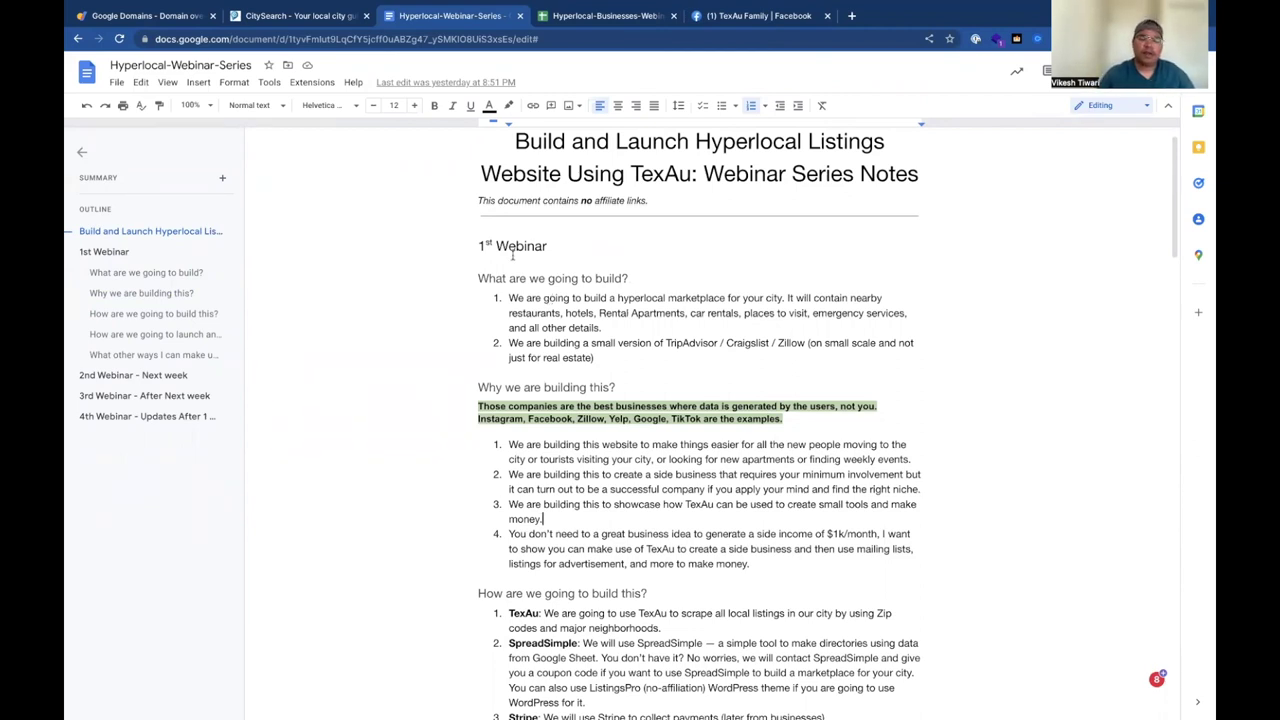
scroll(447, 289, "down", 2)
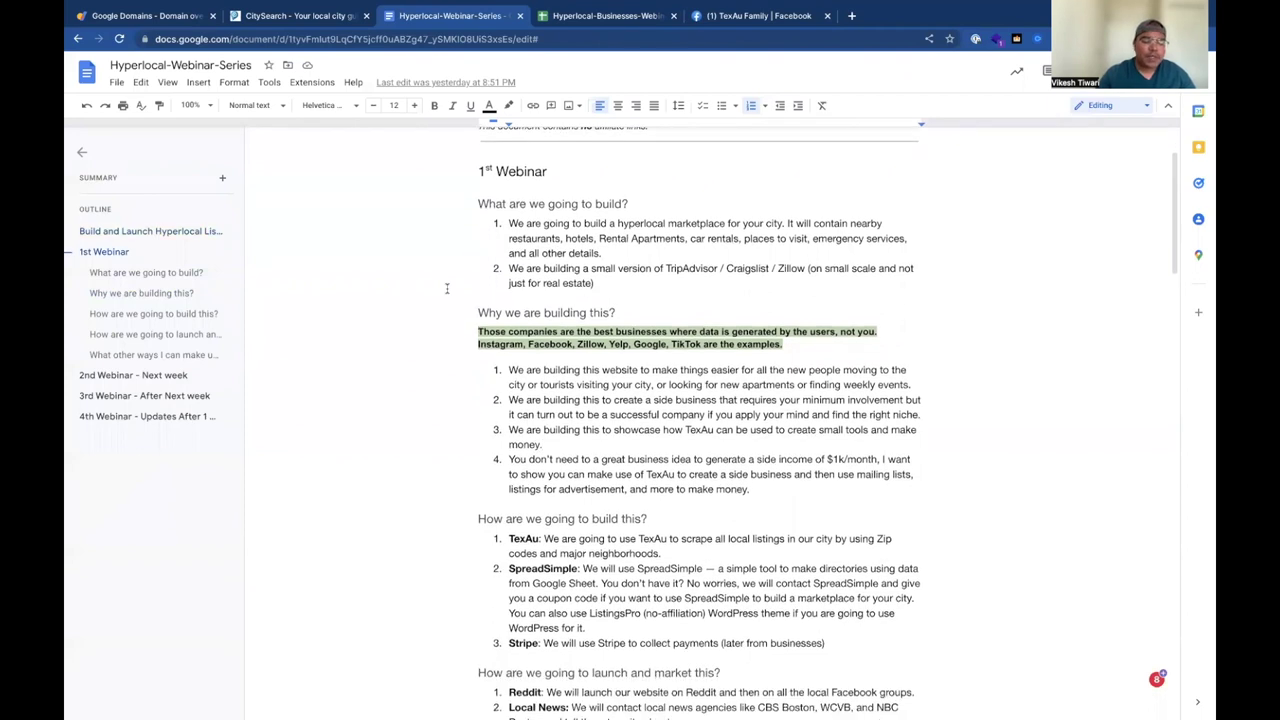
scroll(480, 300, "down", 2)
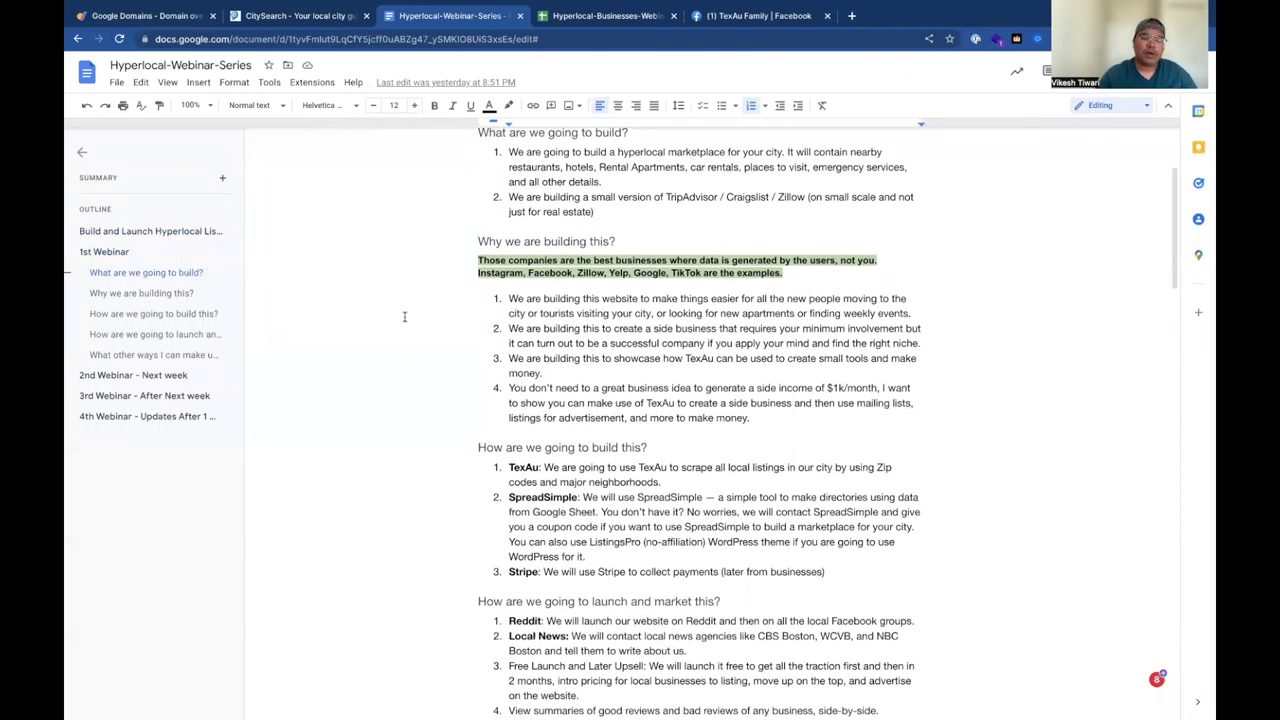
scroll(404, 316, "down", 1)
scroll(404, 316, "down", 1)
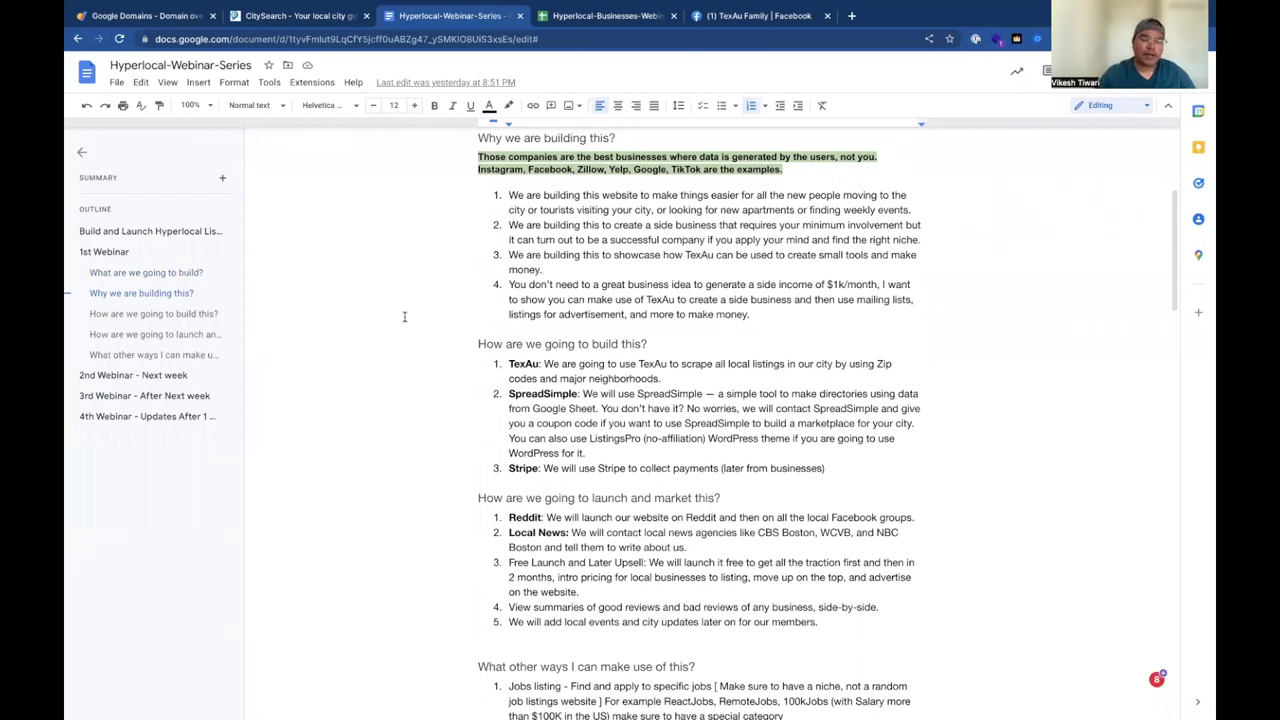
scroll(404, 316, "up", 2)
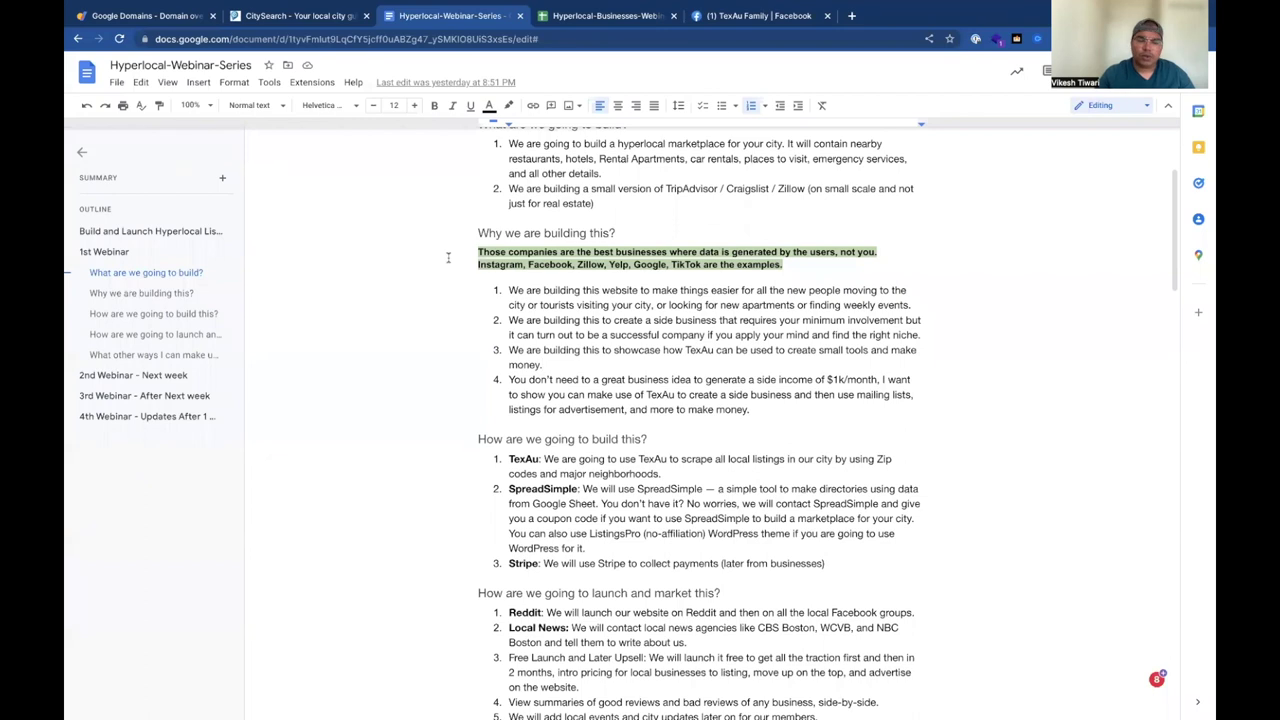
Point out the green-highlighted statement about businesses with user-generated data by selecting its text, and clear the selection
left_click(478, 252)
left_click_drag(580, 252, 785, 265)
left_click(349, 268)
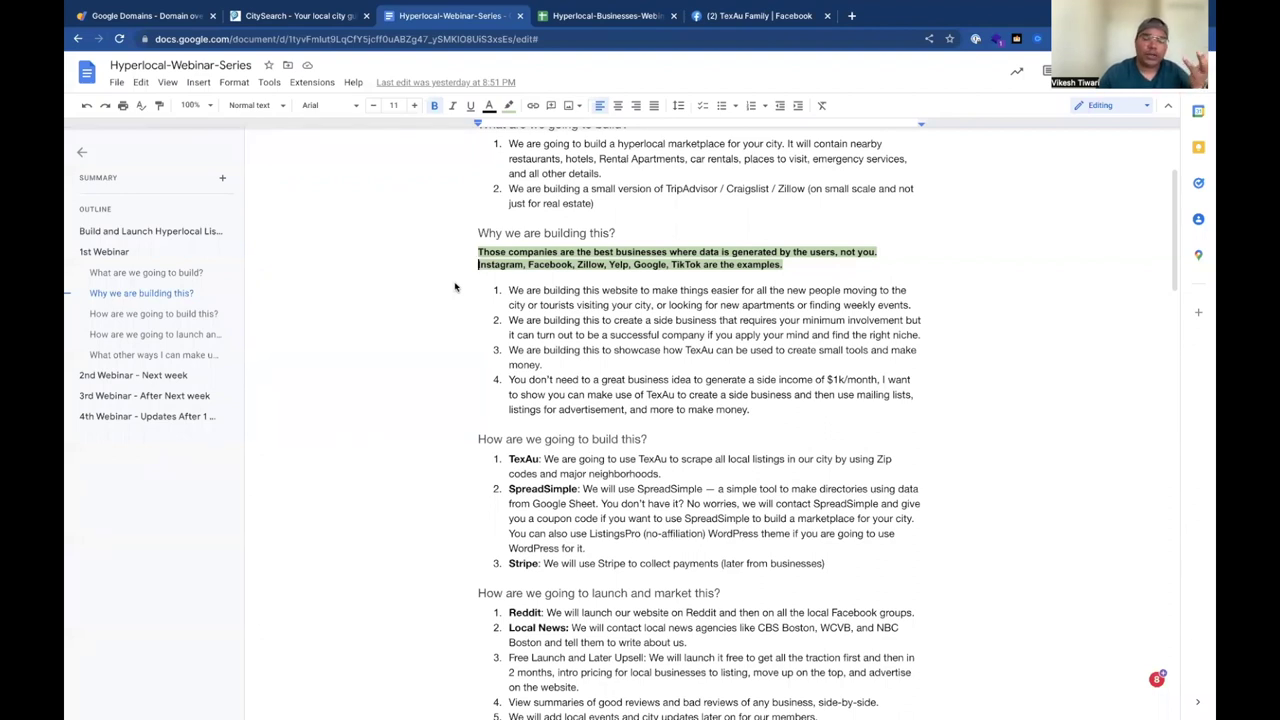
Examine the notes on how to build, launch and market the site, down to "What other ways I can make use of this?"
scroll(455, 287, "down", 1)
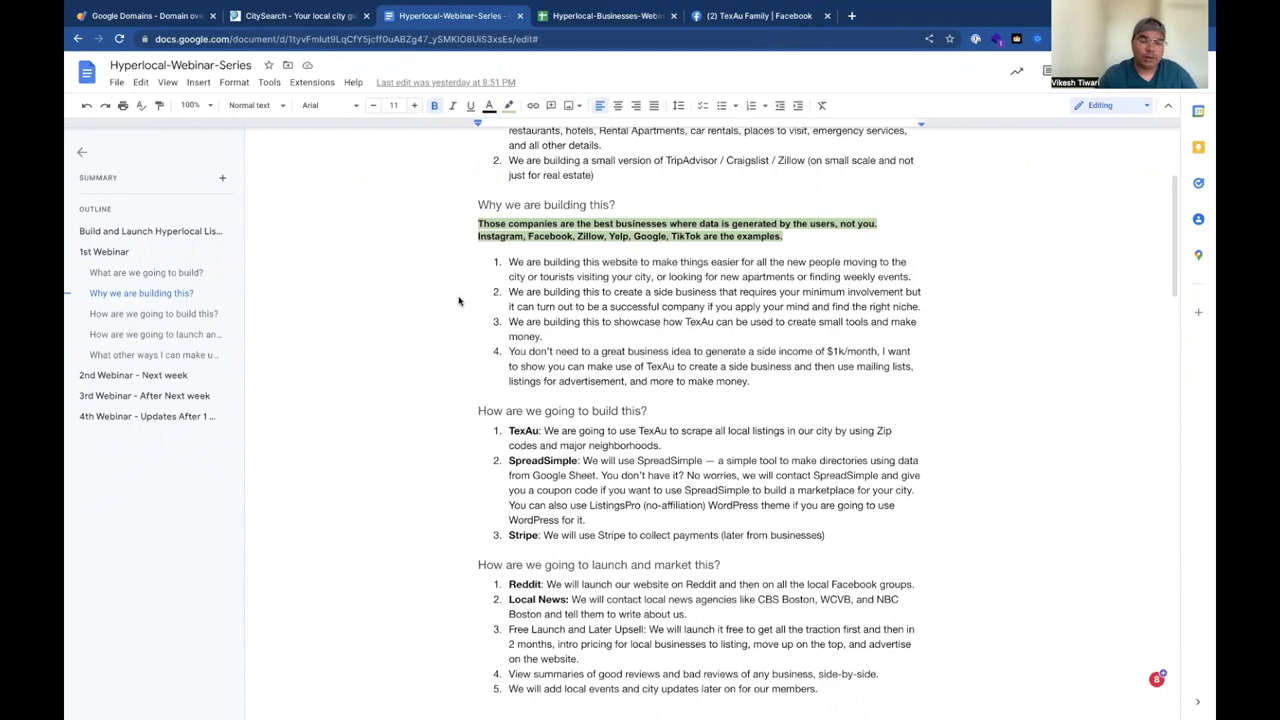
scroll(459, 301, "down", 1)
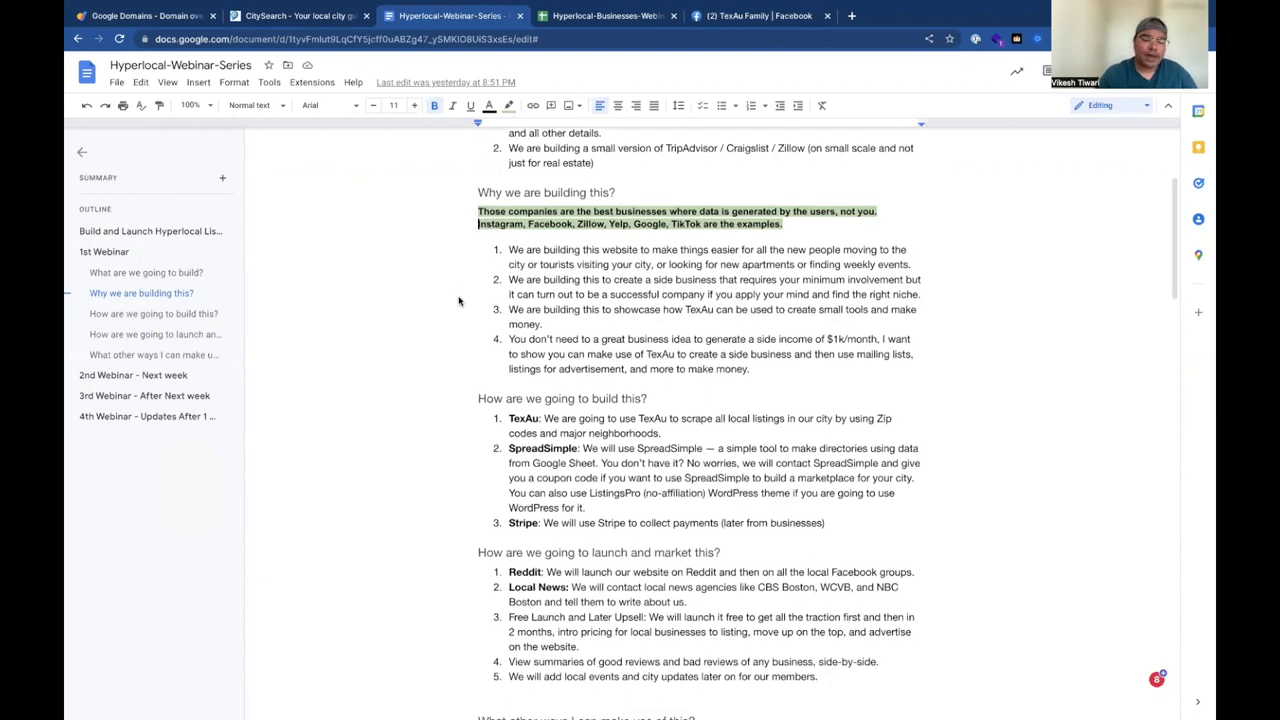
scroll(459, 301, "down", 3)
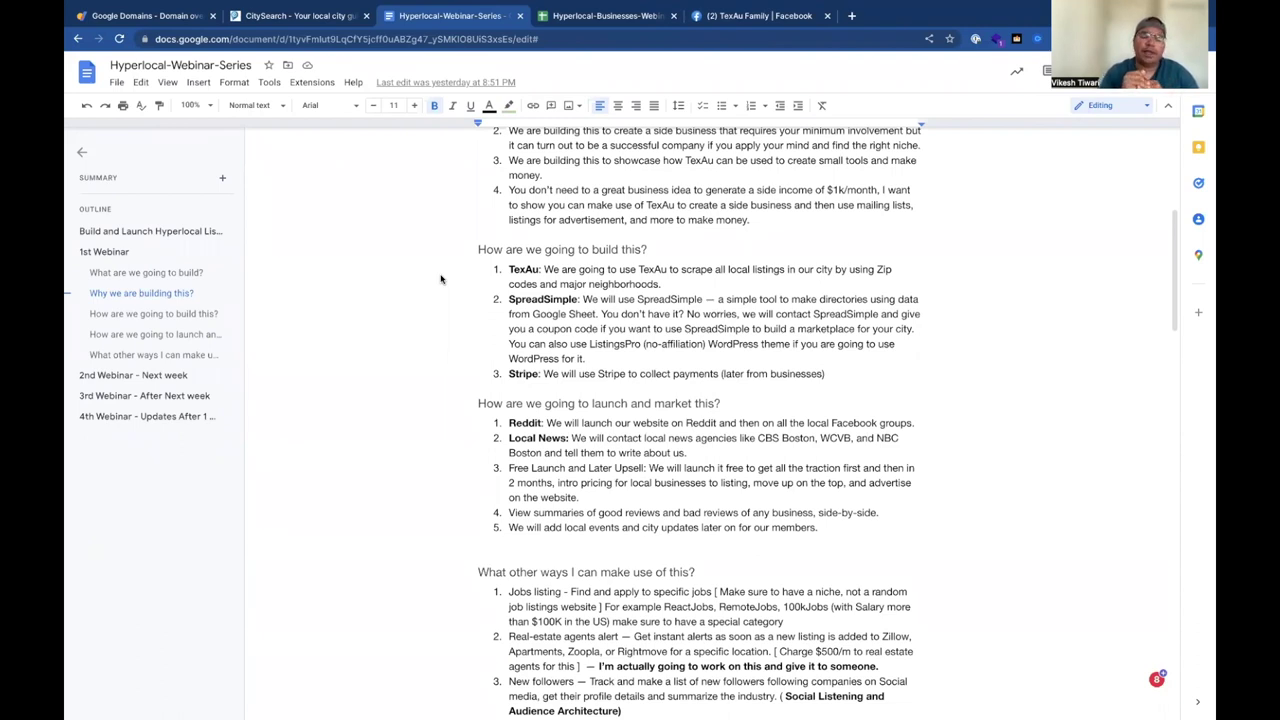
Point out SpreadSimple and ListingsPro in the build notes by selecting their names, and briefly show the Boston neighborhoods spreadsheet
left_click(529, 298)
double_click(529, 298)
scroll(456, 301, "down", 1)
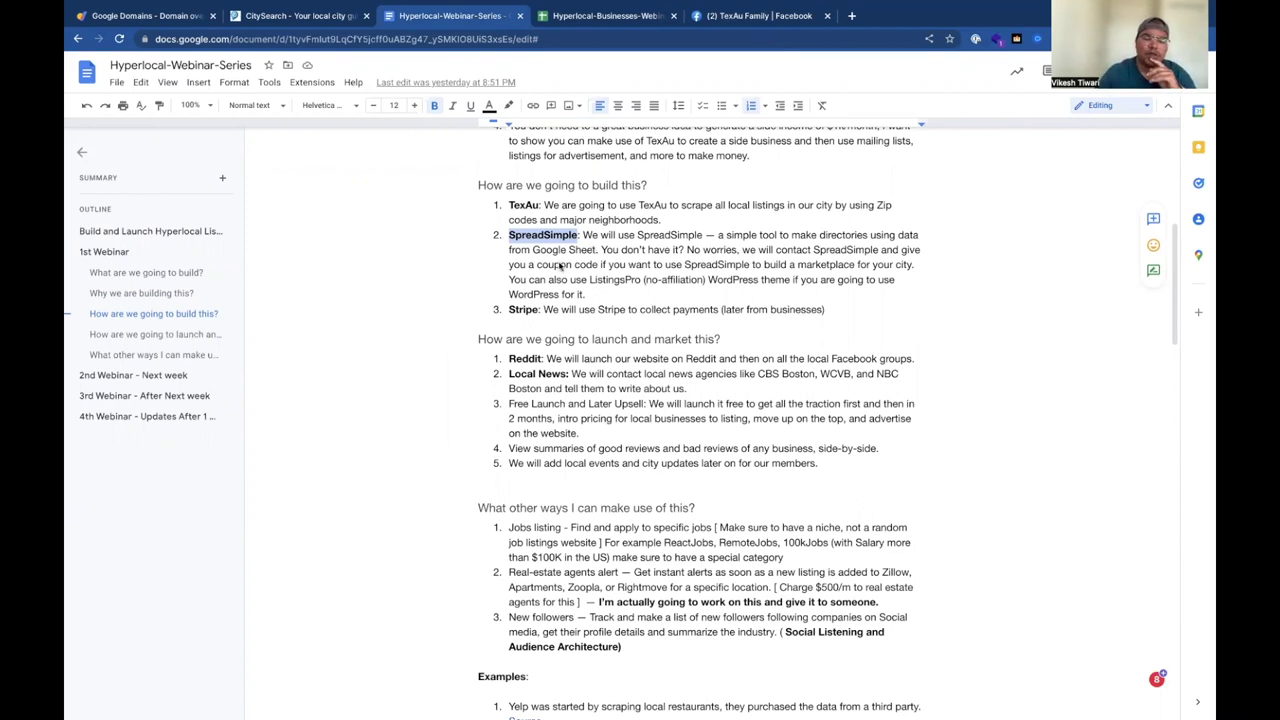
scroll(591, 246, "down", 1)
left_click(637, 230)
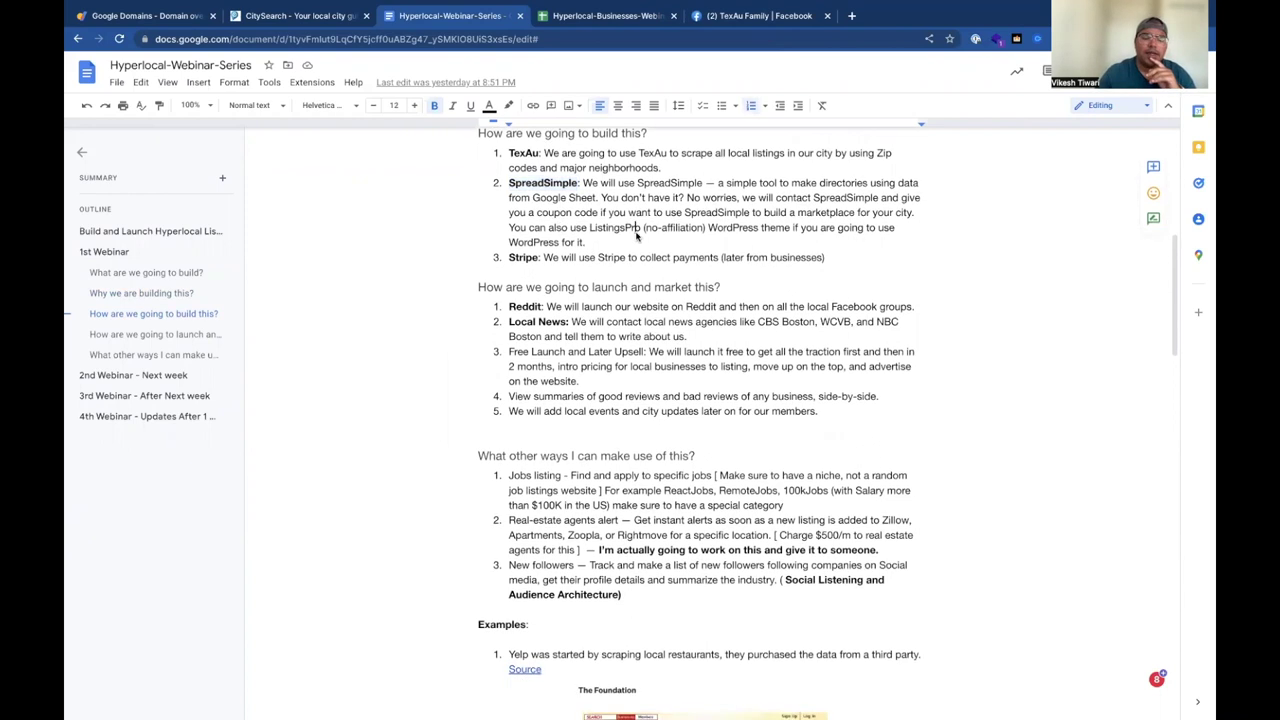
double_click(593, 229)
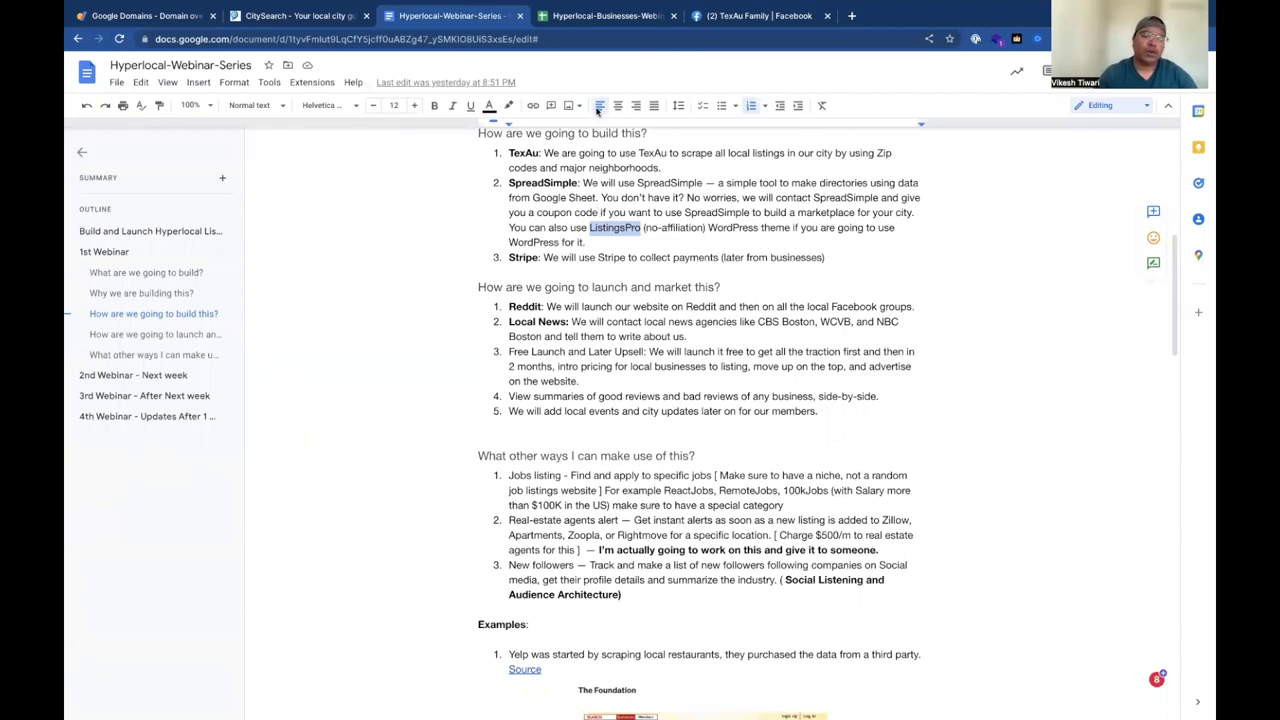
left_click(605, 16)
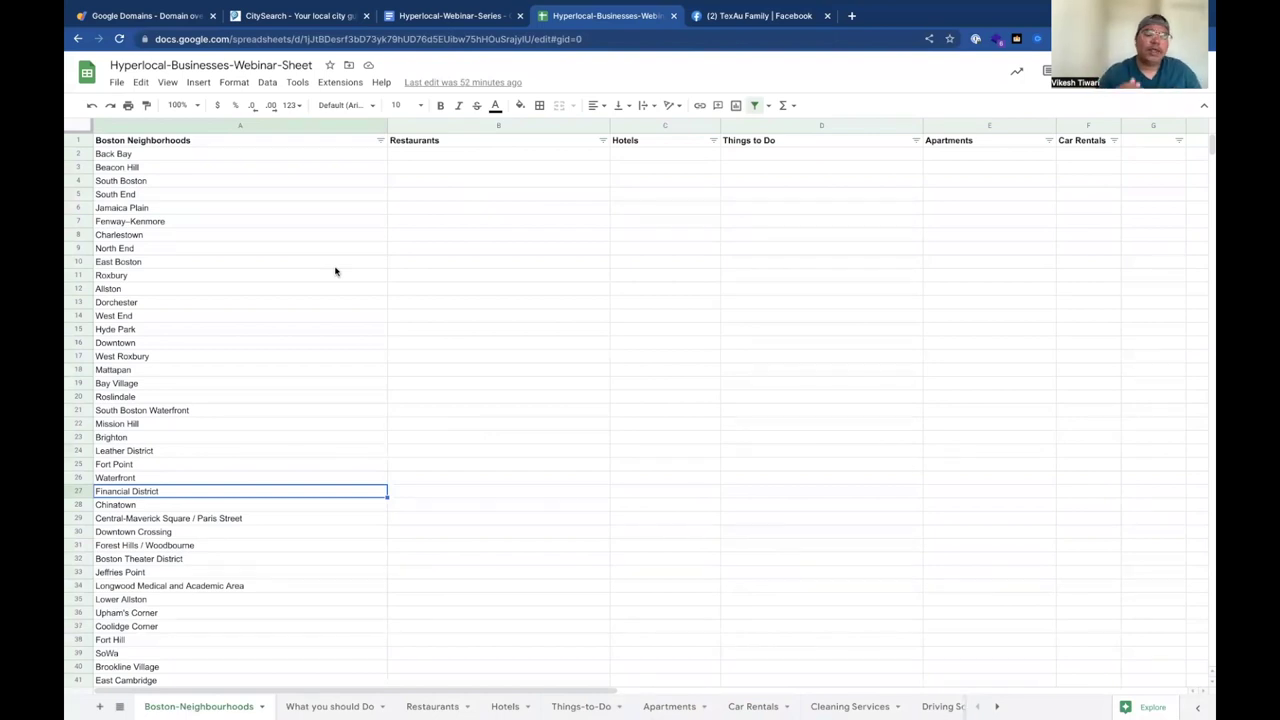
left_click(428, 17)
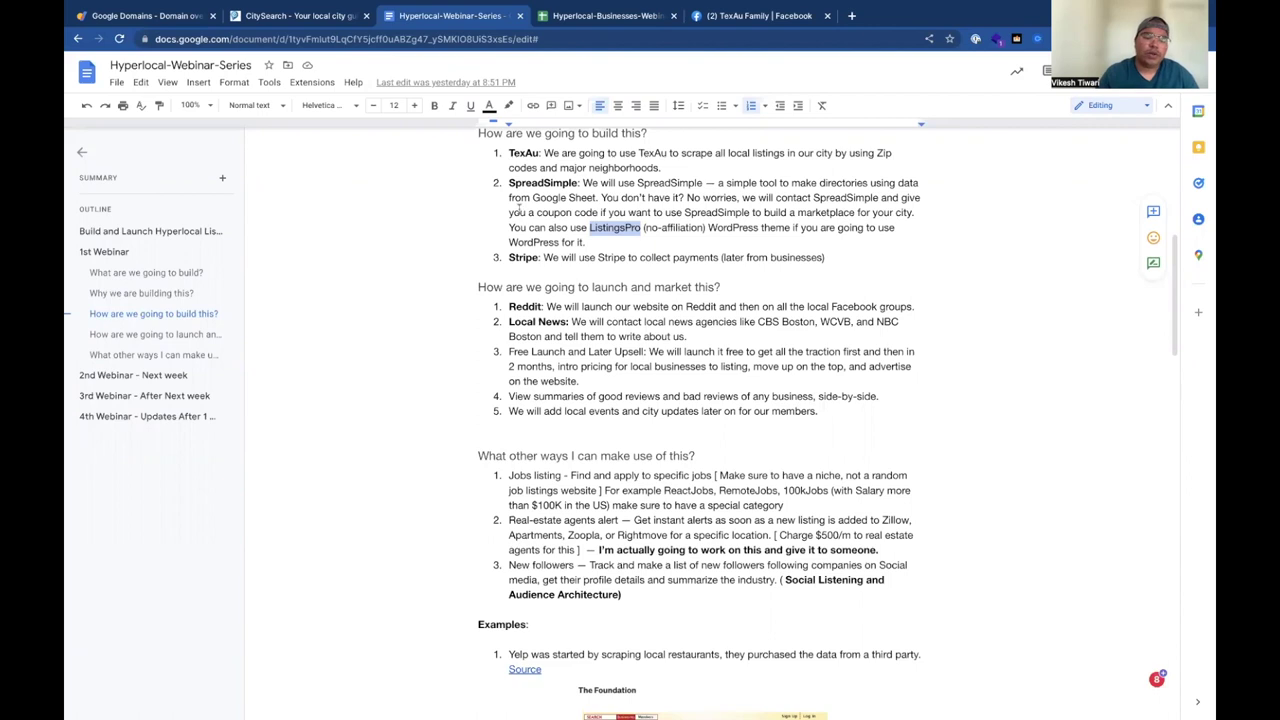
Point out the Stripe payments item in the "How are we going to build this?" list by selecting its full text
scroll(450, 283, "down", 1)
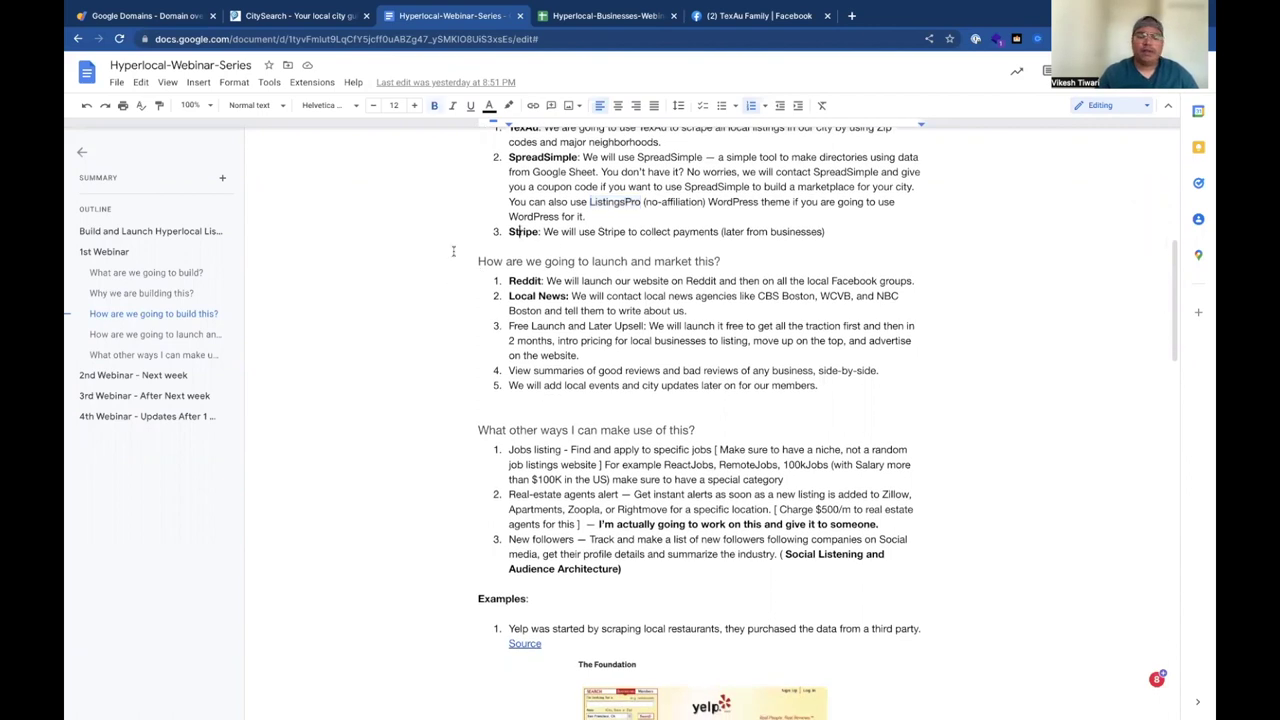
scroll(453, 251, "up", 2)
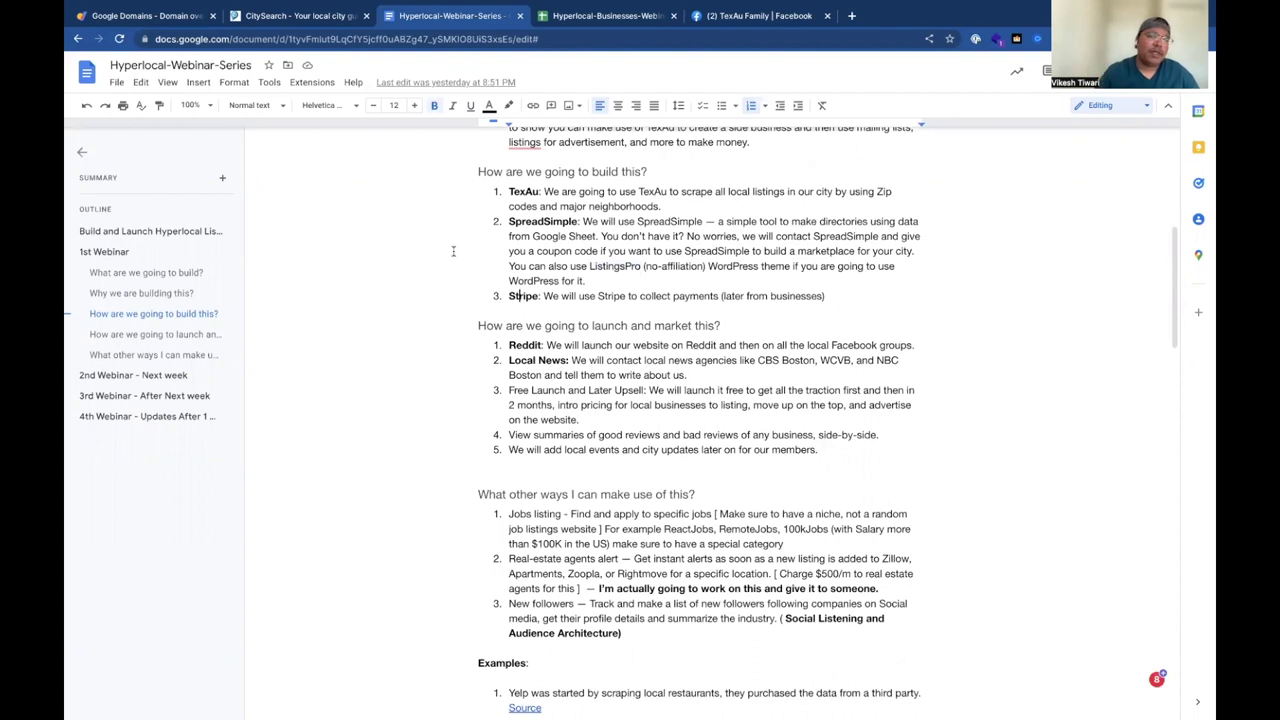
left_click_drag(509, 298, 824, 297)
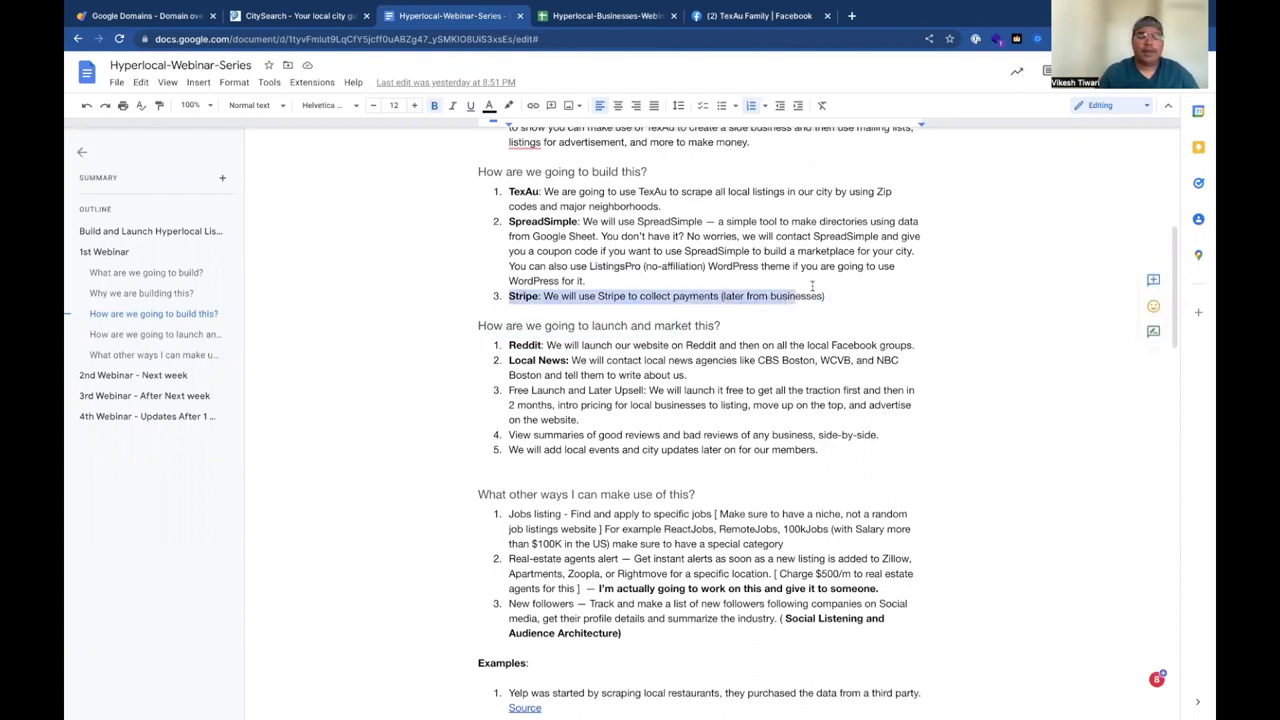
left_click(822, 298)
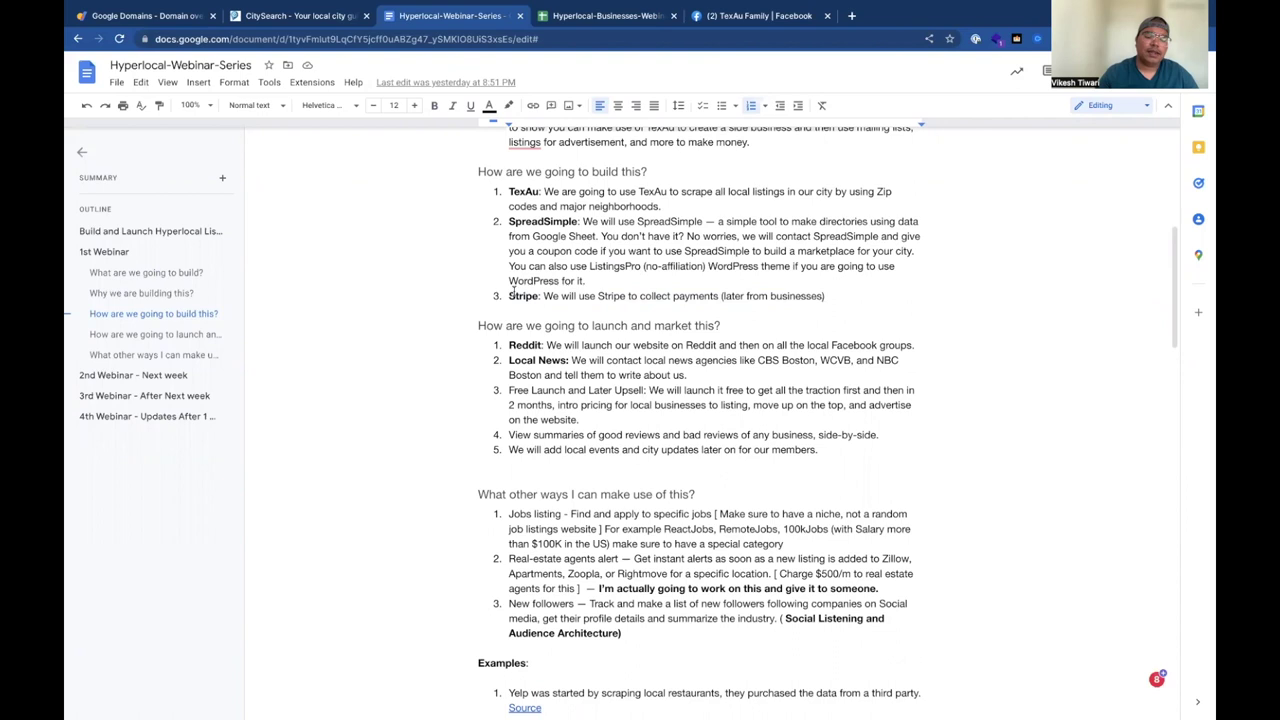
type(")")
left_click_drag(508, 296, 830, 297)
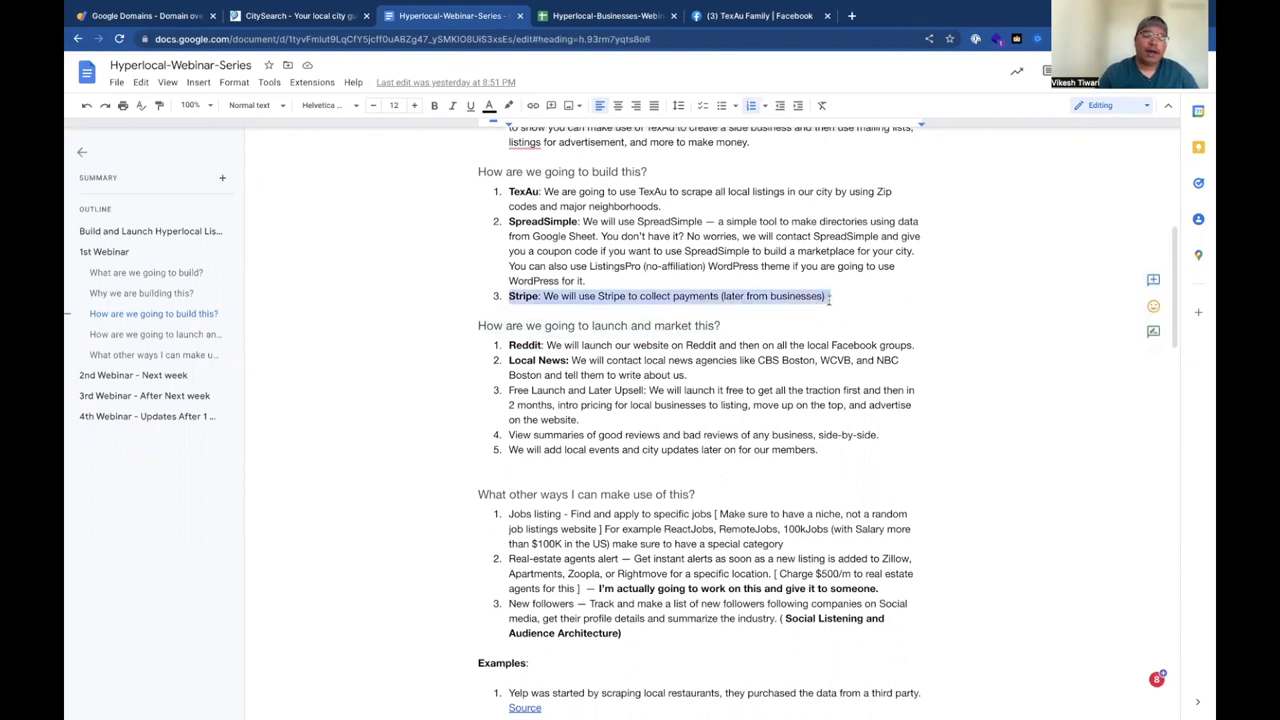
Search Google for "vuejobs" in a new tab and open the VueJobs website as an example of the jobs listing idea
scroll(682, 280, "up", 2)
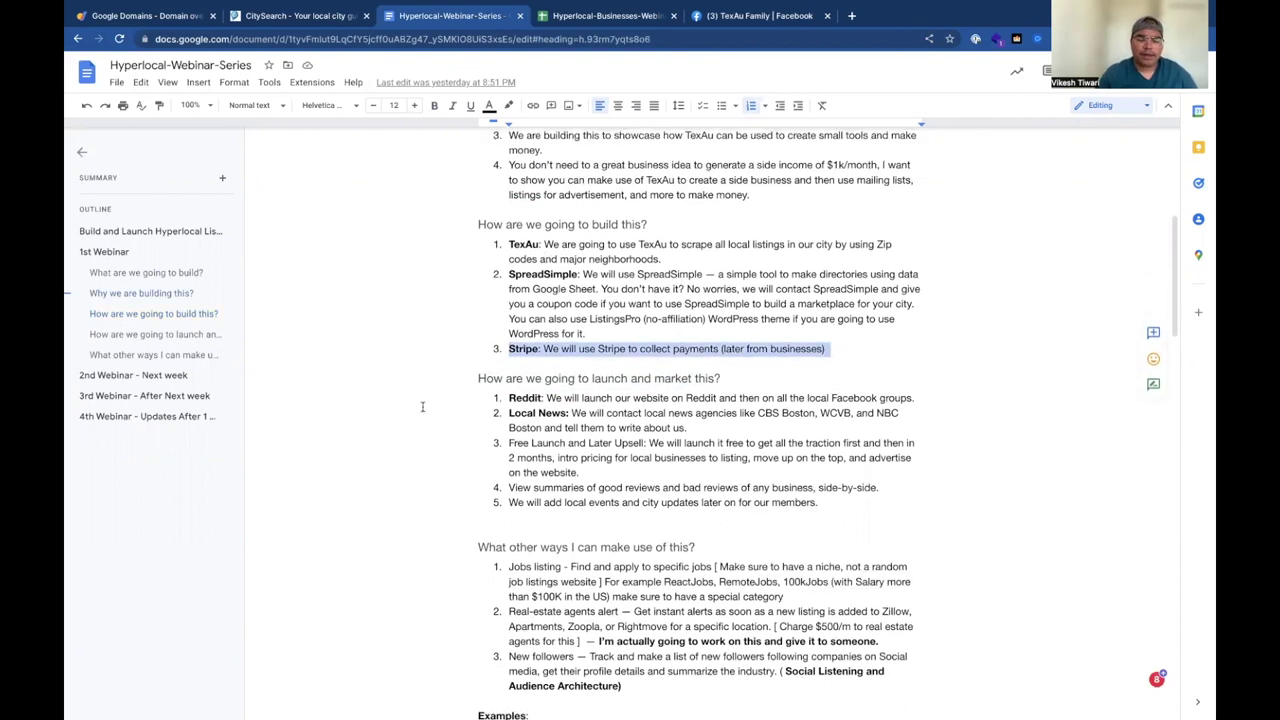
scroll(422, 406, "up", 1)
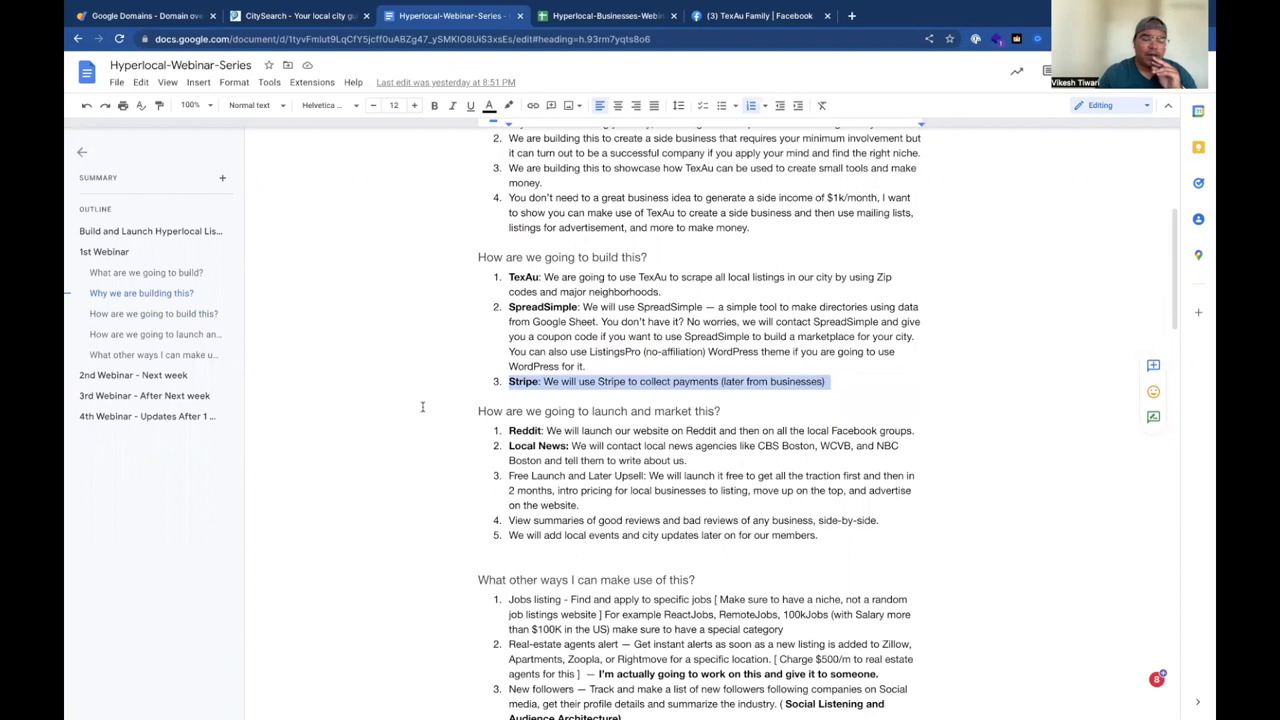
scroll(425, 400, "down", 3)
scroll(436, 387, "down", 5)
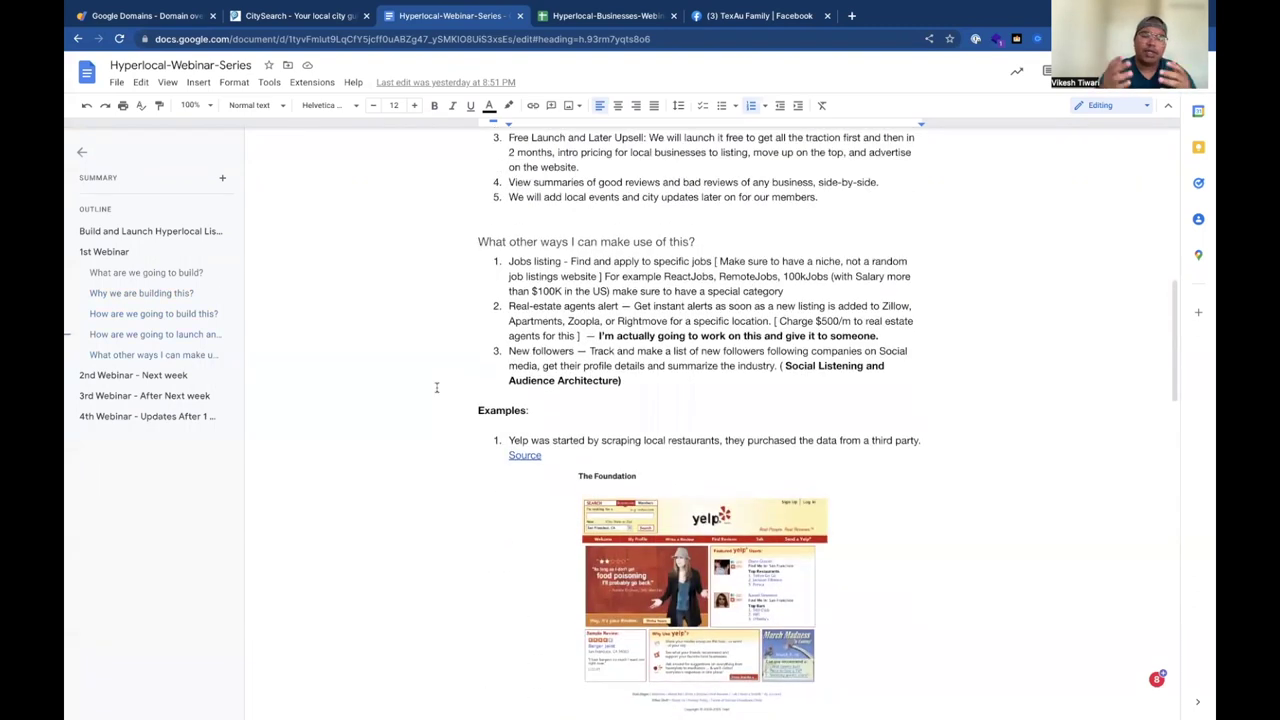
scroll(436, 387, "up", 2)
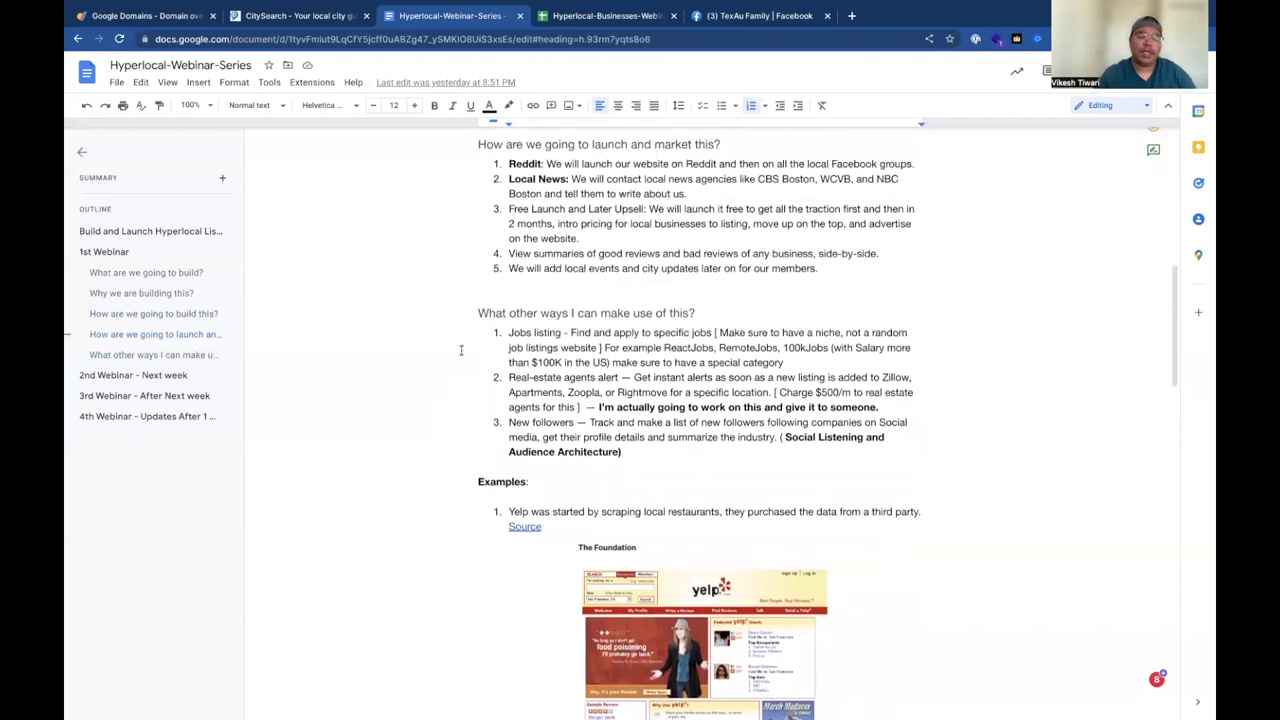
left_click(851, 16)
type("vuejo")
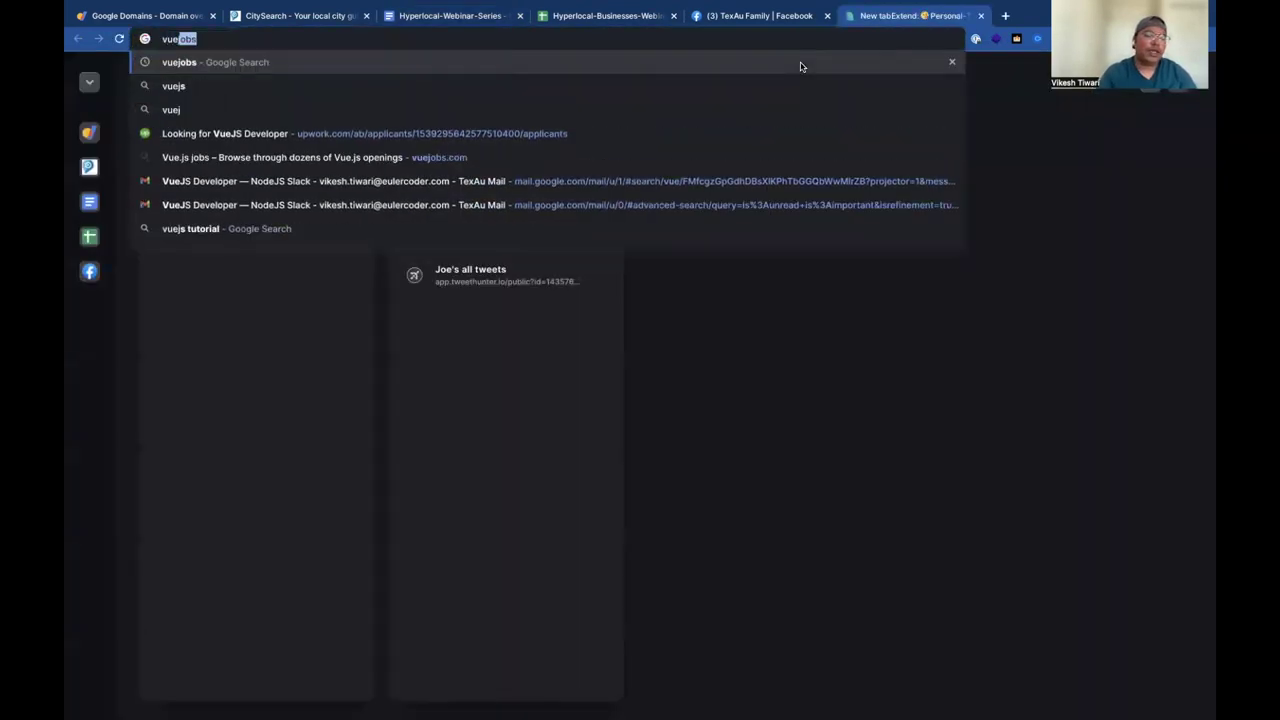
key("Return")
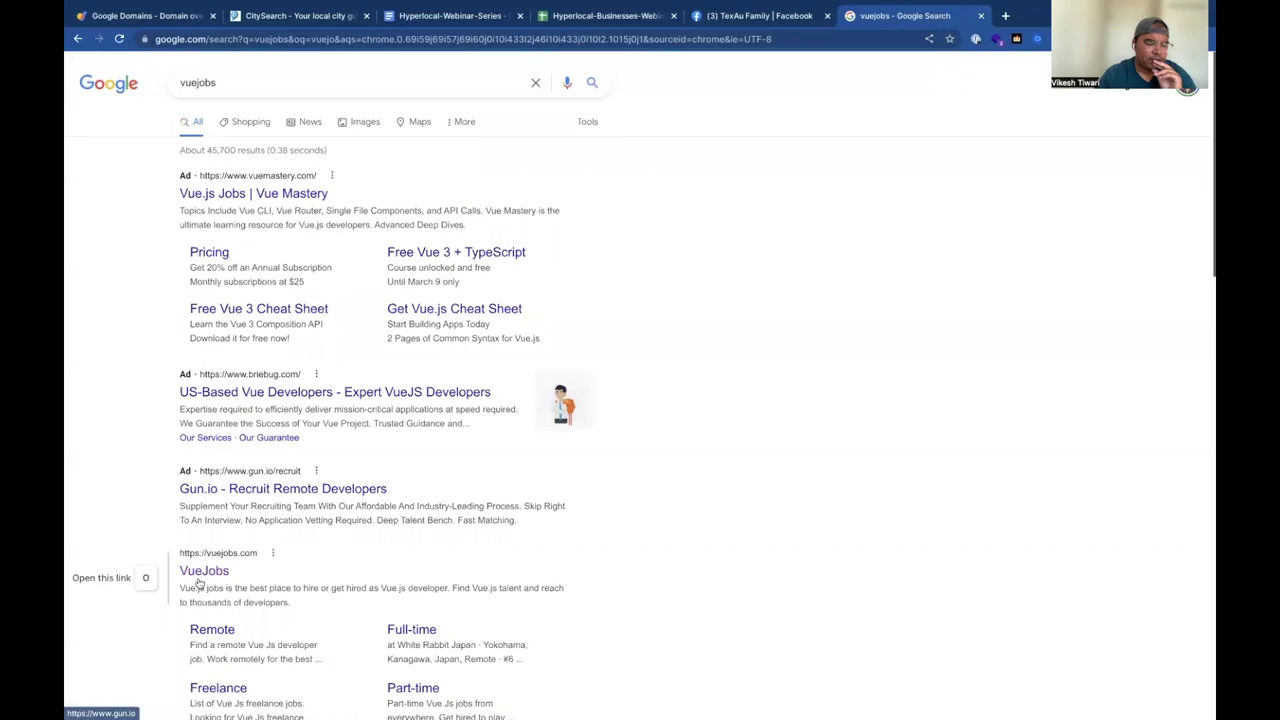
left_click(200, 568)
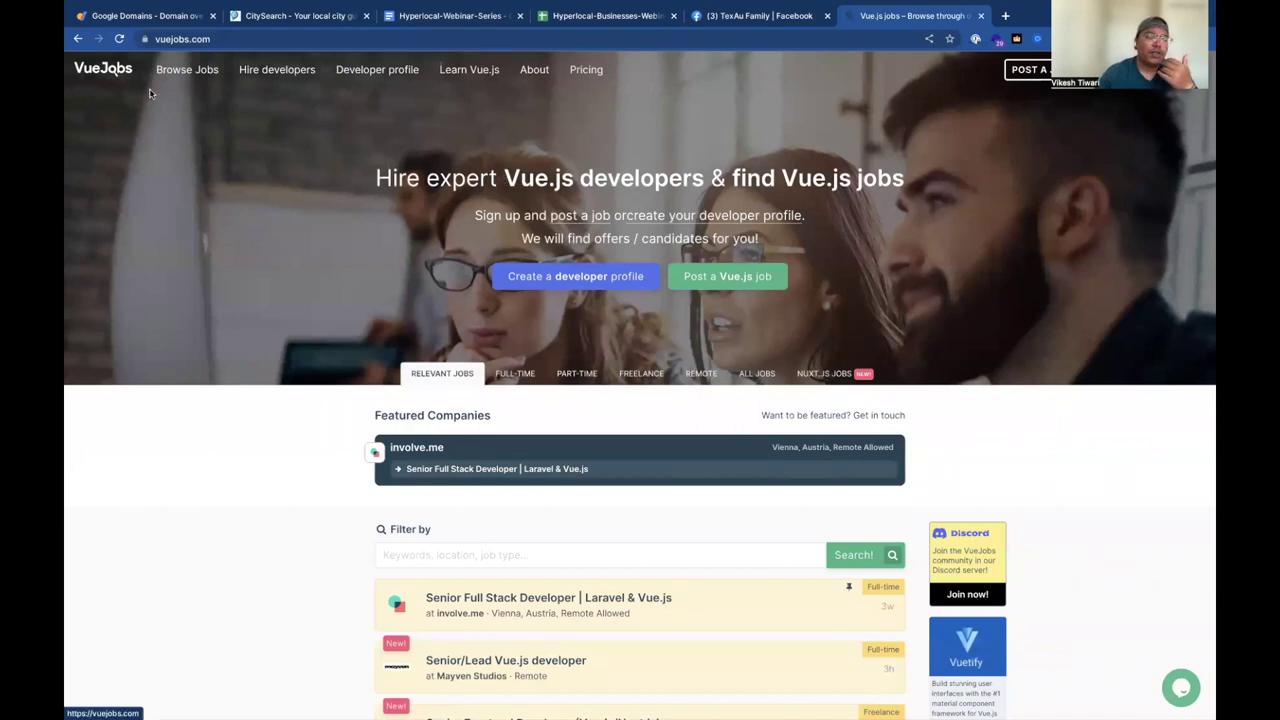
Examine the VueJobs home page and its list of Vue.js job postings
scroll(231, 288, "down", 1)
scroll(231, 288, "up", 1)
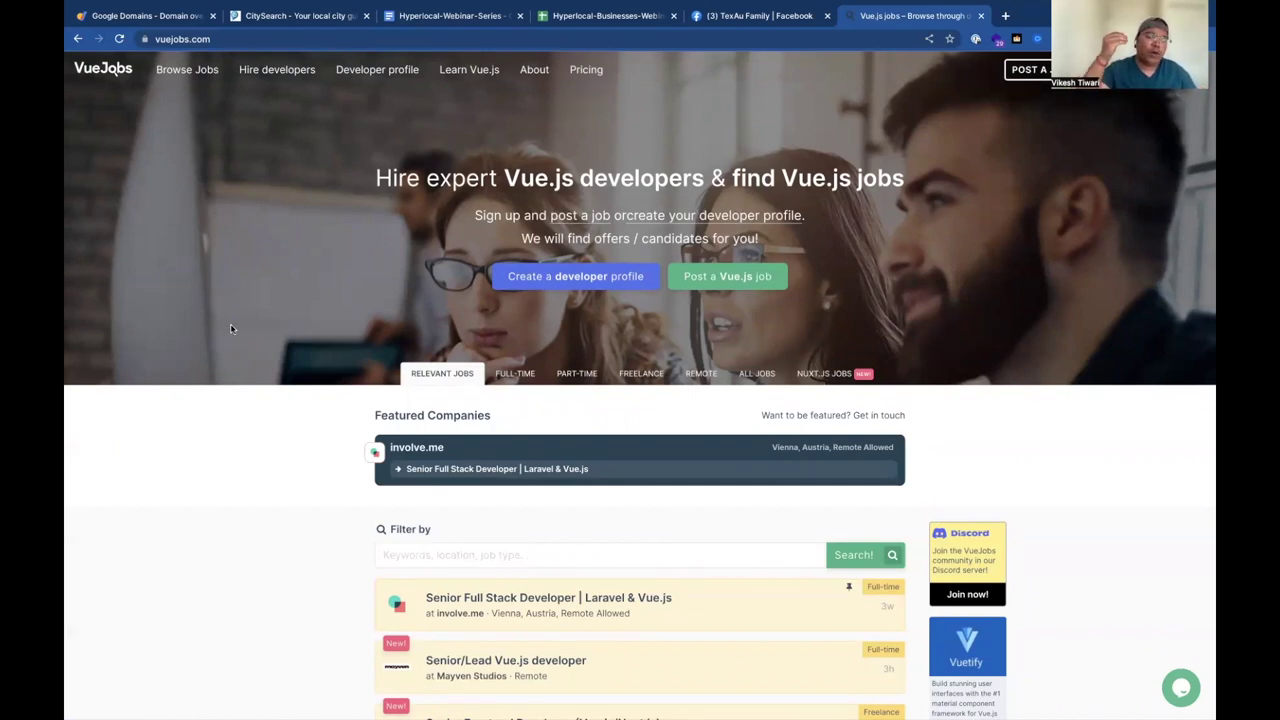
scroll(230, 328, "down", 4)
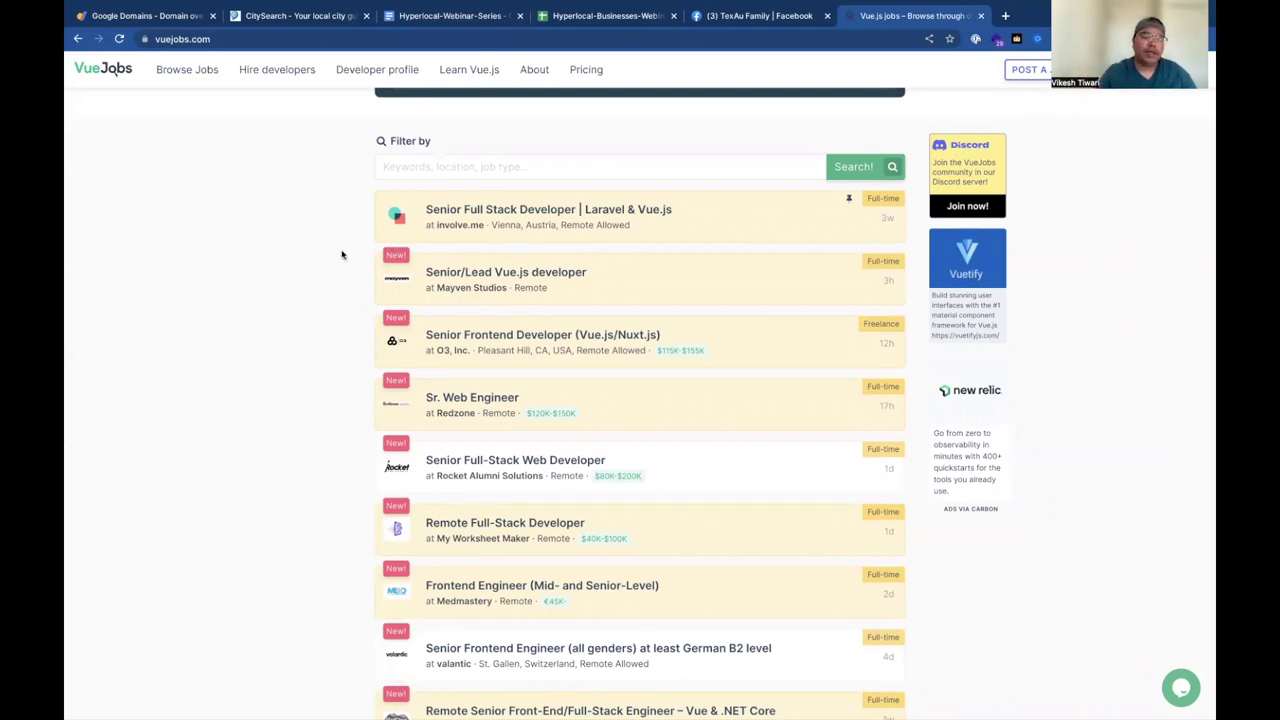
scroll(285, 278, "down", 1)
scroll(285, 278, "down", 1)
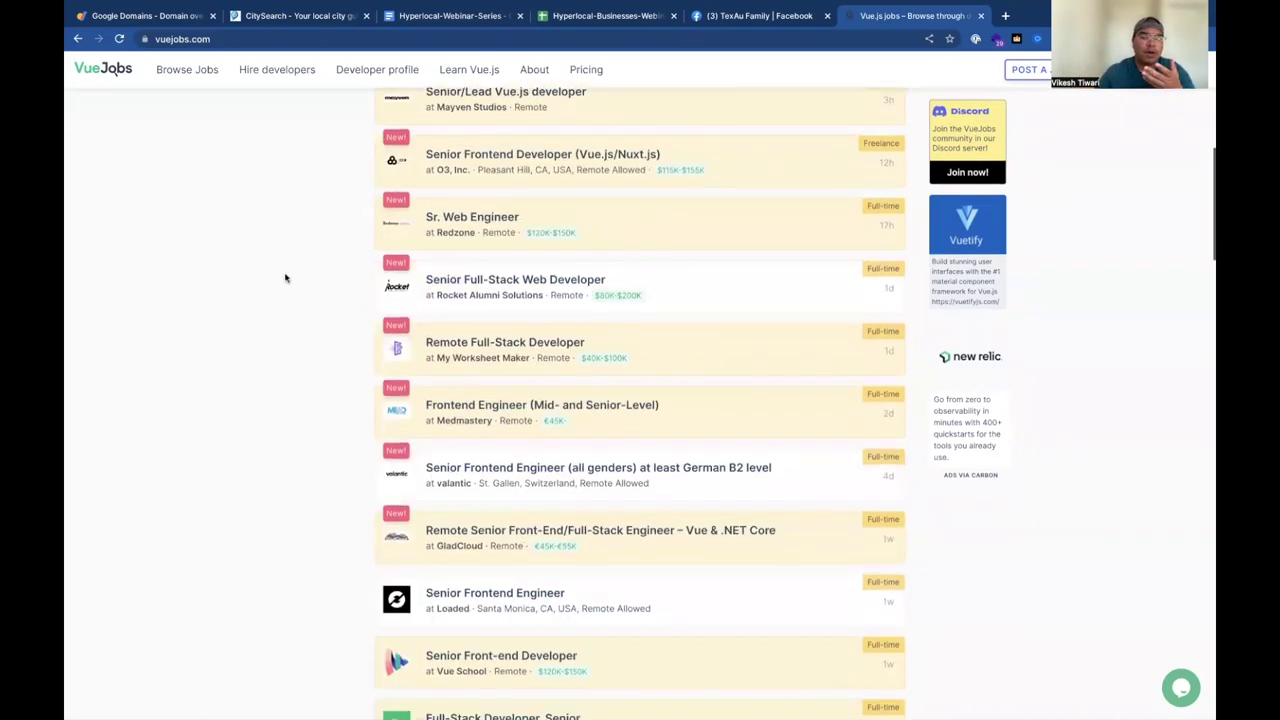
scroll(285, 278, "up", 1)
scroll(285, 278, "up", 1)
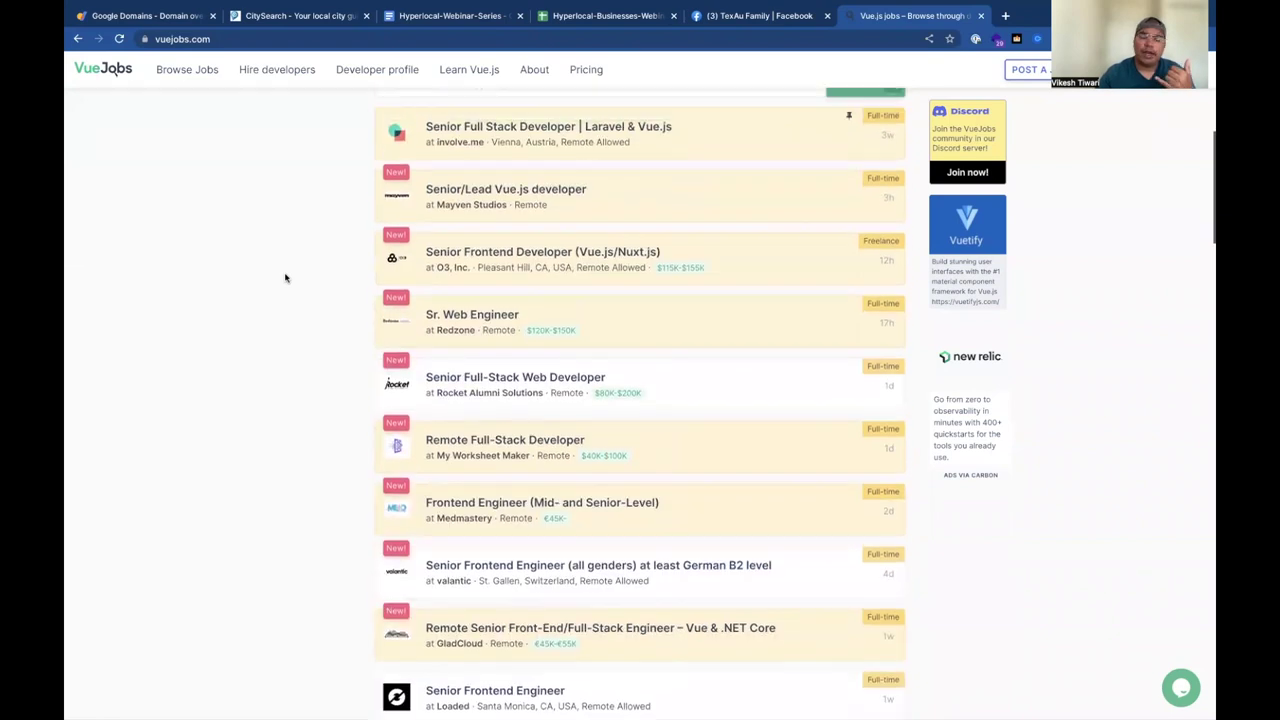
scroll(285, 278, "up", 5)
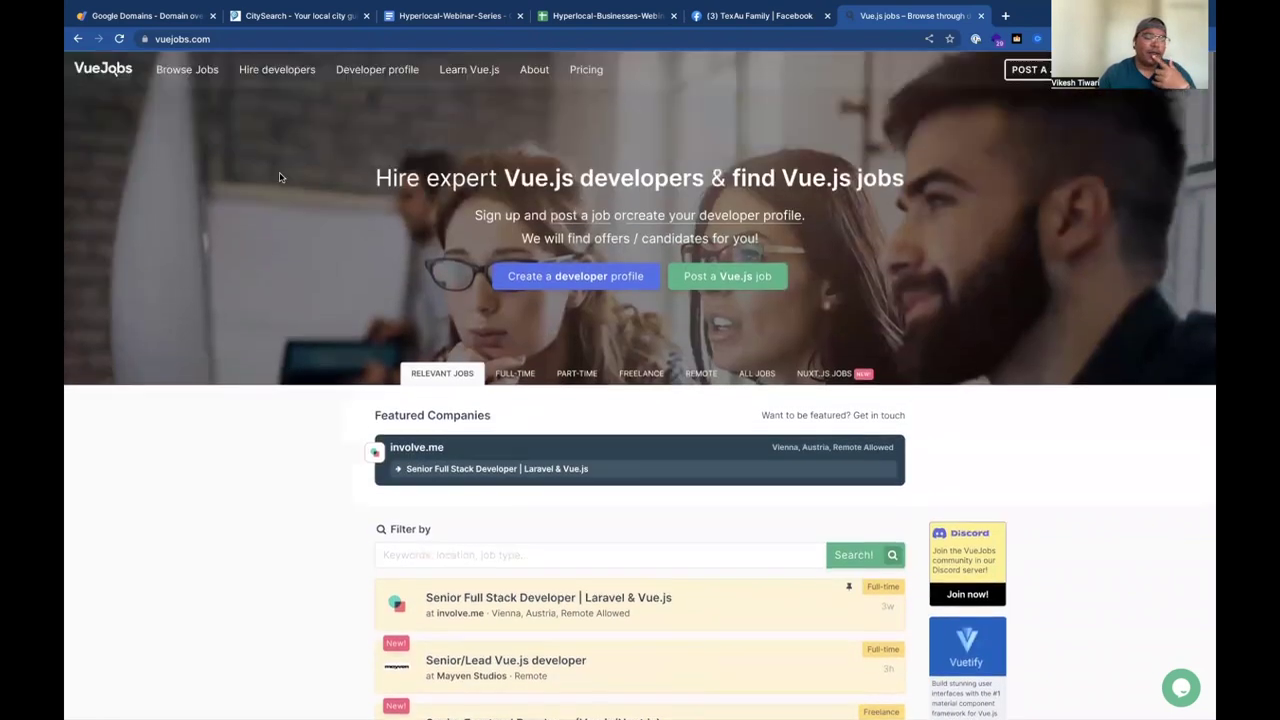
Open the VueJobs pricing page and review its posting plans, testimonials and the companies that use it
left_click(588, 72)
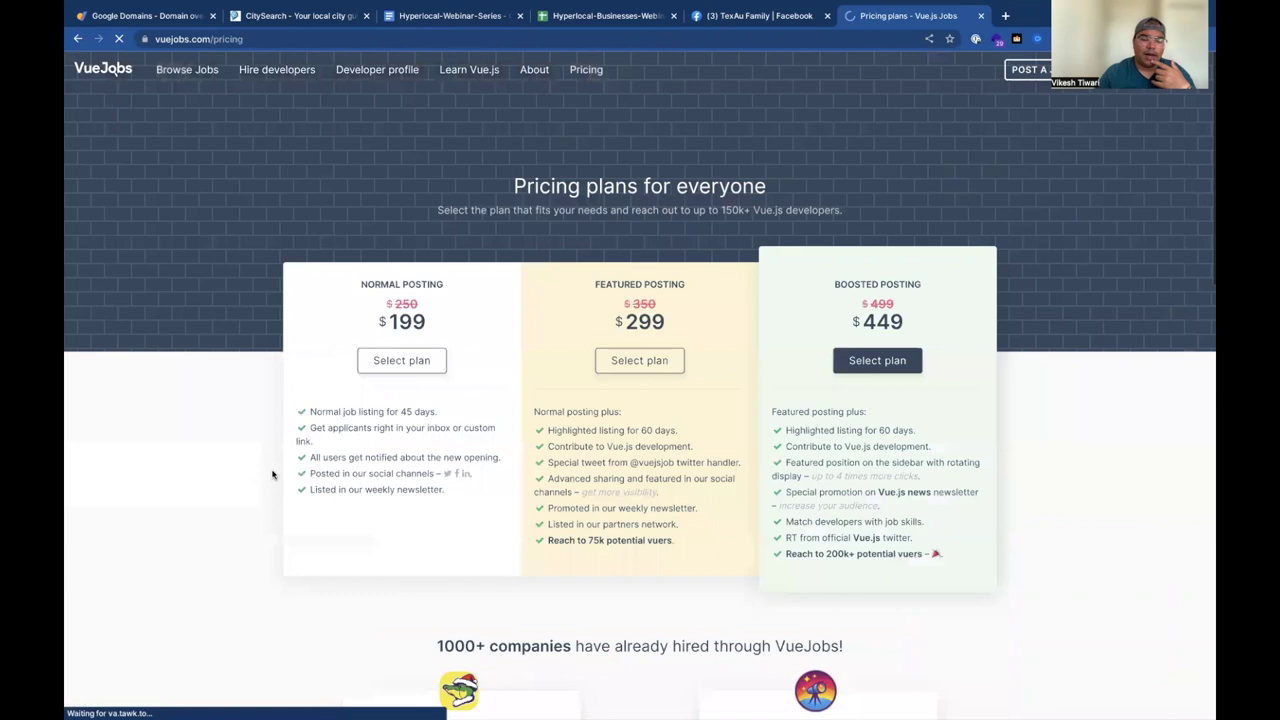
scroll(272, 474, "down", 1)
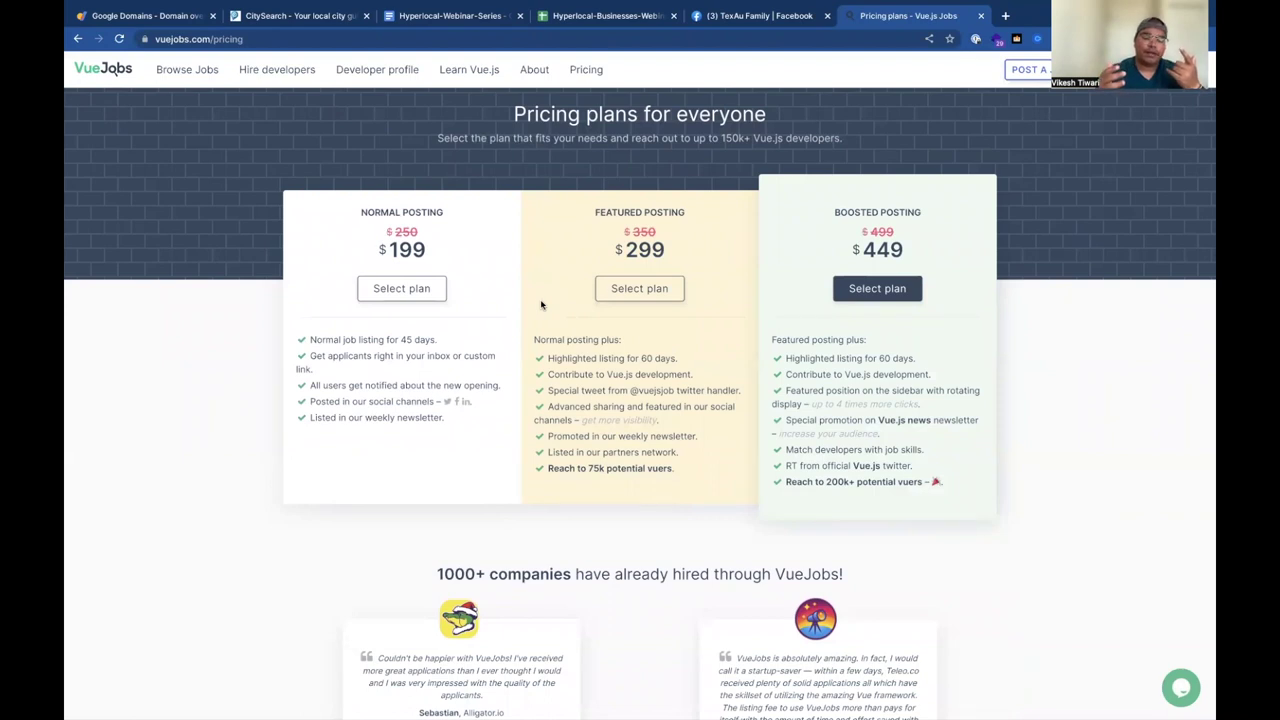
scroll(531, 318, "down", 2)
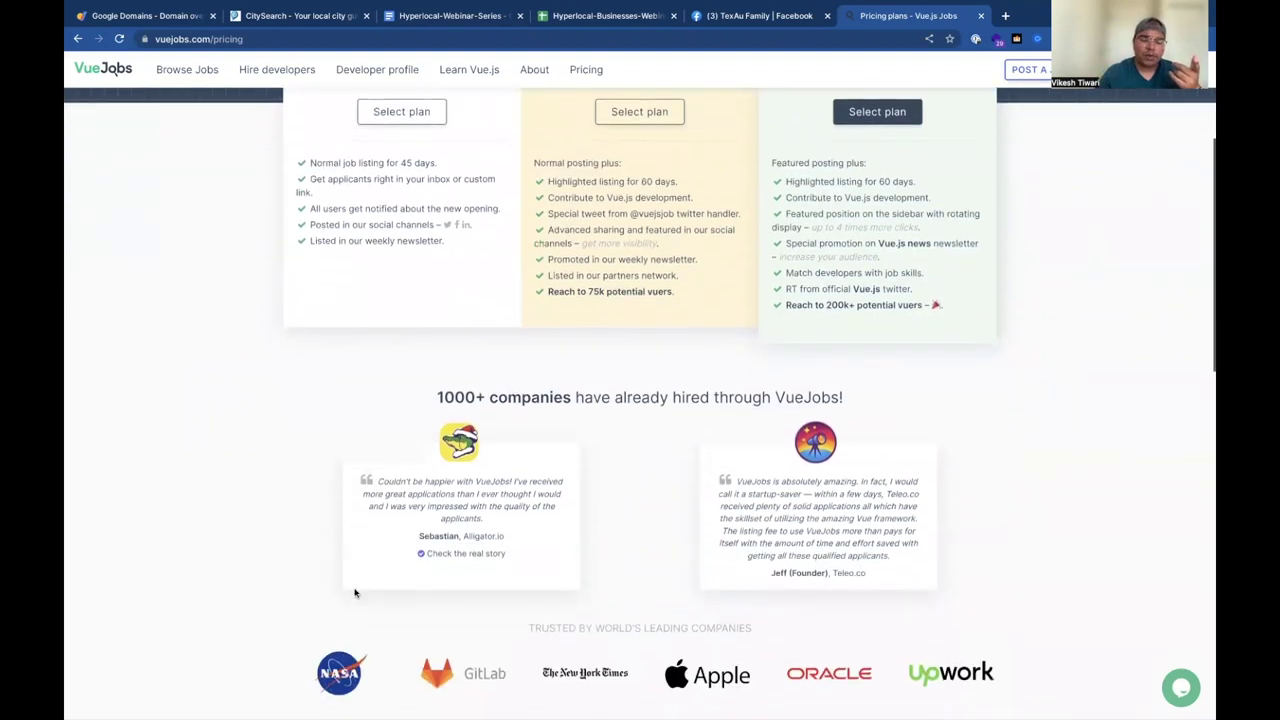
scroll(358, 594, "down", 2)
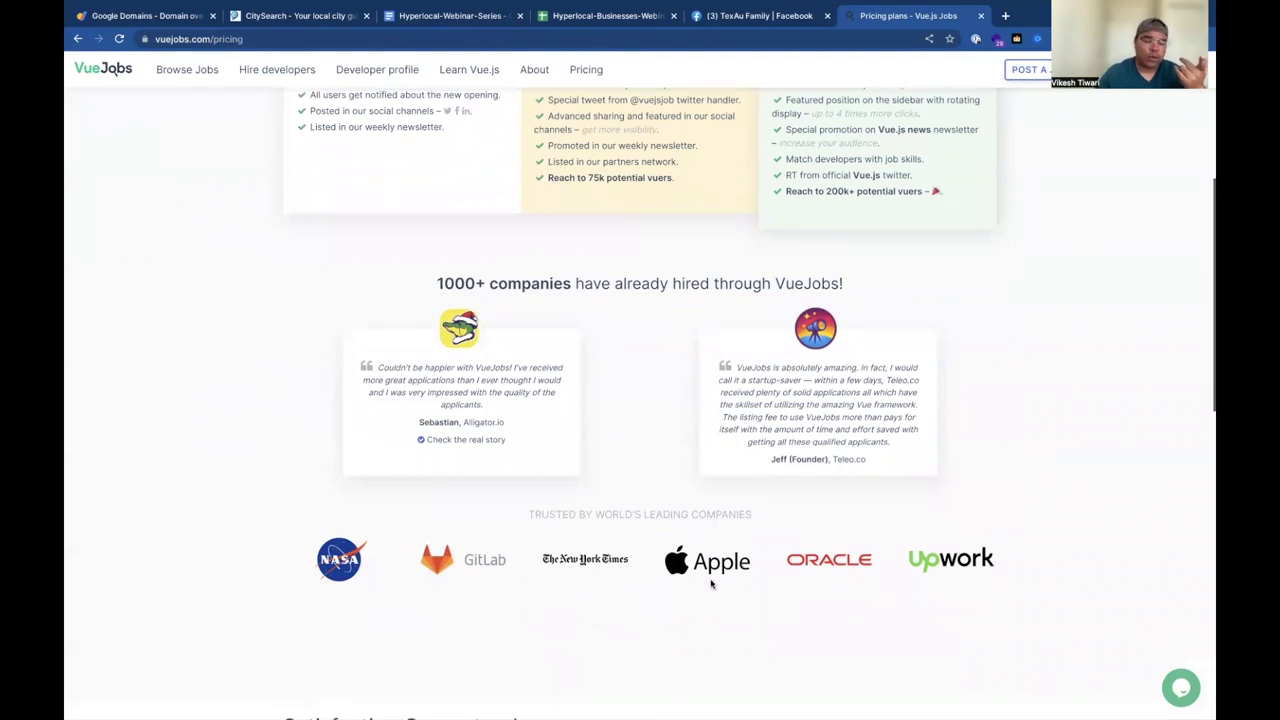
scroll(637, 581, "up", 2)
scroll(636, 581, "up", 2)
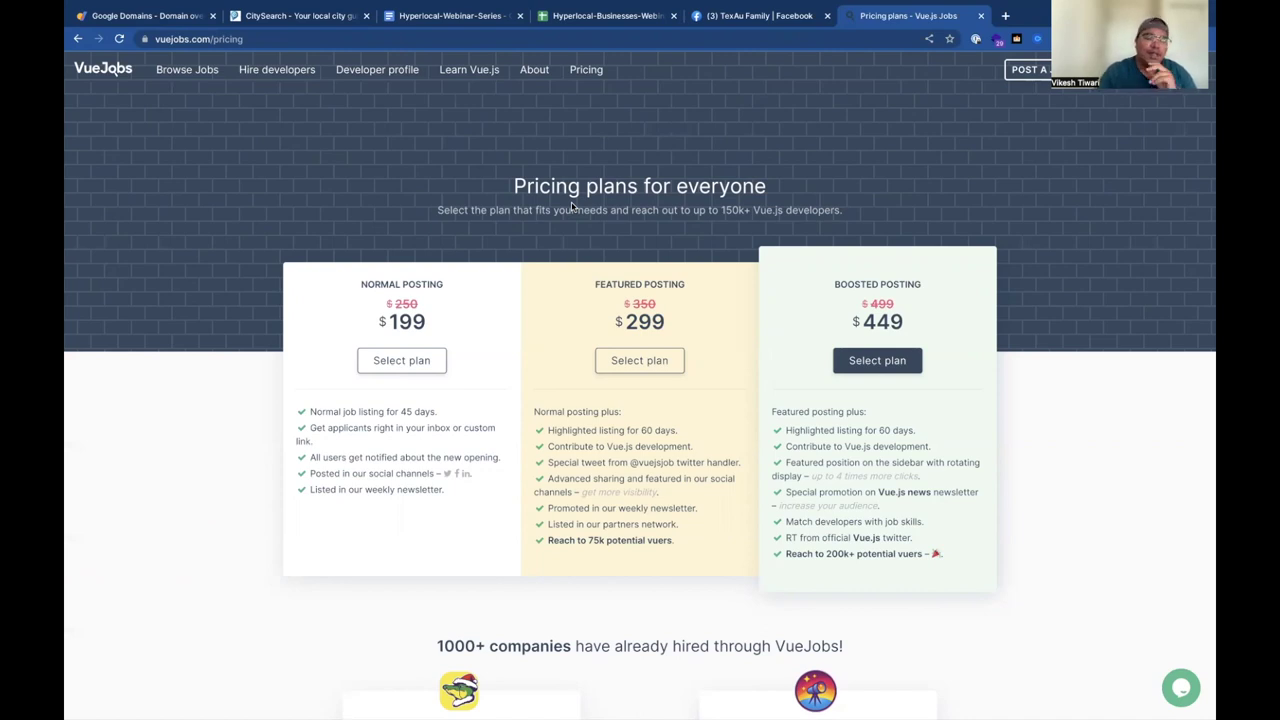
Return to the webinar notes and review the Examples list, selecting the Yelp screenshot to point it out
left_click(456, 15)
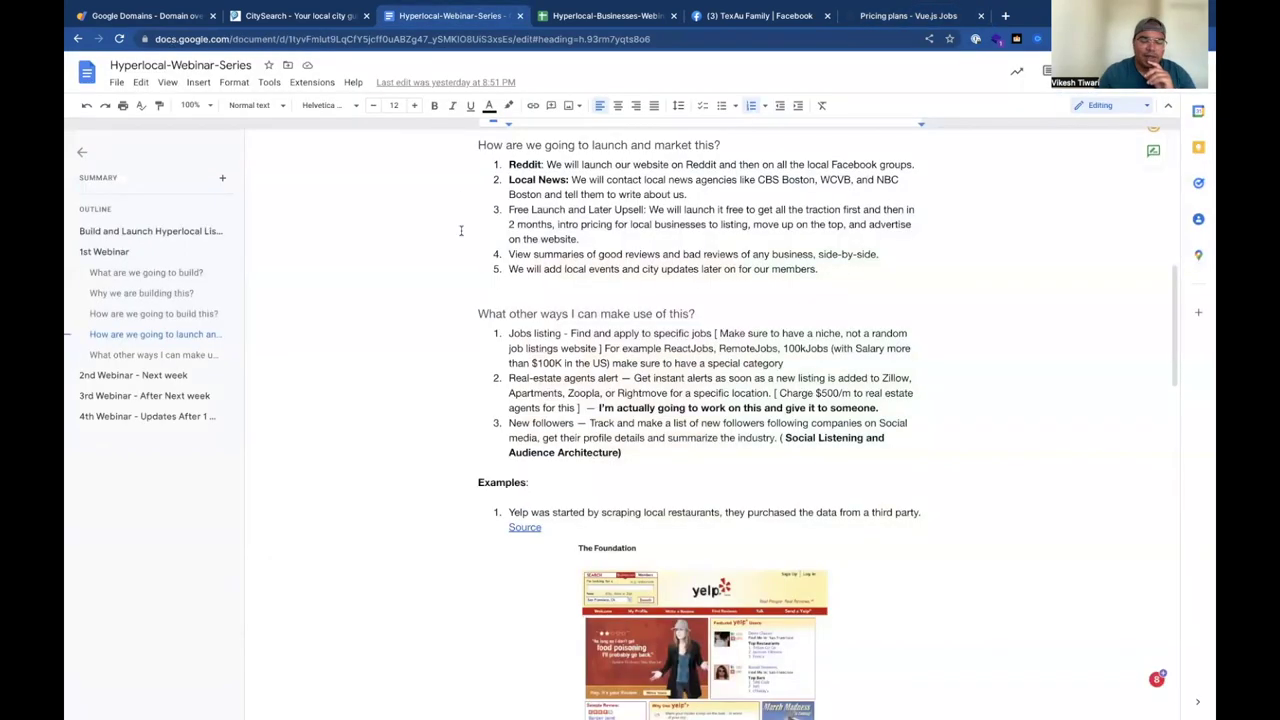
scroll(461, 230, "down", 4)
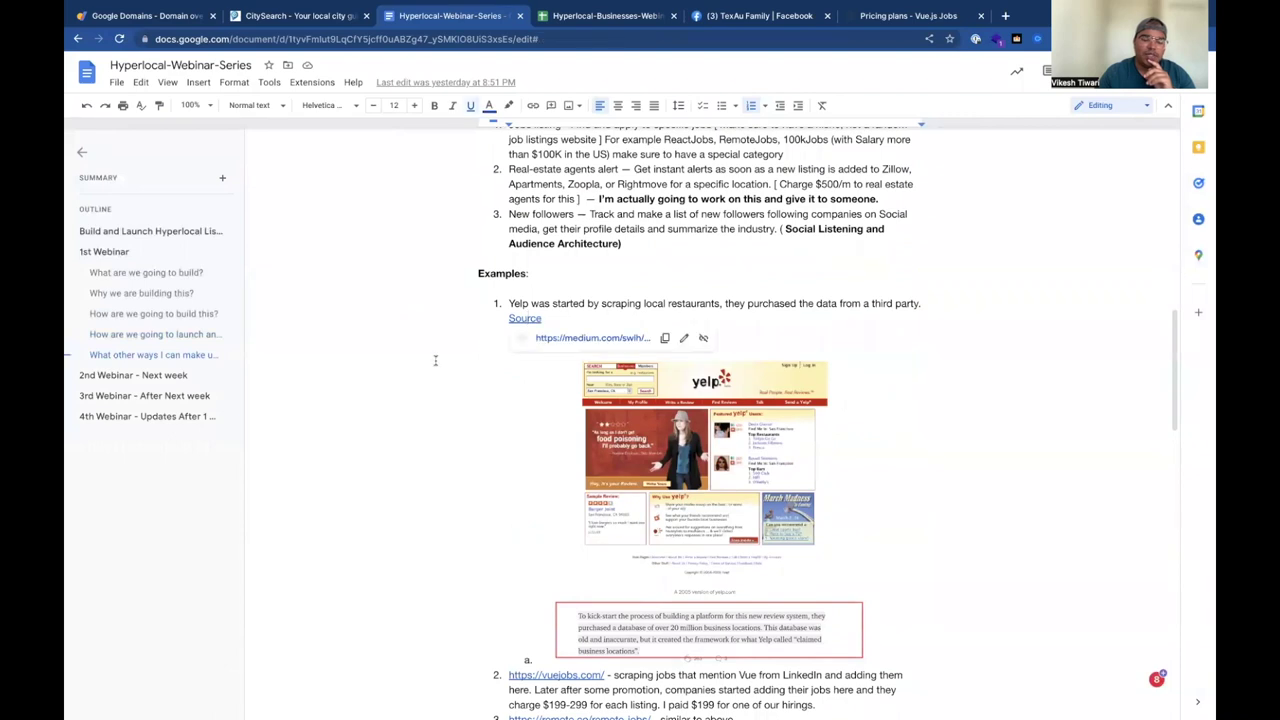
scroll(435, 360, "down", 3)
left_click(548, 415)
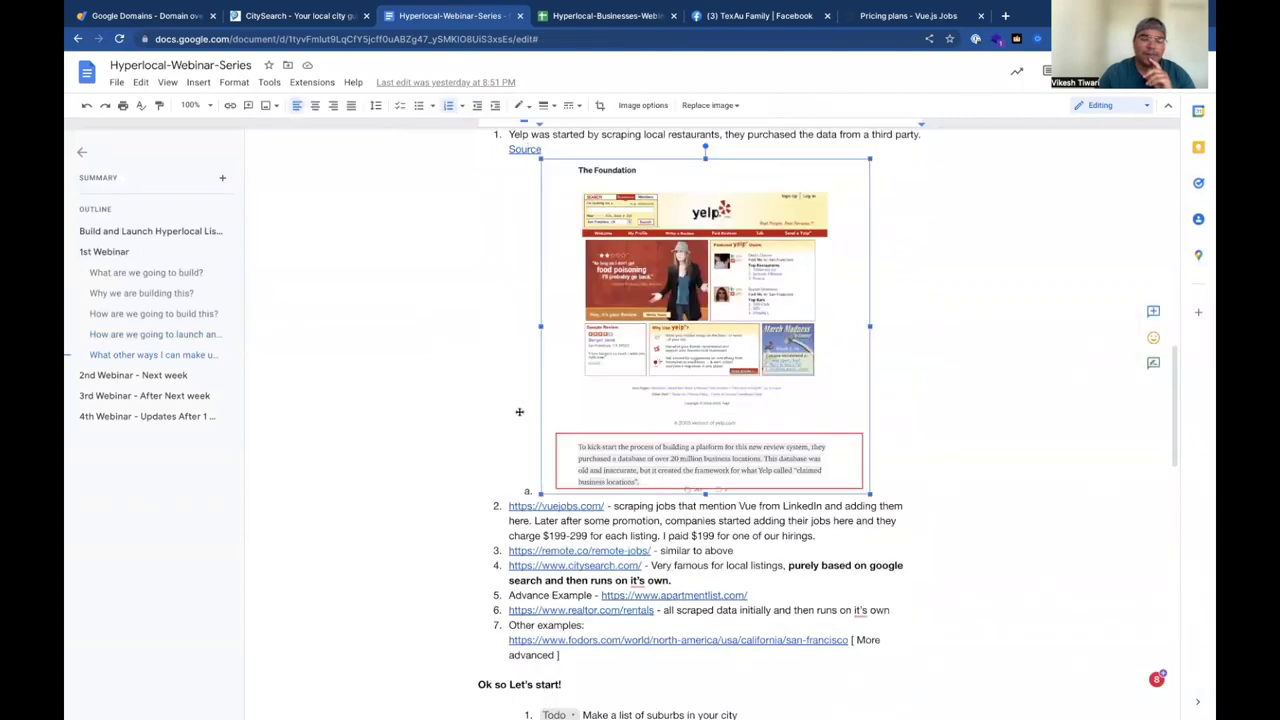
scroll(457, 399, "down", 1)
scroll(457, 399, "up", 1)
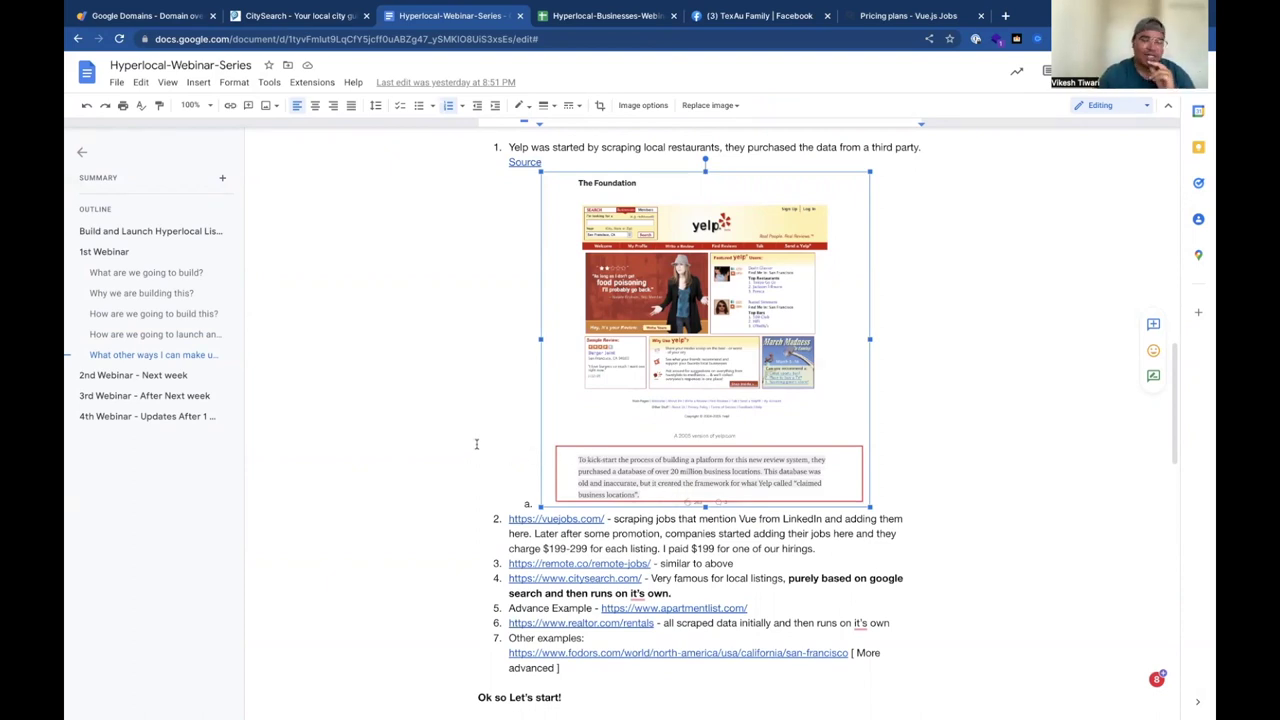
Go back through the notes from the Yelp example to the sections on launching, marketing and building the site
scroll(480, 446, "up", 3)
scroll(476, 444, "up", 1)
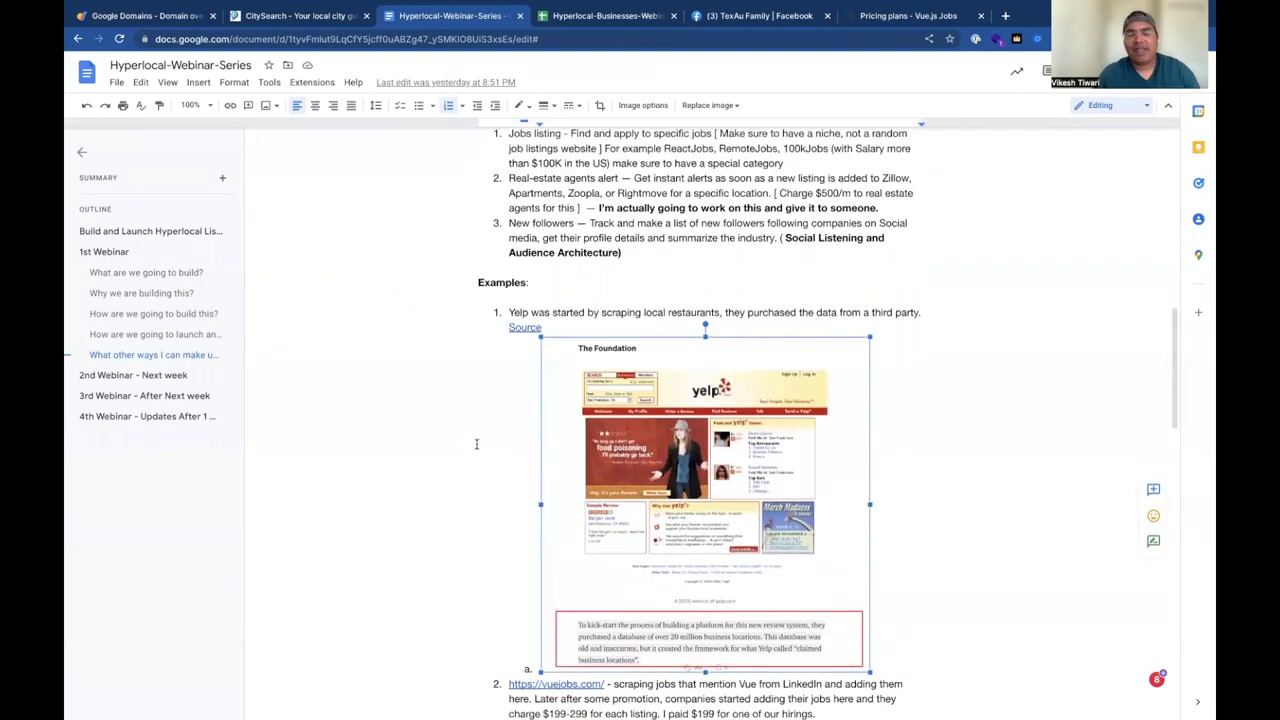
scroll(476, 444, "up", 8)
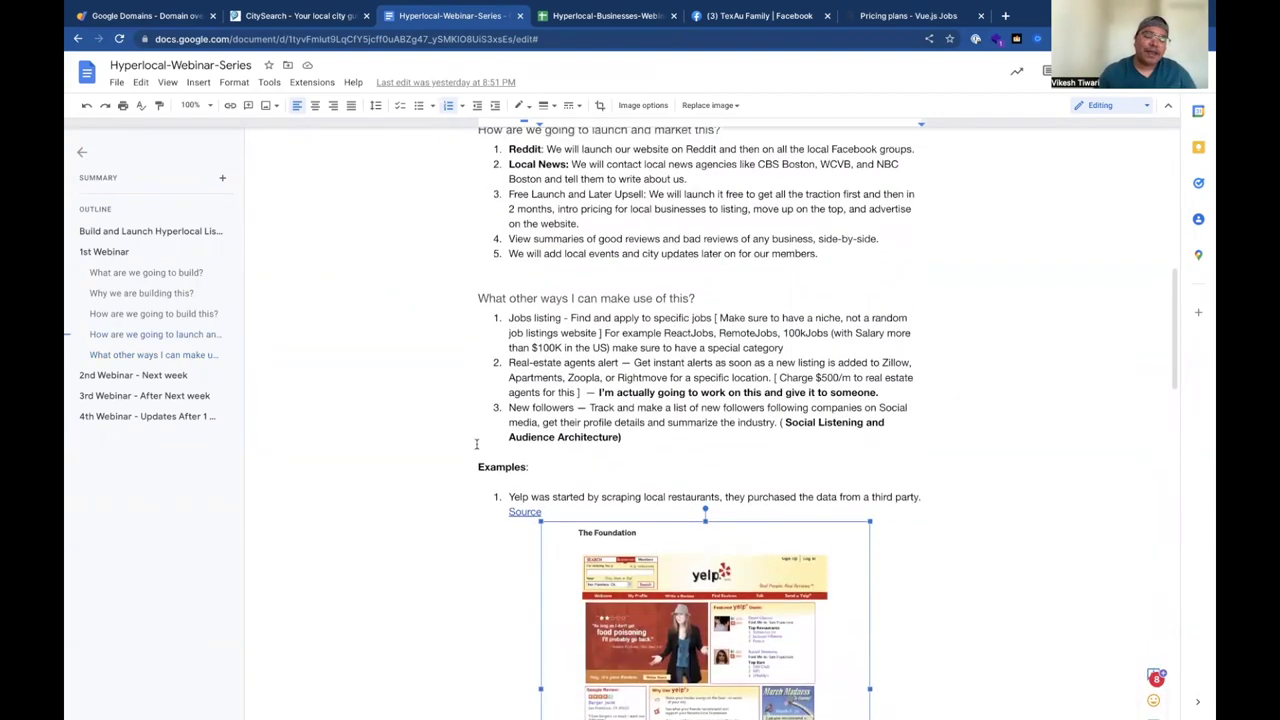
scroll(476, 444, "up", 1)
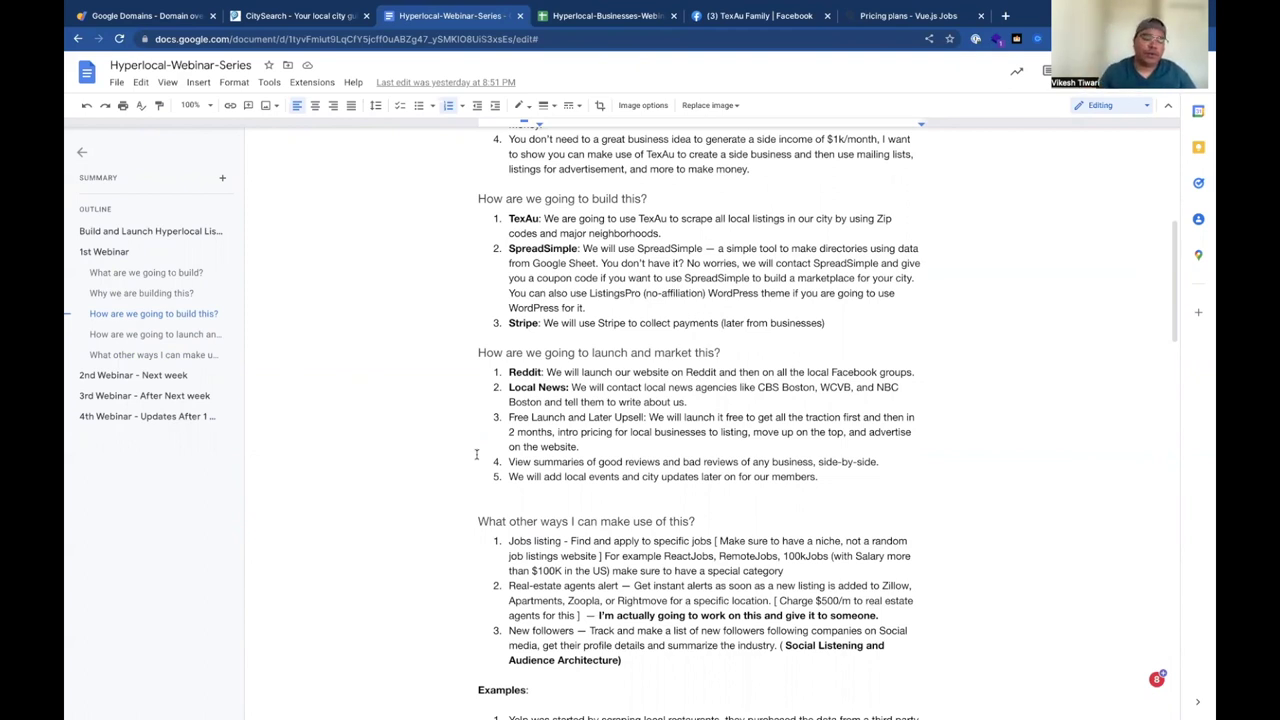
scroll(471, 476, "up", 1)
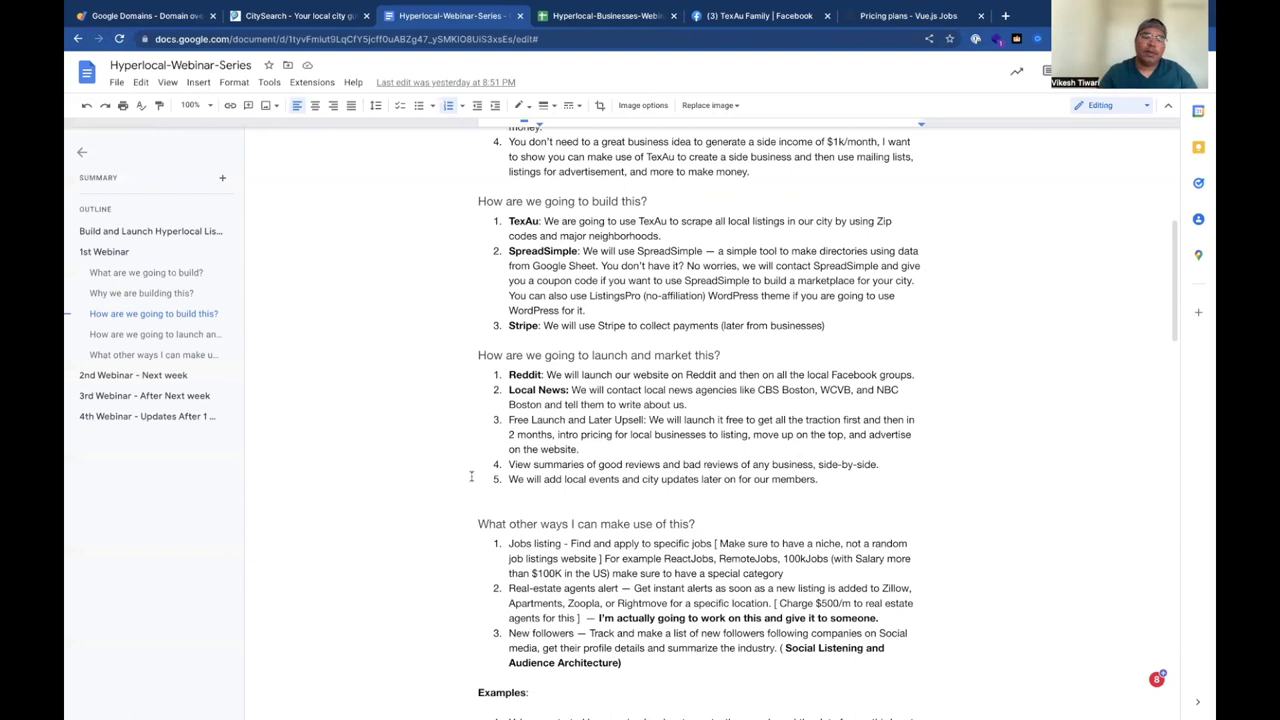
Review the notes on building, launching and reusing the listings website, placing the cursor at the Stripe item
scroll(471, 476, "up", 2)
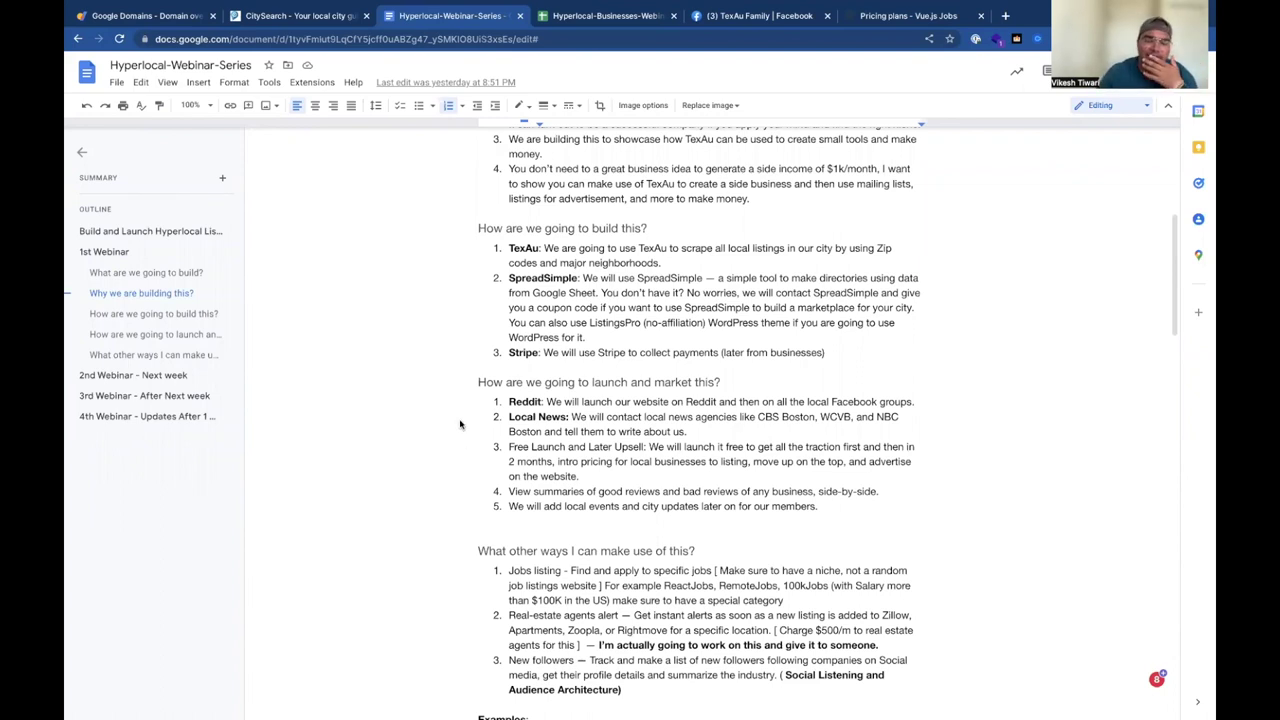
scroll(460, 424, "down", 3)
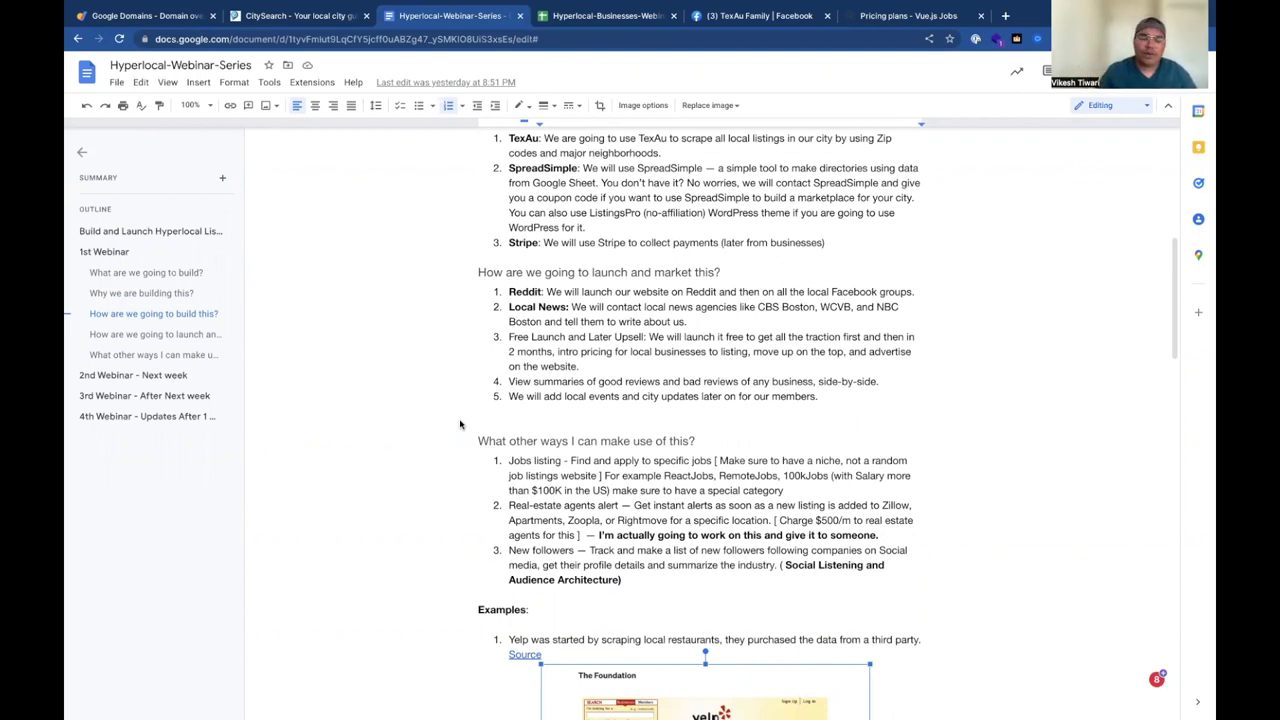
scroll(451, 352, "up", 1)
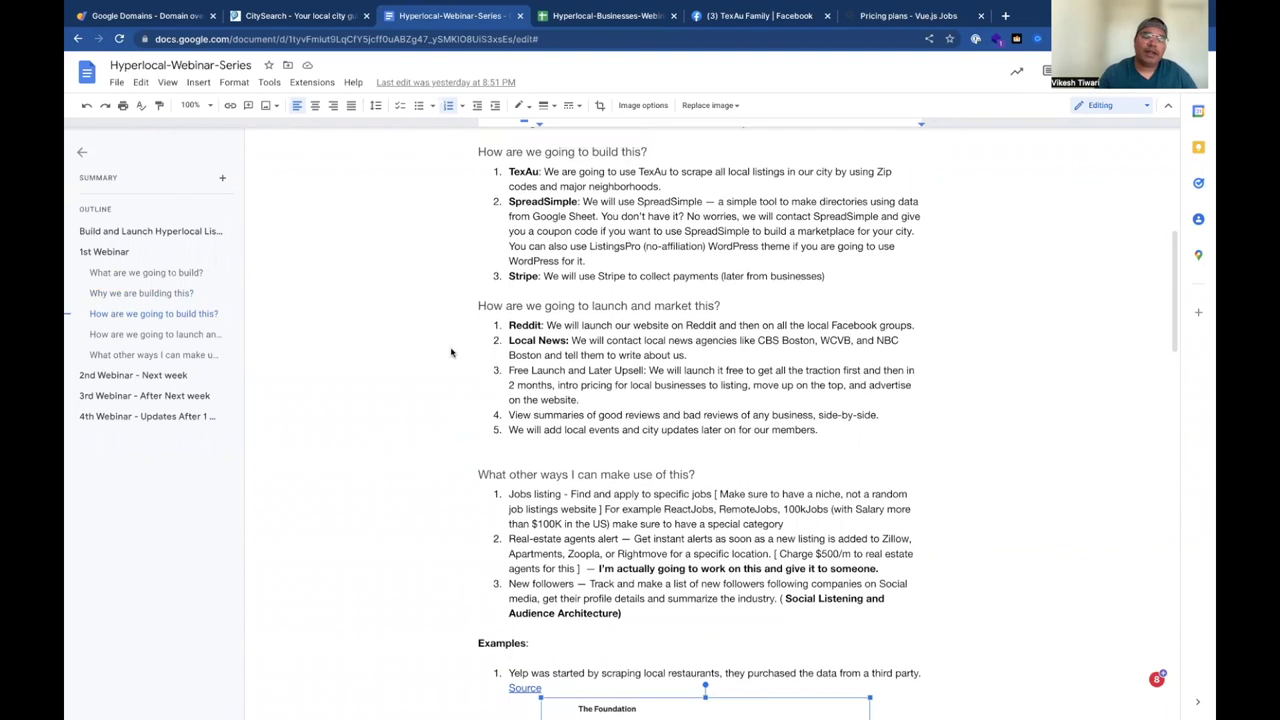
scroll(451, 352, "up", 2)
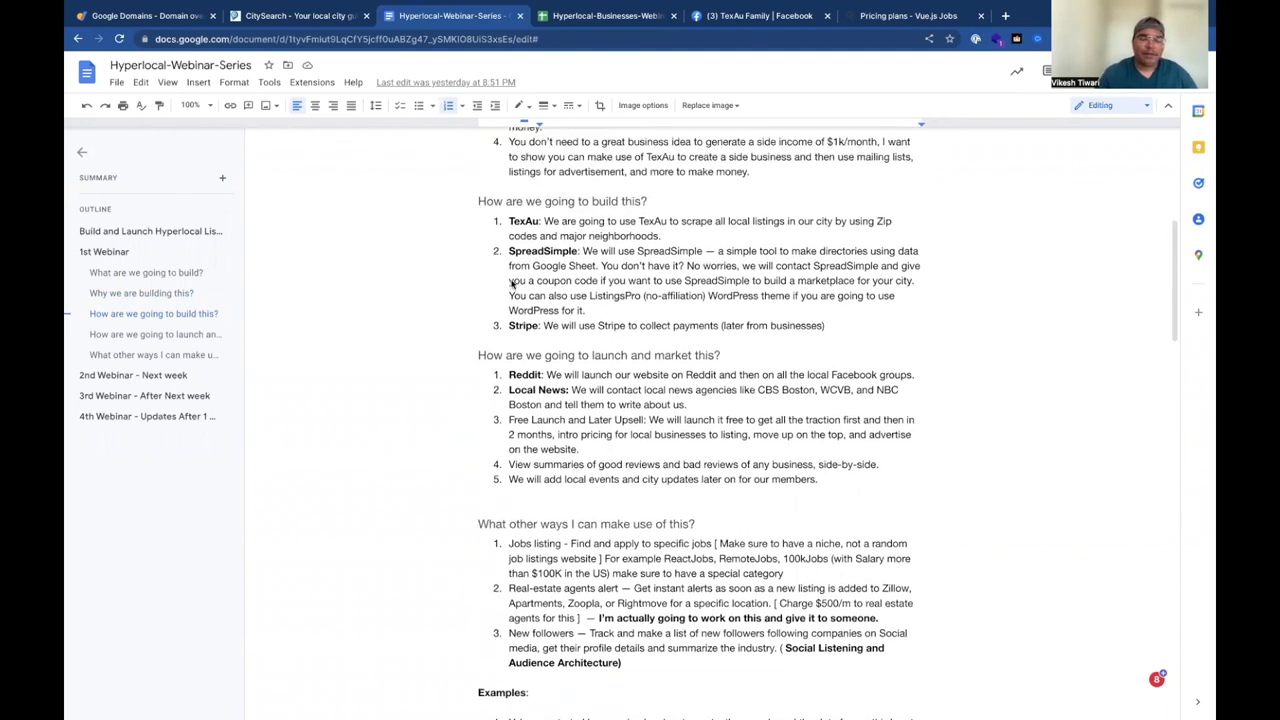
left_click(510, 353)
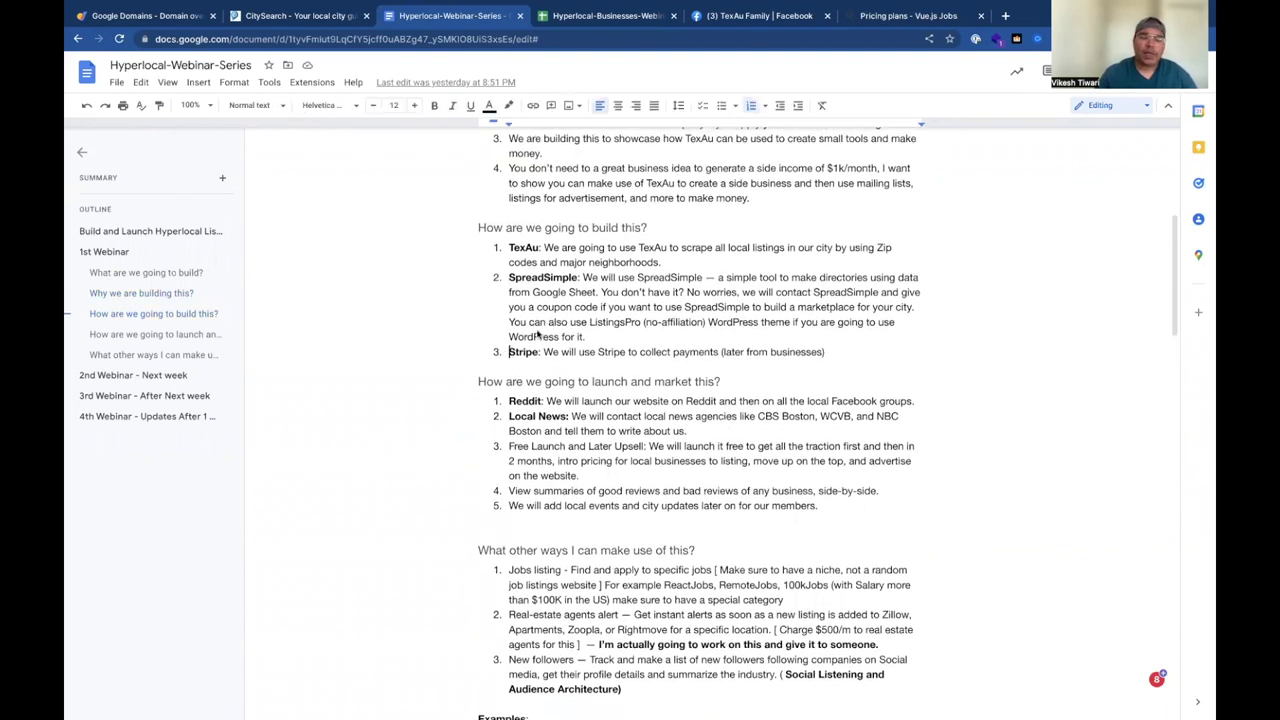
Return to the VueJobs pricing page and examine the technologies the site uses with Wappalyzer
left_click(862, 19)
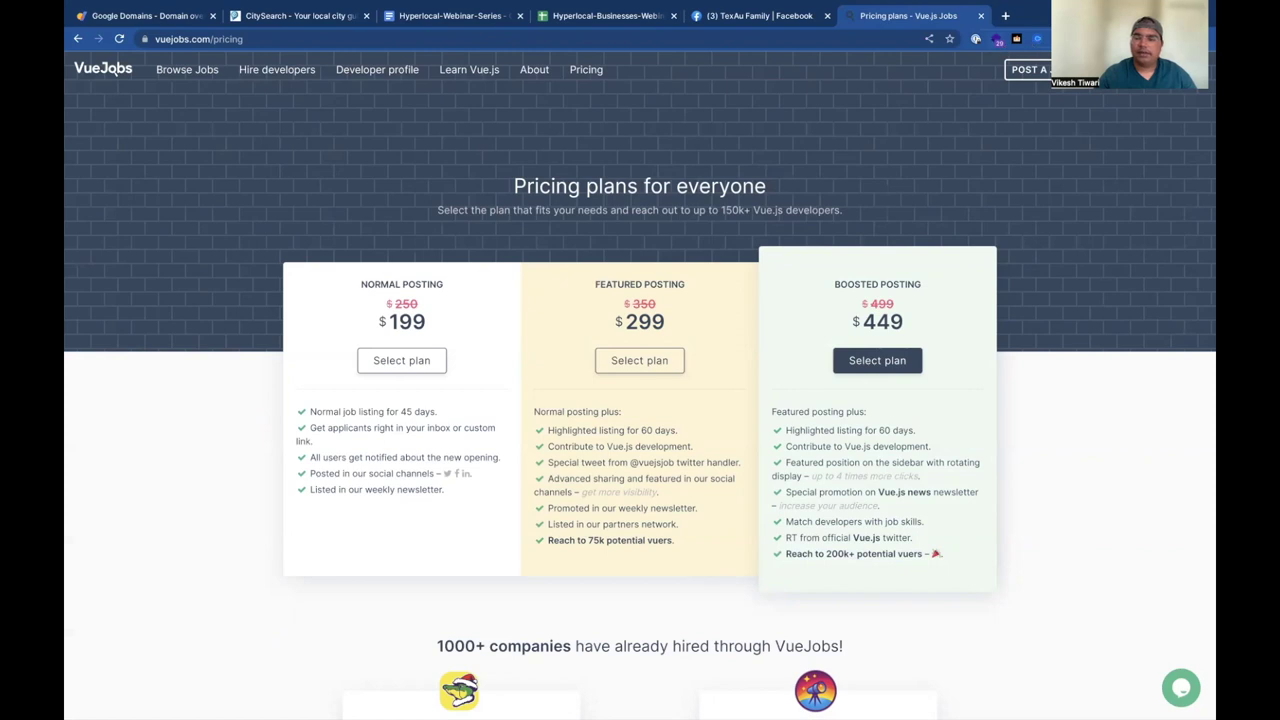
left_click(996, 40)
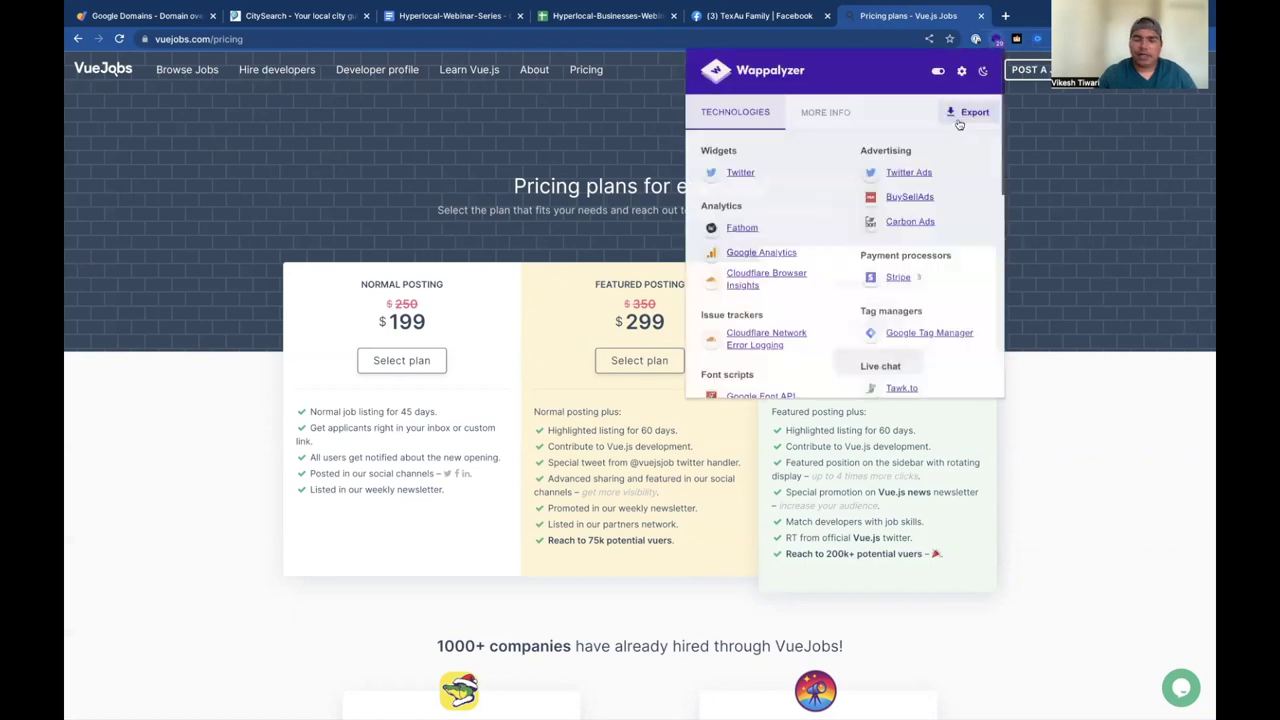
scroll(829, 223, "down", 1)
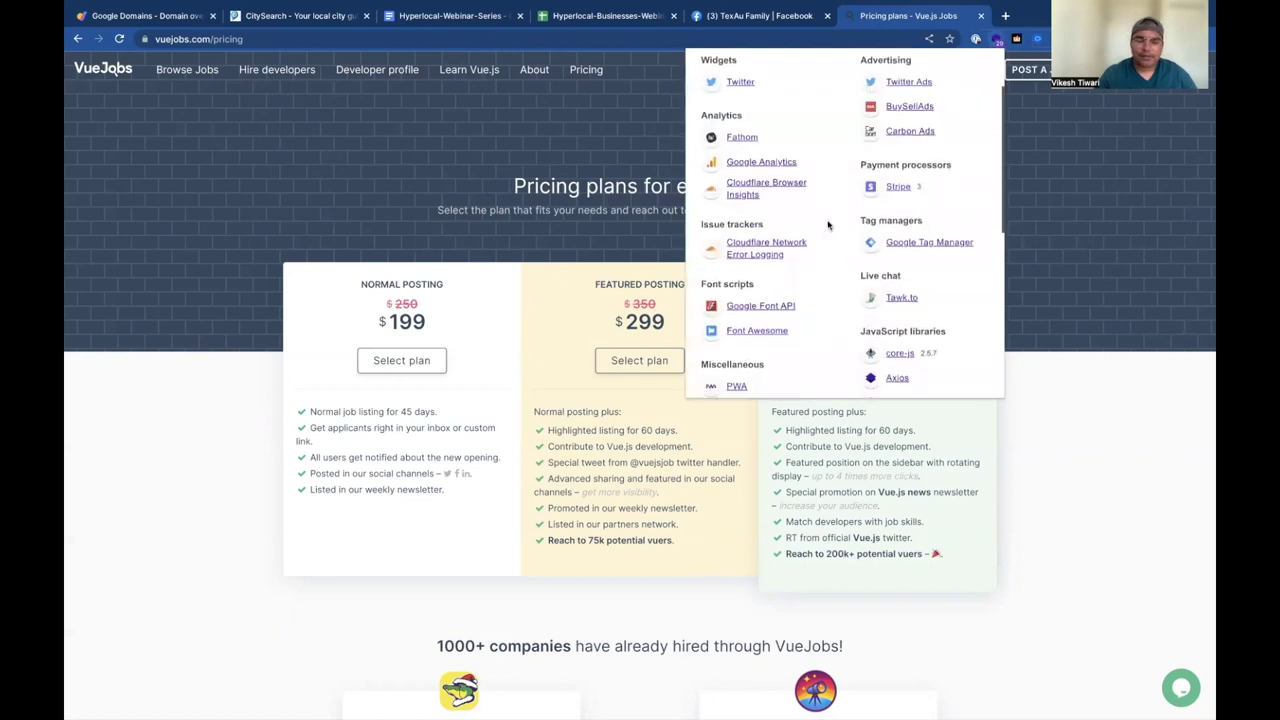
scroll(808, 279, "down", 3)
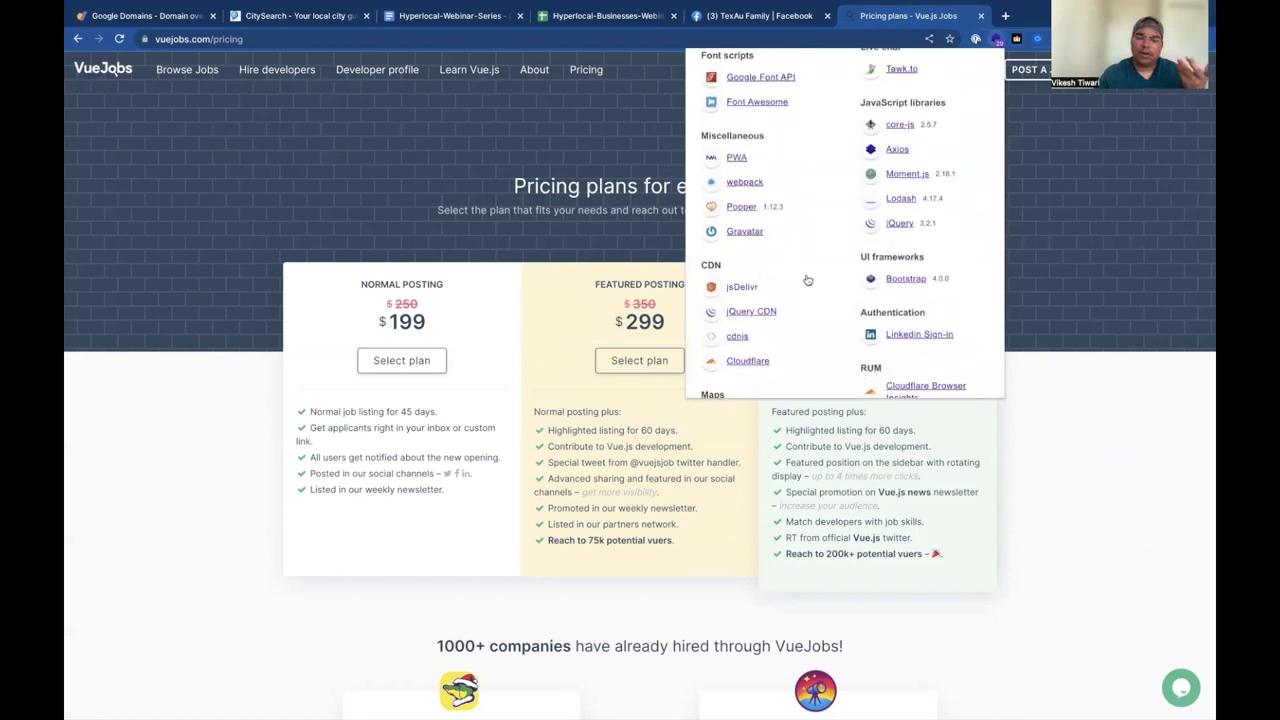
scroll(806, 258, "up", 4)
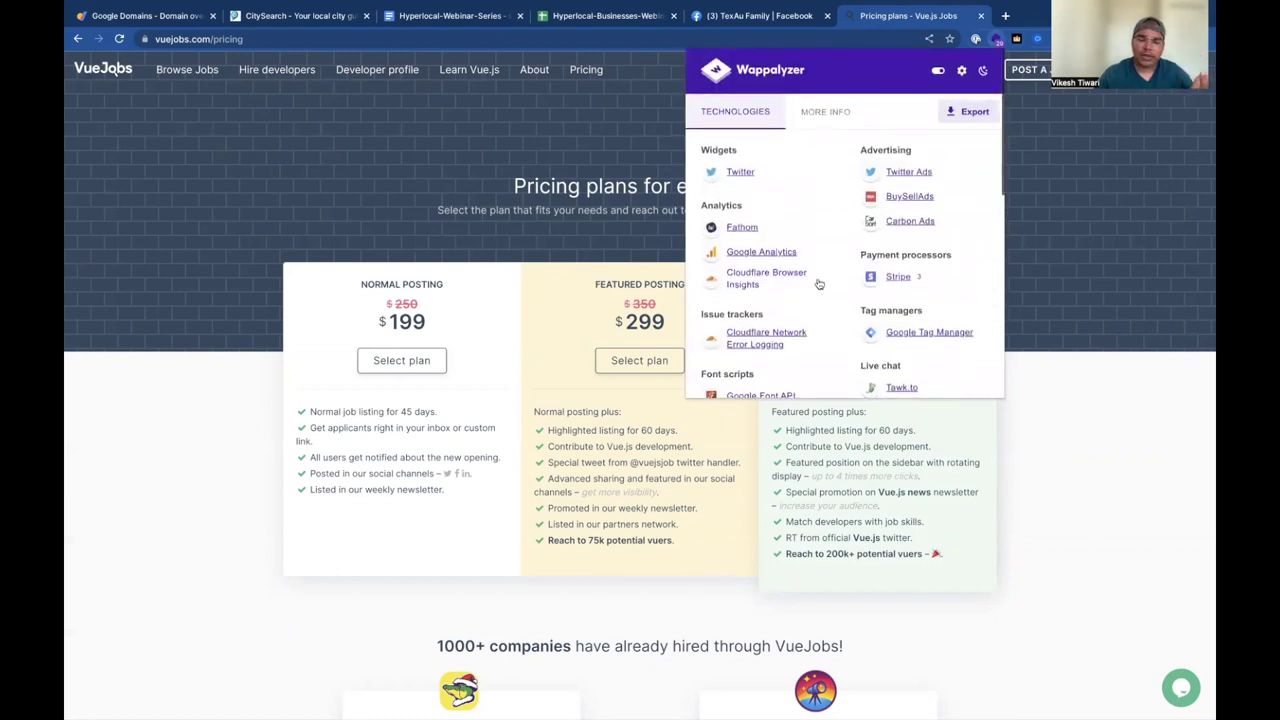
scroll(822, 205, "down", 1)
left_click(423, 103)
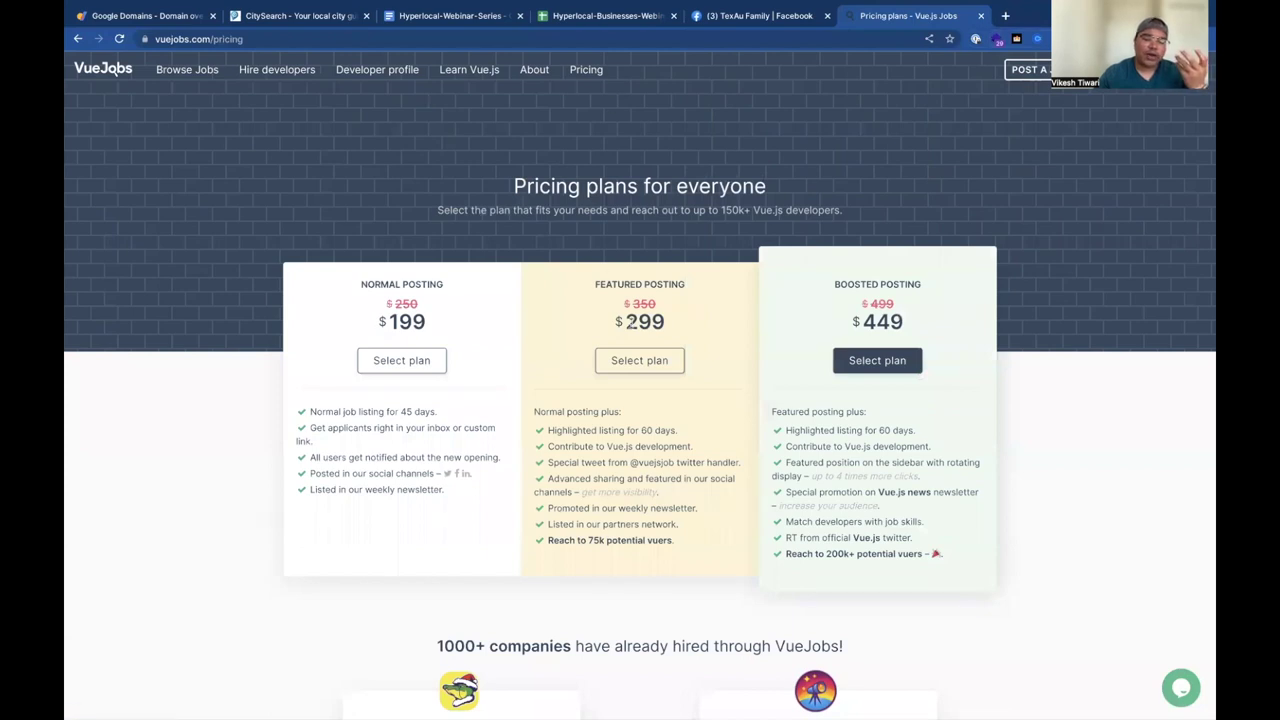
Highlight the Featured Posting price to point it out and review what the VueJobs posting plans include
left_click_drag(634, 323, 676, 326)
scroll(598, 382, "down", 1)
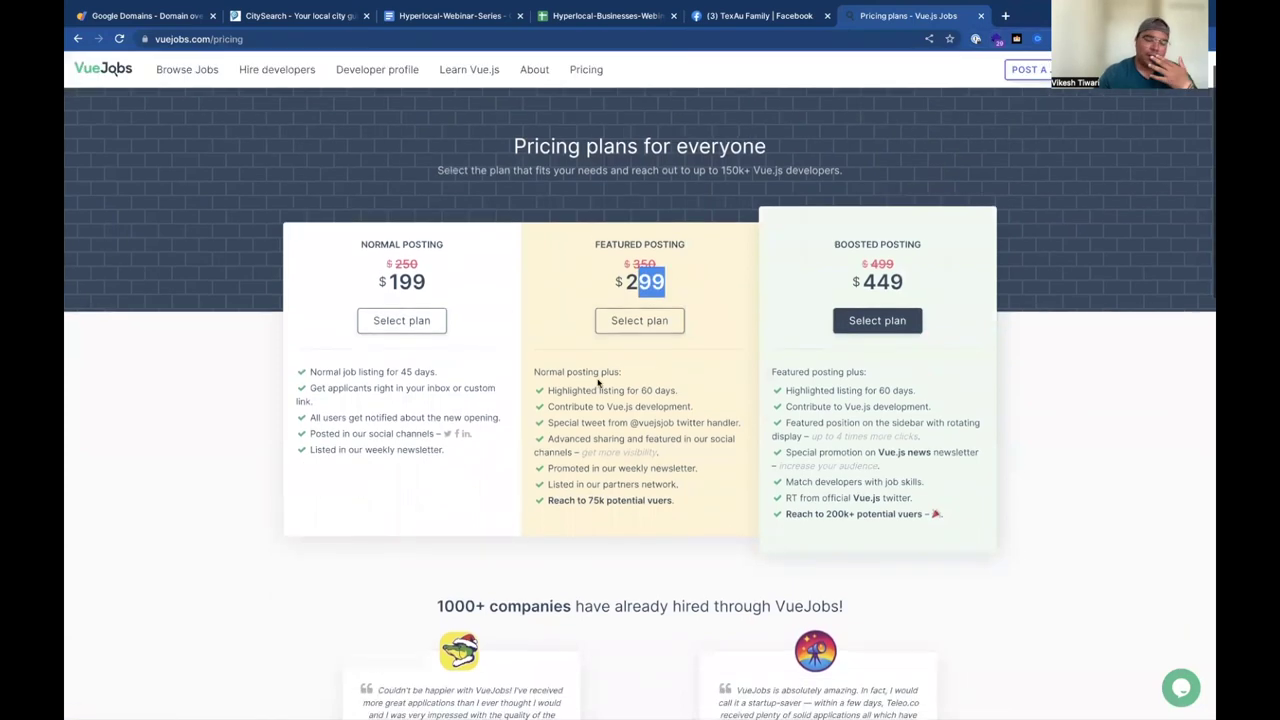
left_click(650, 400)
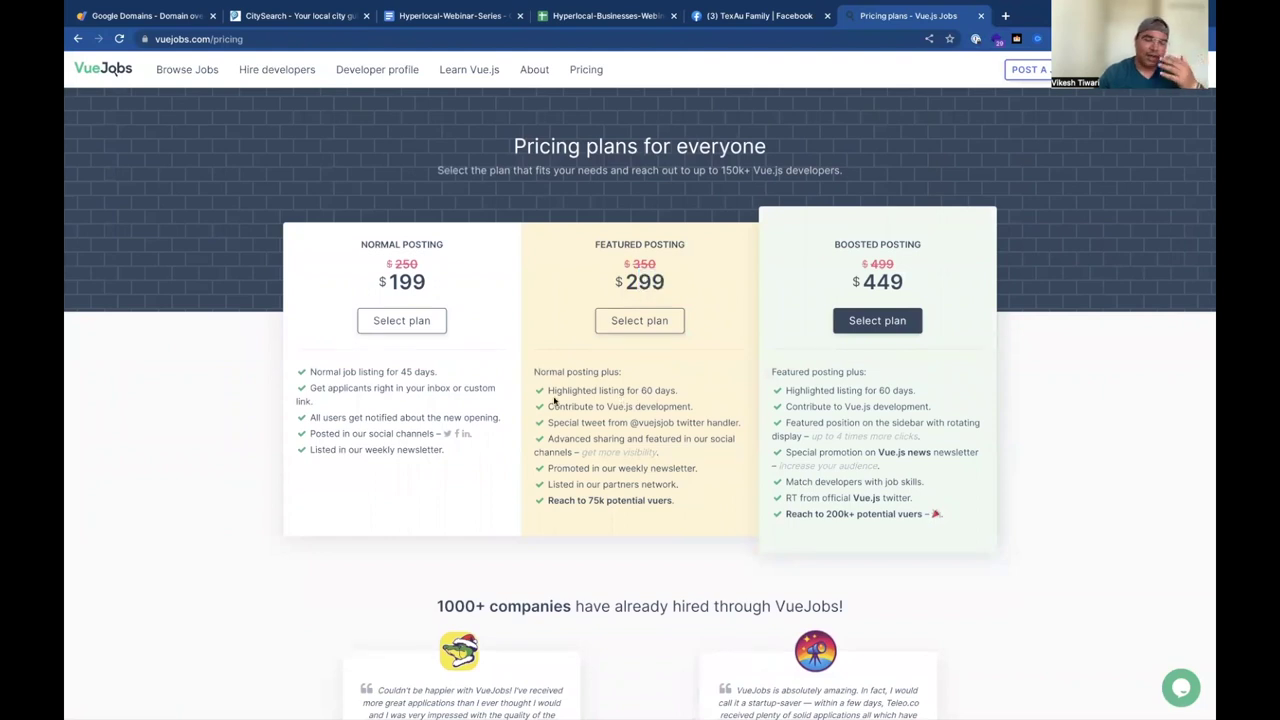
scroll(554, 400, "down", 1)
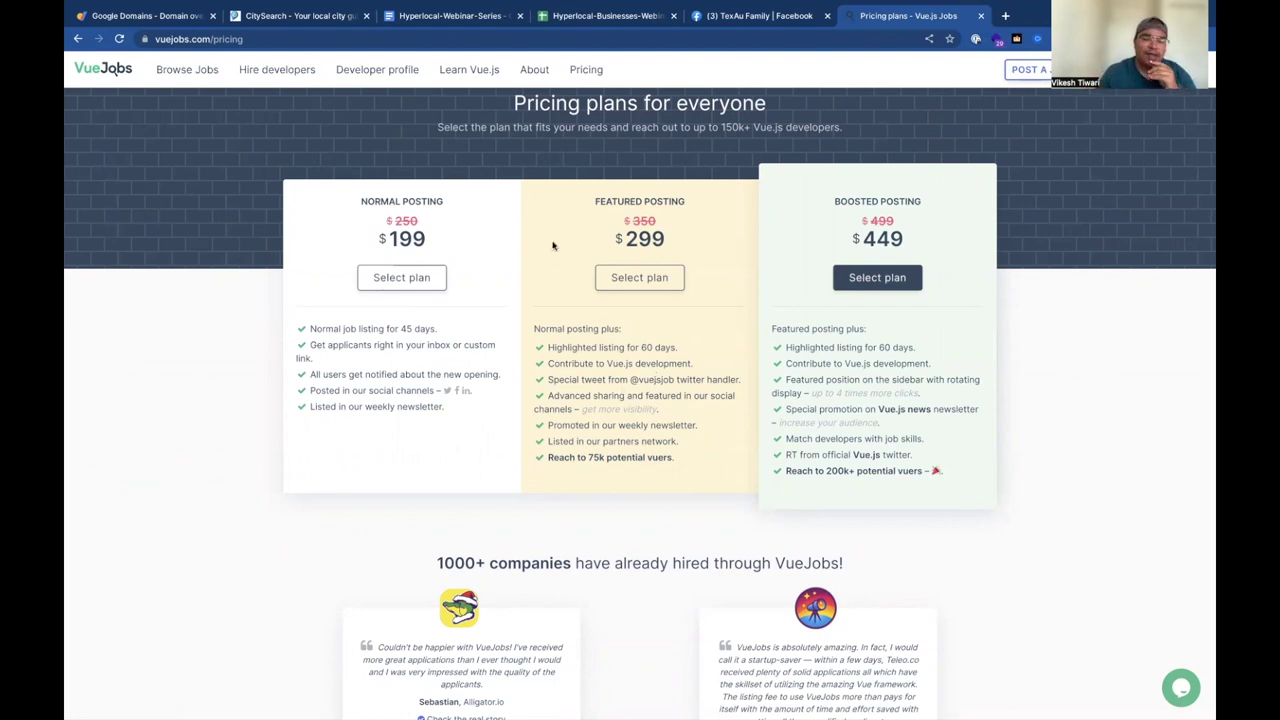
scroll(641, 261, "up", 1)
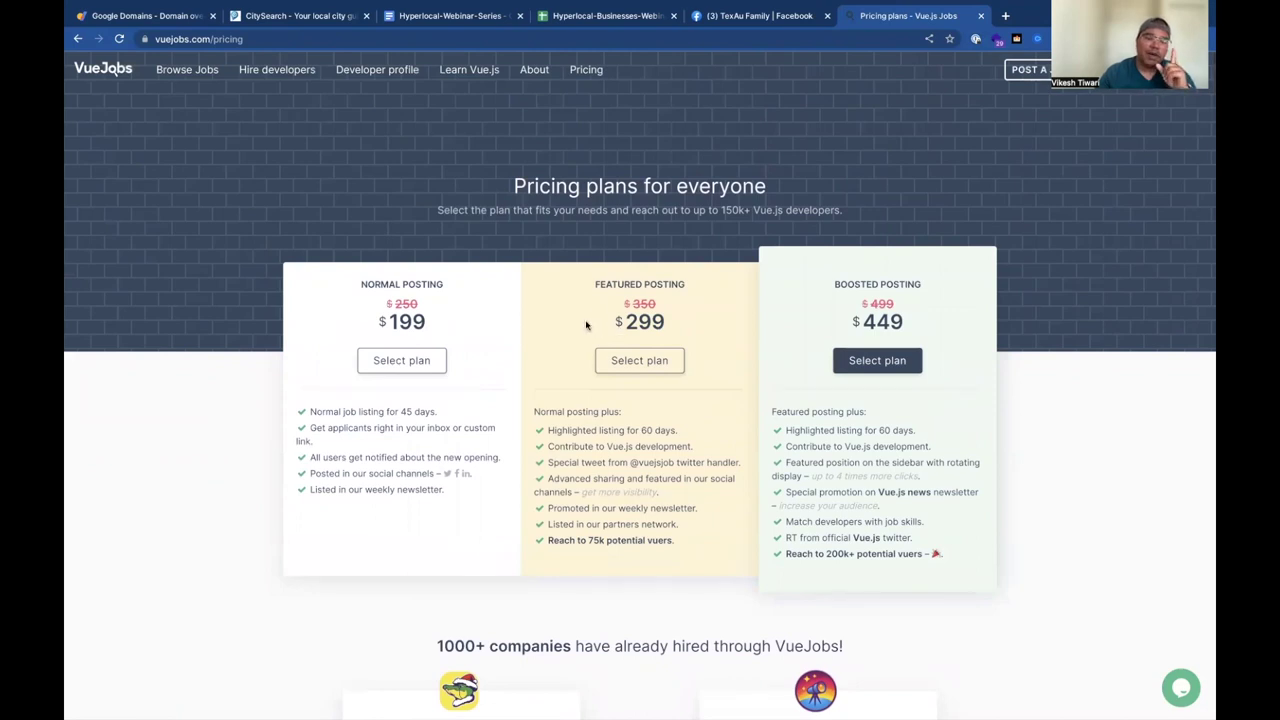
Calculate 299*30 in the browser's address bar to estimate income from featured postings
left_click(359, 39)
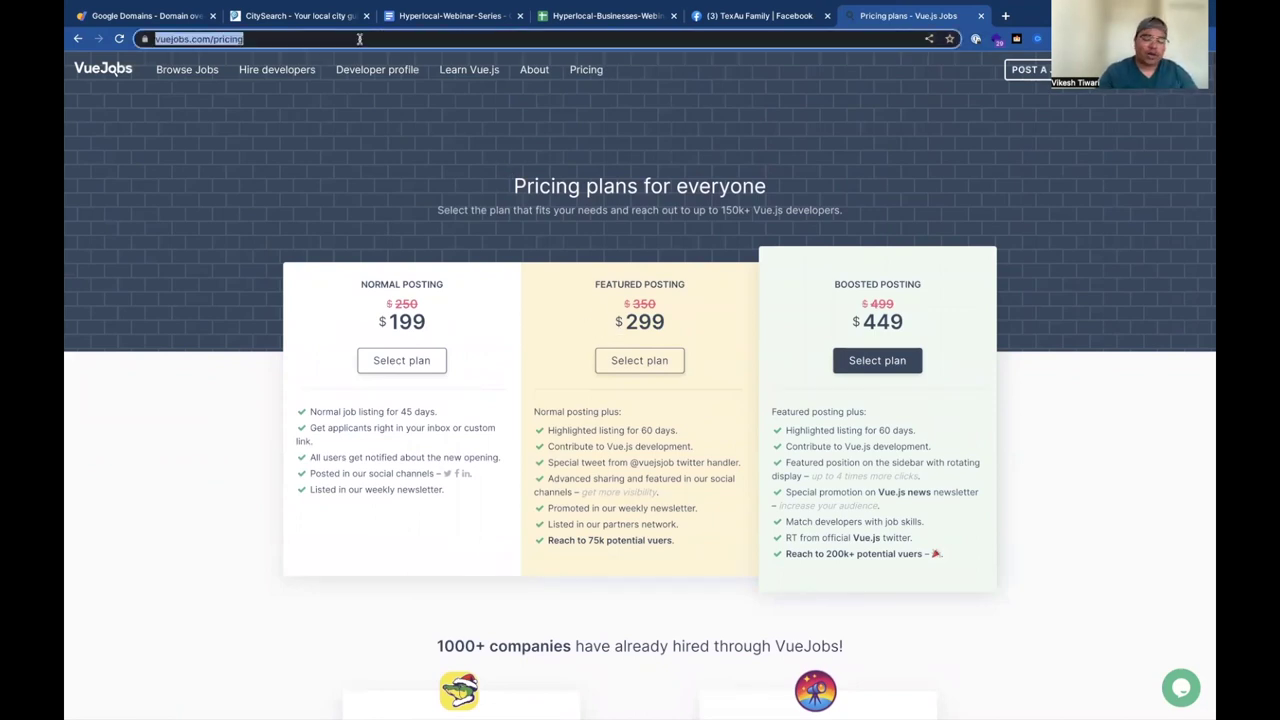
type("299*30")
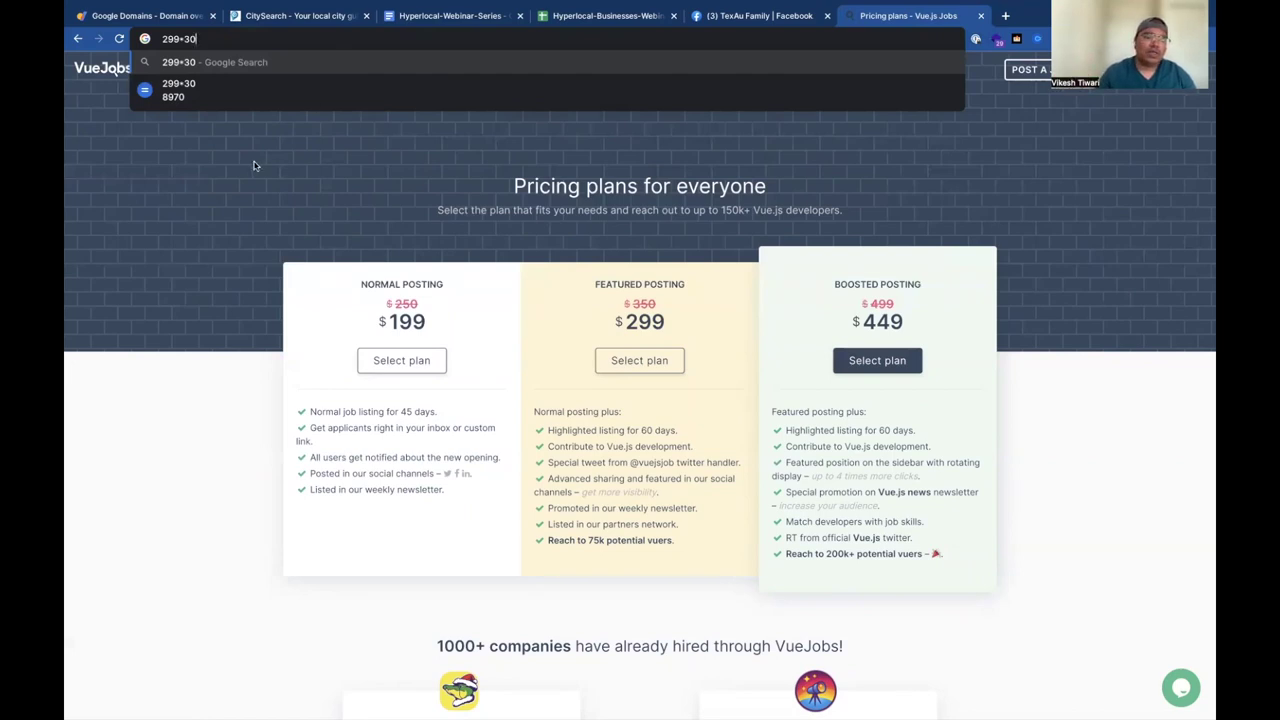
left_click(245, 109)
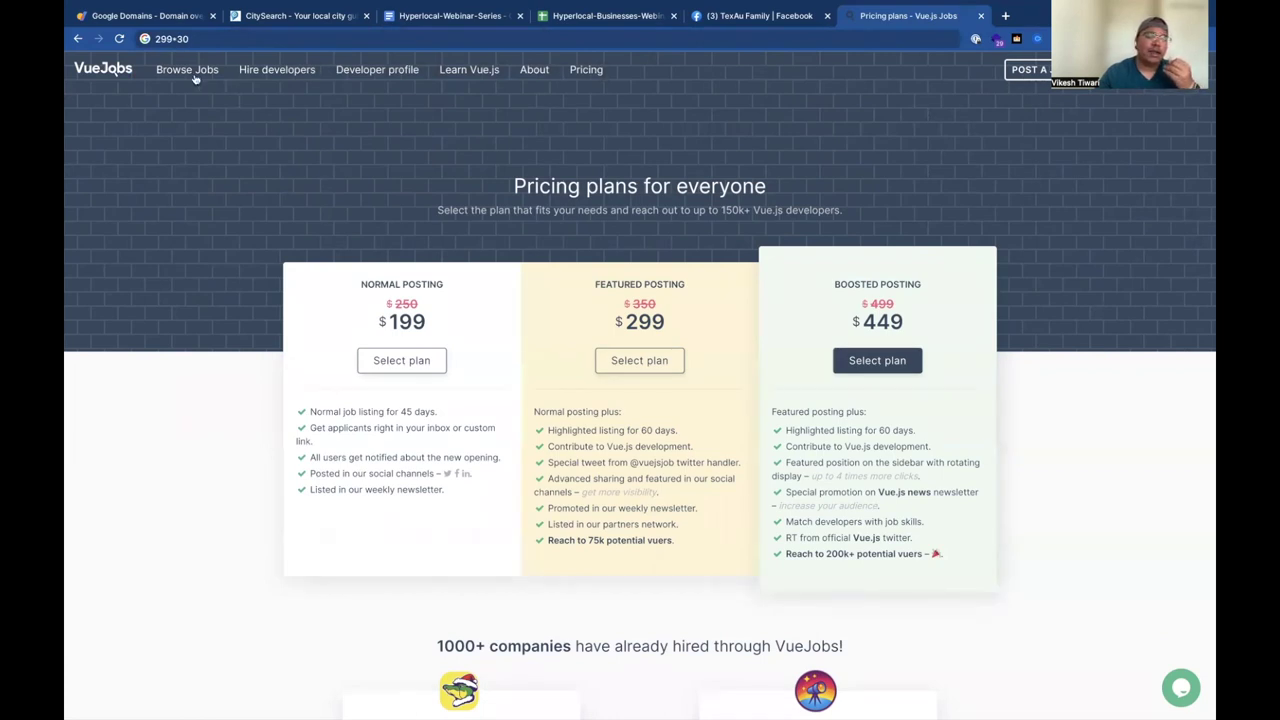
Open the VueJobs home page and look over its featured companies and job postings
left_click(112, 72)
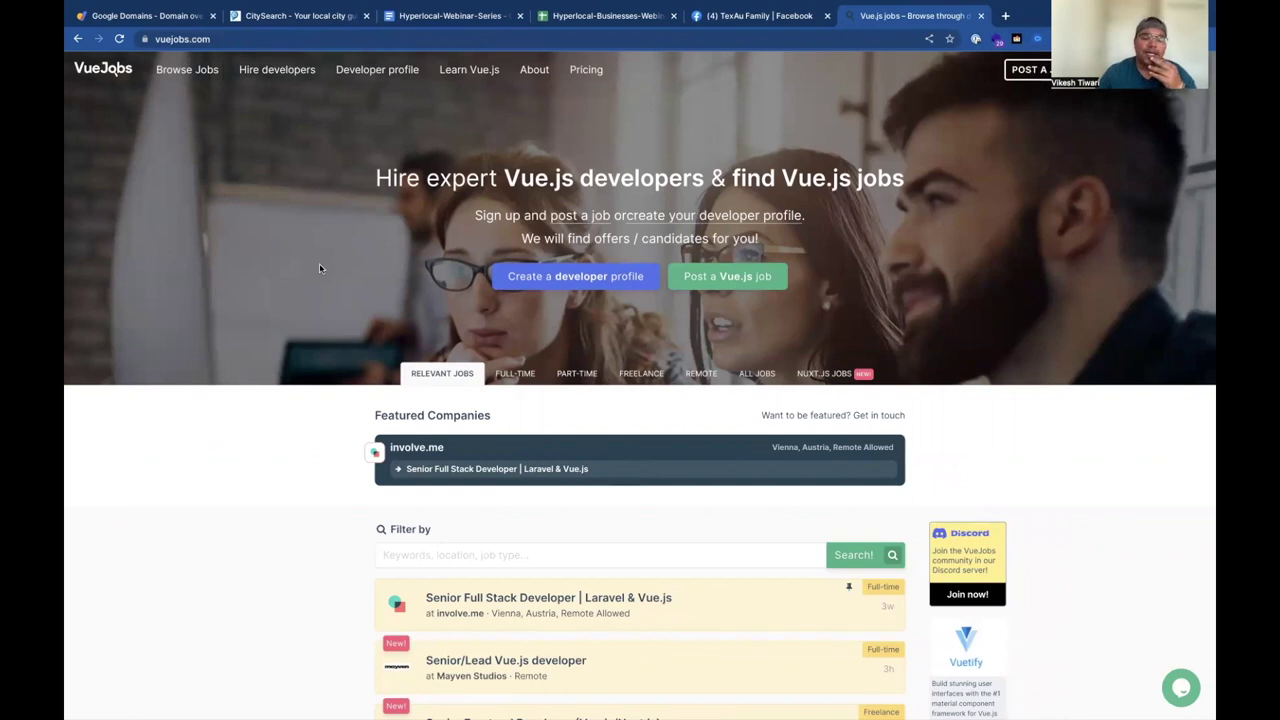
scroll(319, 263, "down", 1)
scroll(320, 268, "up", 1)
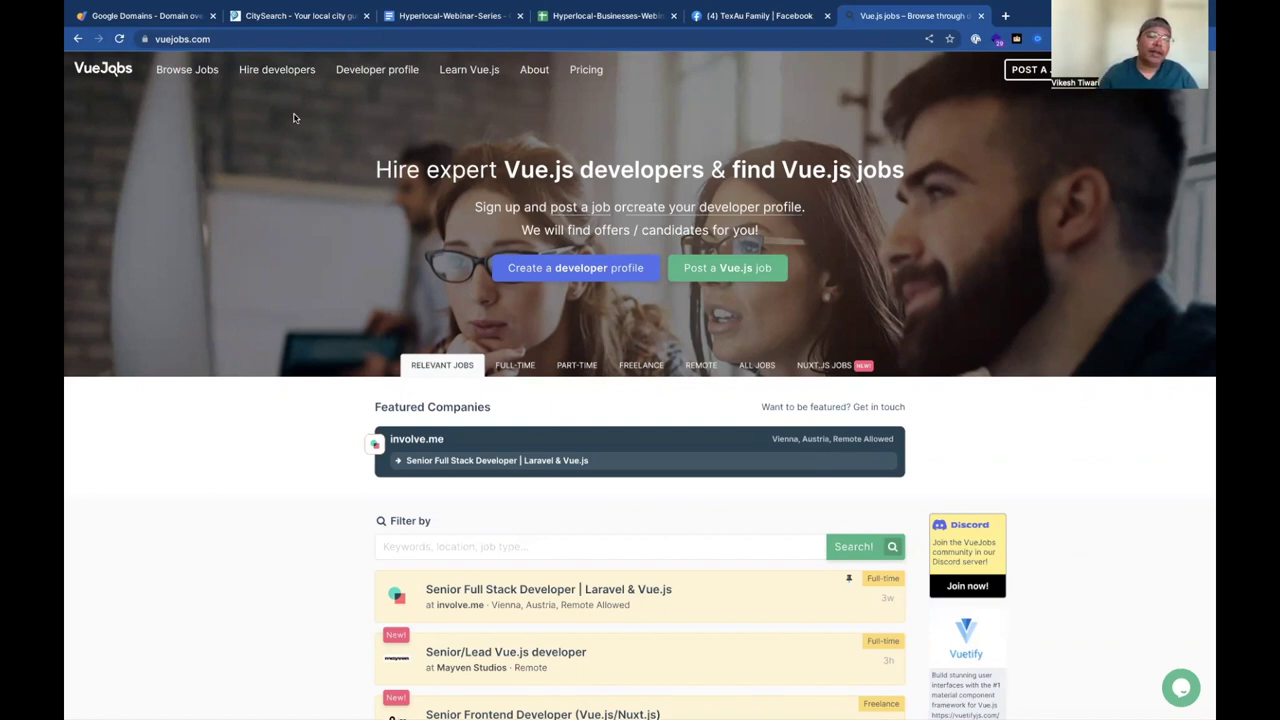
scroll(174, 204, "down", 3)
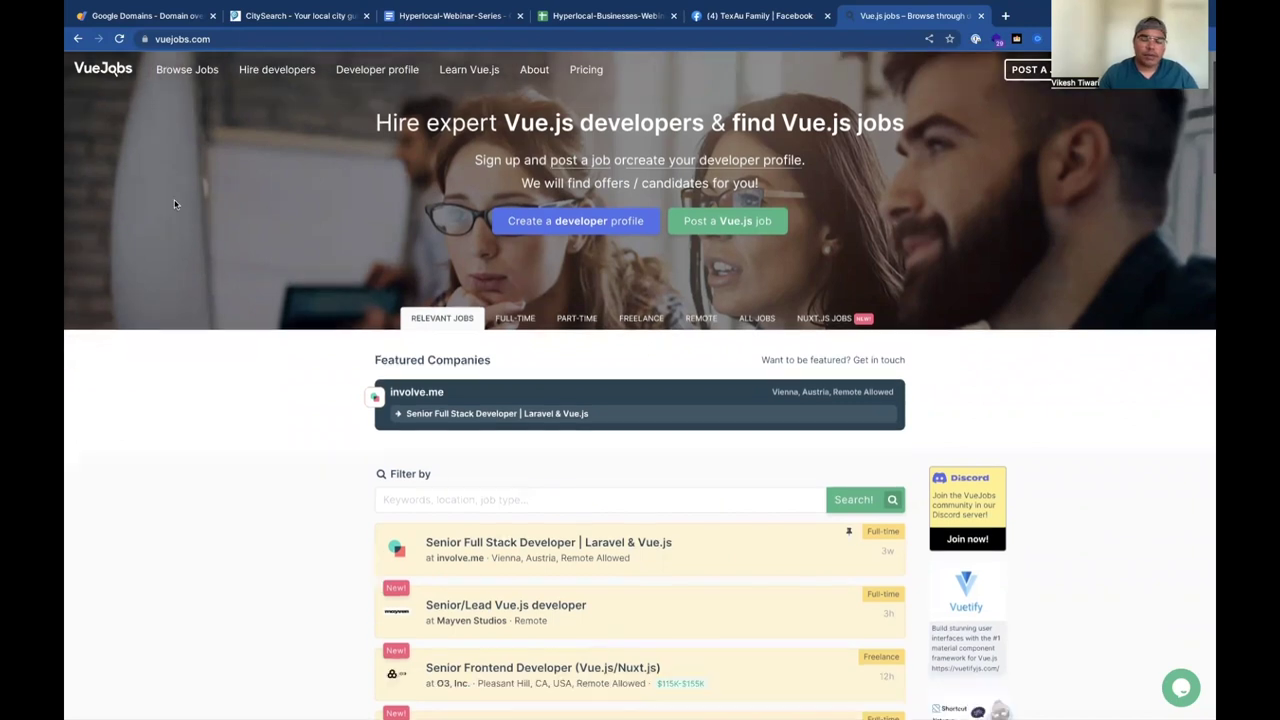
scroll(174, 204, "up", 2)
scroll(174, 204, "up", 2)
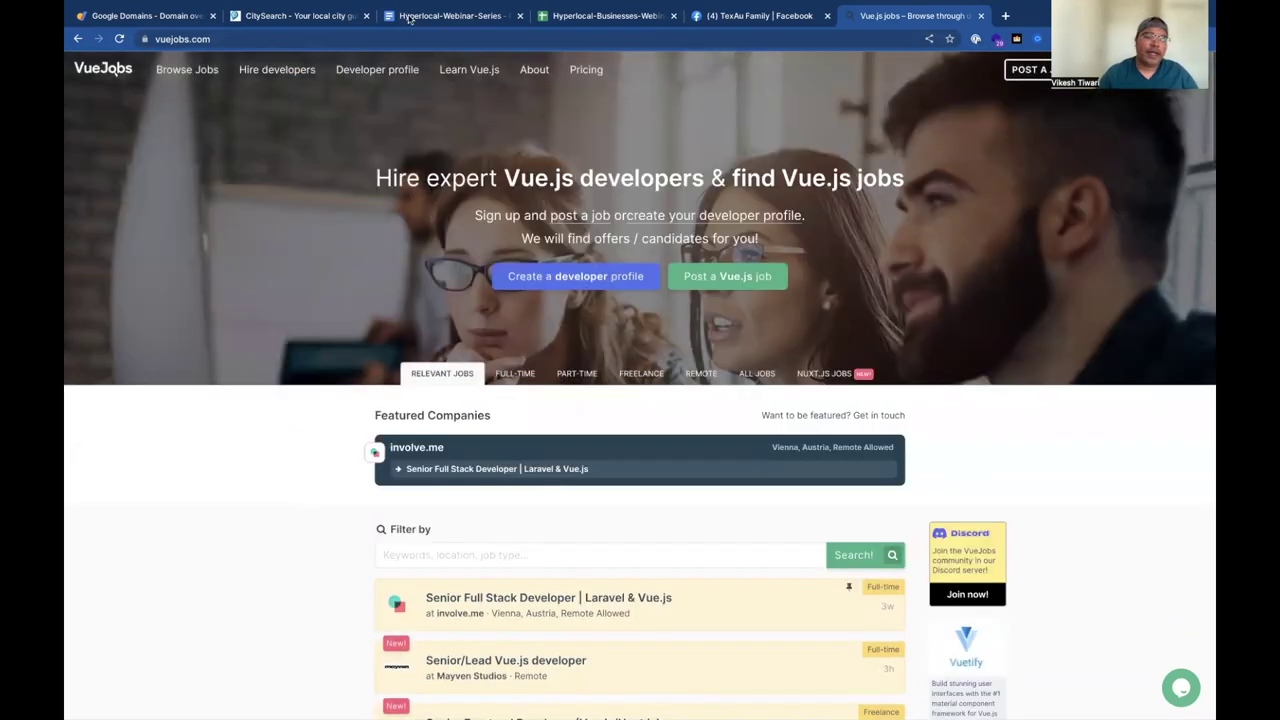
Return to the webinar notes and review the launch and marketing list, highlighting "CBS Boston, WCVB, and NBC" in the Local News item
left_click(410, 16)
scroll(549, 388, "down", 2)
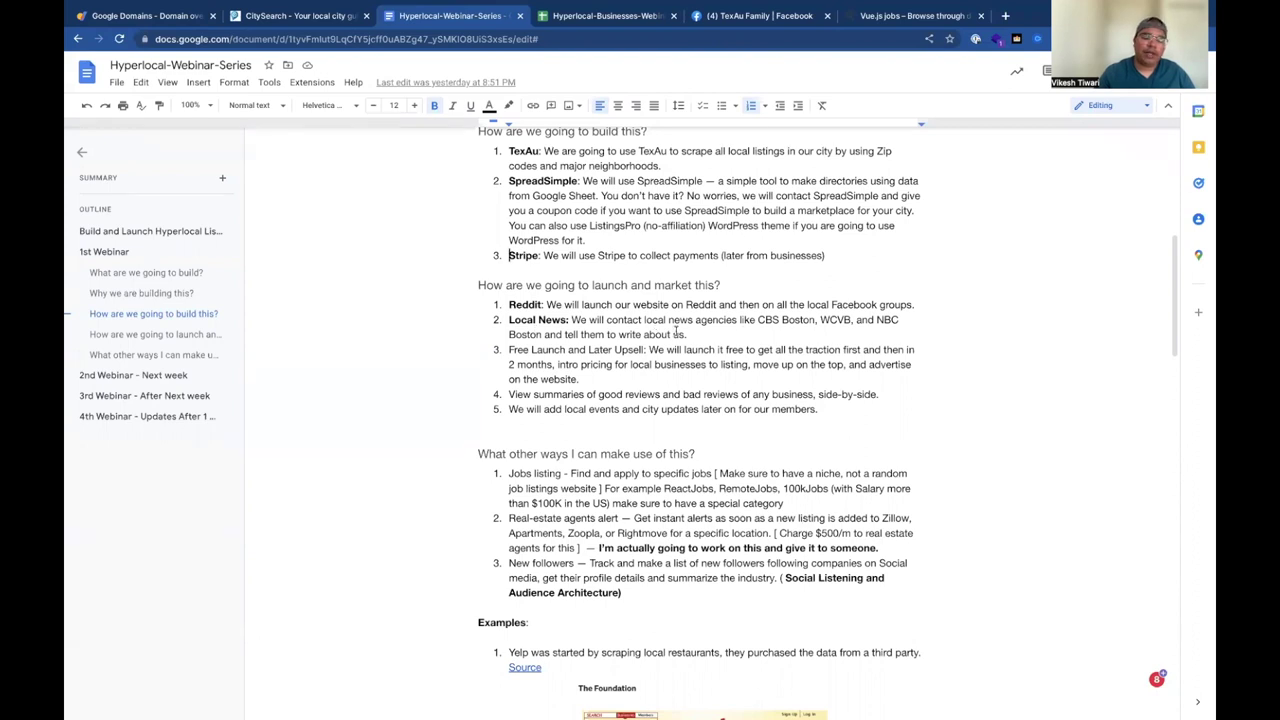
left_click(708, 336)
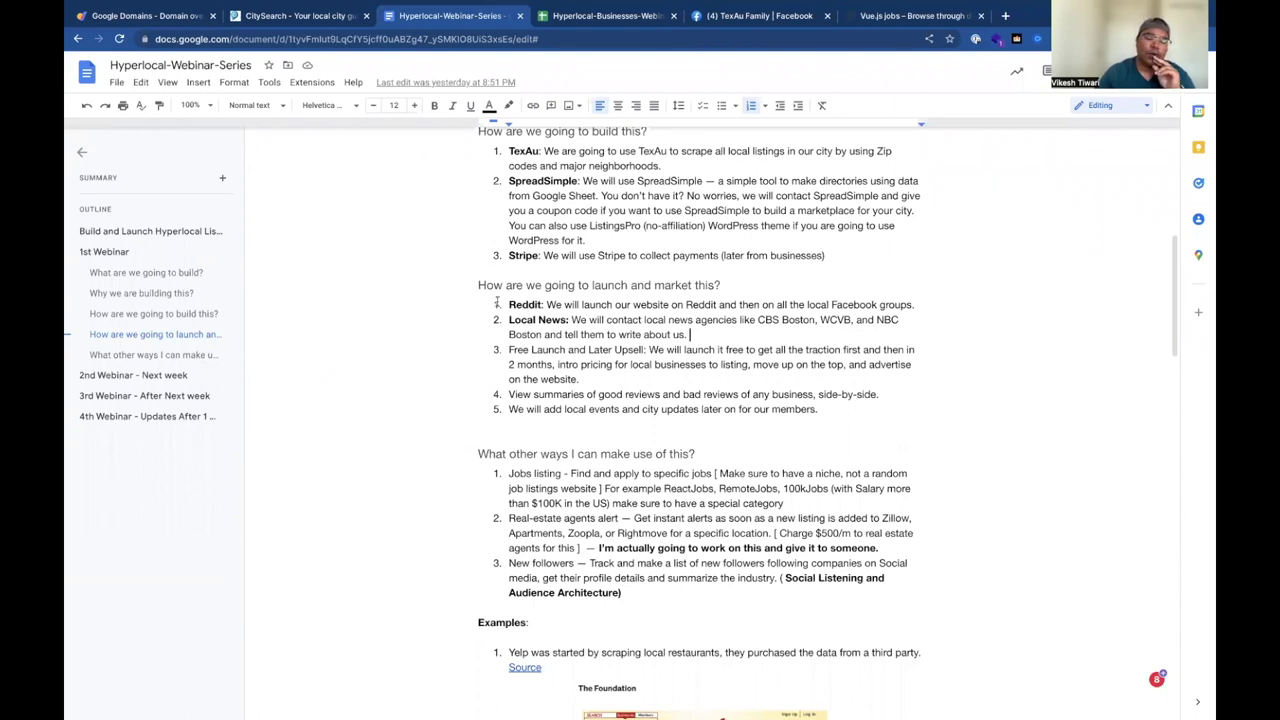
scroll(600, 304, "down", 1)
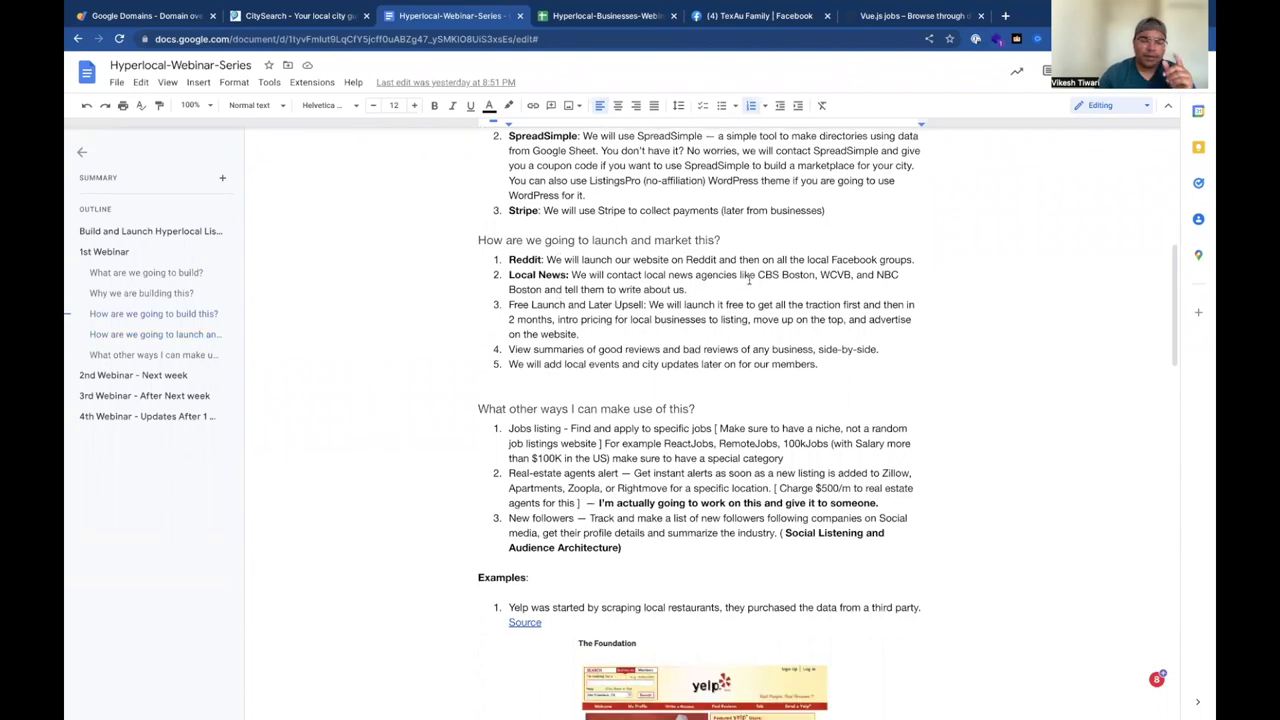
left_click_drag(758, 279, 899, 279)
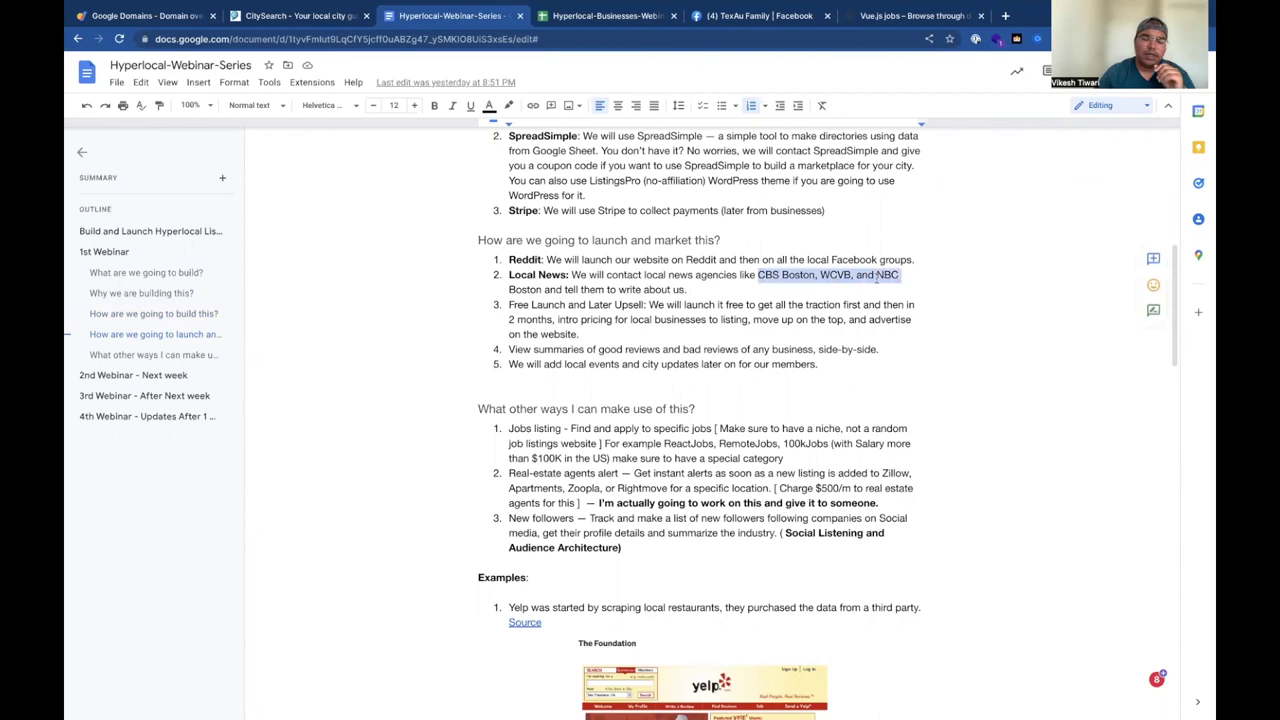
left_click(762, 275)
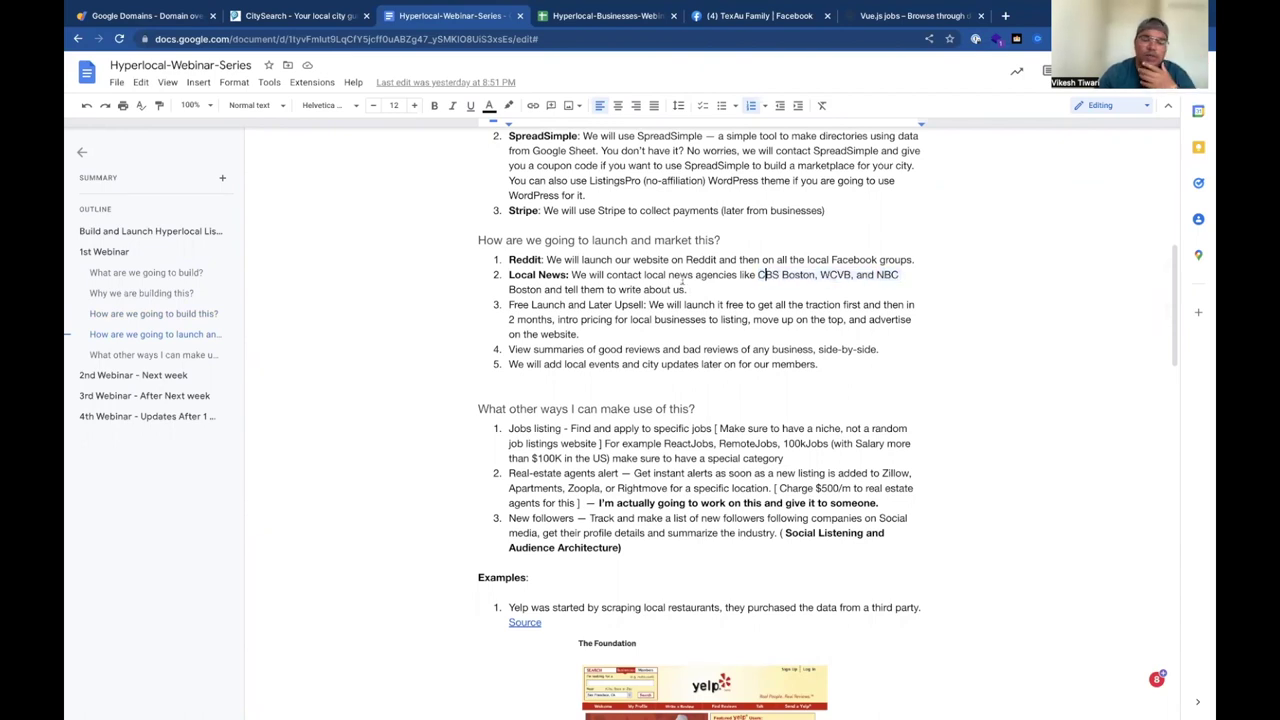
Add a new numbered item "Facebook Groups:" directly after the Local News item in the launch and marketing list
left_click(709, 287)
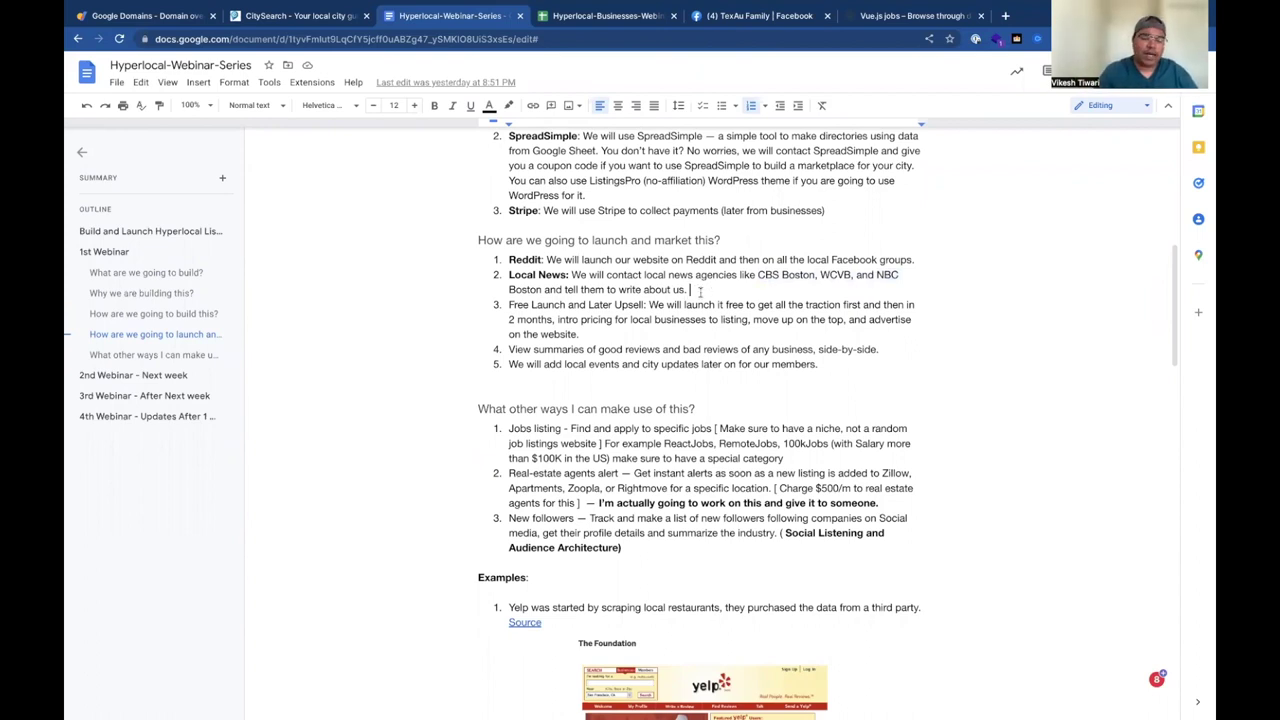
key("Return")
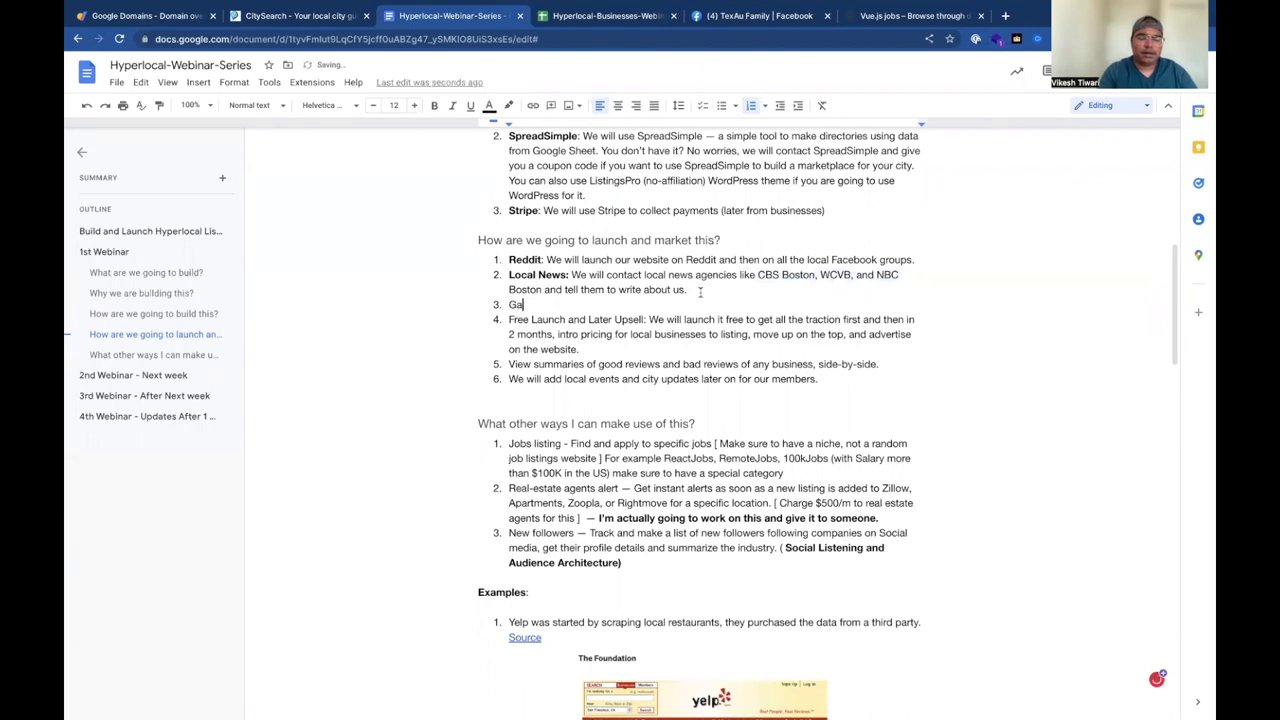
type("Faceb")
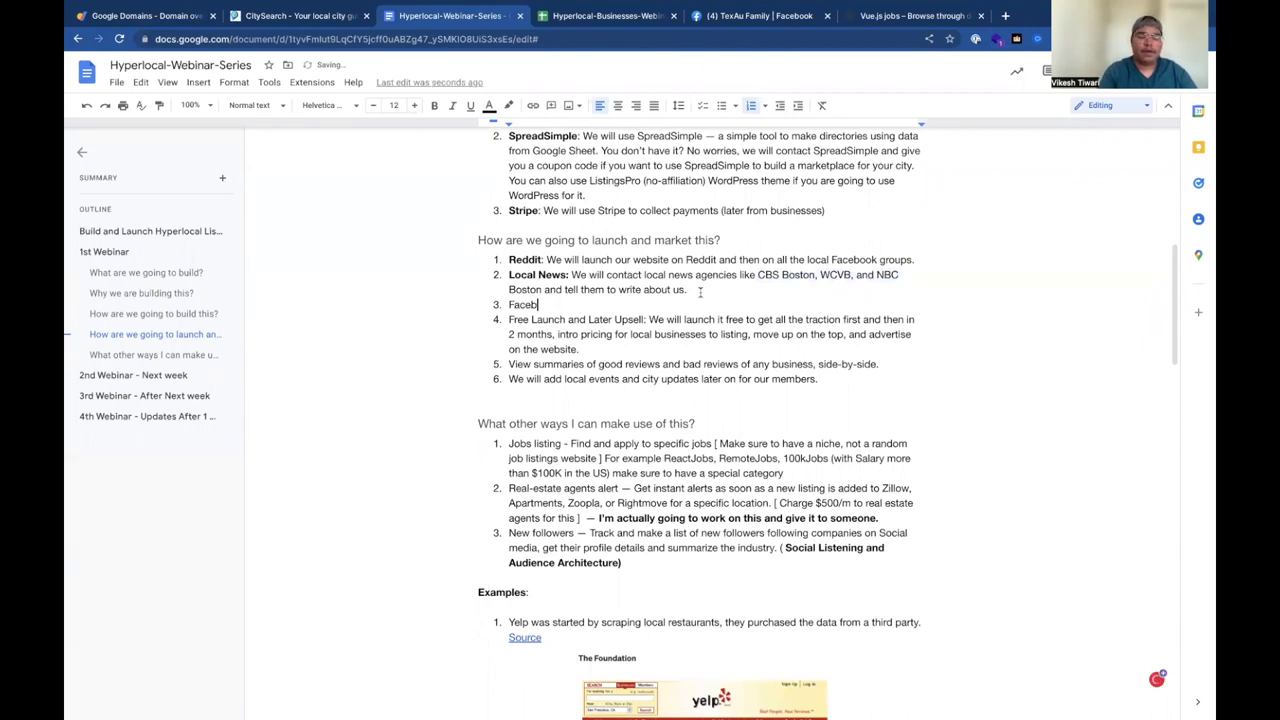
type("ook Groups:")
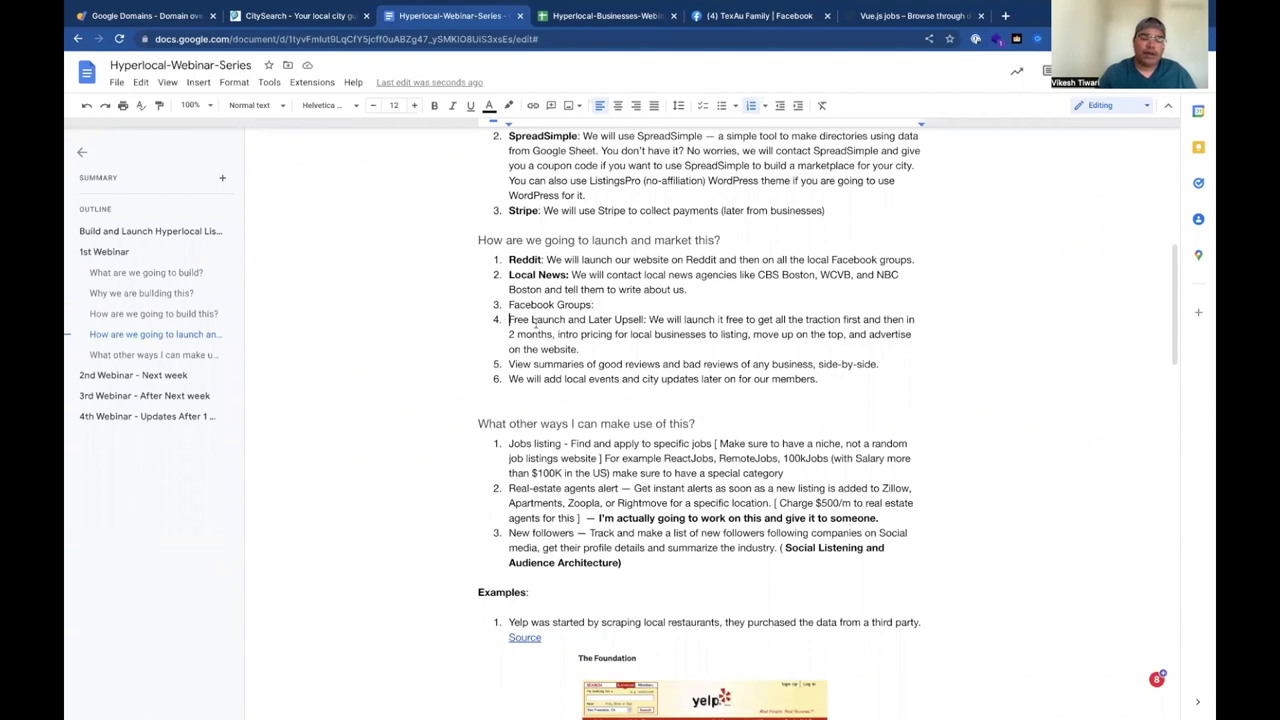
Make the lead-in "Free Launch and Later Upsell:" bold in the launch and marketing list
left_click_drag(507, 319, 646, 321)
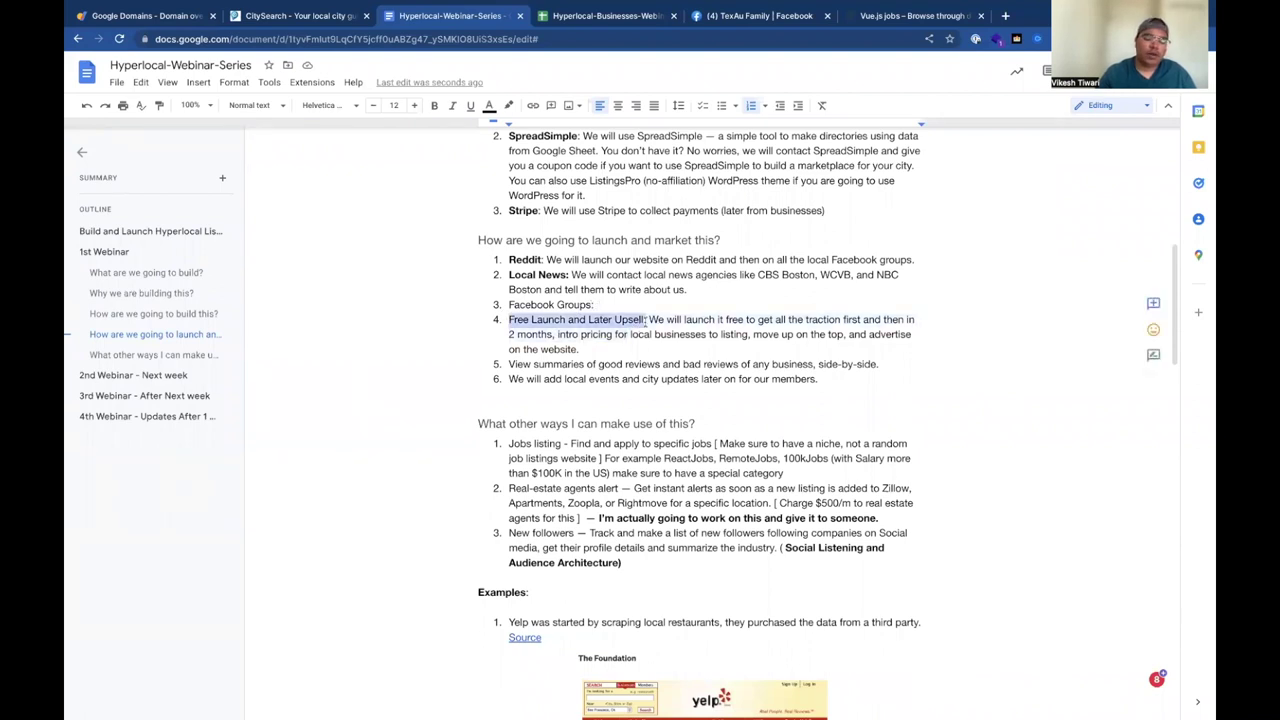
key("ctrl+b")
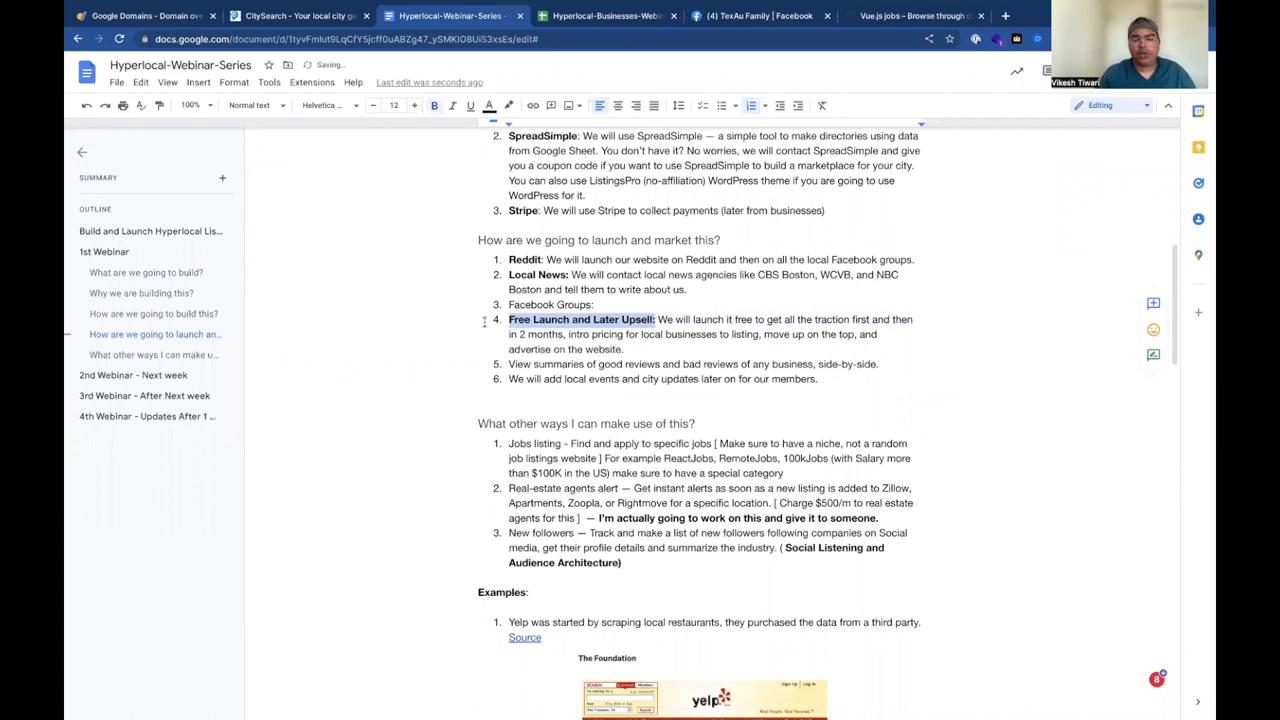
left_click(484, 321)
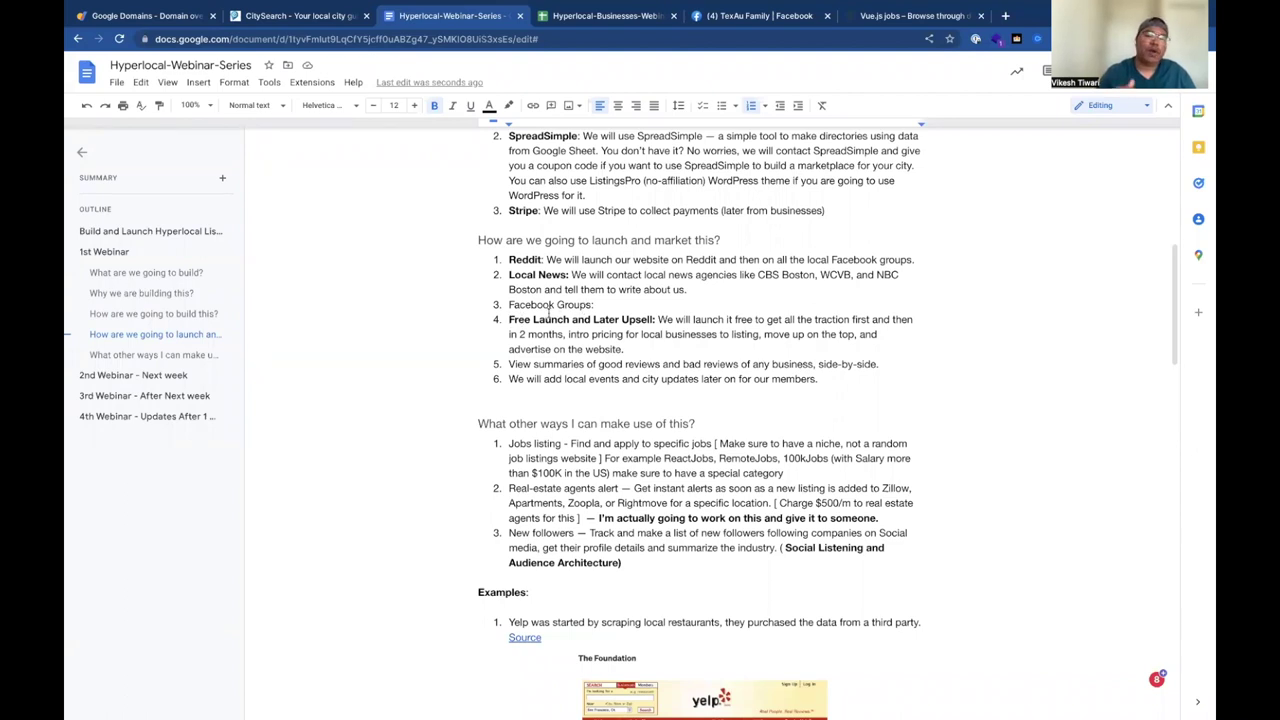
Italicize "in 2 months, intro pricing for local businesses to listing" in the Free Launch and Later Upsell item
left_click_drag(508, 336, 758, 336)
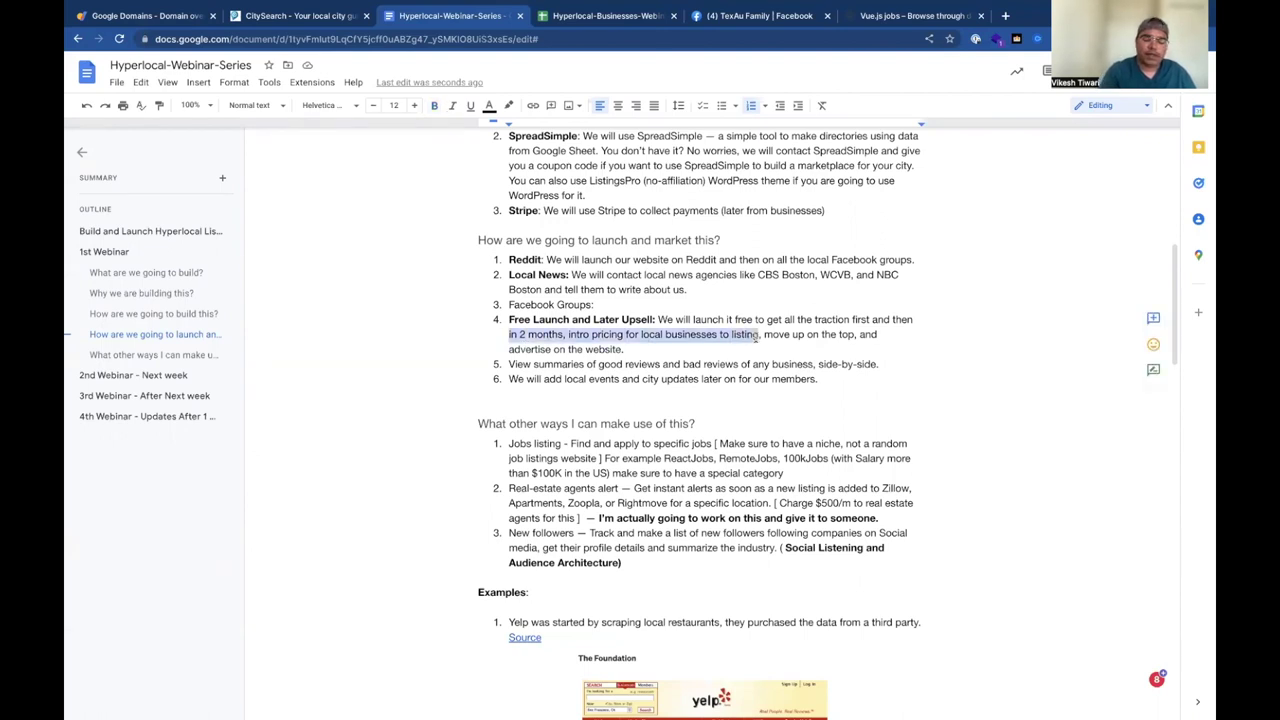
key("ctrl+i")
left_click(411, 317)
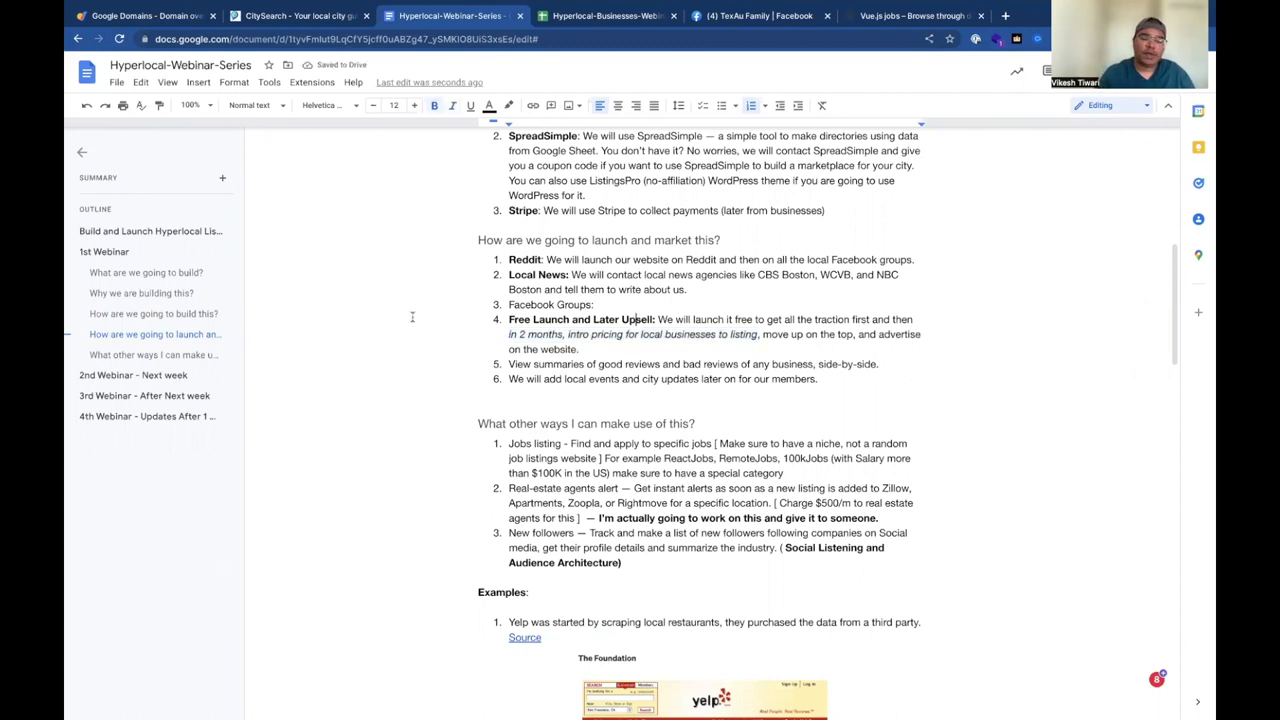
Open Google Maps in a new browser tab
scroll(411, 317, "down", 1)
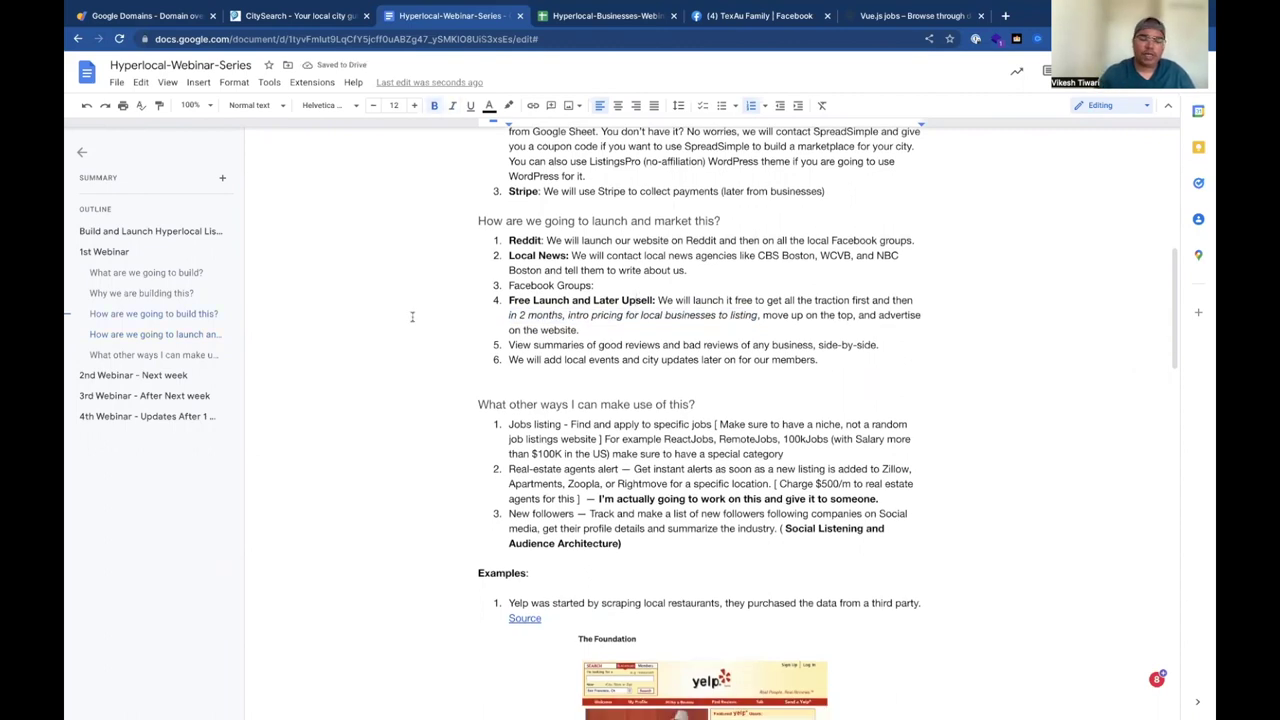
scroll(411, 317, "down", 2)
scroll(513, 288, "down", 1)
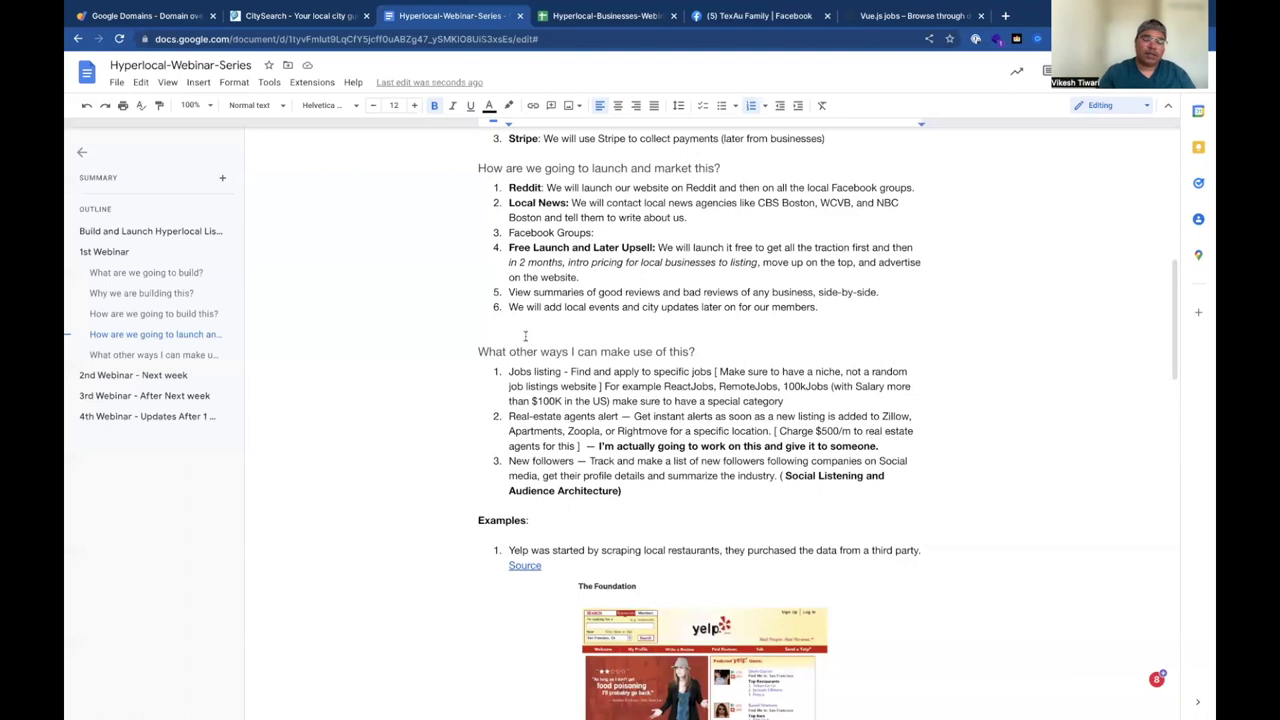
key("ctrl+t")
type("maps")
key("Down")
key("Return")
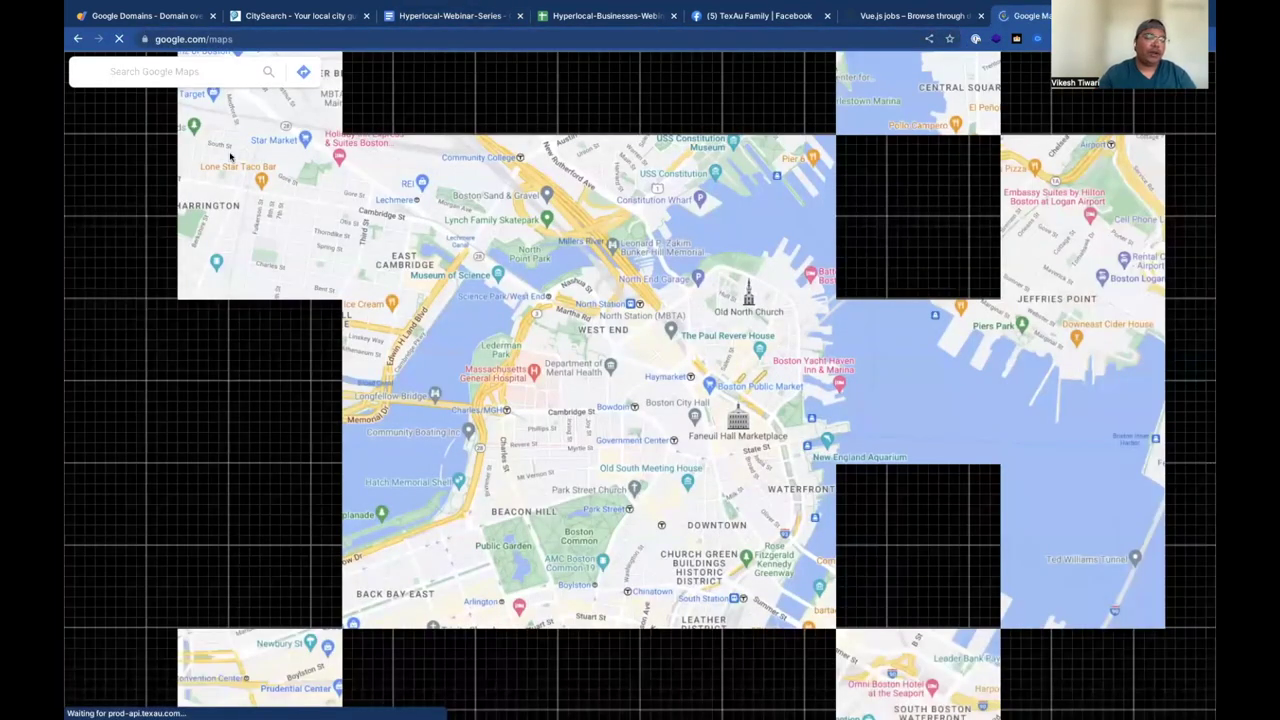
Search Google Maps for "things to do in boston"
left_click(165, 78)
type("thing")
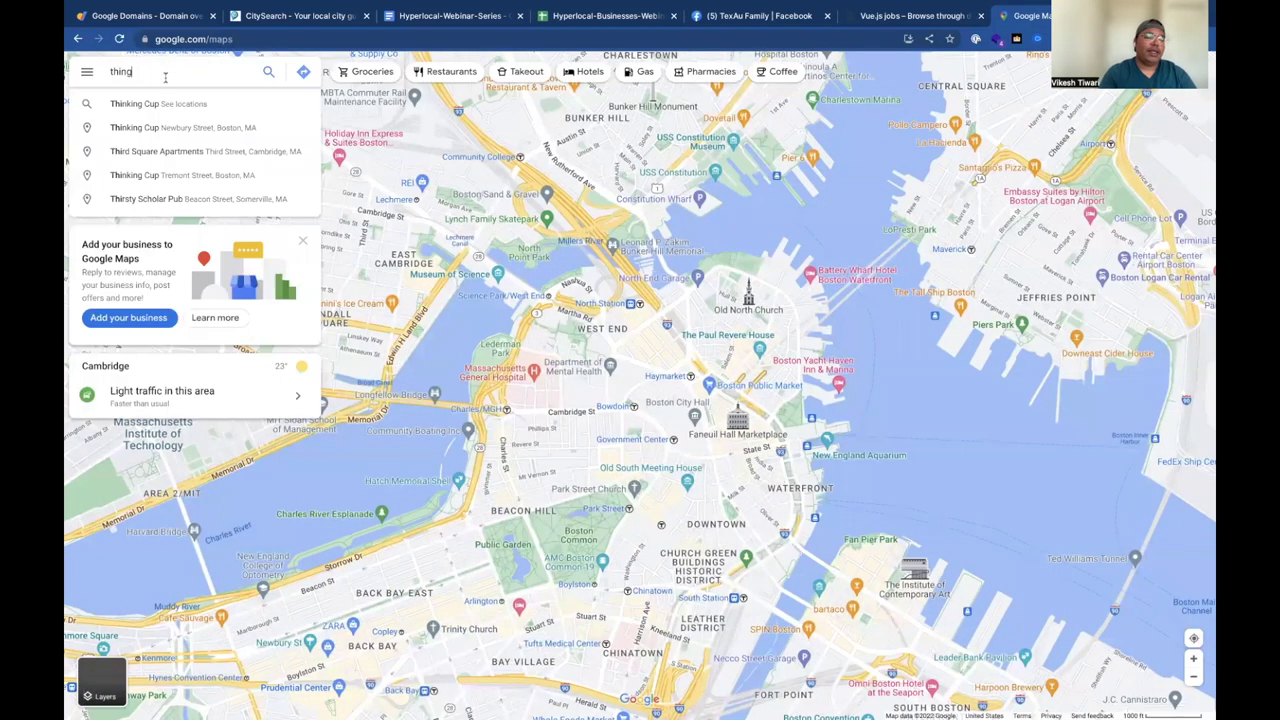
type("s to do")
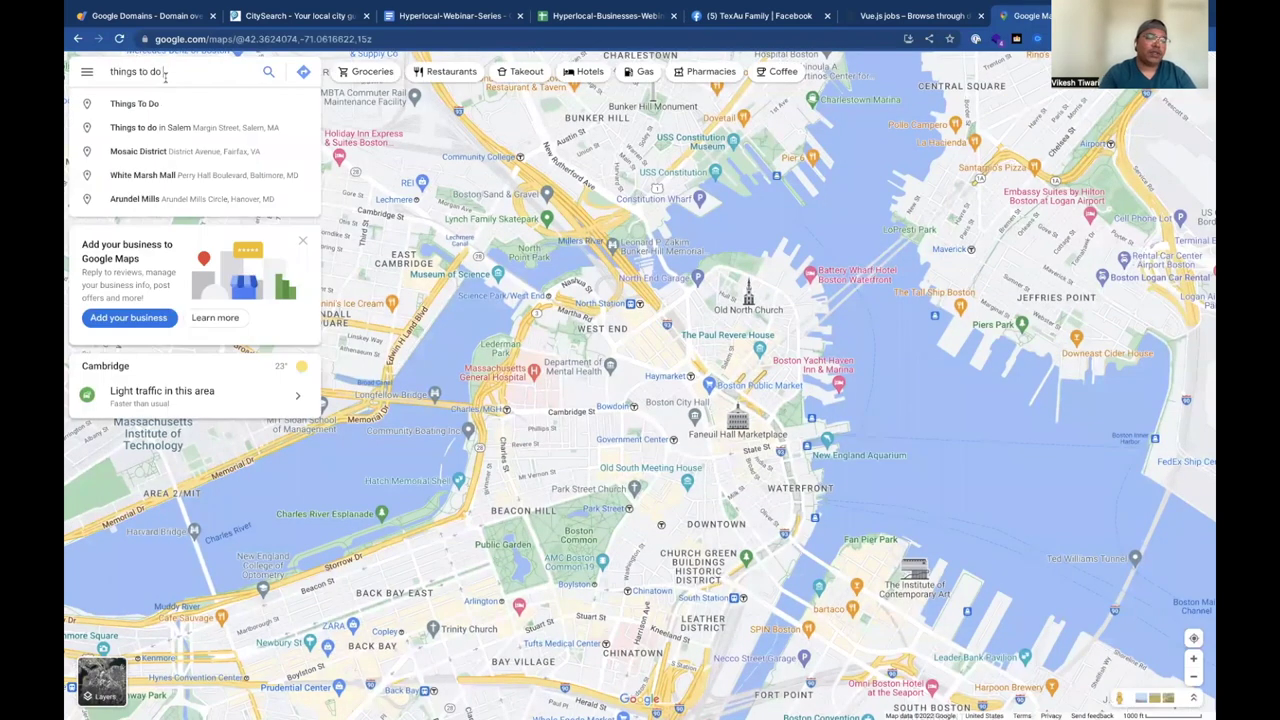
type(" in boston")
key("Return")
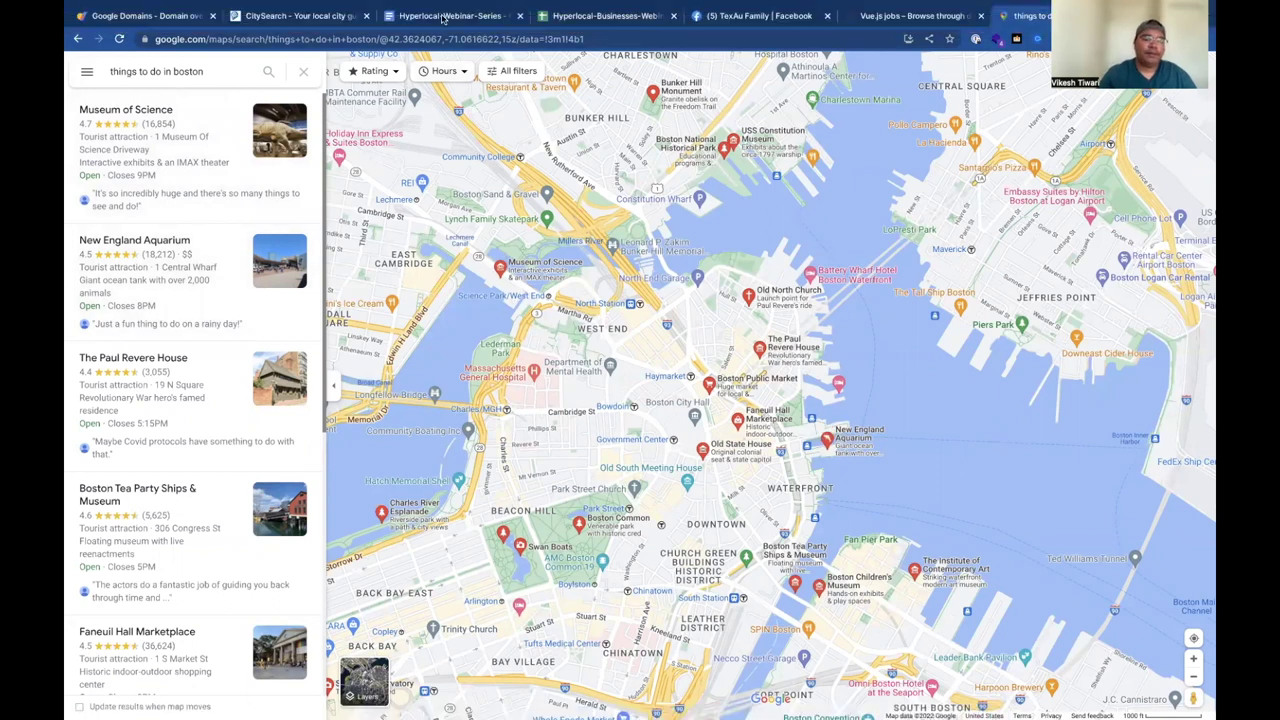
Return to the webinar notes and highlight the item about adding local events and city updates for members
left_click(443, 16)
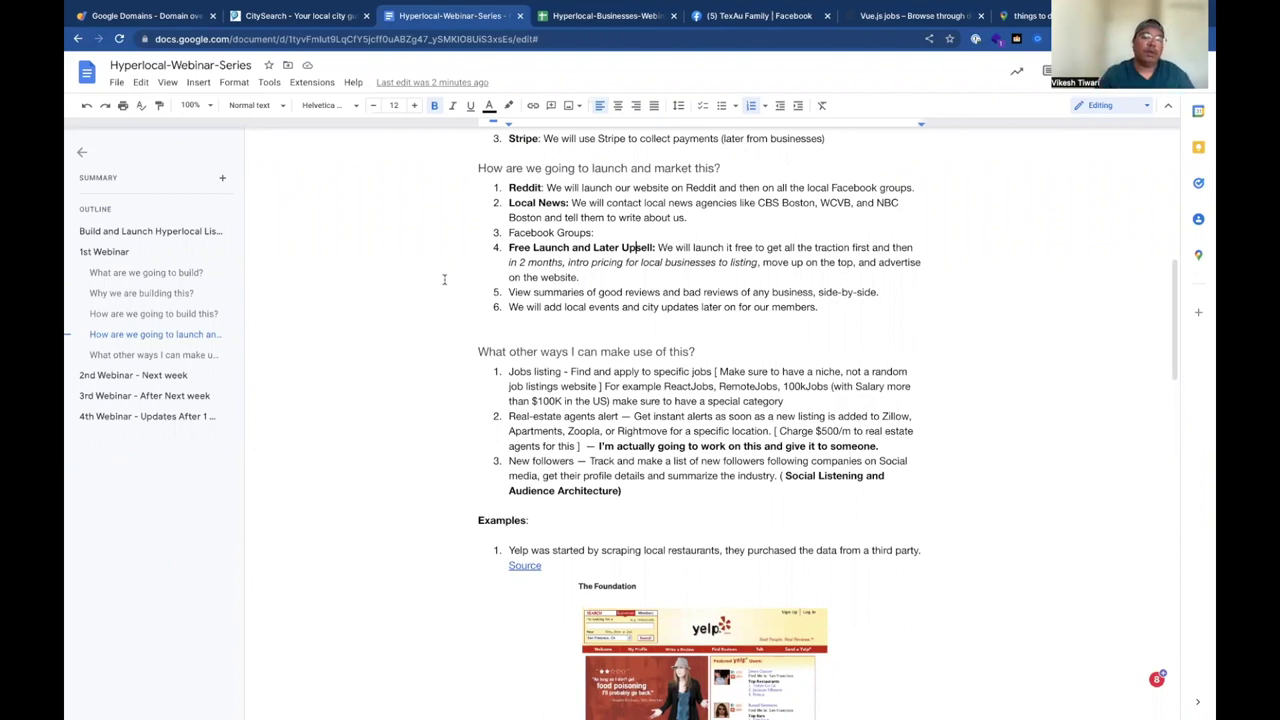
scroll(525, 301, "down", 1)
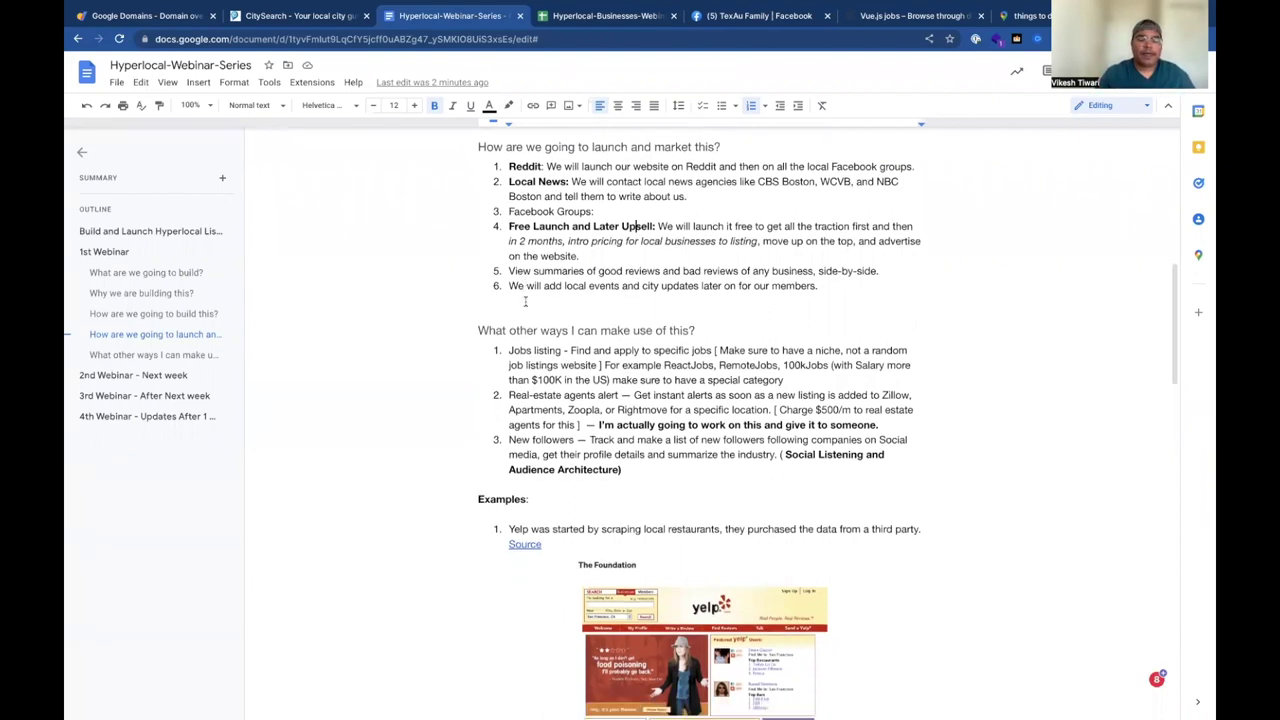
left_click_drag(509, 286, 821, 290)
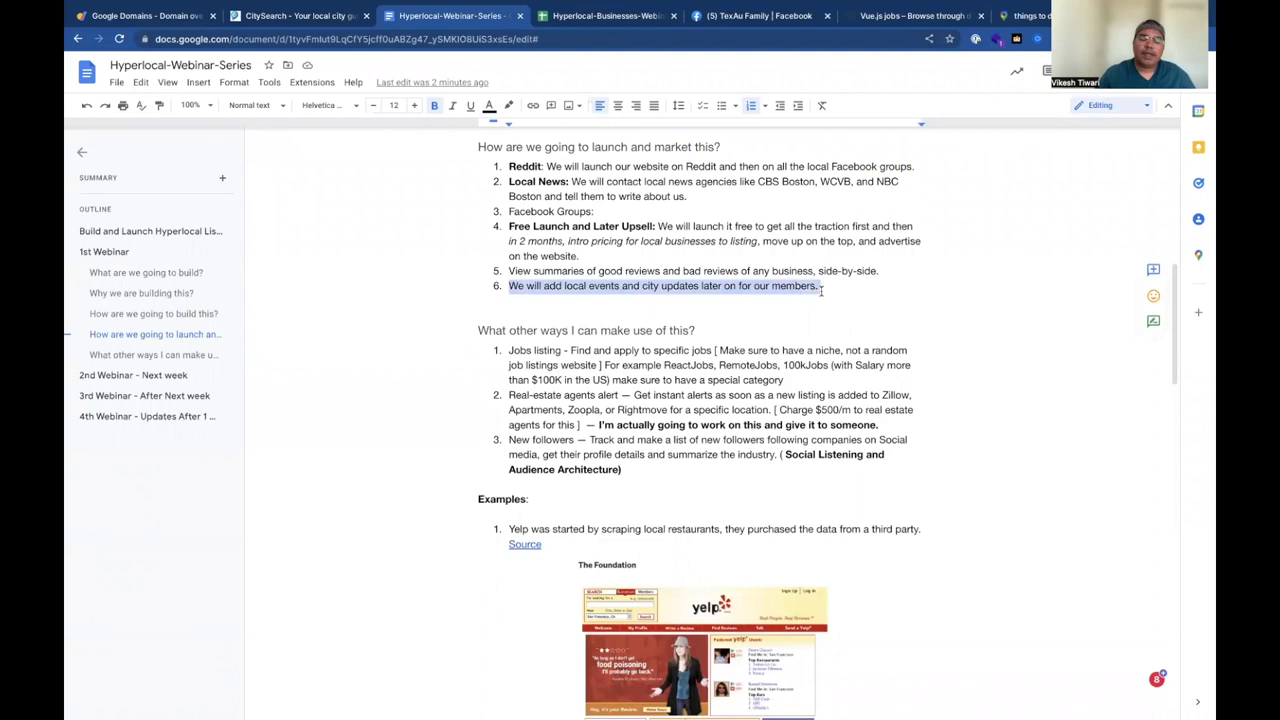
left_click(395, 291)
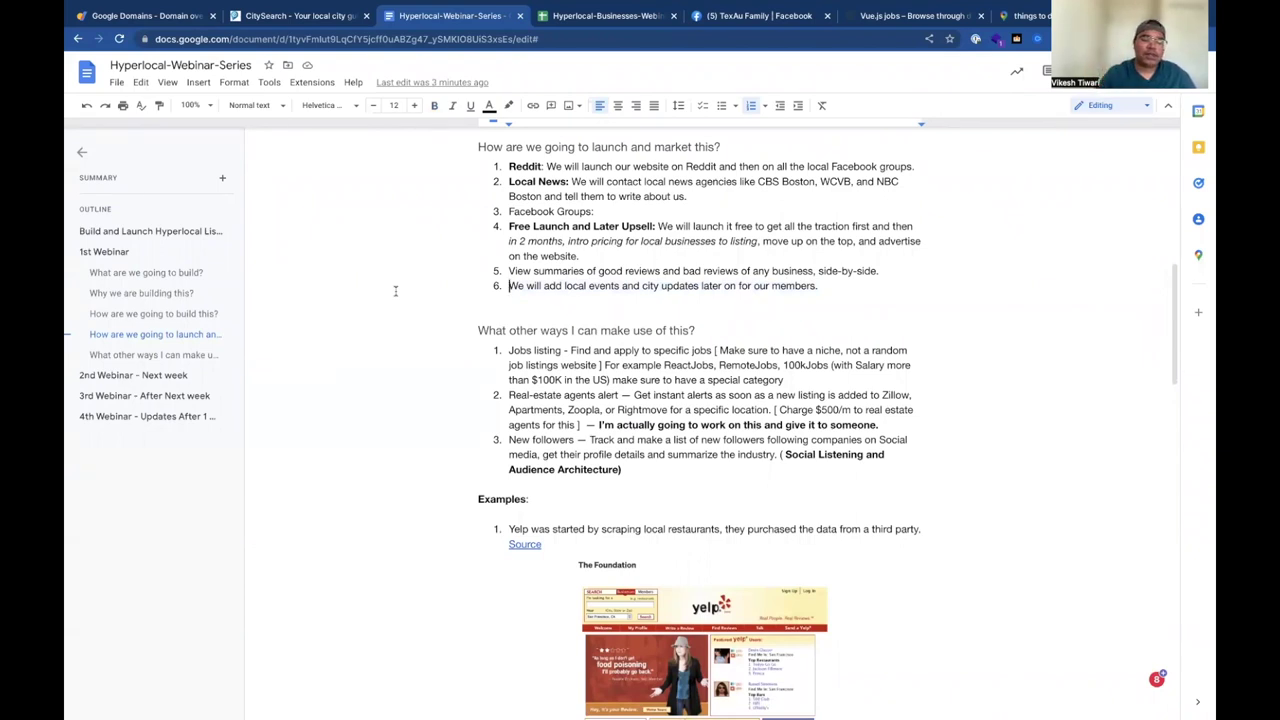
scroll(395, 291, "up", 1)
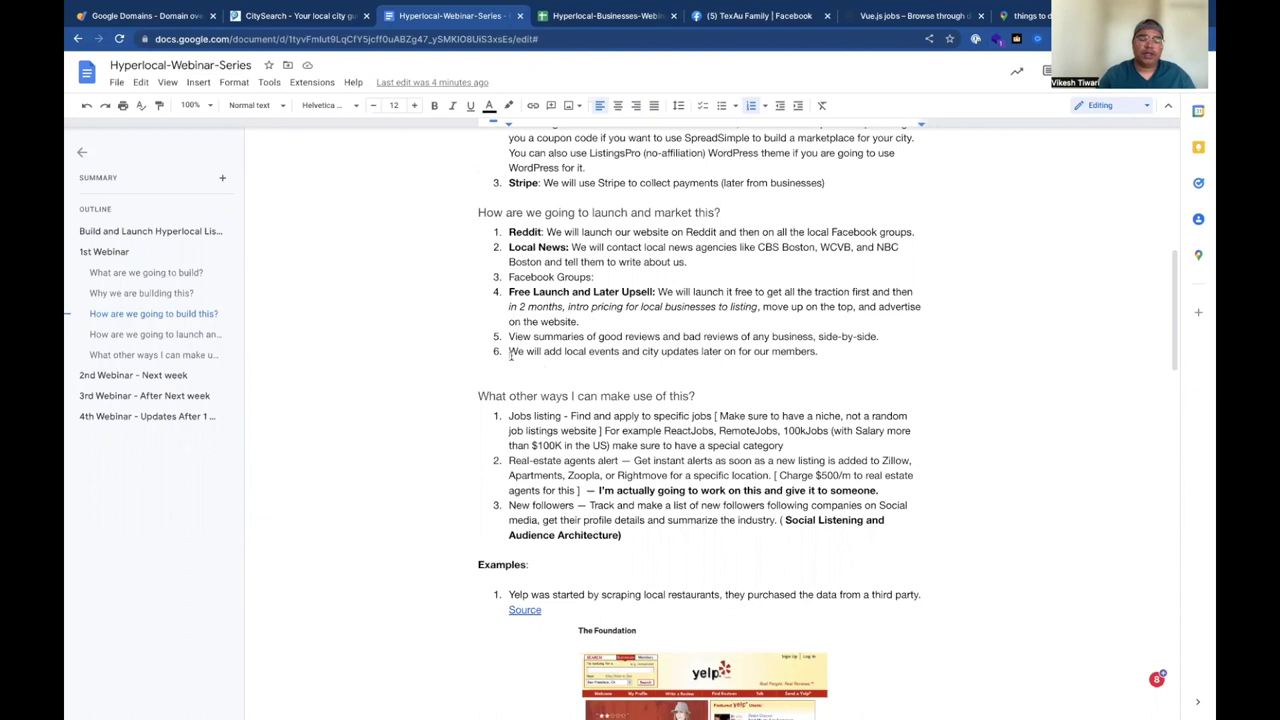
left_click_drag(509, 350, 829, 347)
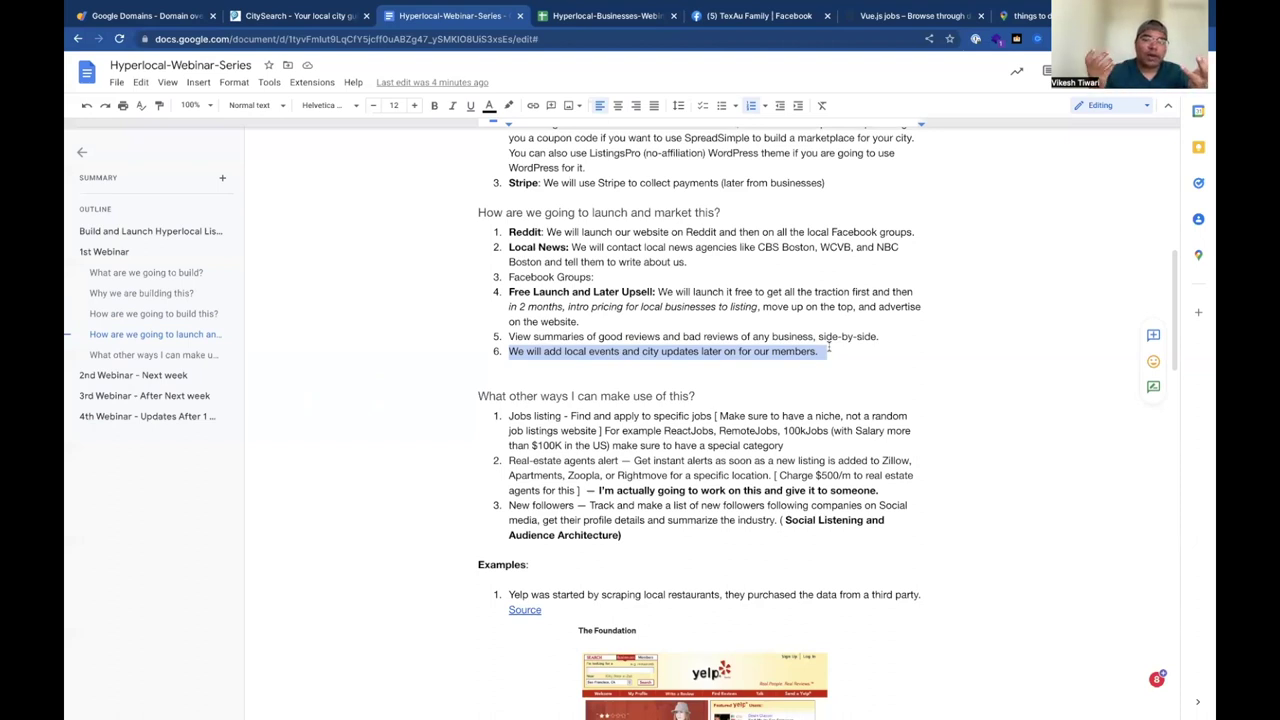
left_click(655, 347)
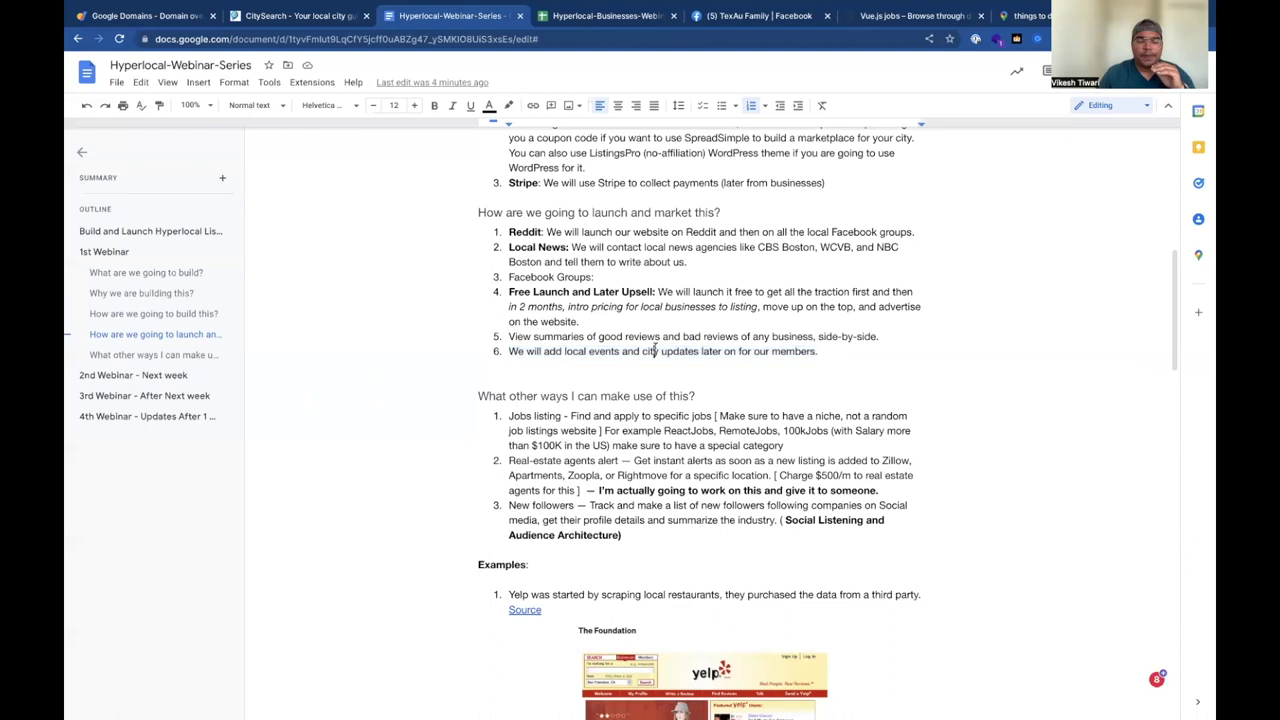
Review the webinar notes sections on why to build the website, how to build it, and how to launch and market it
scroll(655, 347, "down", 1)
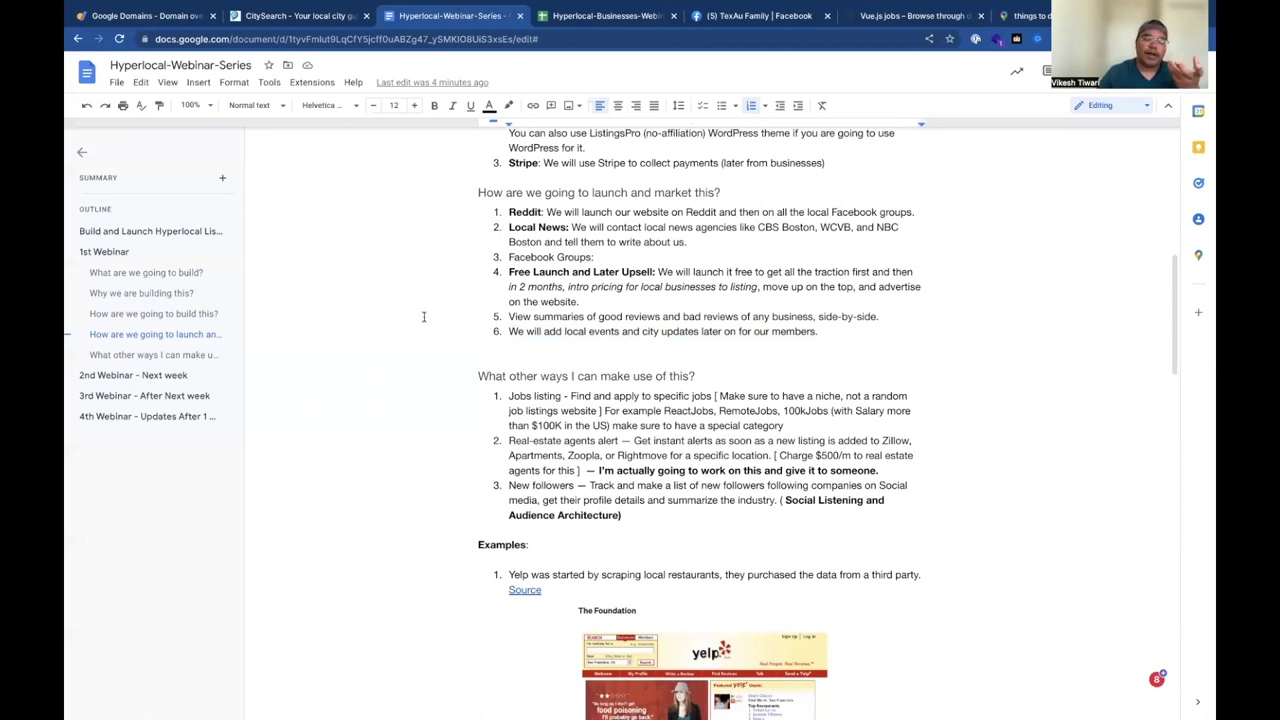
scroll(423, 316, "down", 1)
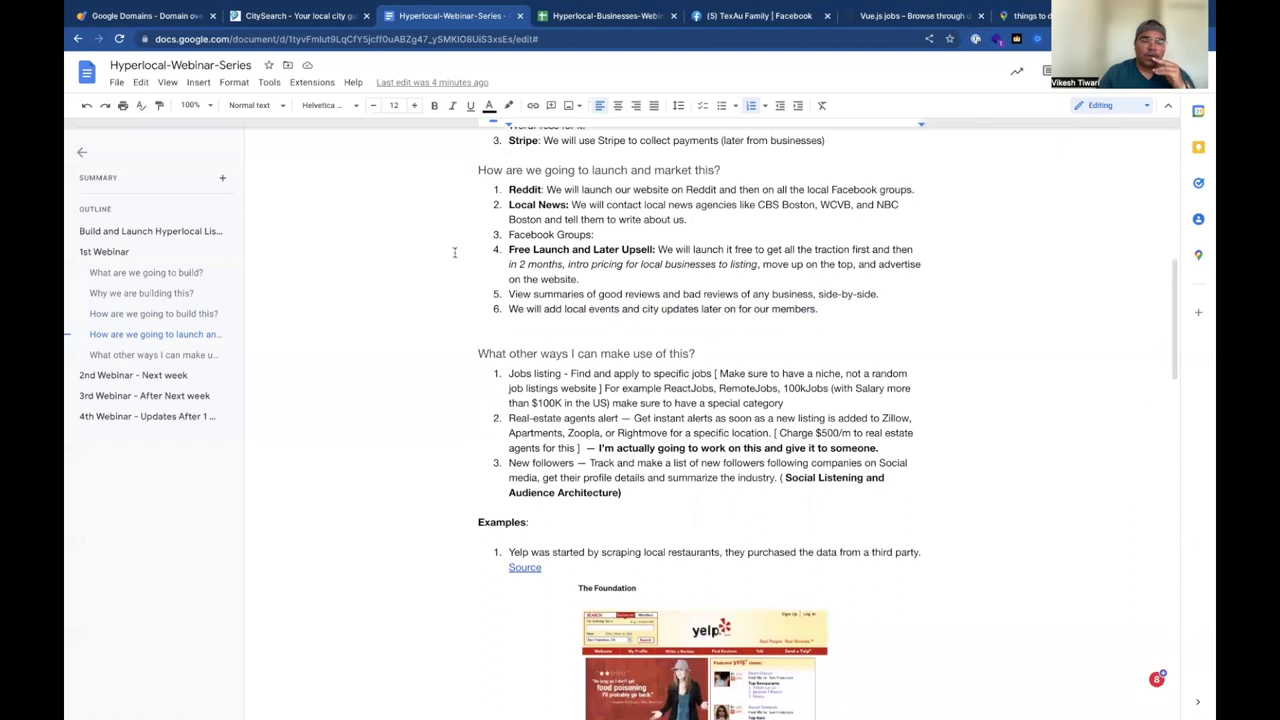
scroll(454, 252, "down", 3)
scroll(454, 252, "up", 2)
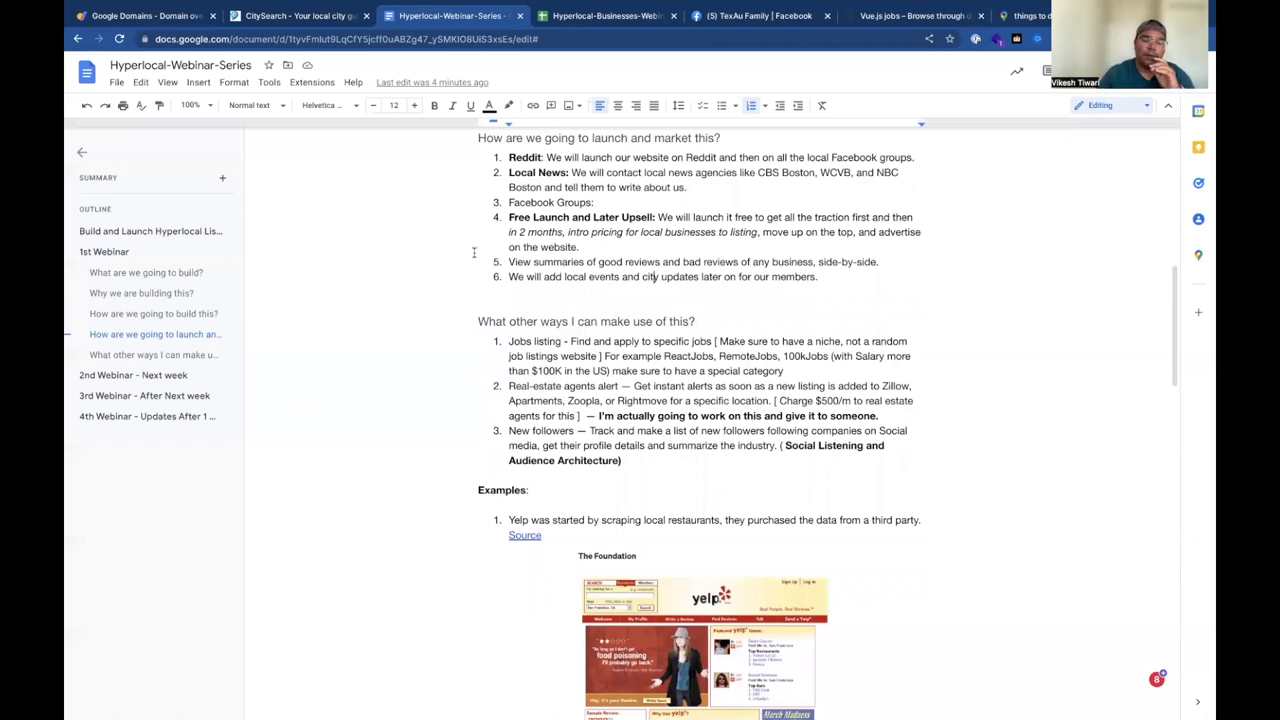
scroll(480, 262, "up", 3)
scroll(476, 220, "up", 2)
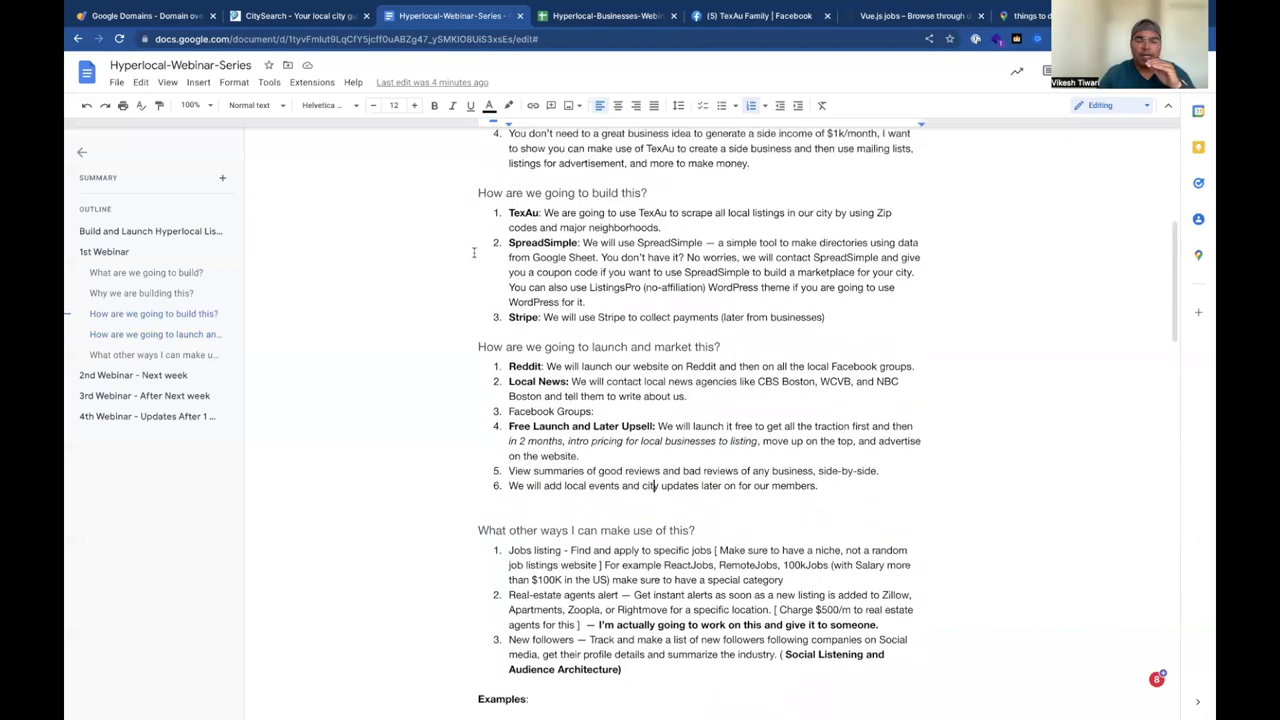
scroll(479, 187, "up", 1)
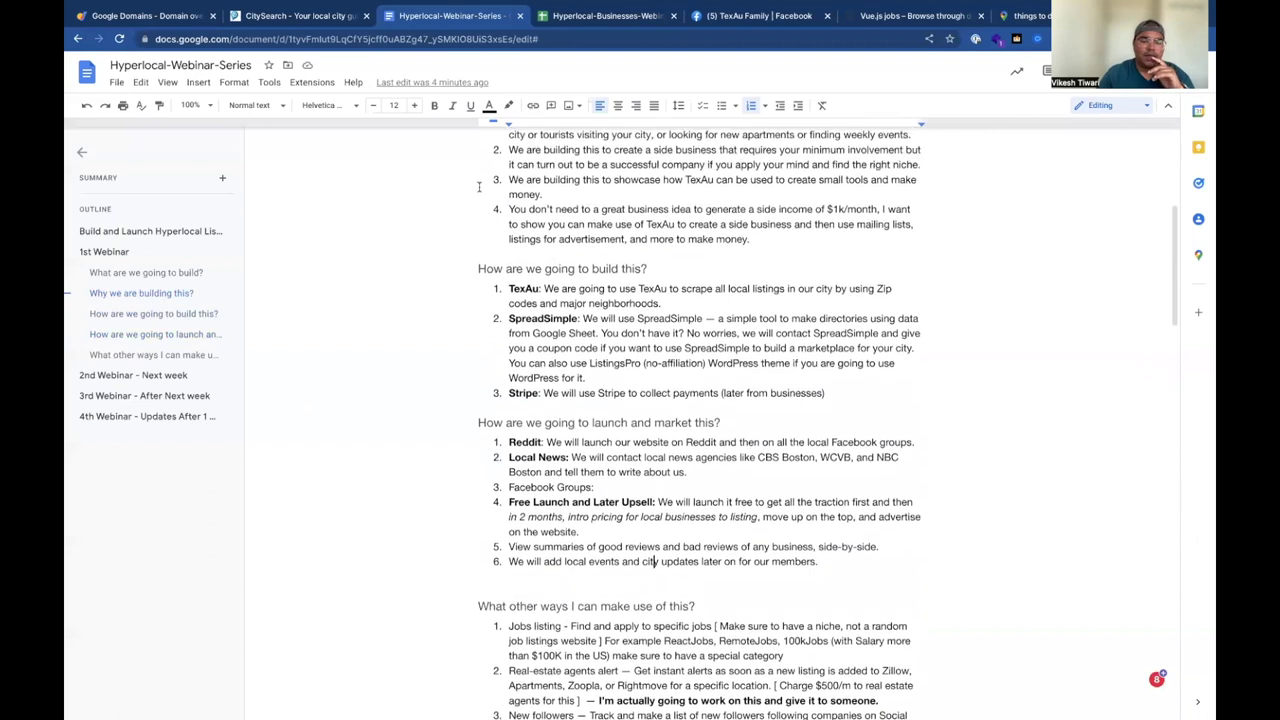
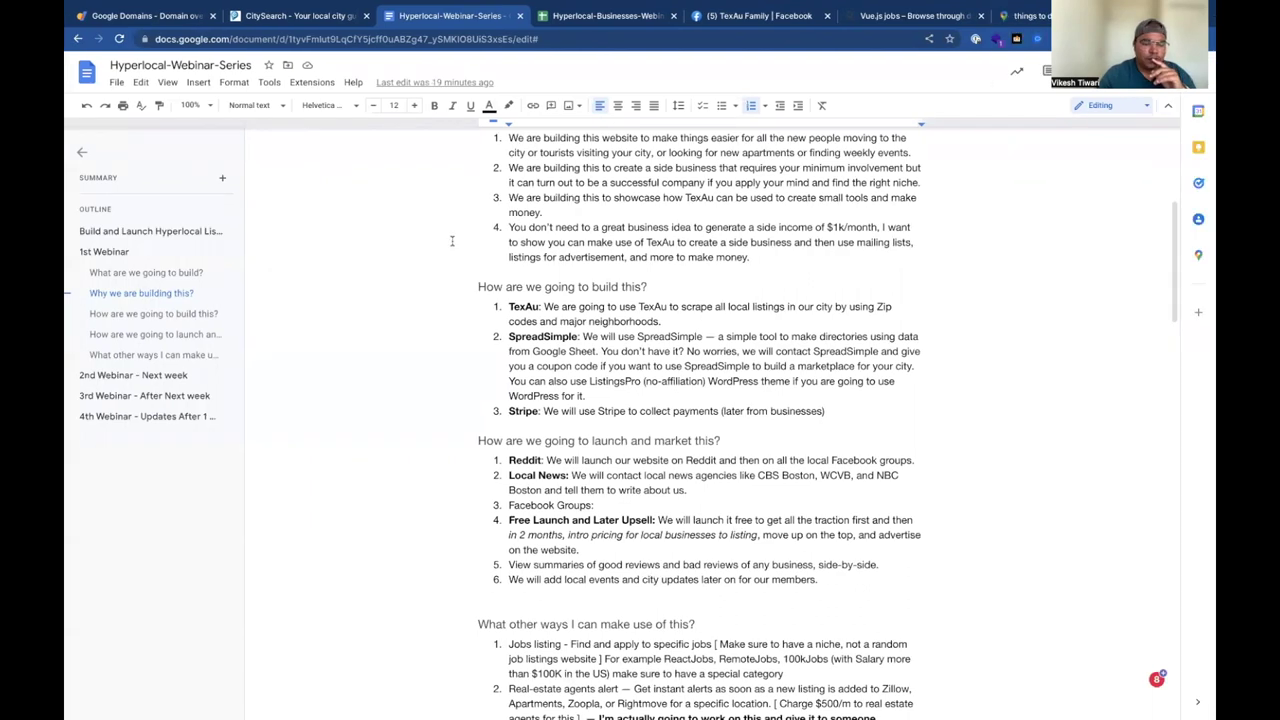
scroll(451, 240, "up", 2)
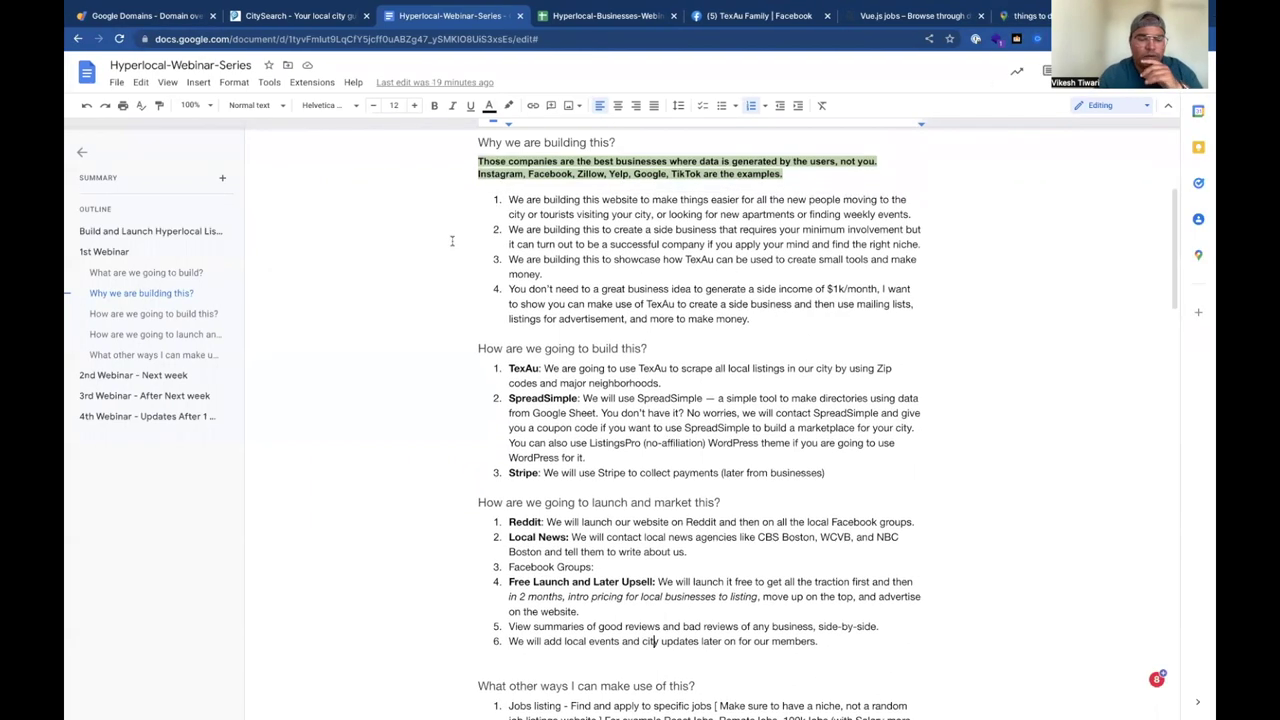
scroll(451, 240, "down", 2)
scroll(451, 240, "down", 3)
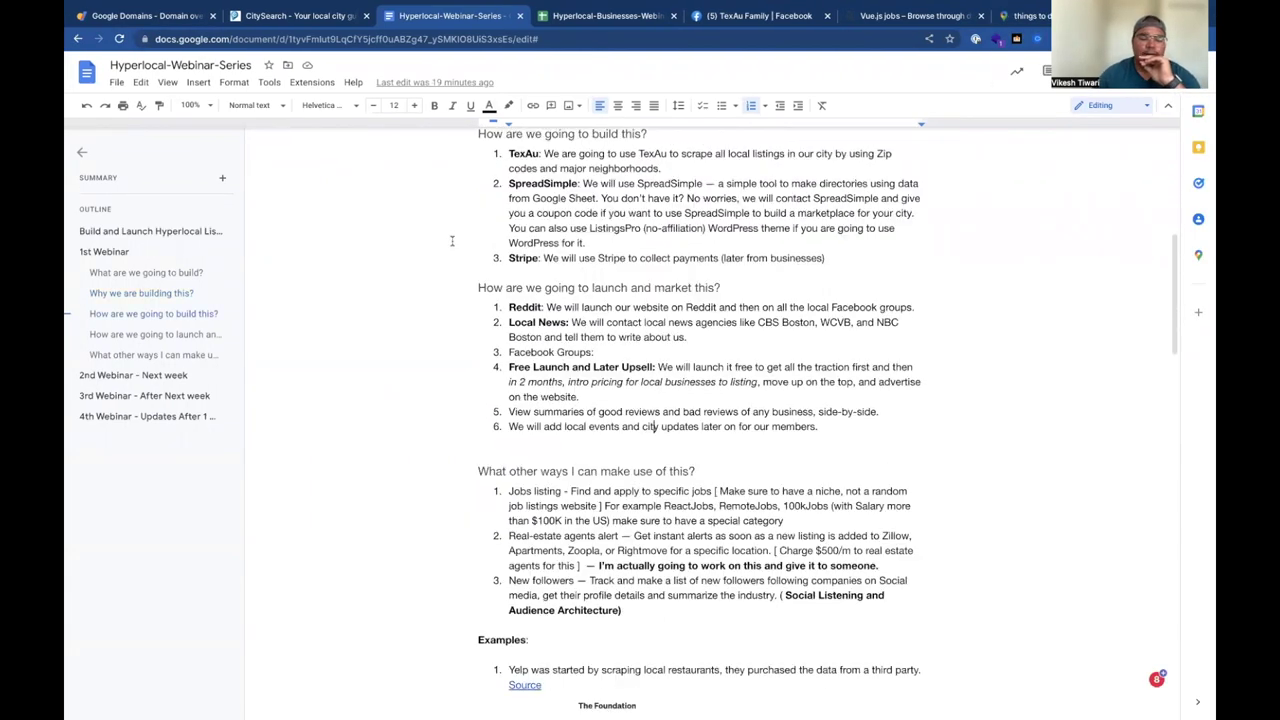
Go to the section on other ways to make use of this and highlight the opening of the Jobs listing item
scroll(580, 209, "up", 1)
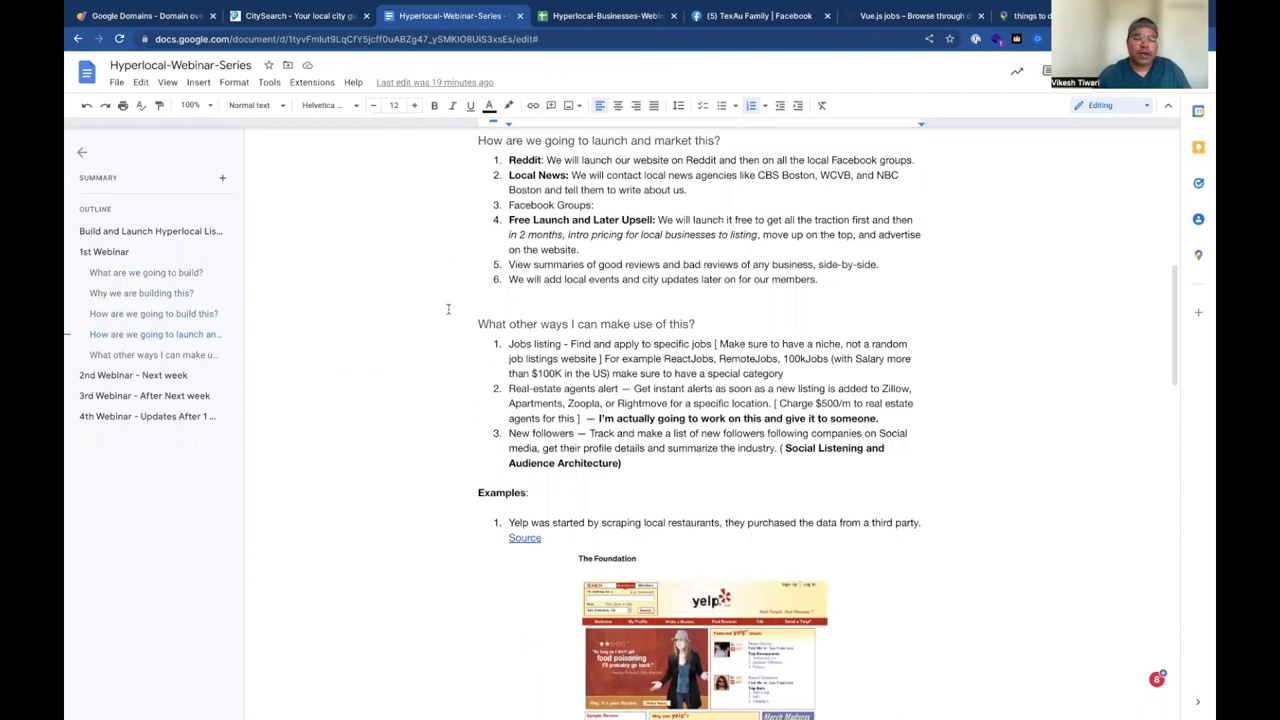
scroll(497, 288, "down", 1)
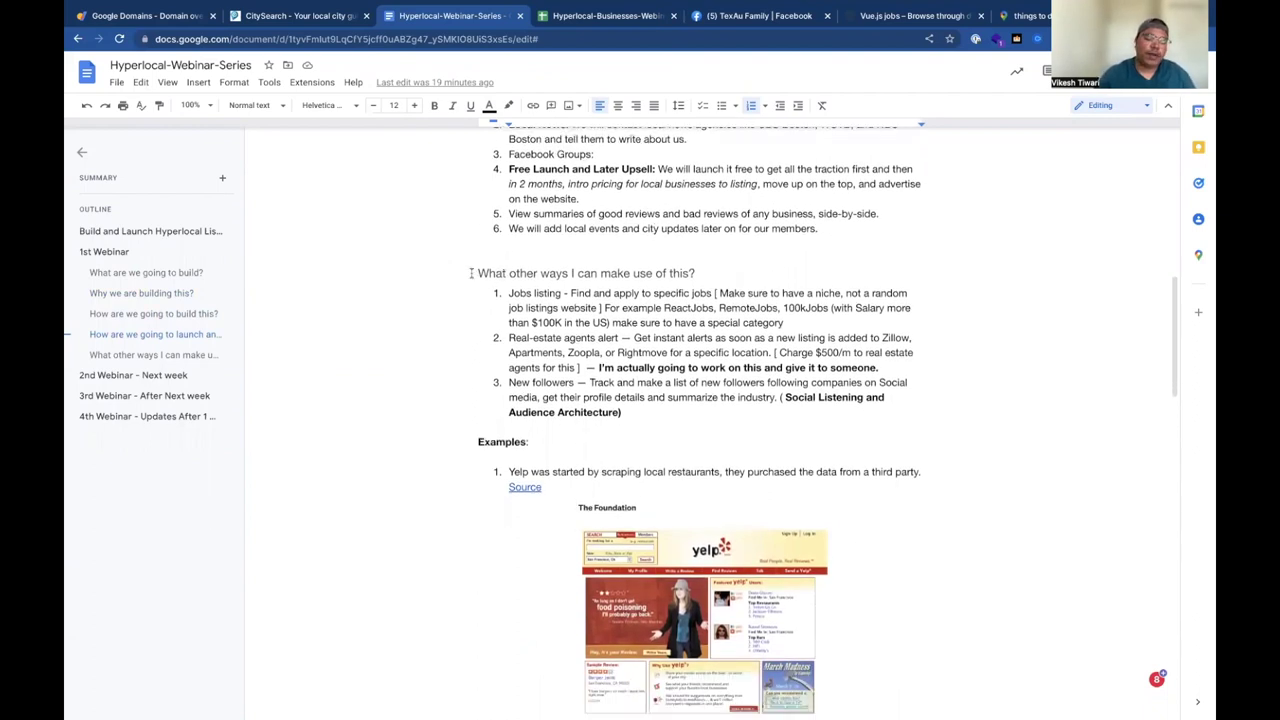
scroll(471, 272, "down", 1)
scroll(471, 272, "down", 1)
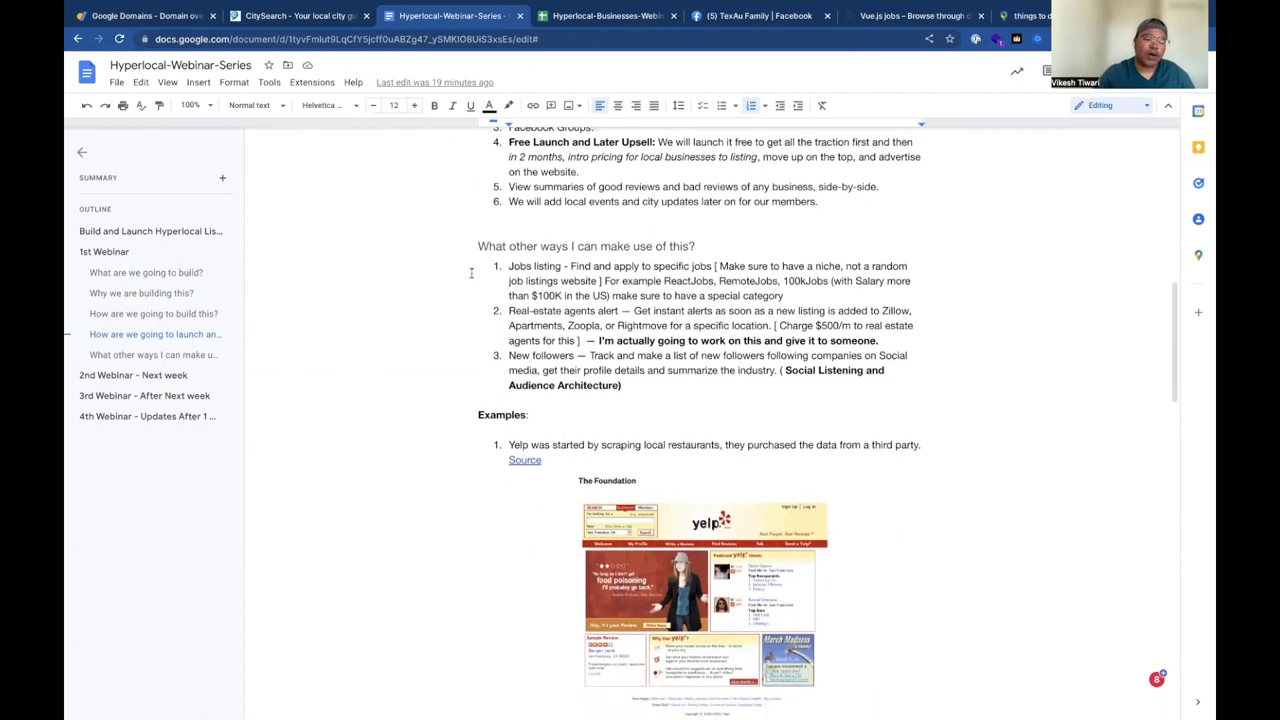
scroll(471, 272, "down", 1)
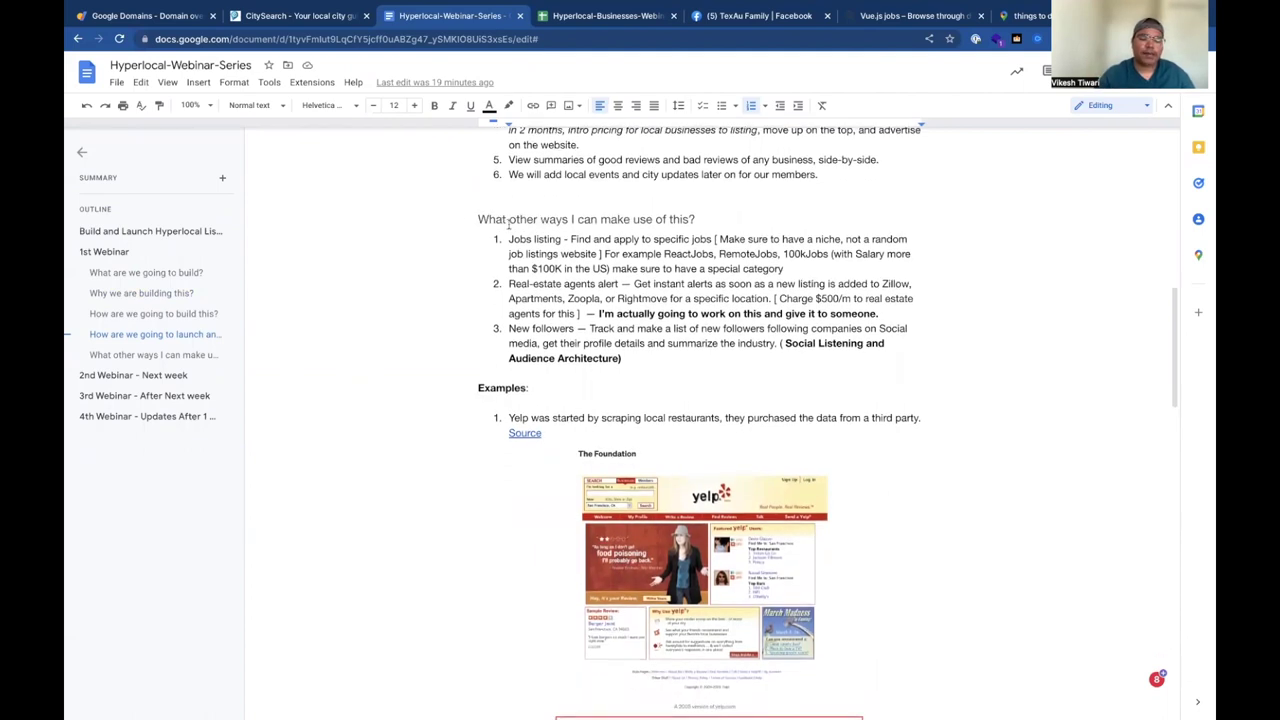
left_click_drag(513, 240, 612, 240)
left_click(636, 240)
left_click_drag(708, 240, 606, 240)
left_click(769, 240)
Highlight the niche job site examples in the Jobs listing item, ending with "100kJobs"
left_click_drag(510, 254, 787, 258)
left_click(662, 254)
left_click(811, 254)
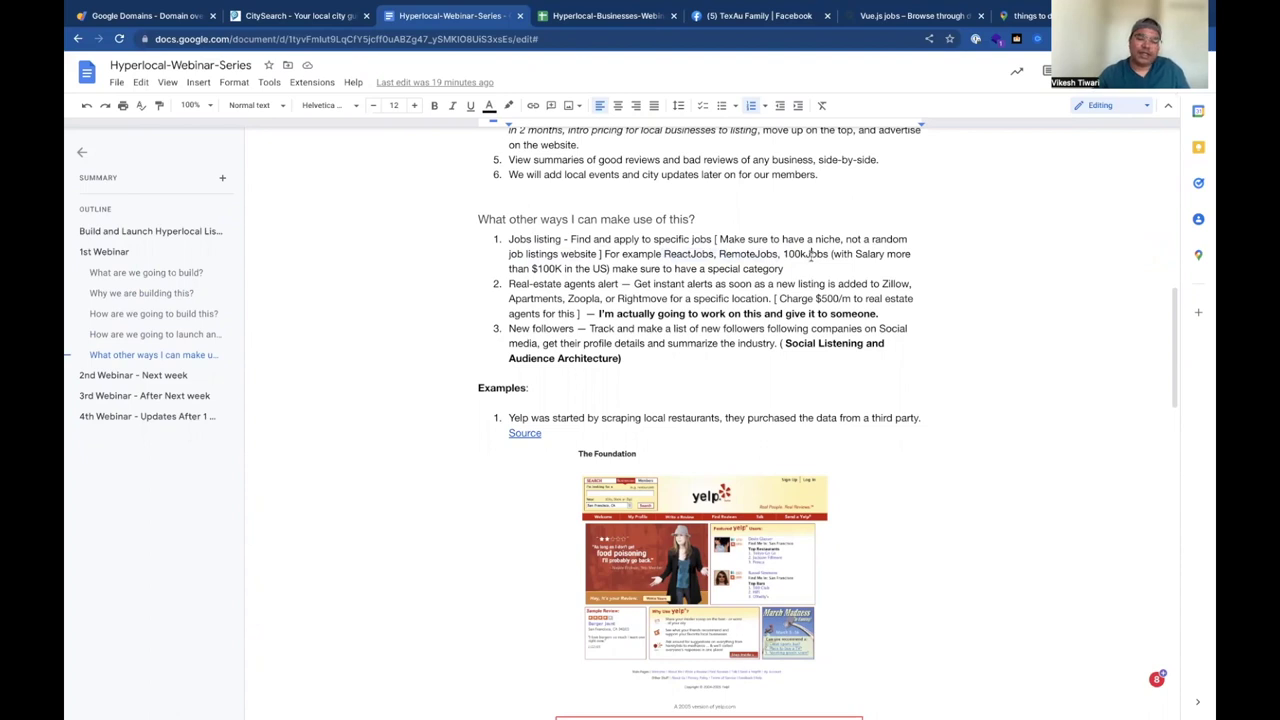
double_click(811, 254)
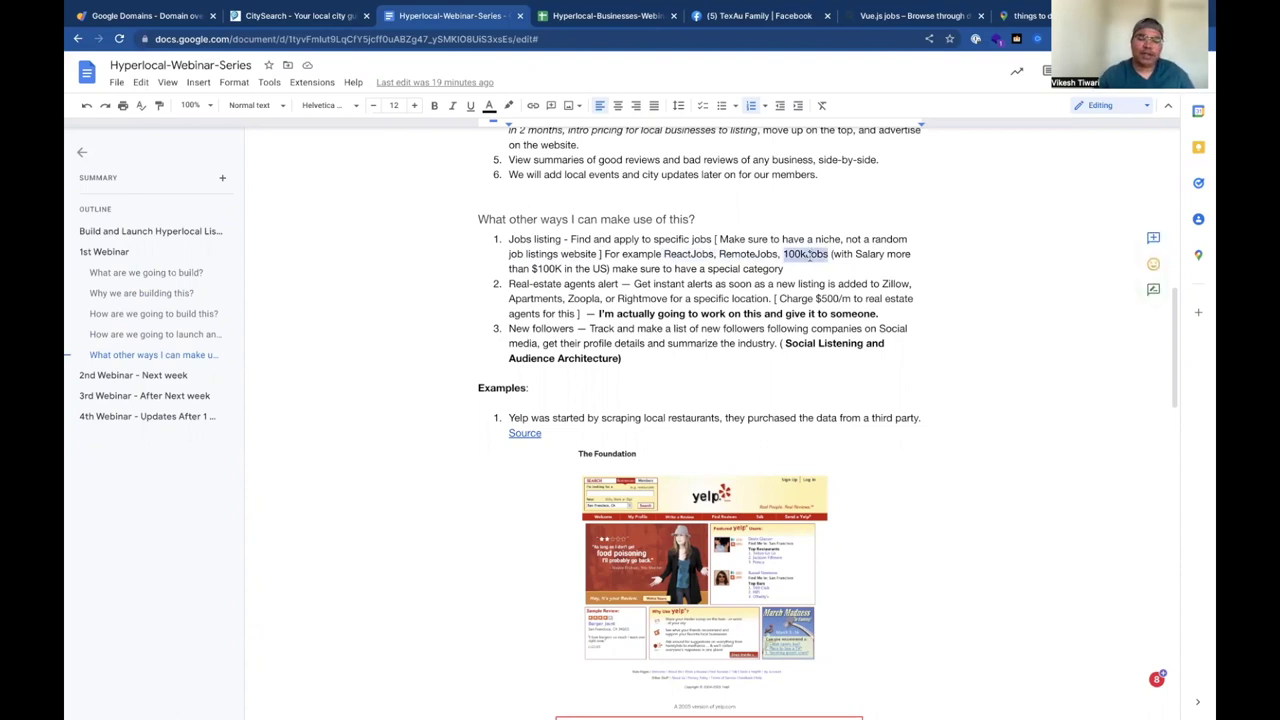
left_click(843, 257)
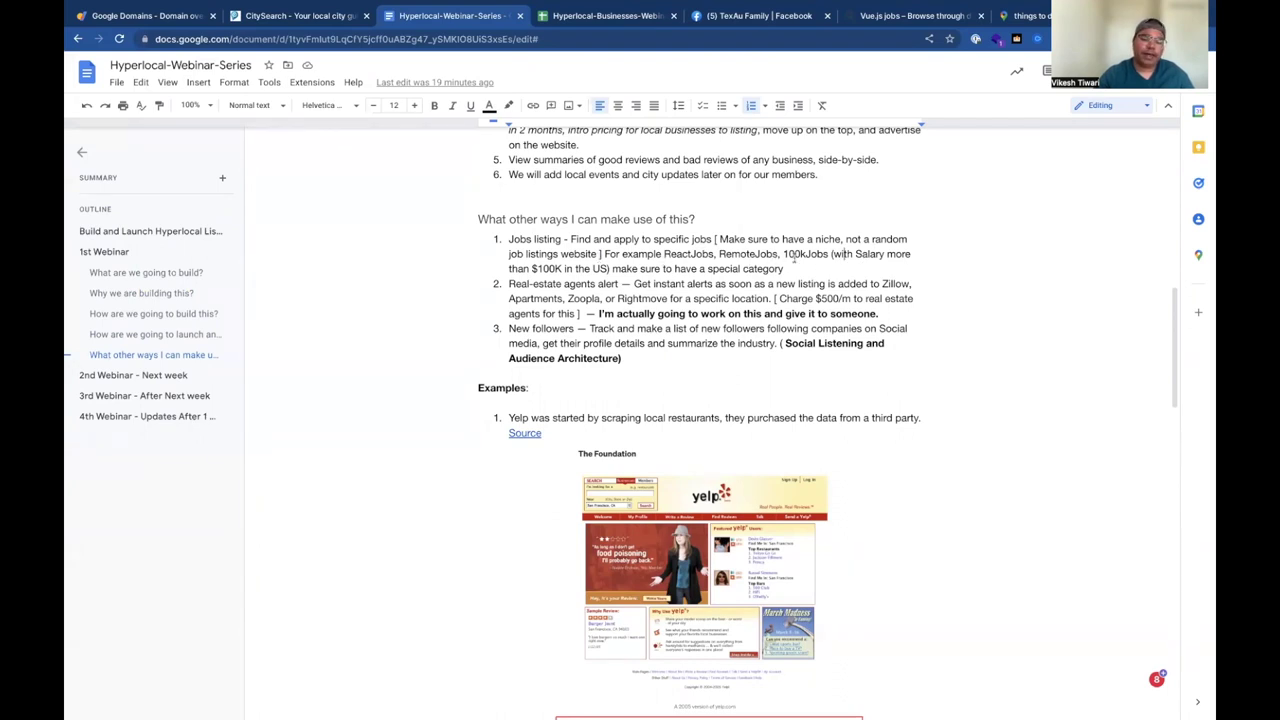
double_click(795, 257)
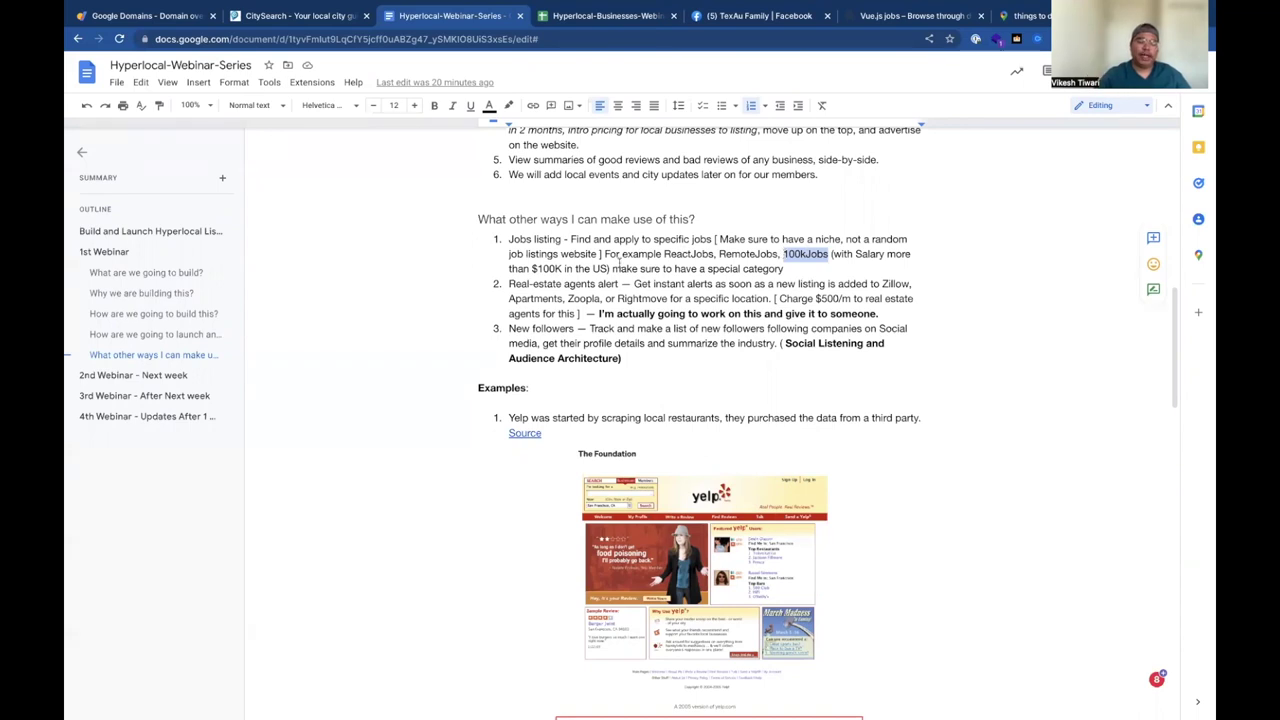
Highlight "Real-estate agents alert" and its description "Get instant alerts as soon as a new listing is added to Zillow"
scroll(530, 283, "down", 1)
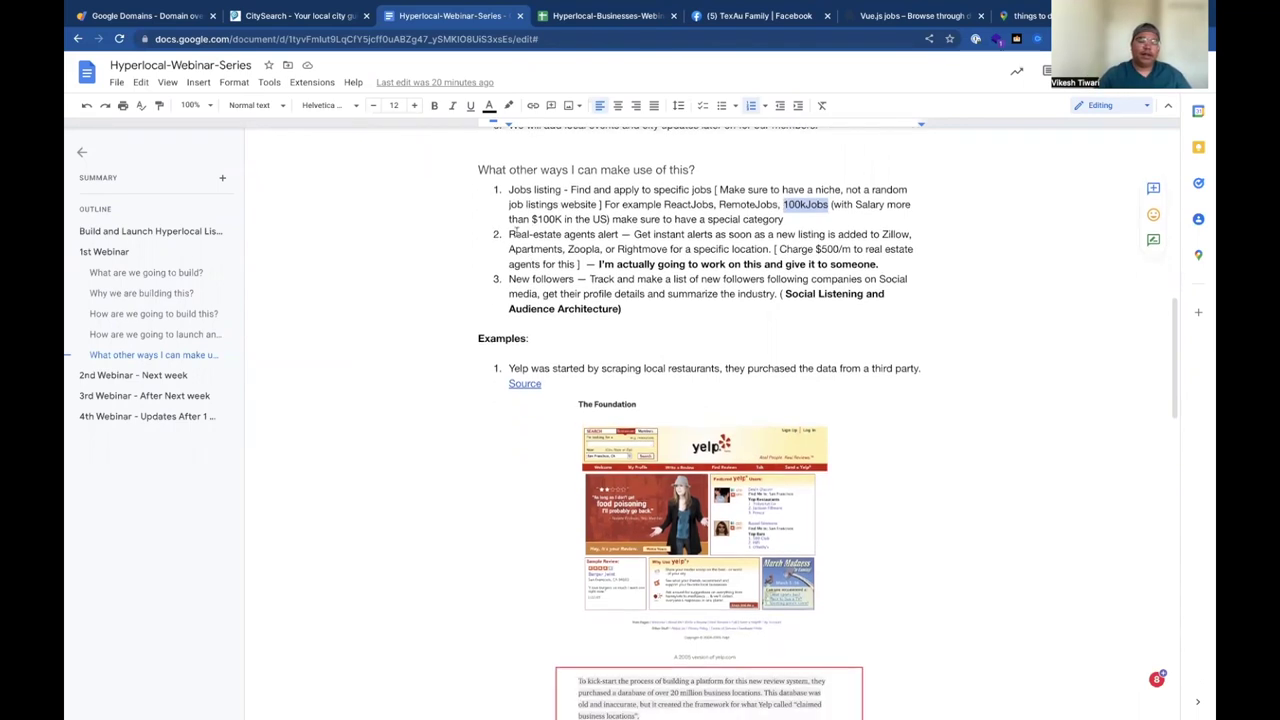
left_click_drag(508, 234, 618, 235)
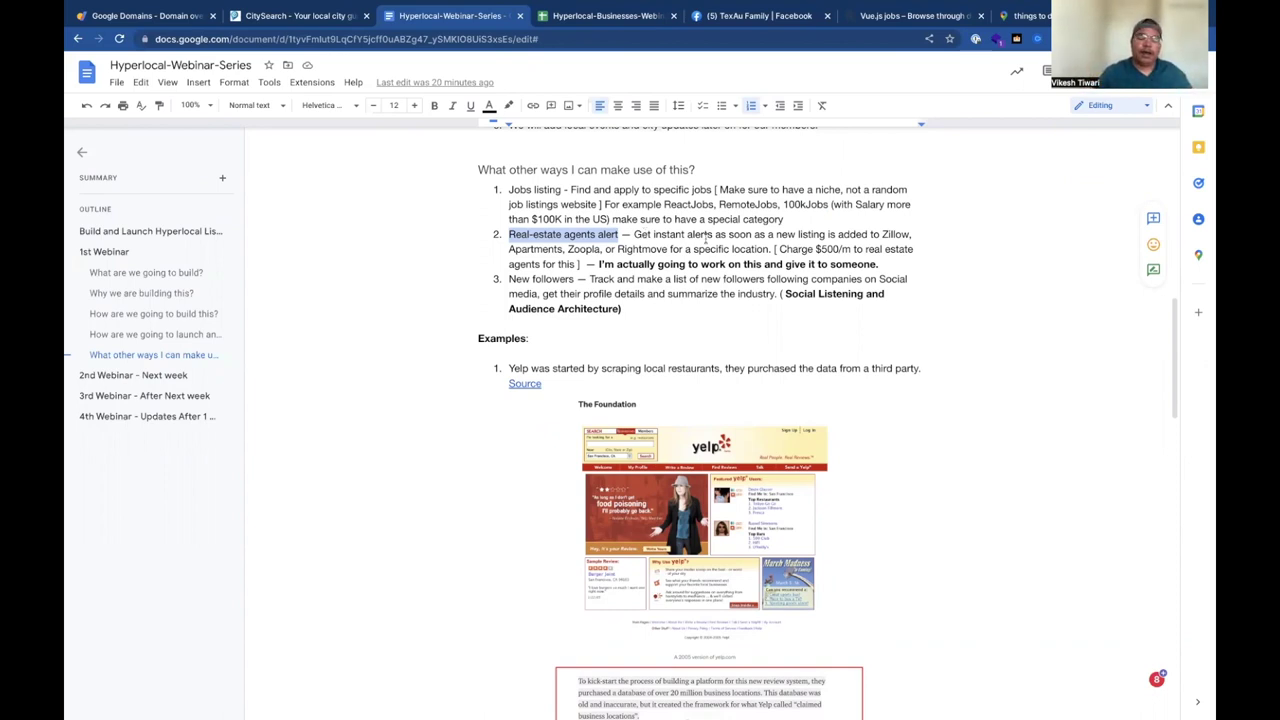
left_click(706, 236)
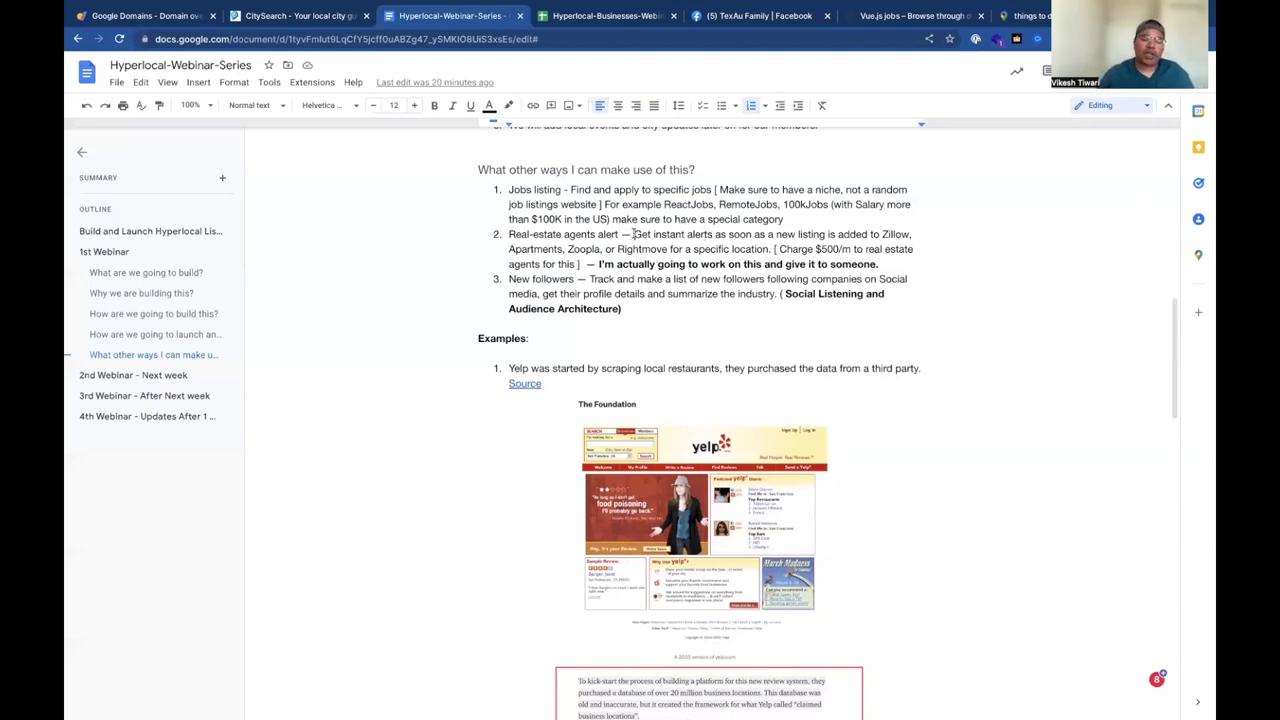
left_click_drag(633, 234, 910, 233)
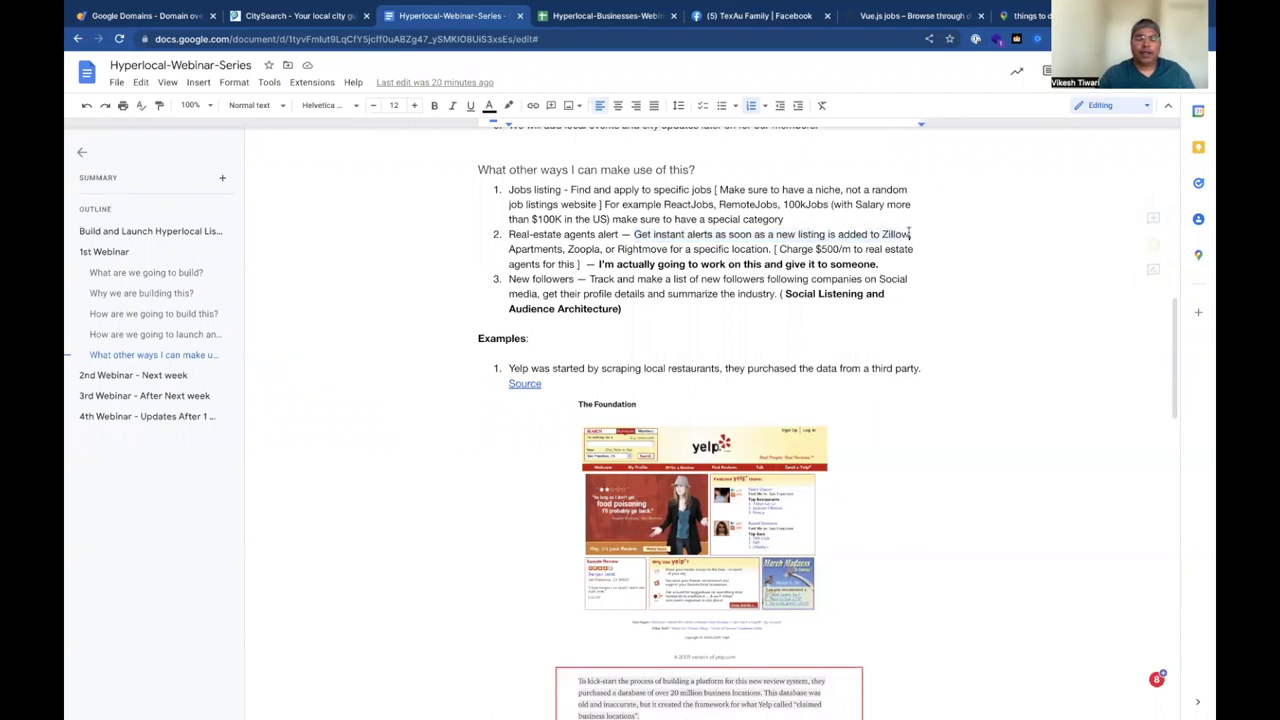
Highlight the instant-alerts description and the "Charge $500/m to real estate" wording in the Real-estate agents alert item
left_click_drag(910, 234, 634, 234)
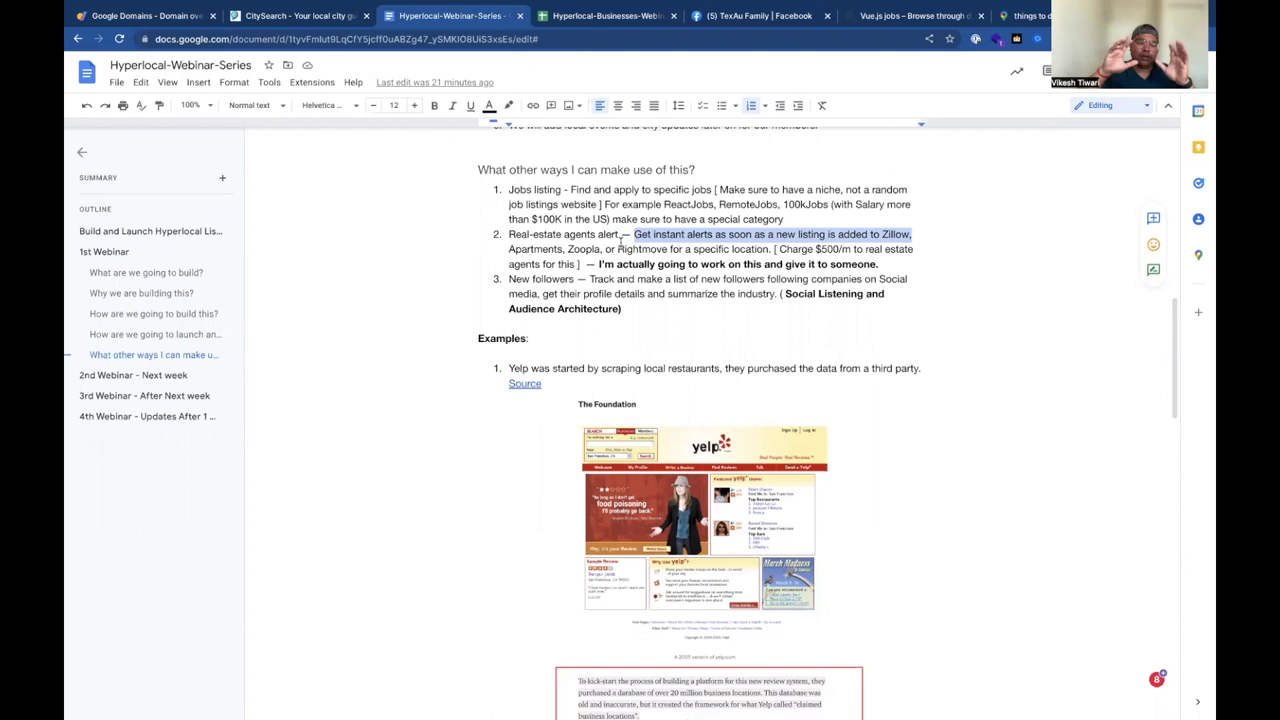
left_click(581, 248)
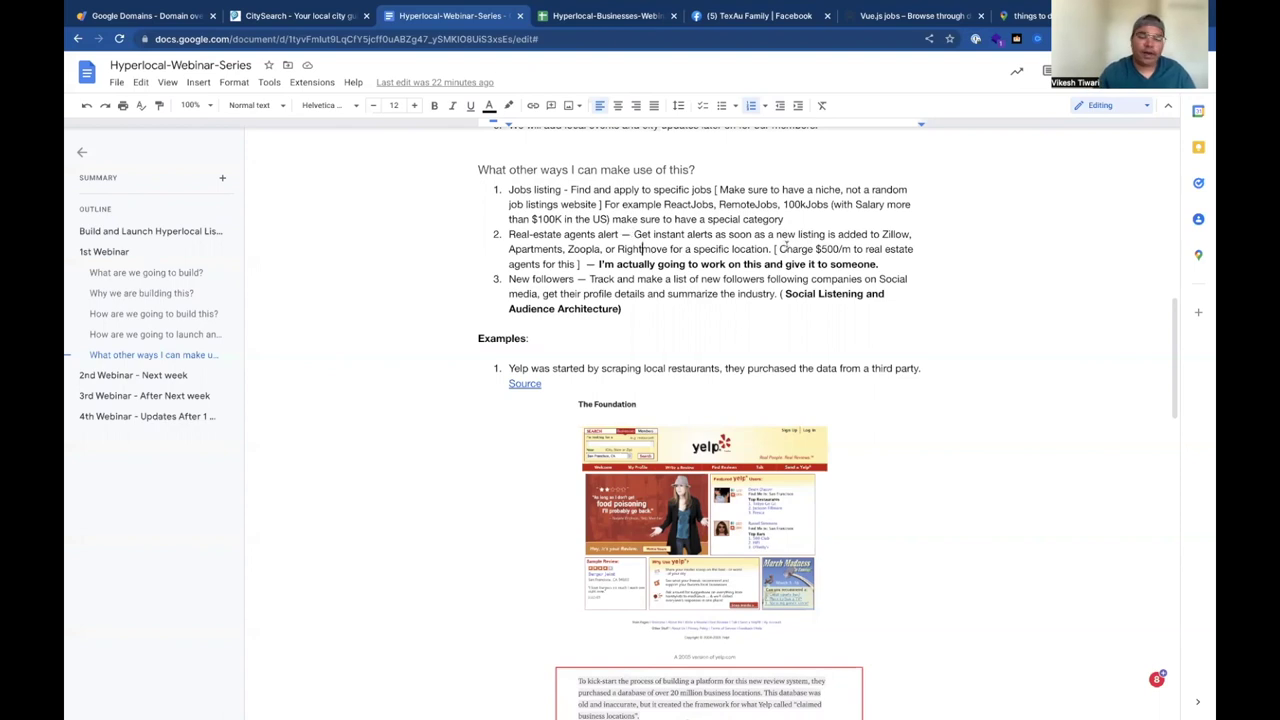
left_click_drag(779, 249, 896, 249)
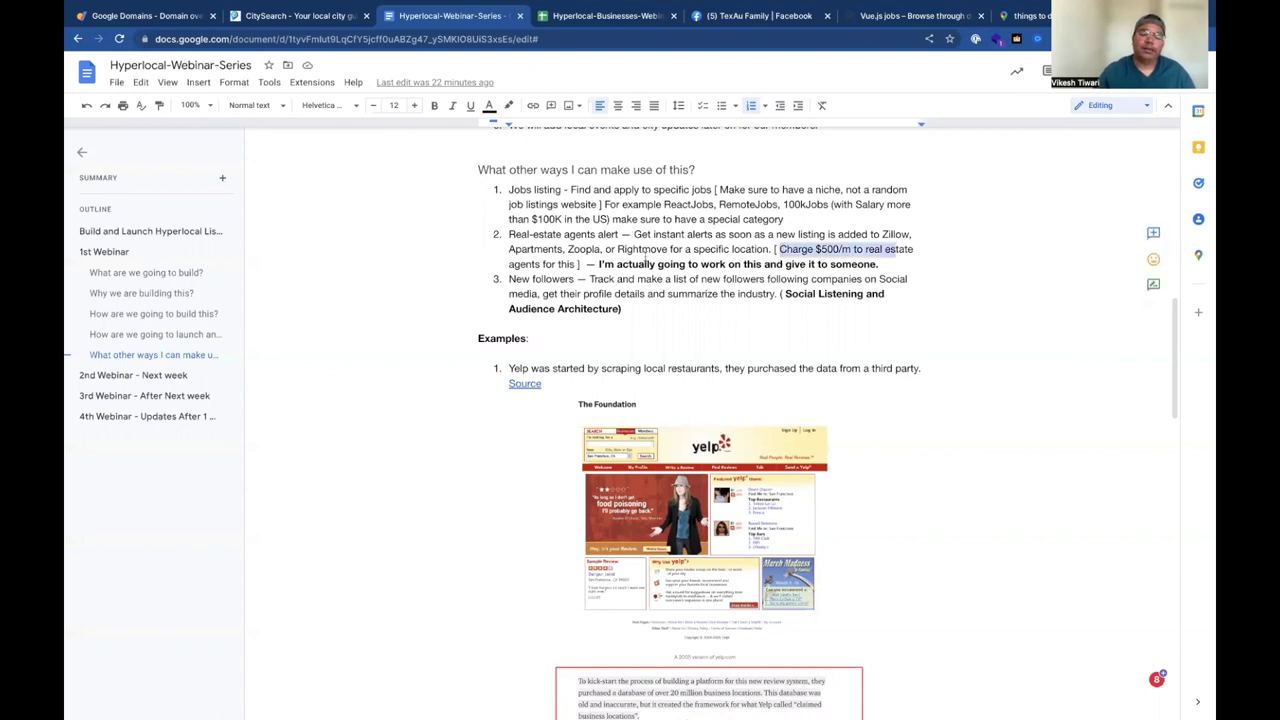
left_click(644, 255)
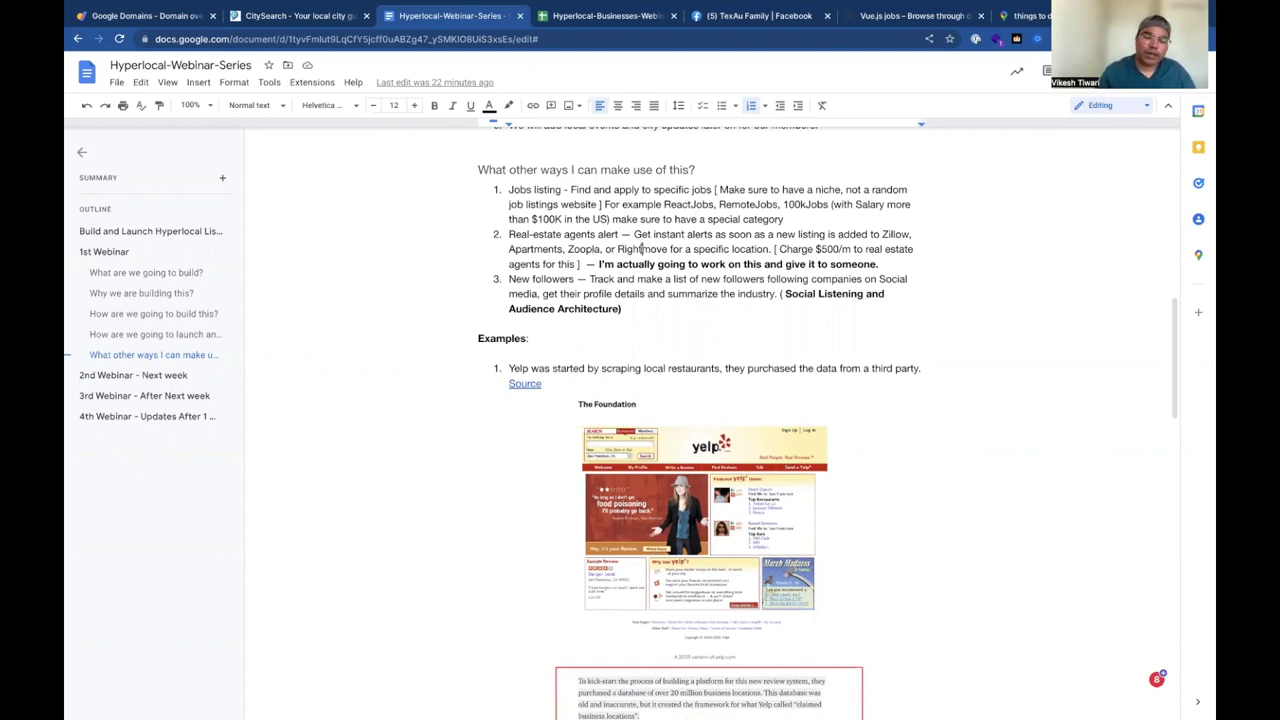
left_click_drag(633, 234, 864, 233)
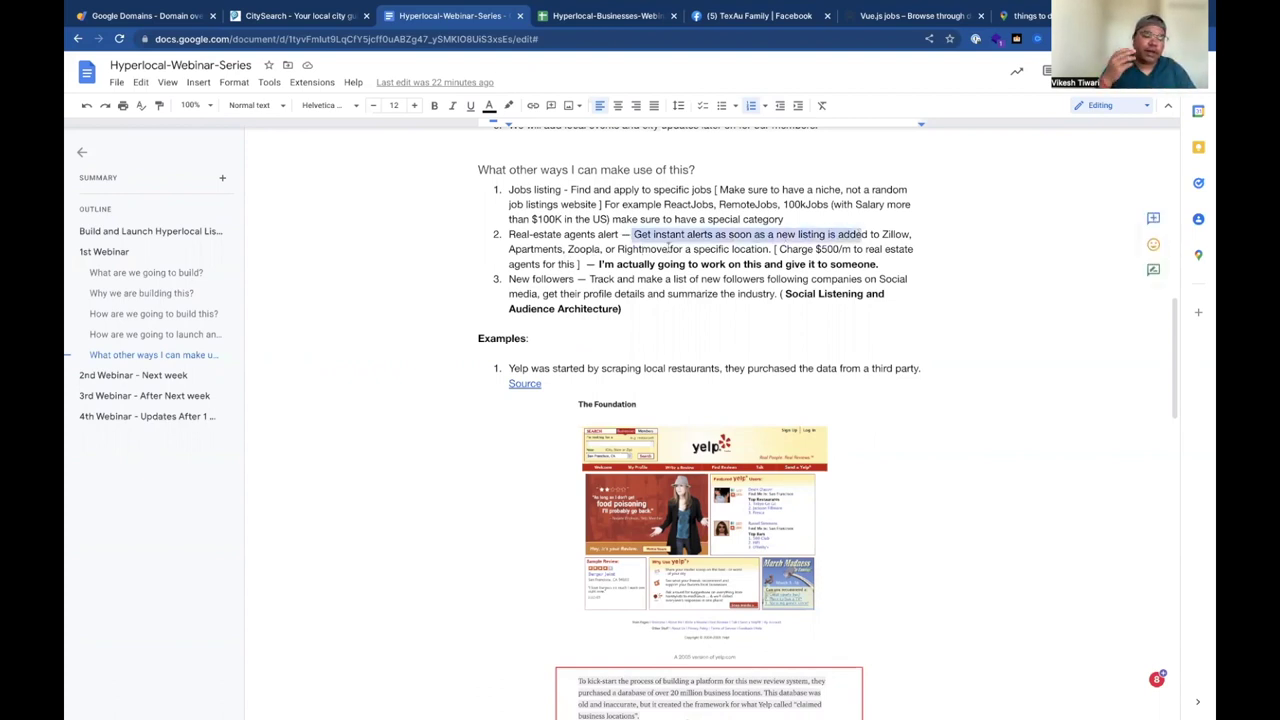
left_click(576, 248)
Highlight the New followers item's description, from "New followers" up to "summarize the industry"
scroll(560, 245, "down", 1)
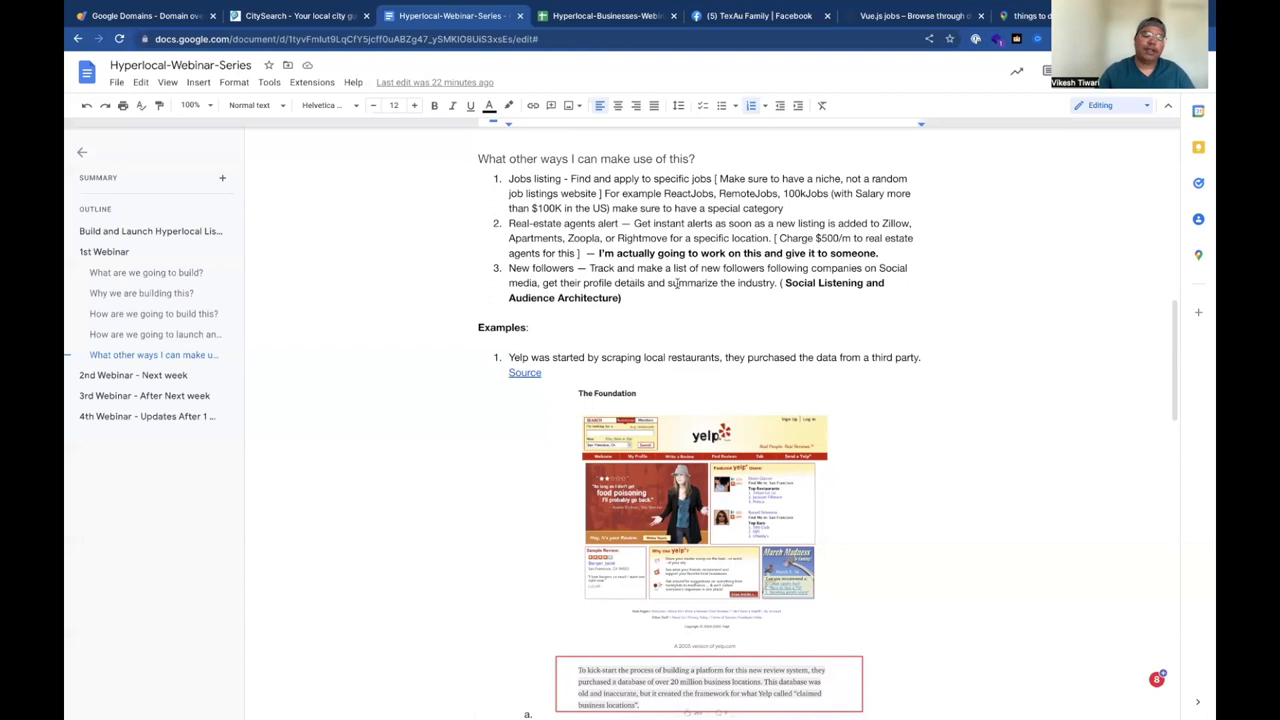
left_click_drag(777, 283, 499, 275)
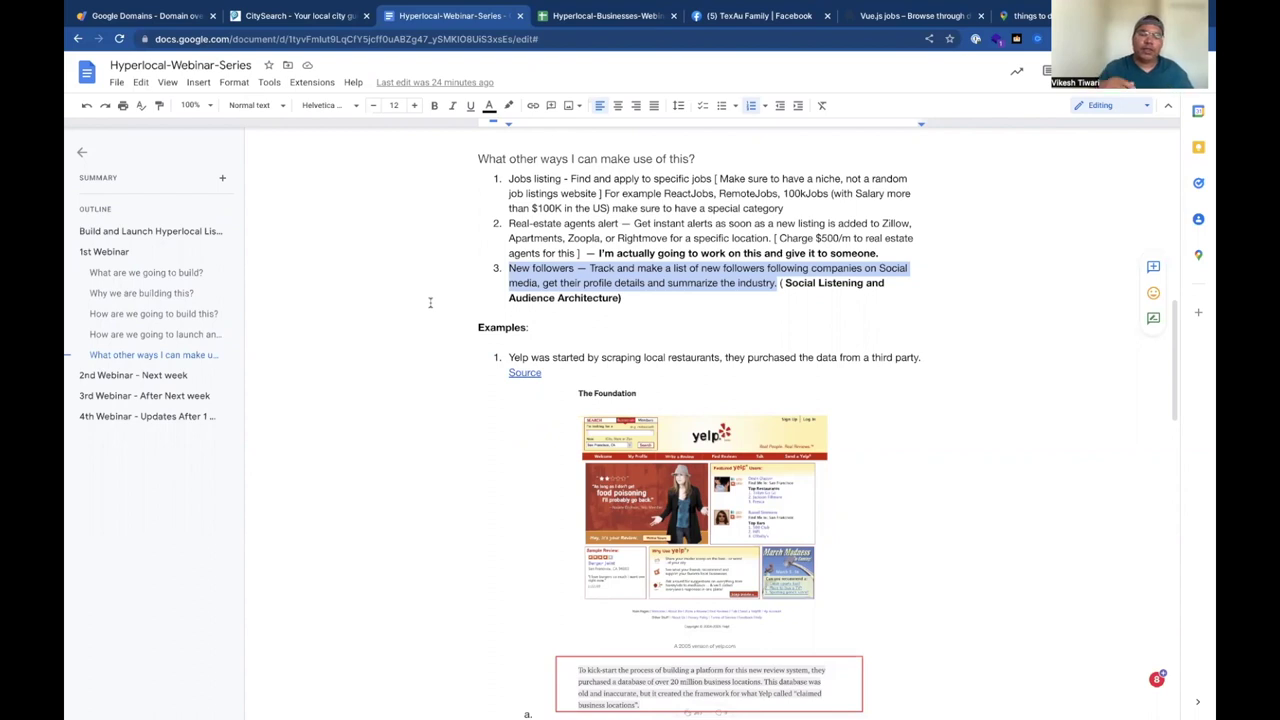
left_click(472, 262)
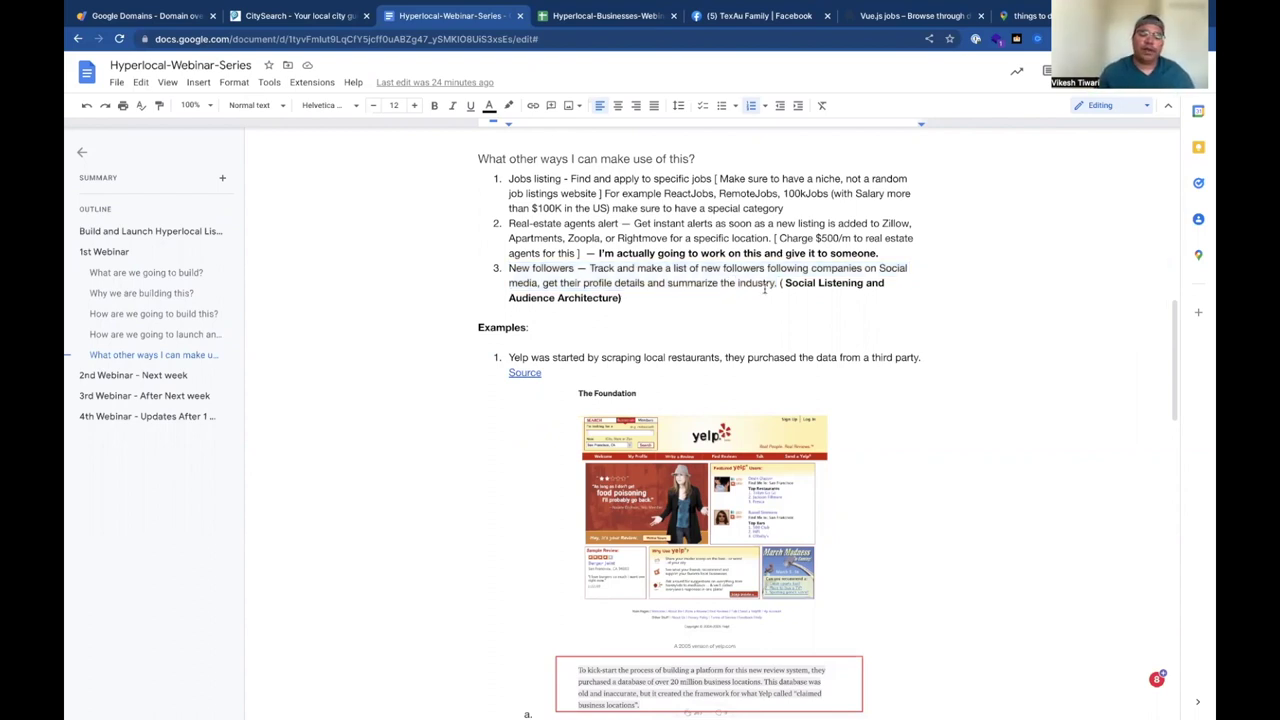
left_click_drag(779, 284, 510, 274)
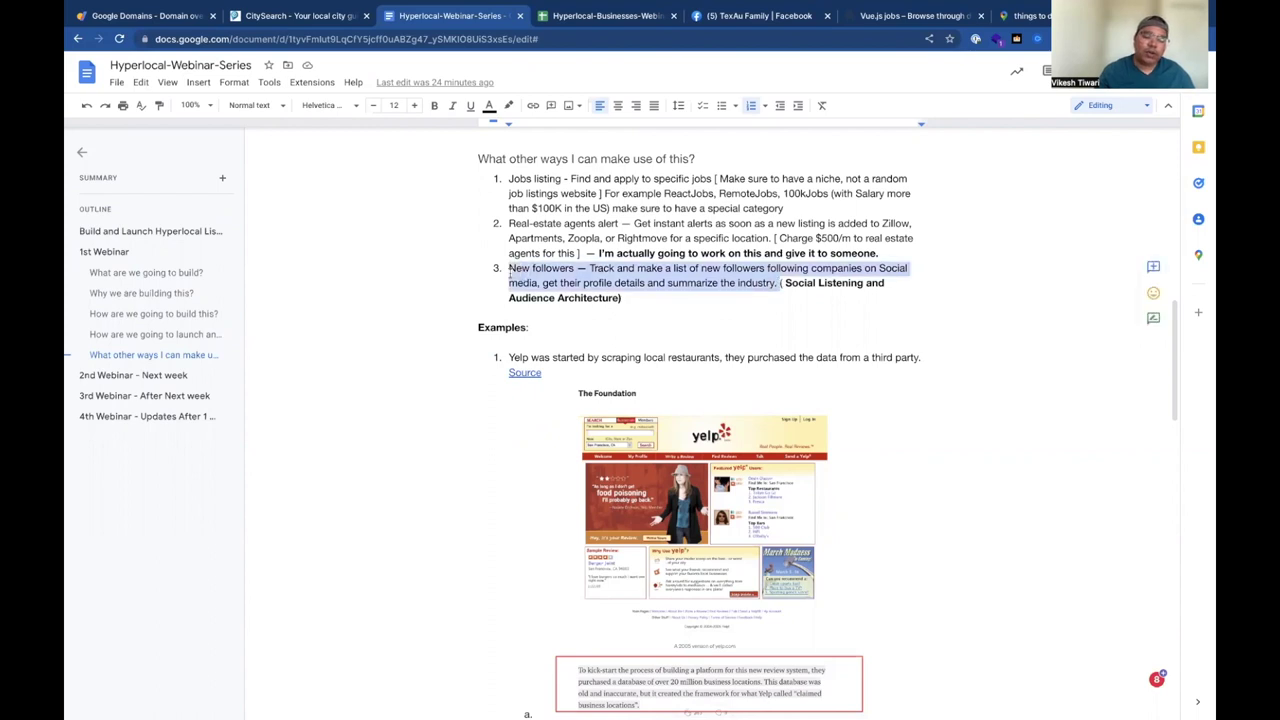
left_click(430, 256)
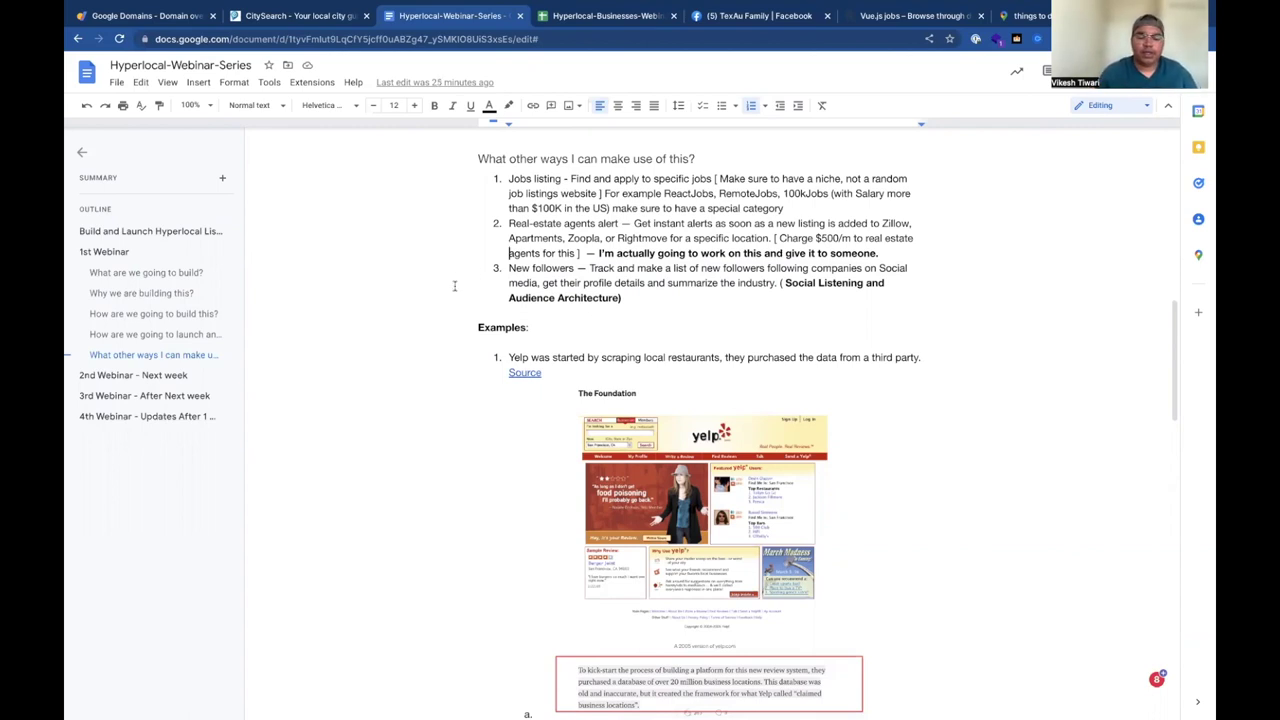
Highlight the entire New followers item, including "Social Listening and Audience Architecture", and clear the selection
left_click_drag(624, 298, 510, 270)
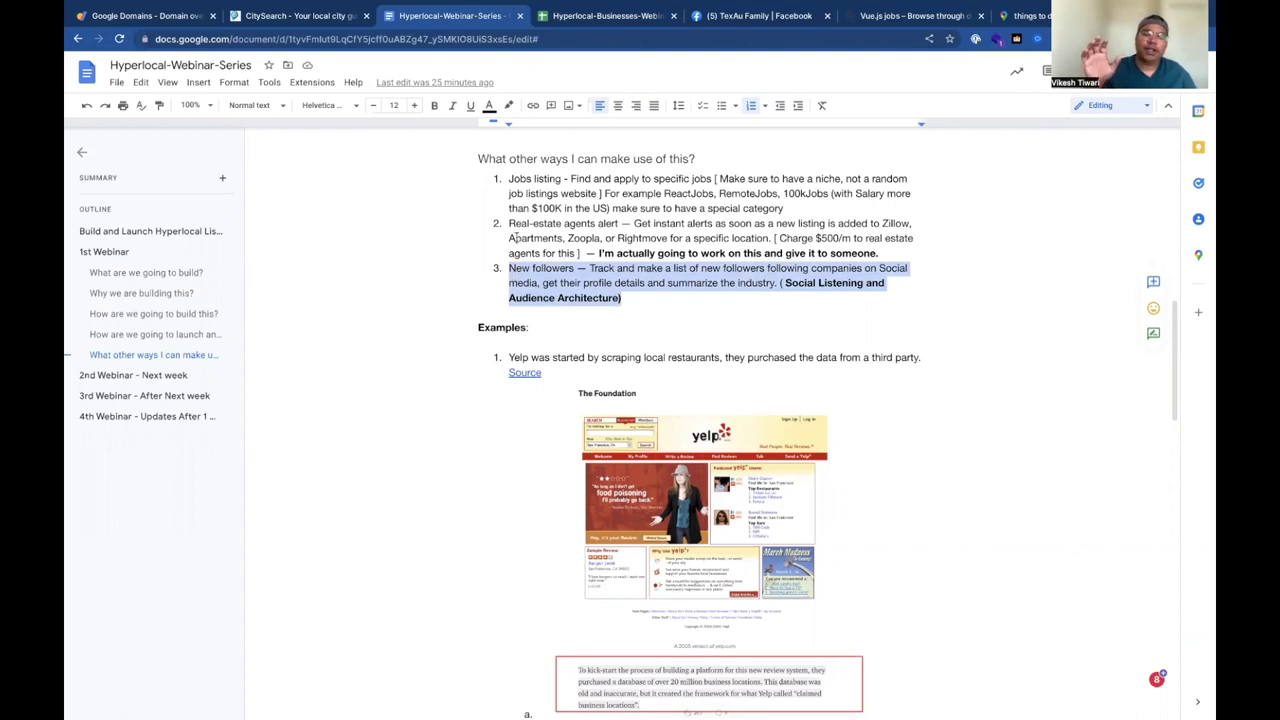
left_click(620, 268)
left_click_drag(509, 268, 530, 268)
triple_click(646, 288)
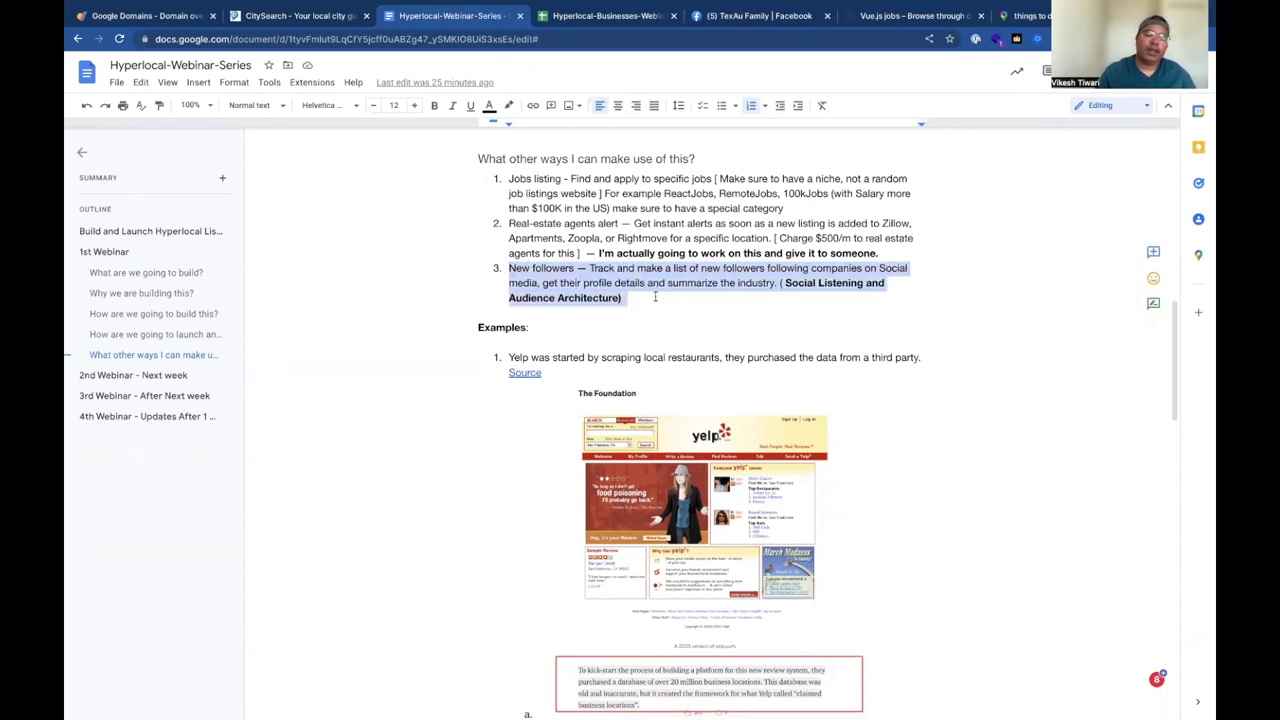
left_click(418, 300)
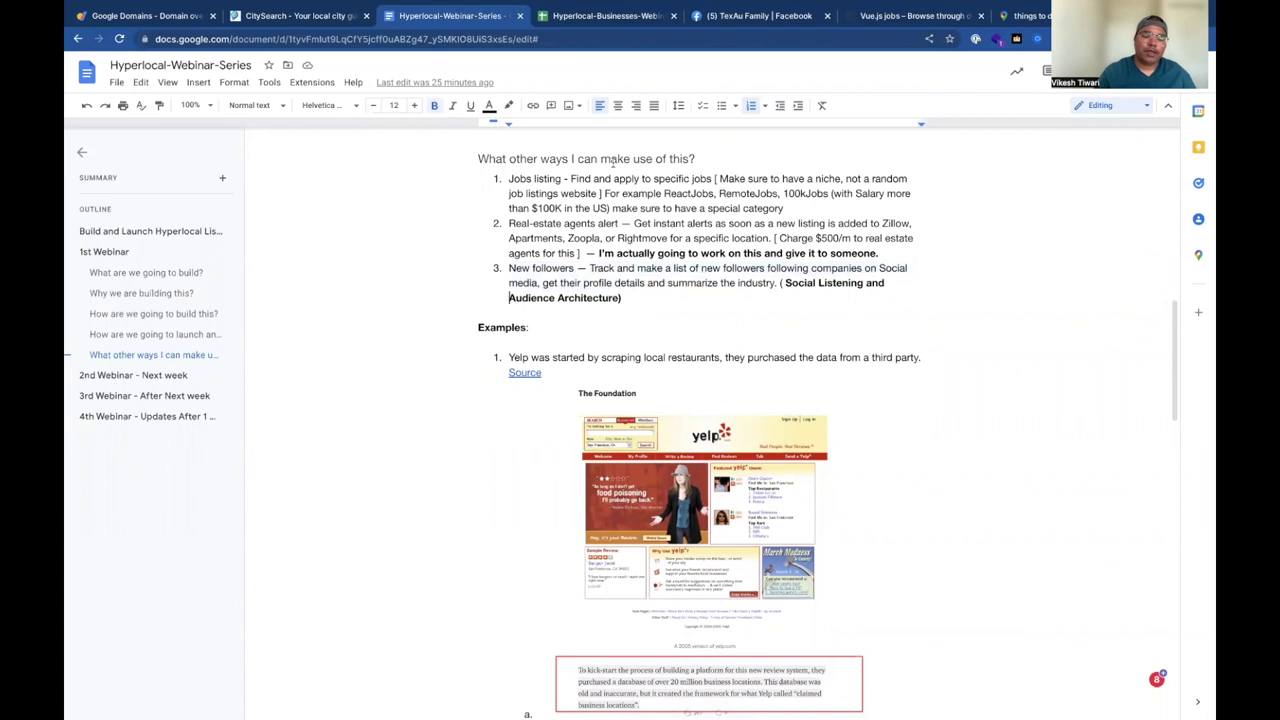
In Hyperlocal-Businesses-Webinar-Sheet, add a conditional format rule to the Restaurants header cell B1 using "Is not empty" and the default style
left_click(592, 18)
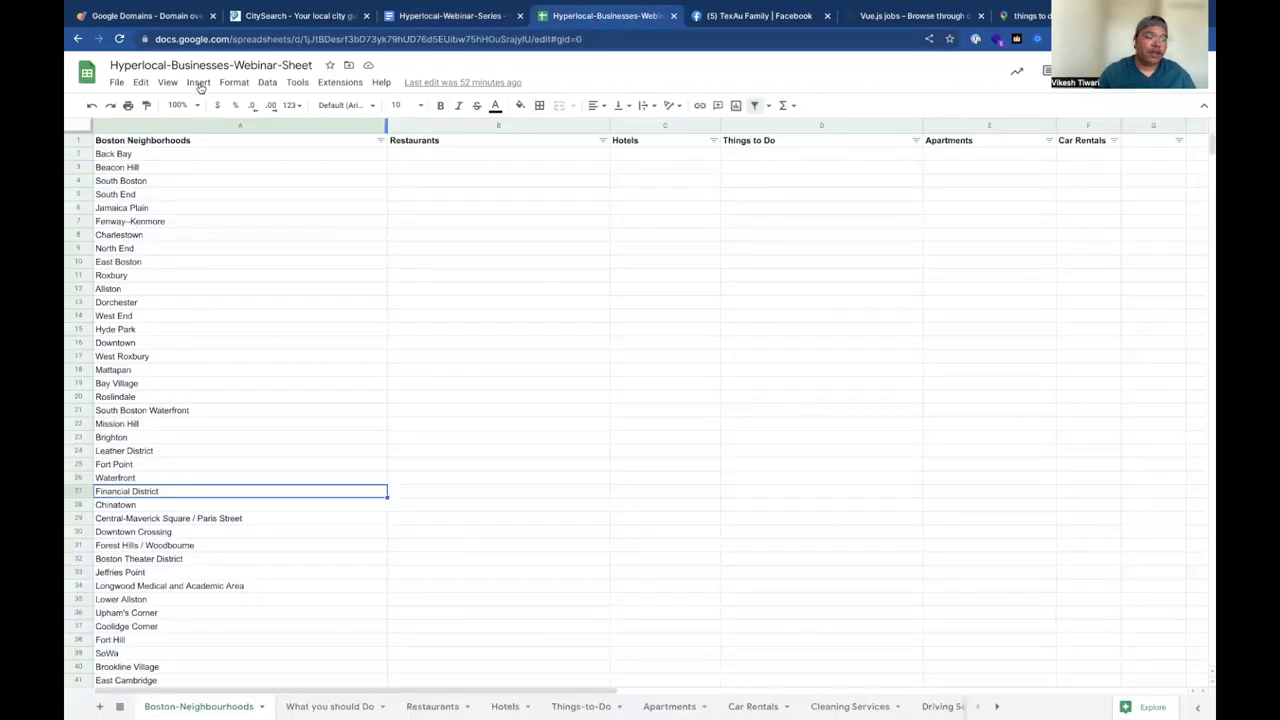
left_click(426, 143)
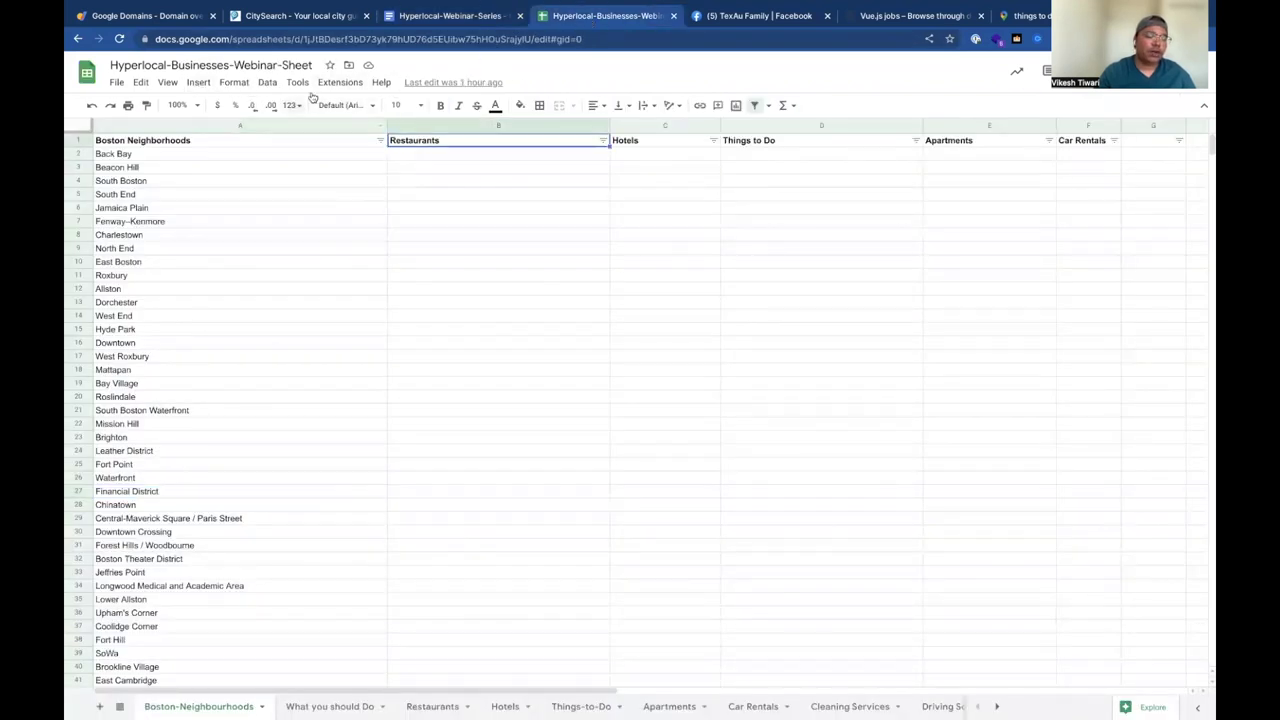
left_click(235, 84)
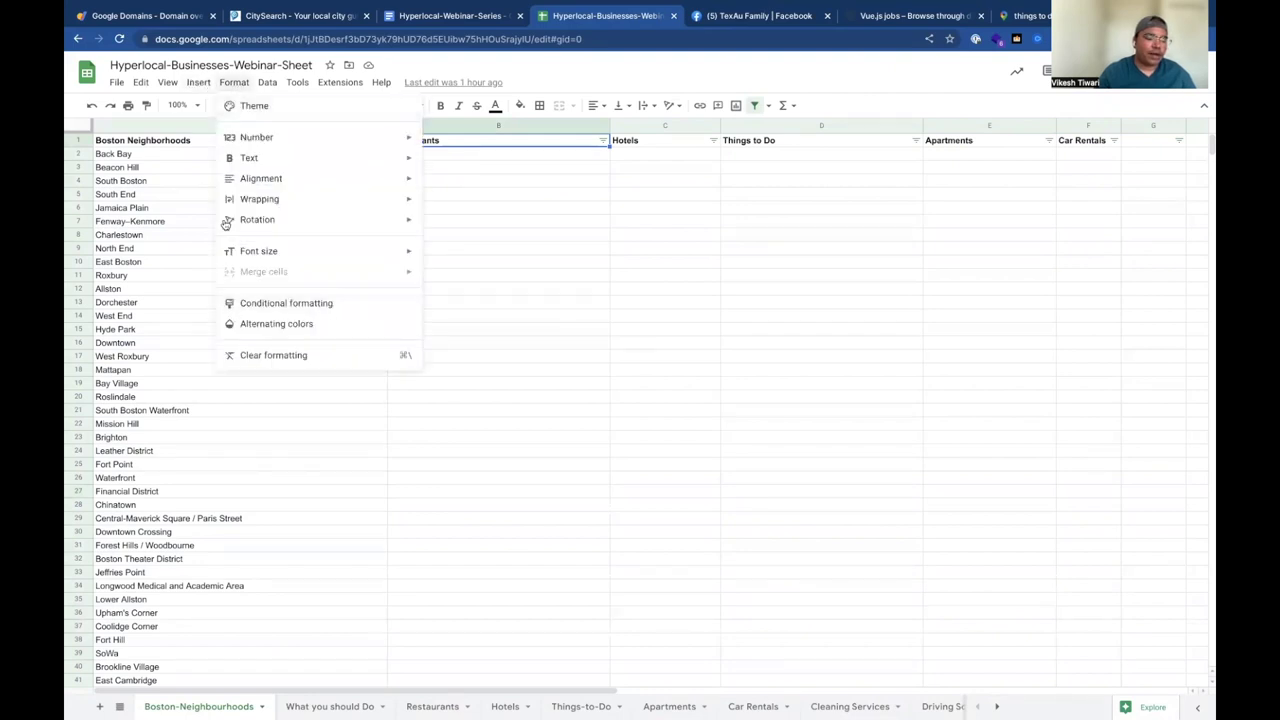
left_click(245, 303)
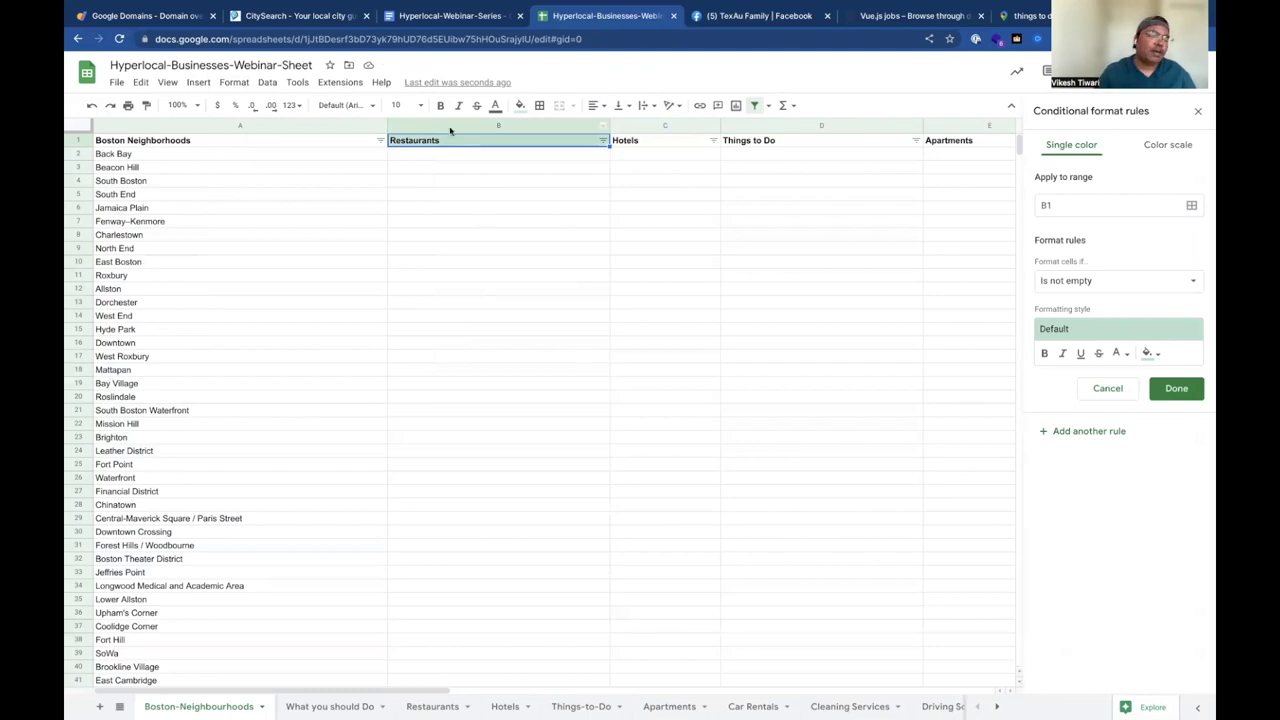
left_click(444, 16)
left_click(465, 286)
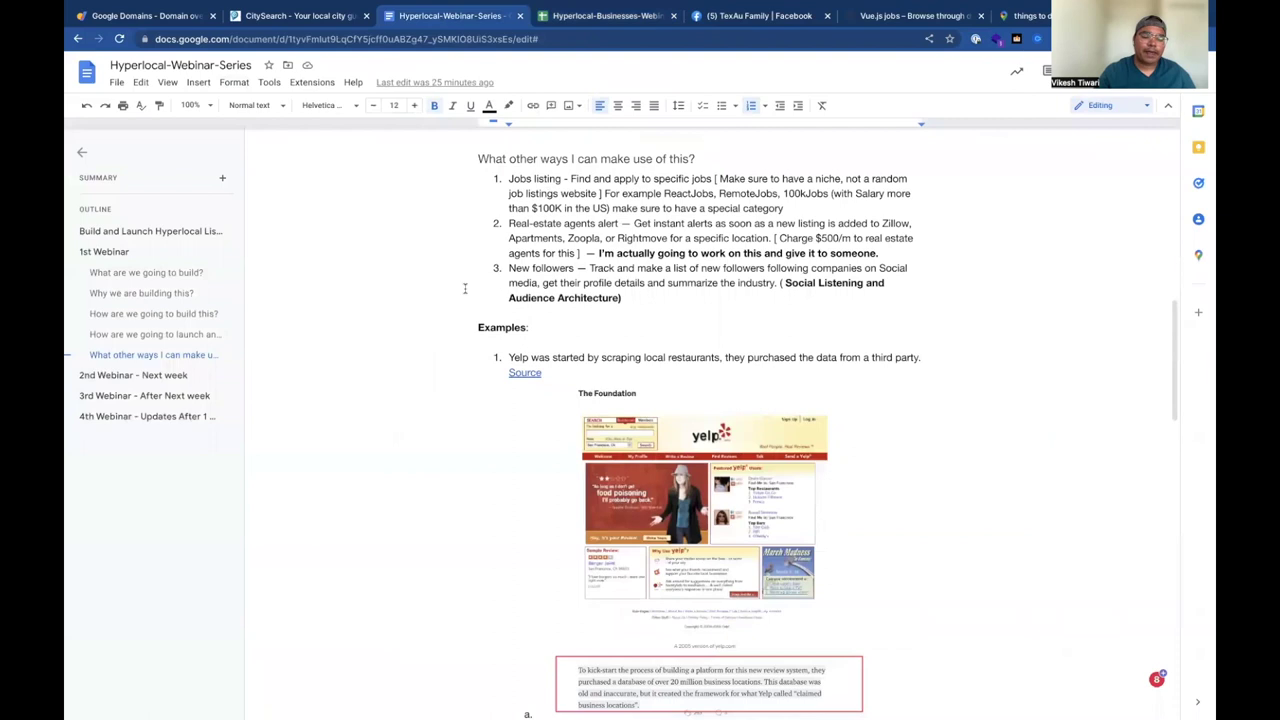
left_click(578, 20)
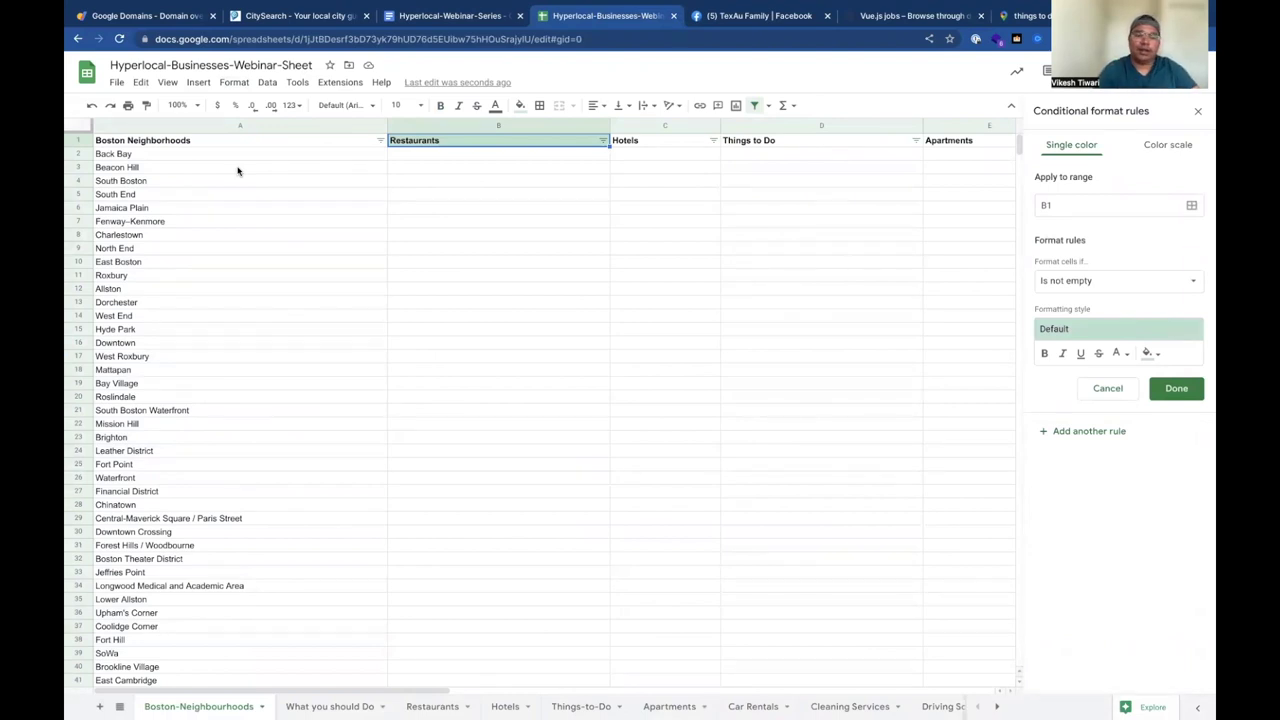
left_click(1200, 113)
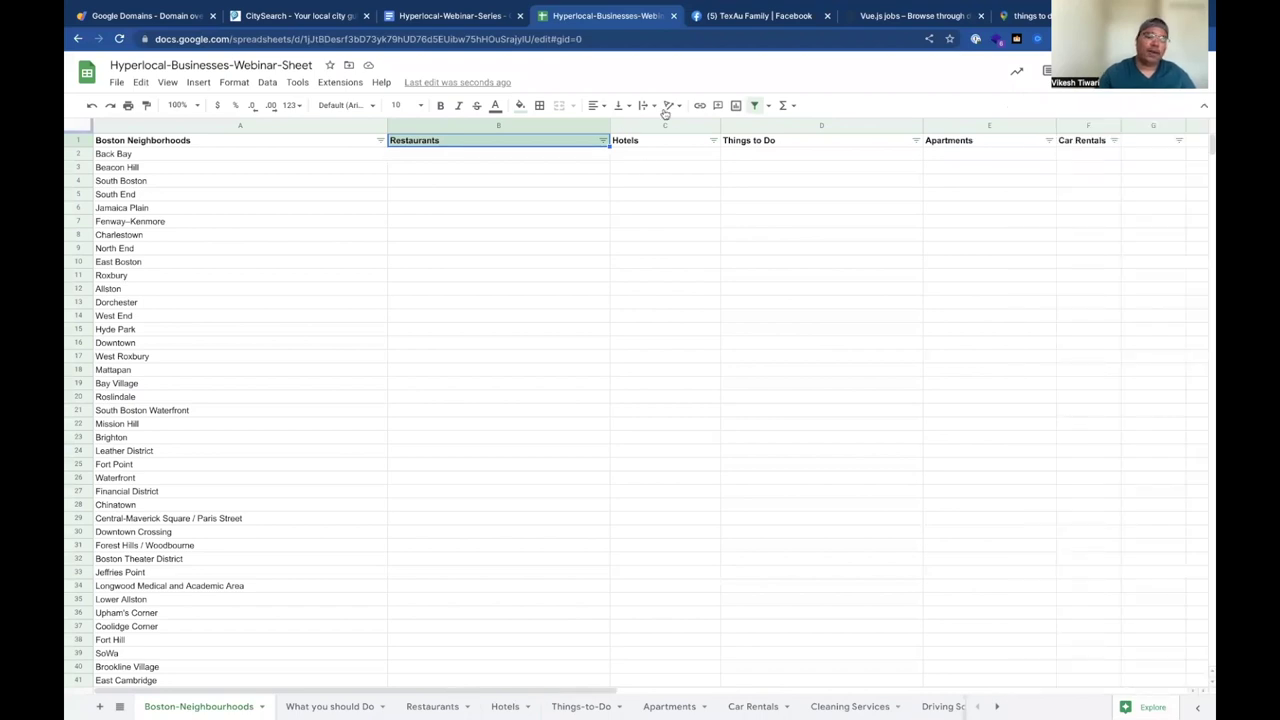
left_click(494, 155)
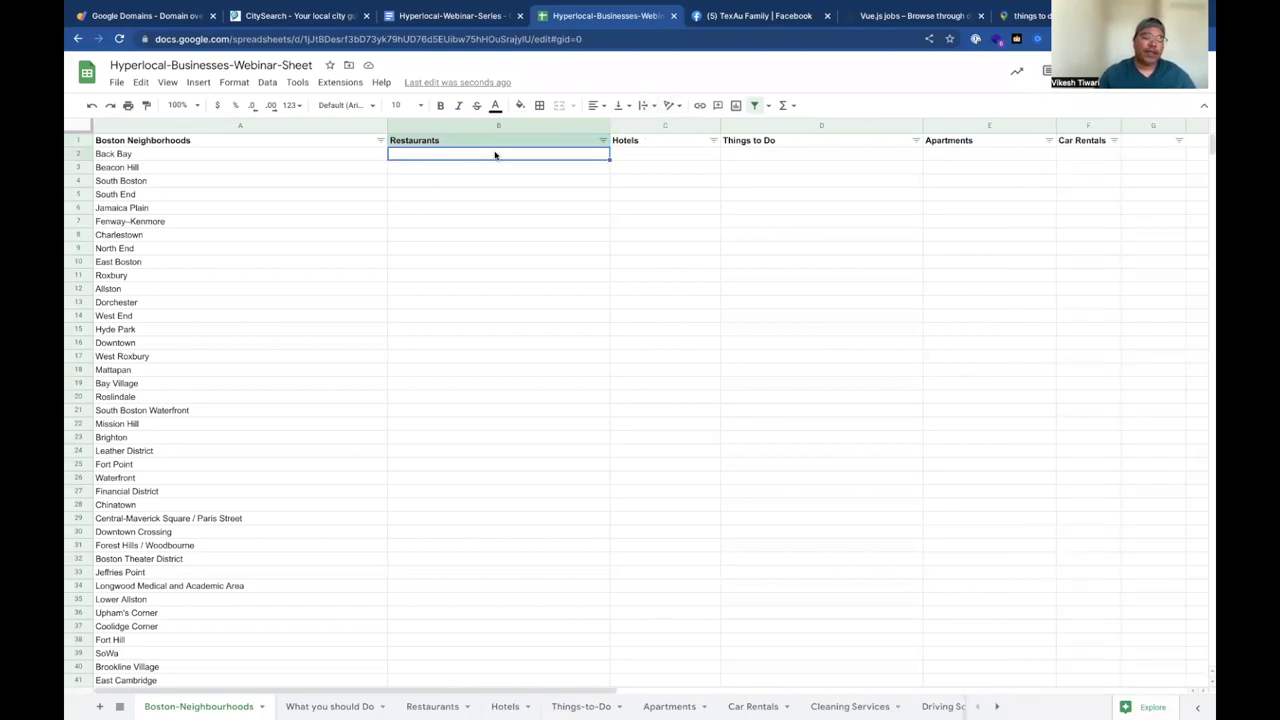
Return to the webinar notes and open the apartmentlist.com link listed as the advance example
left_click(438, 18)
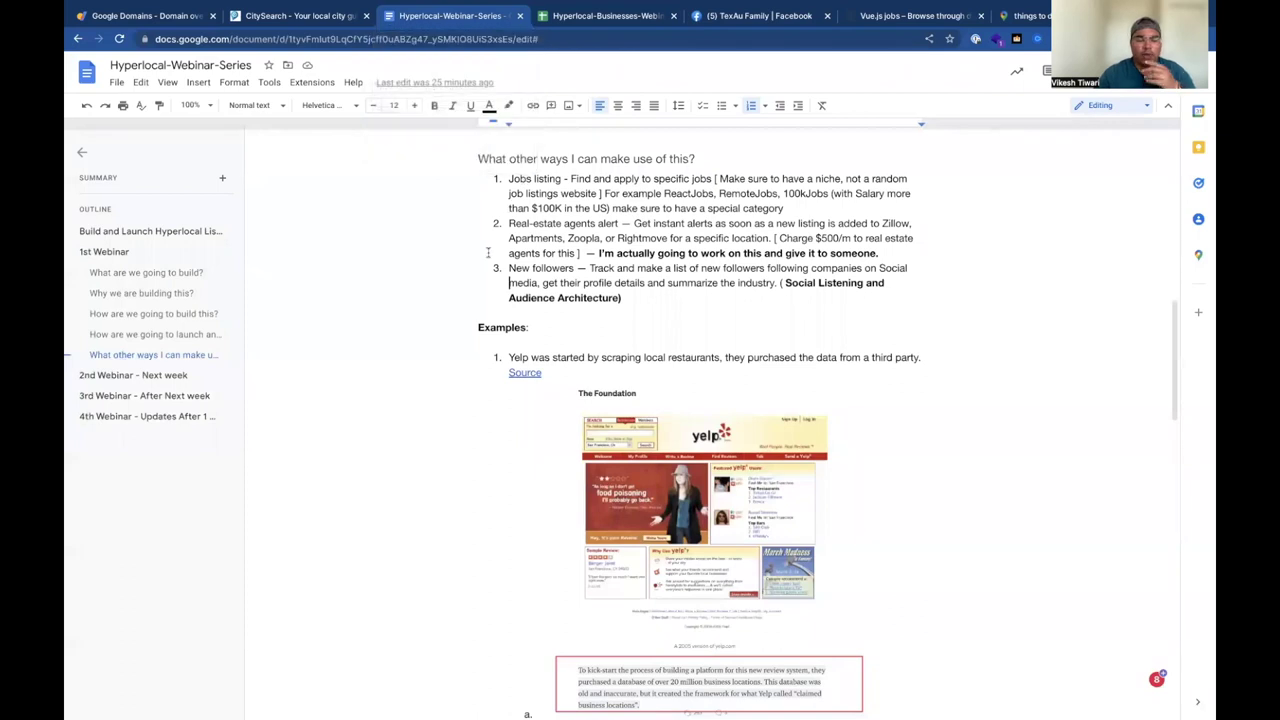
scroll(466, 318, "down", 3)
scroll(466, 318, "down", 3)
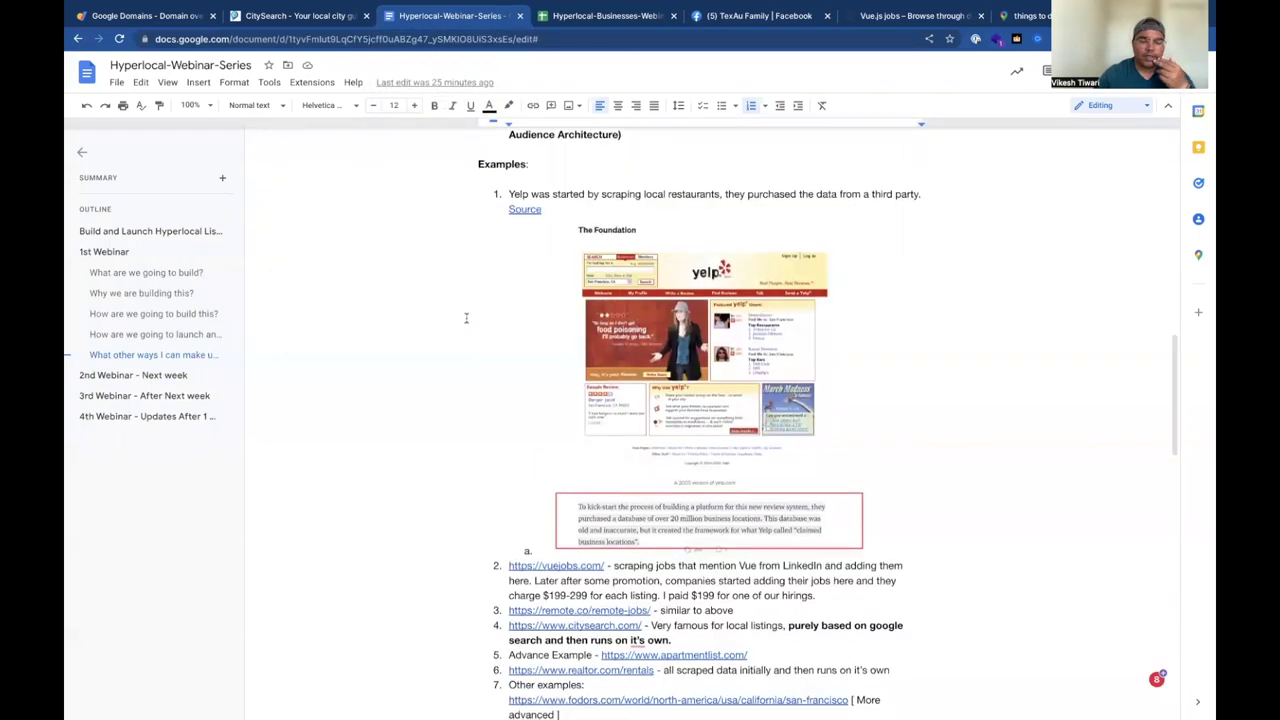
scroll(450, 372, "down", 3)
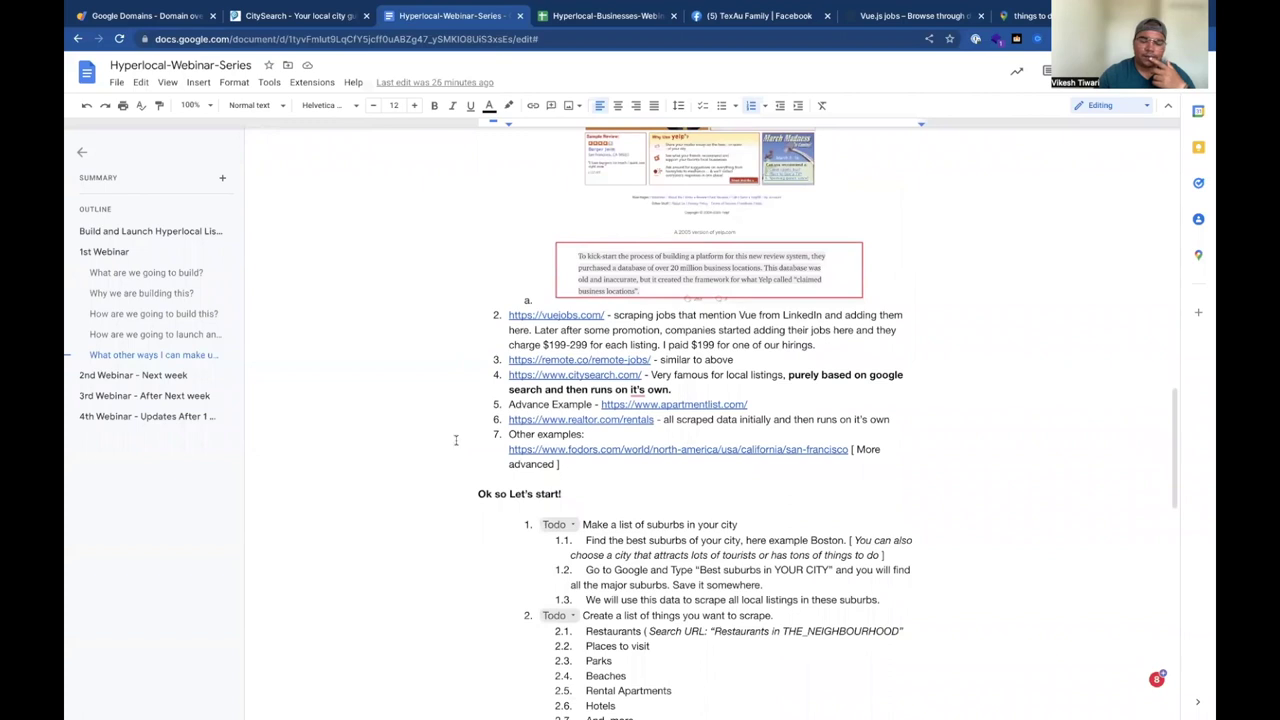
scroll(457, 443, "down", 2)
scroll(455, 440, "down", 1)
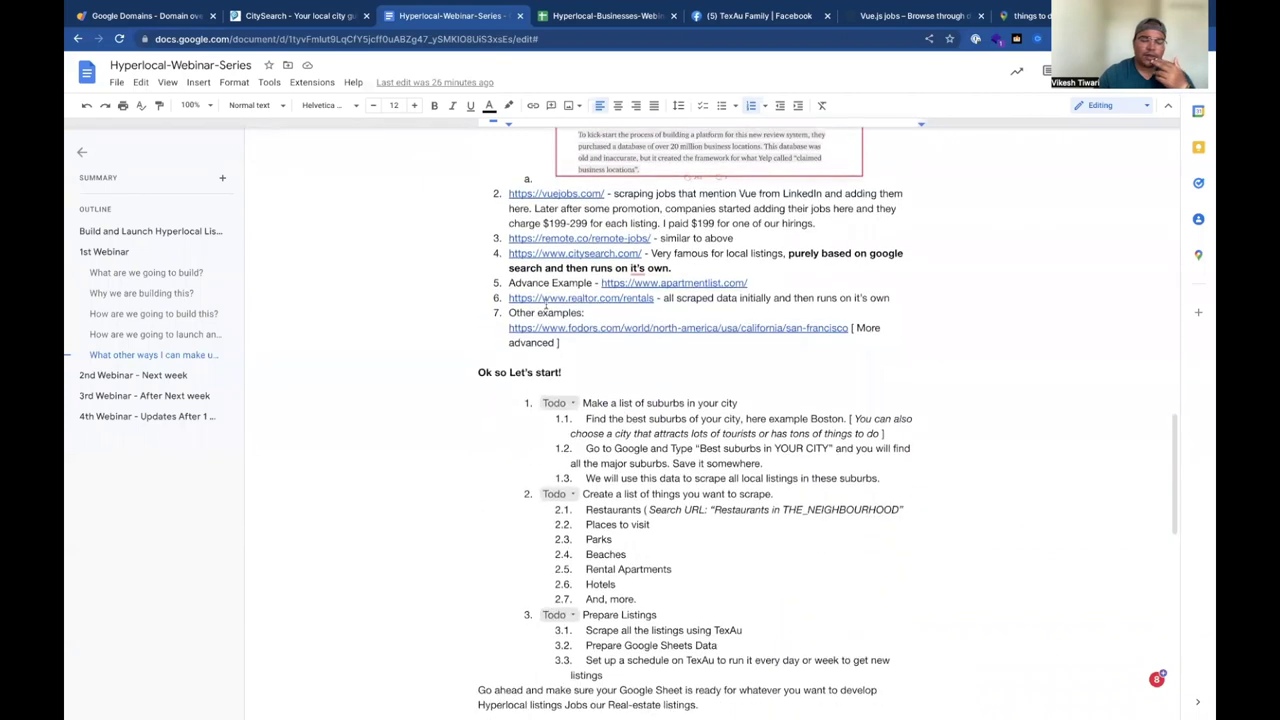
left_click(686, 284)
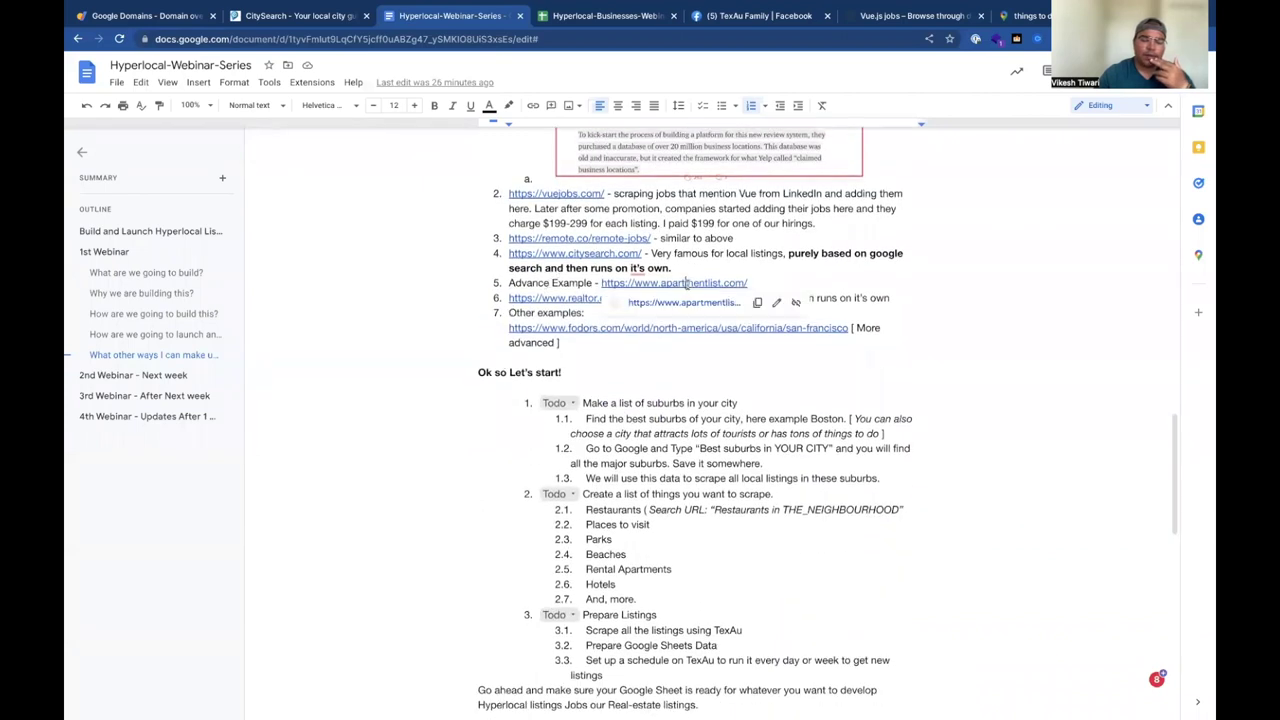
left_click(685, 302)
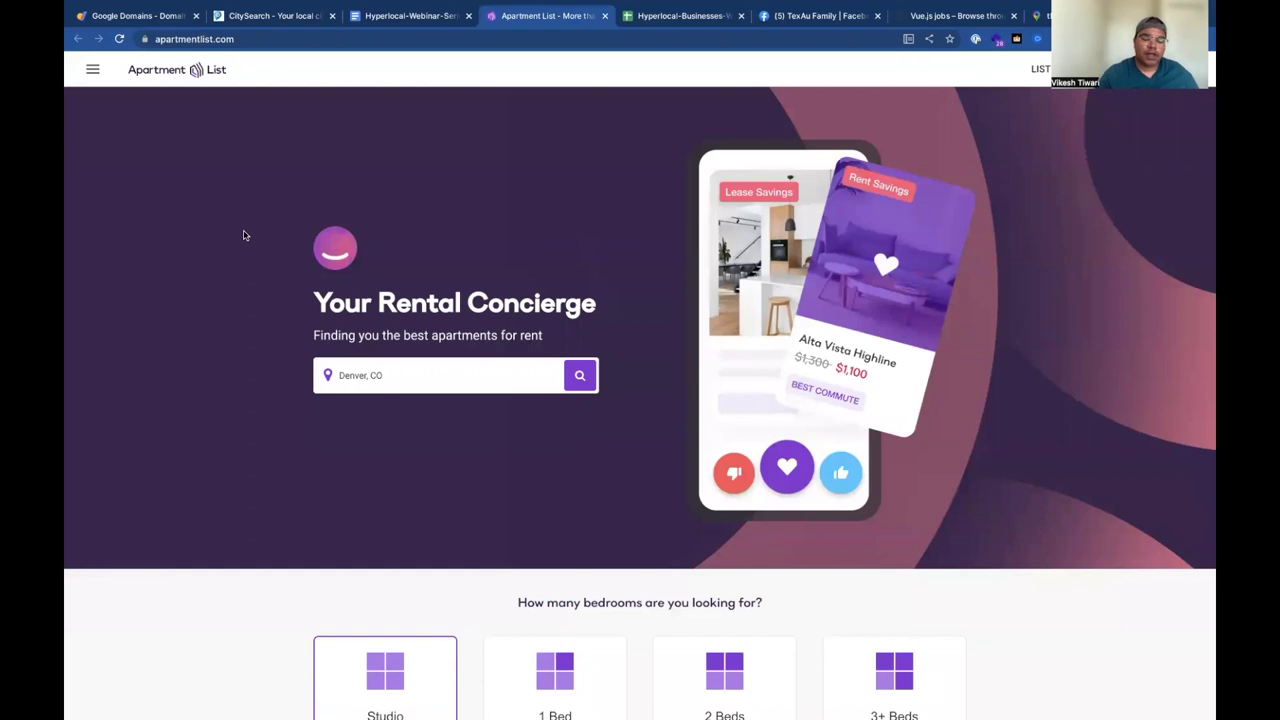
Review the Apartment List home page, from the Denver, CO location search and bedroom options down to the top apartments
scroll(246, 234, "down", 2)
scroll(246, 234, "up", 2)
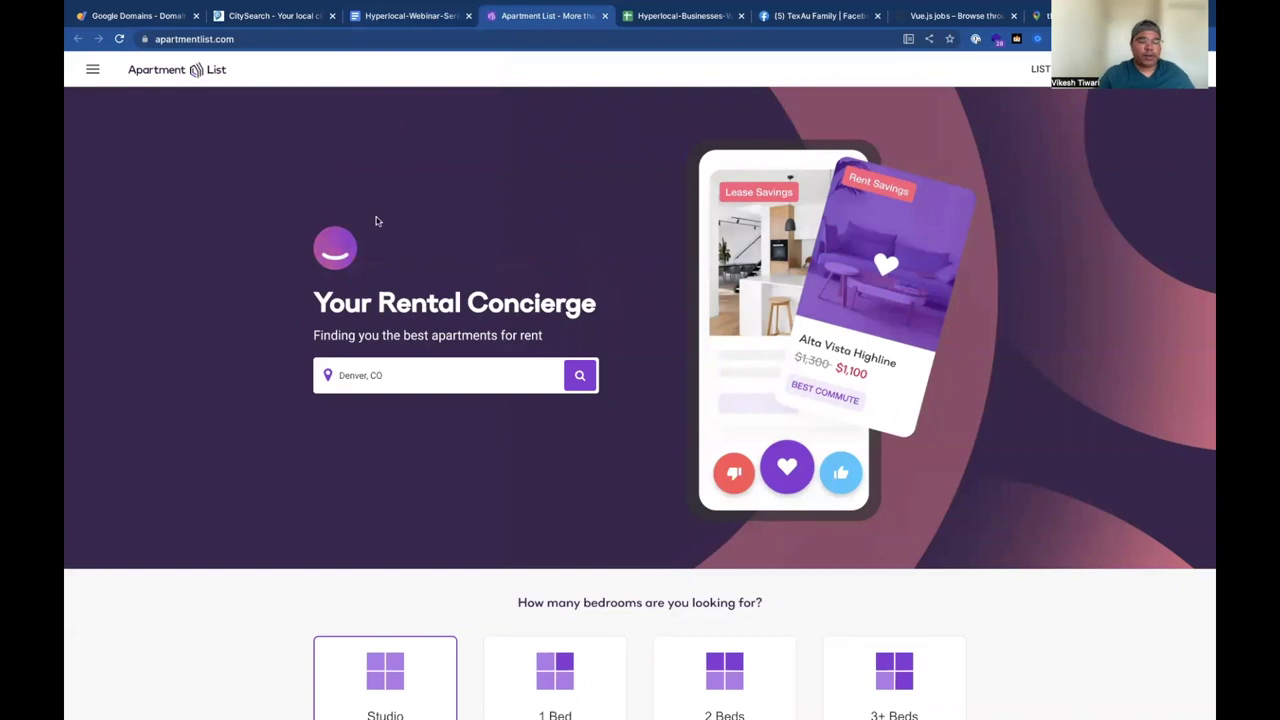
scroll(383, 166, "down", 2)
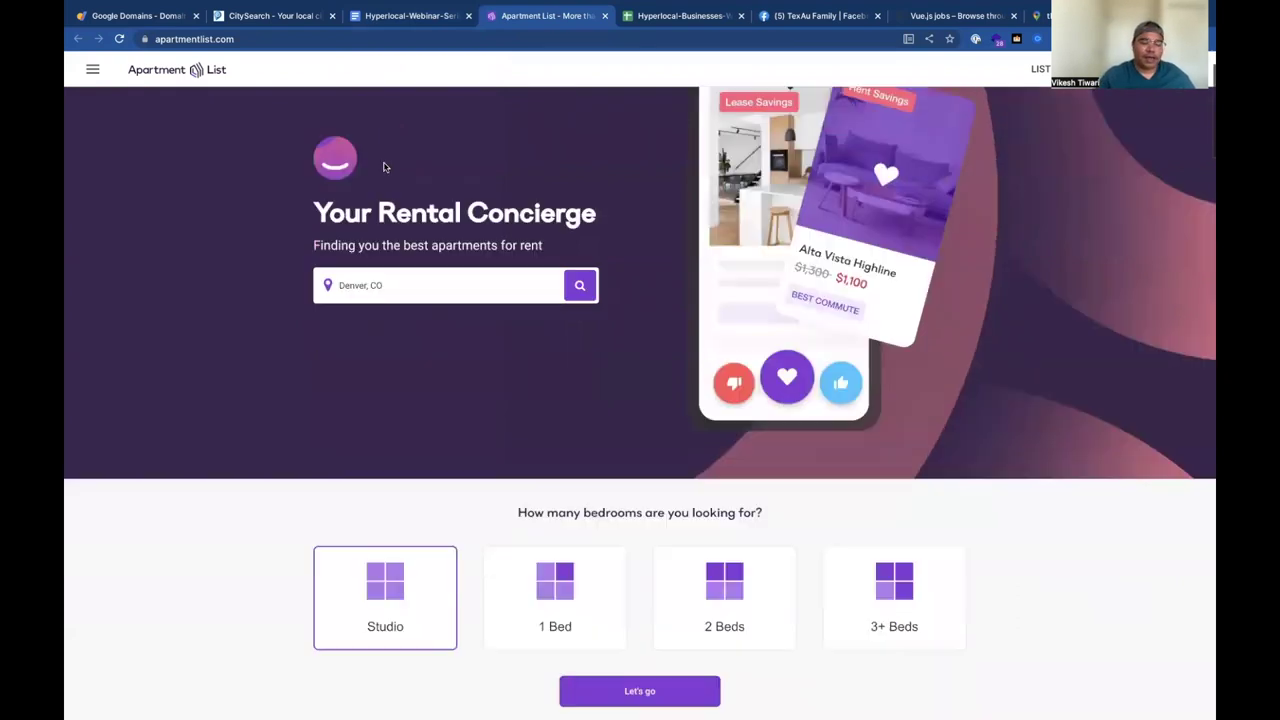
triple_click(415, 272)
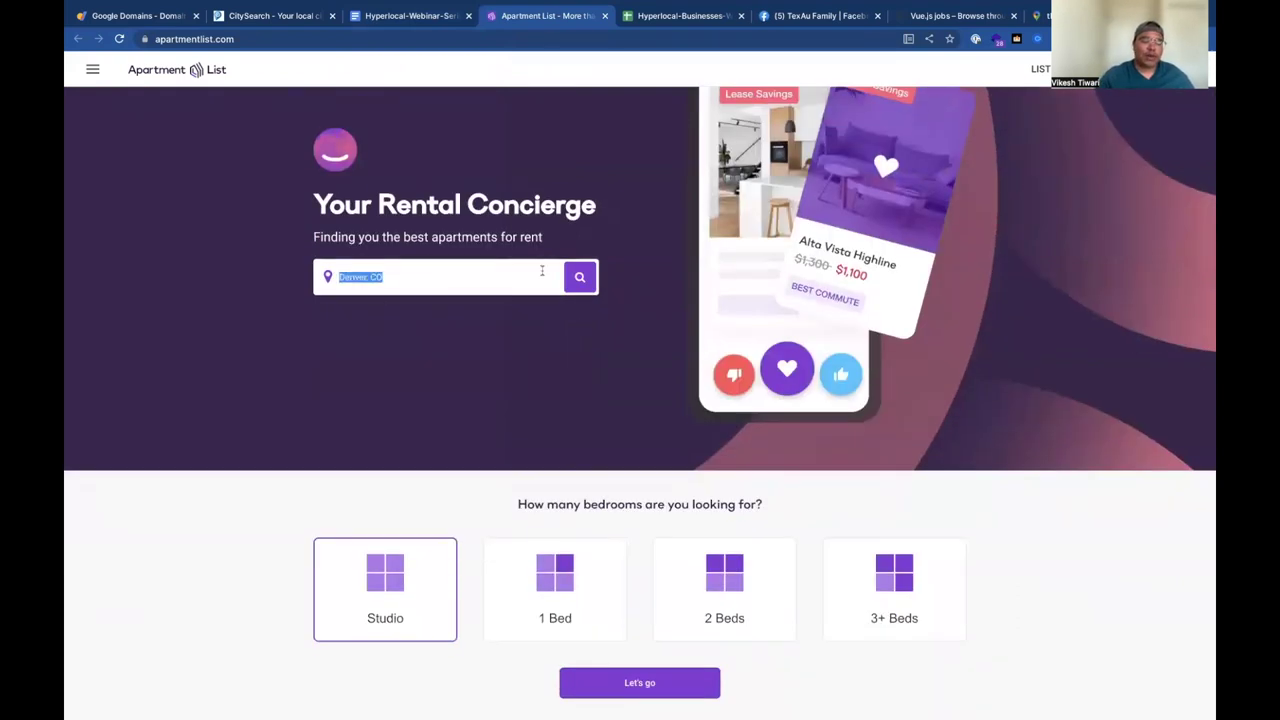
scroll(543, 327, "down", 1)
scroll(543, 328, "down", 1)
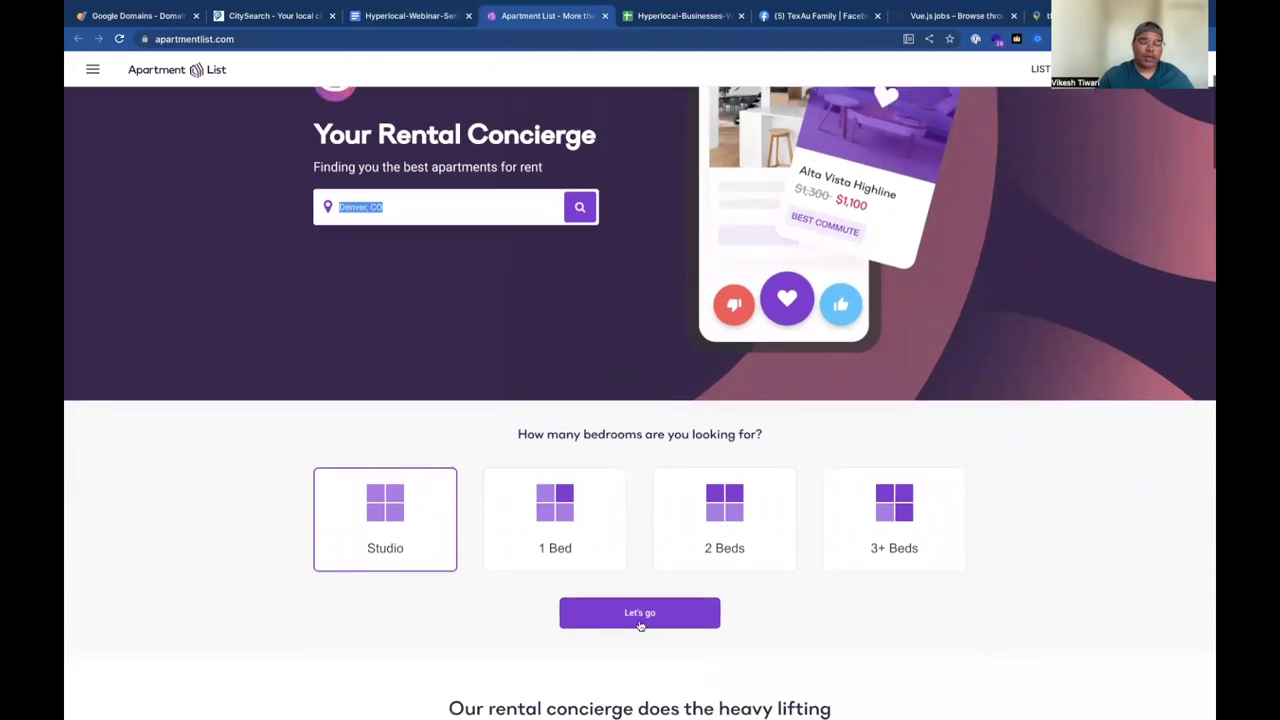
scroll(609, 481, "down", 8)
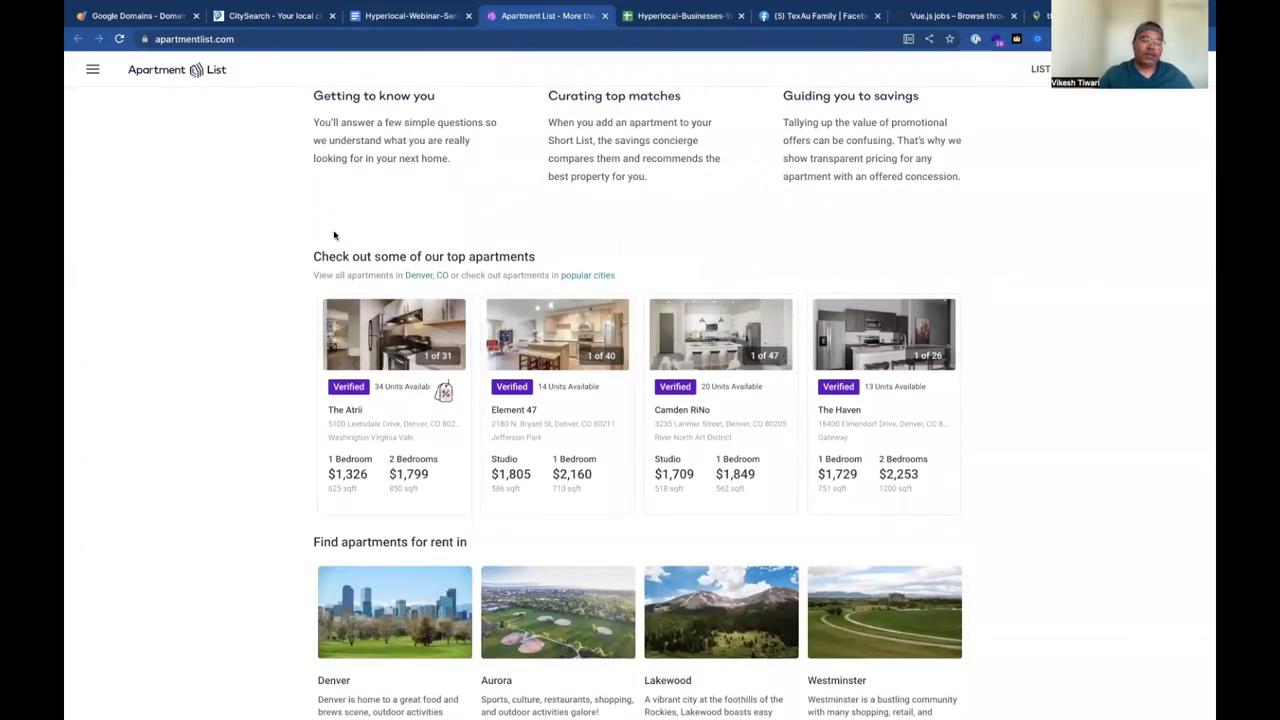
Open The Atrii listing from the top apartments and examine its overview details
left_click(397, 395)
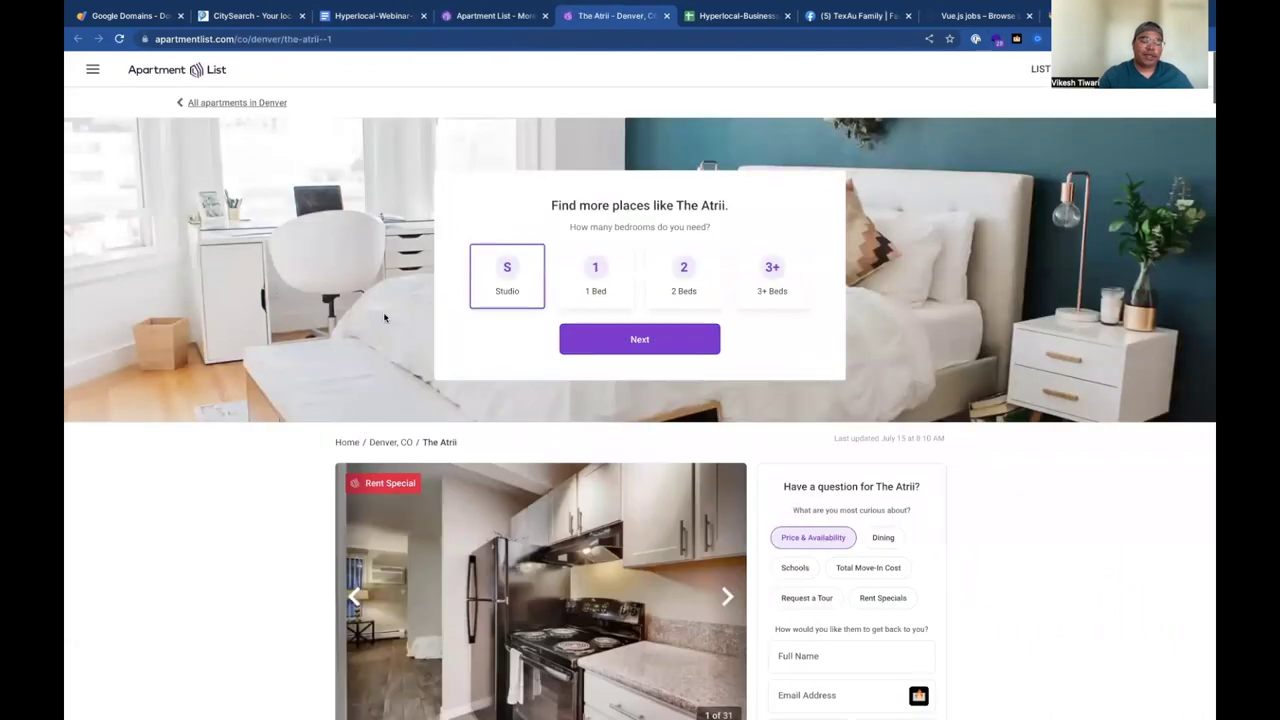
scroll(383, 318, "down", 4)
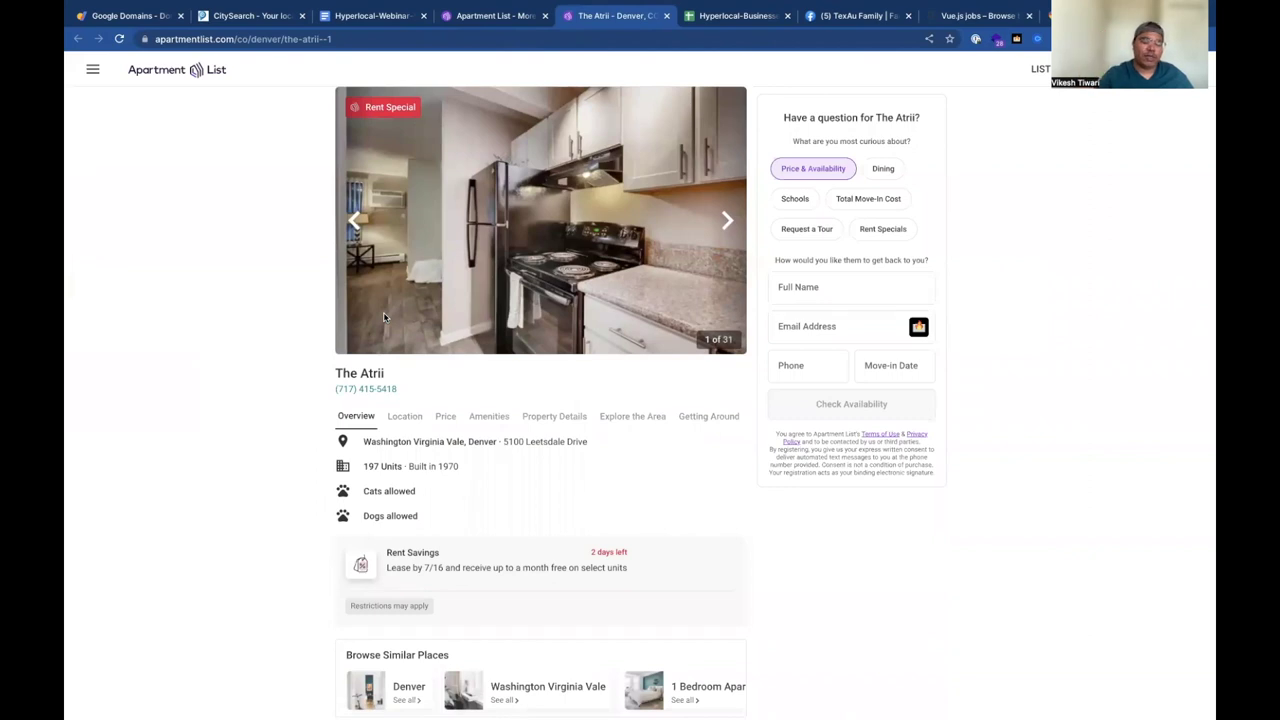
scroll(275, 402, "down", 1)
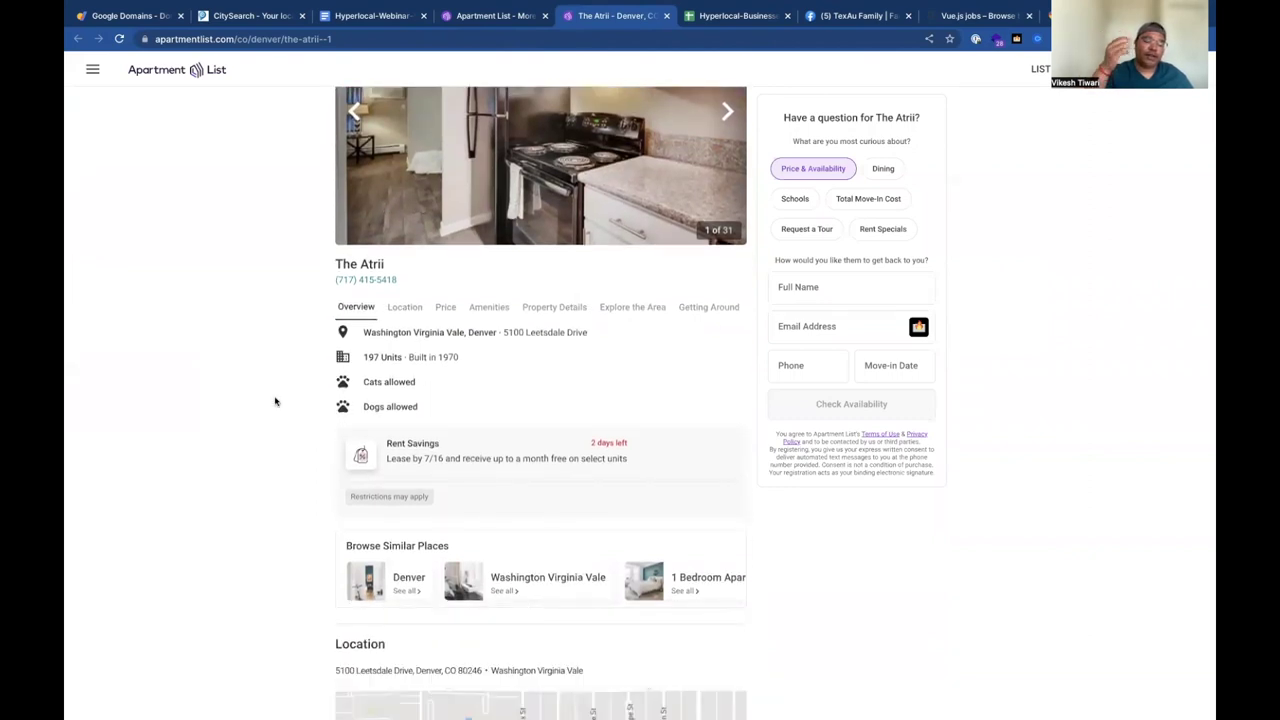
Examine The Atrii listing's location map, unit prices, amenities and property description
scroll(275, 402, "down", 3)
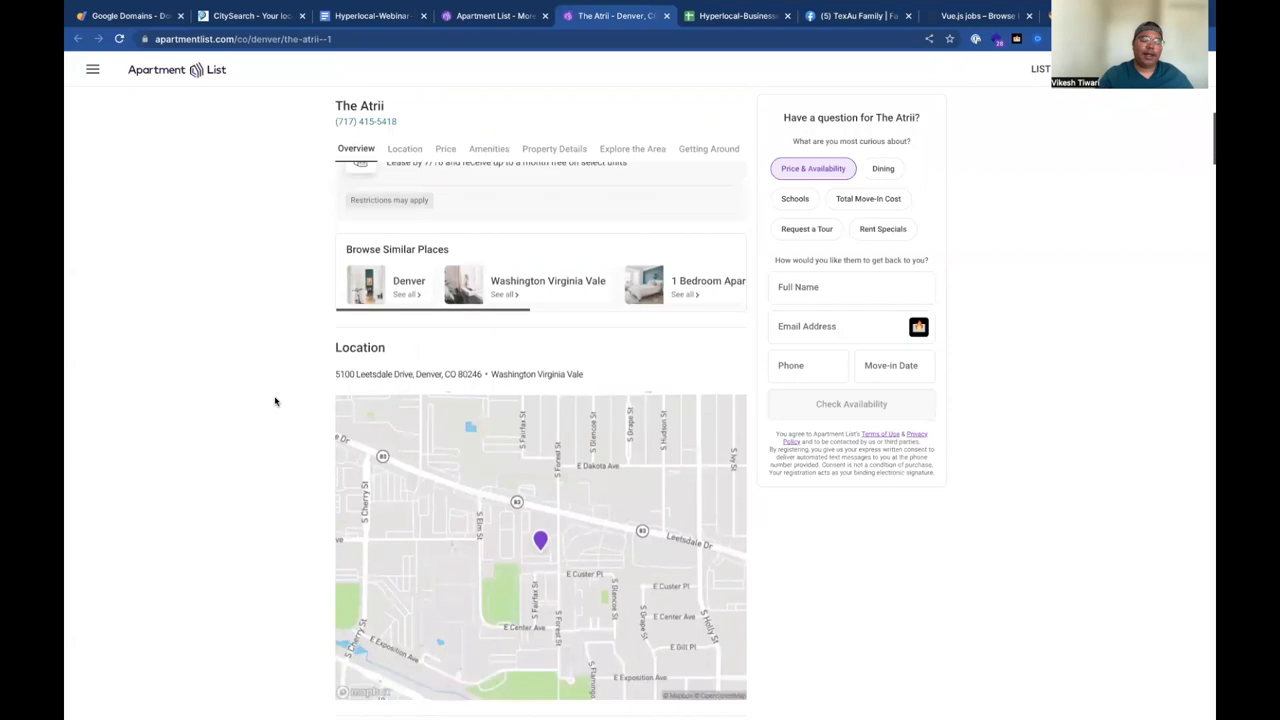
scroll(275, 402, "down", 7)
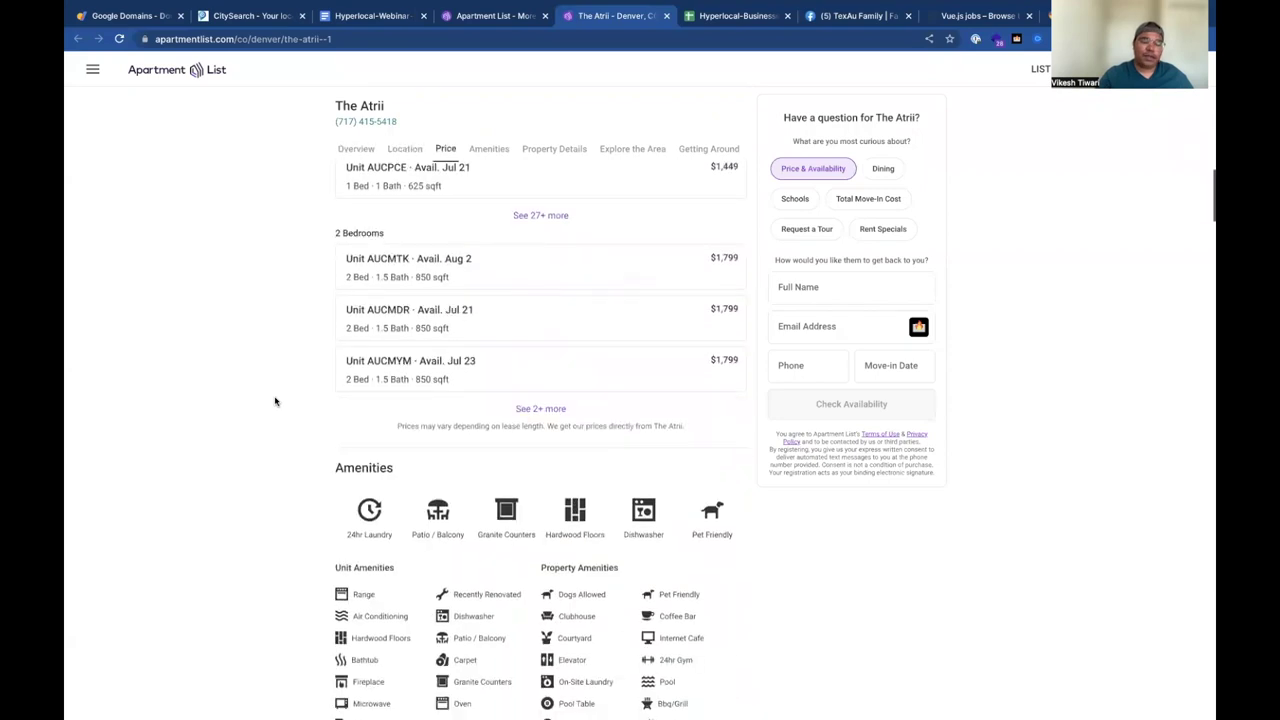
scroll(275, 402, "down", 1)
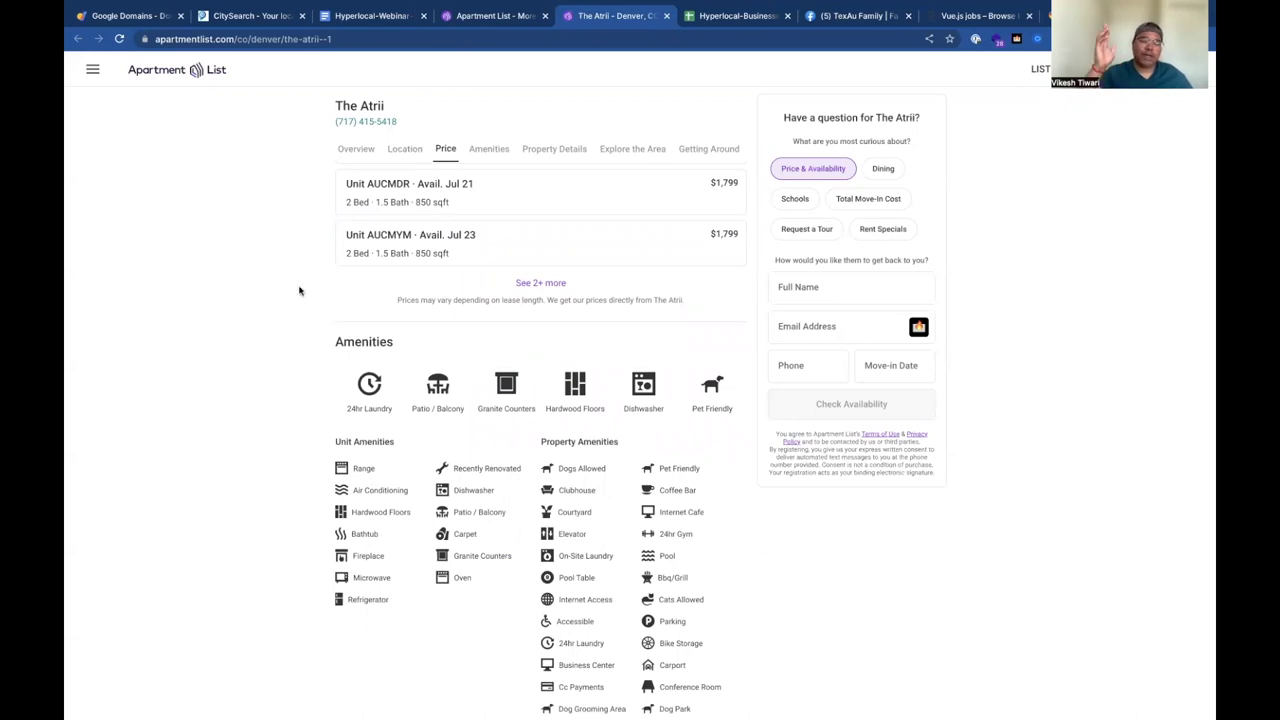
scroll(298, 290, "down", 3)
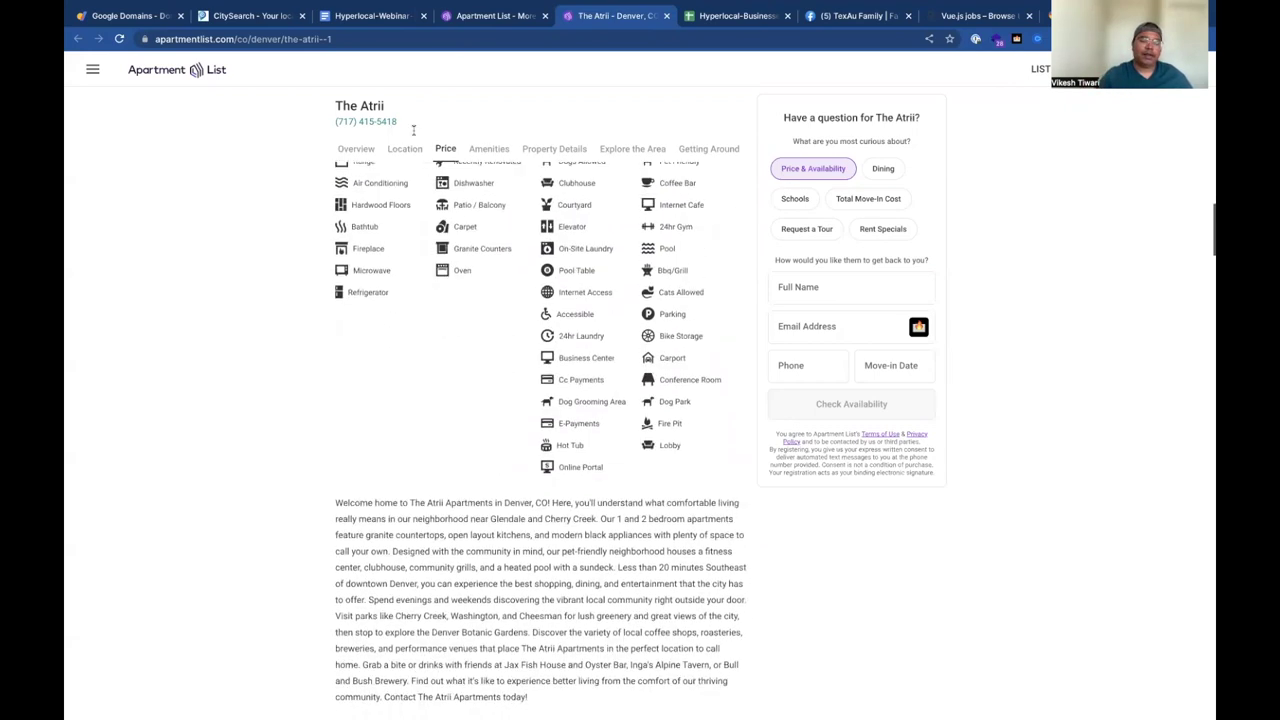
Return to the Apartment List home page and review its city, bedroom and price search sections
left_click(486, 16)
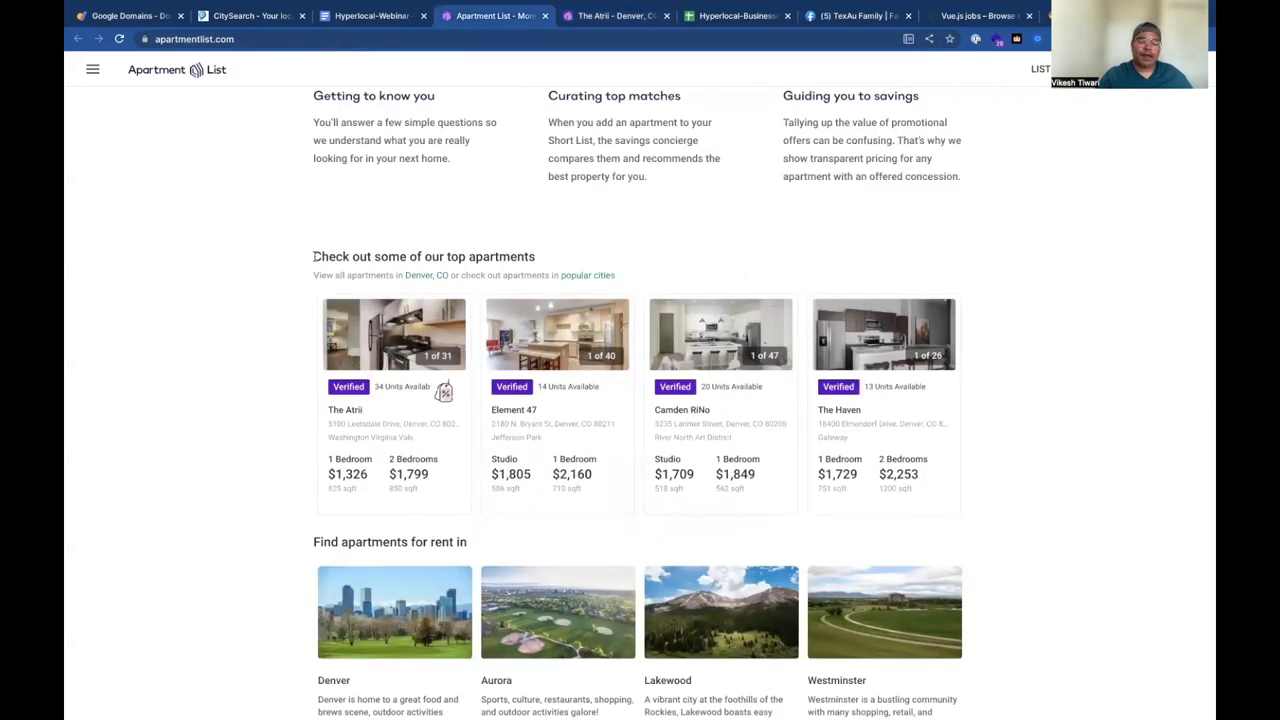
scroll(299, 288, "down", 5)
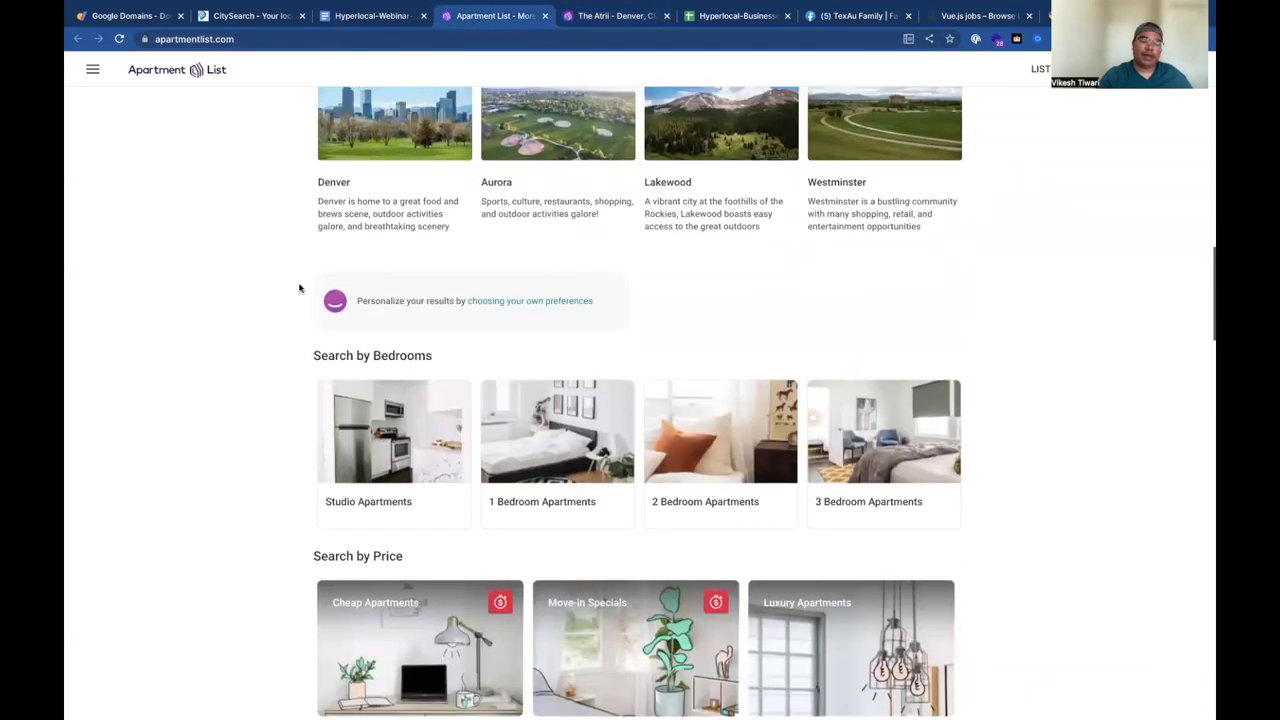
scroll(299, 288, "up", 6)
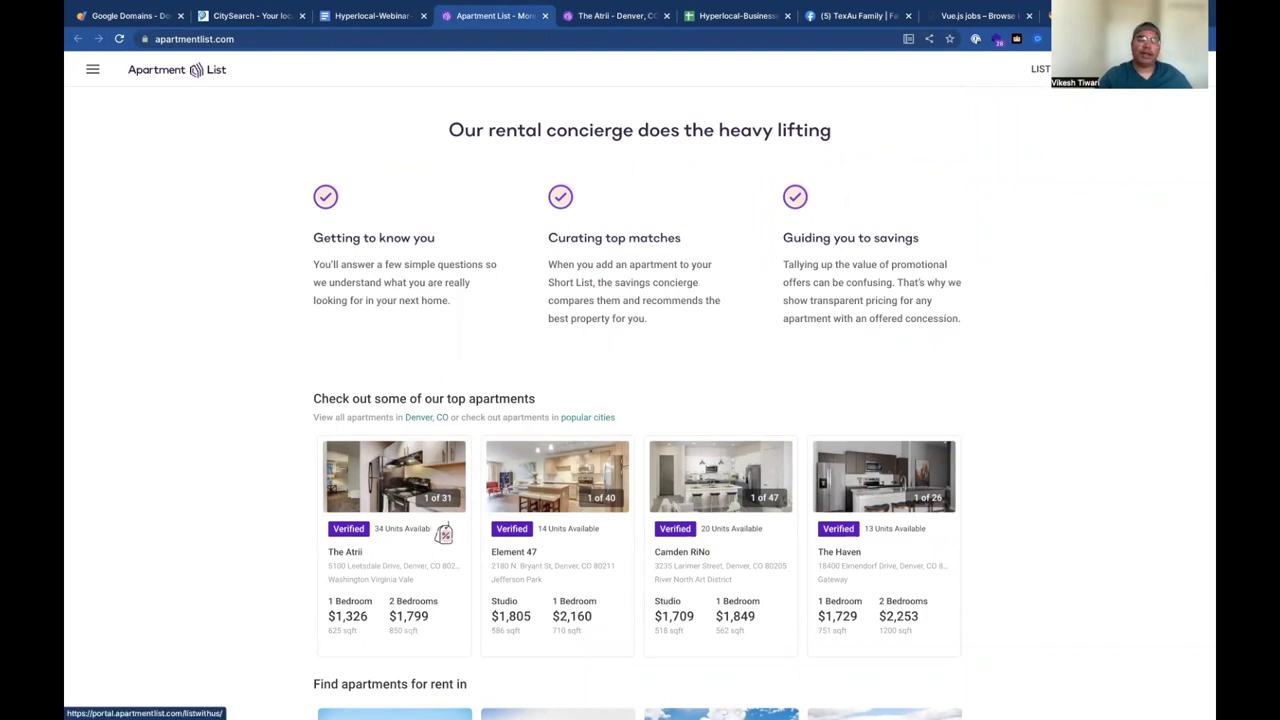
Open Apartment List's property listing page, highlight "pay-per-lease model" and review the "Why list with us?" section
left_click(1040, 69)
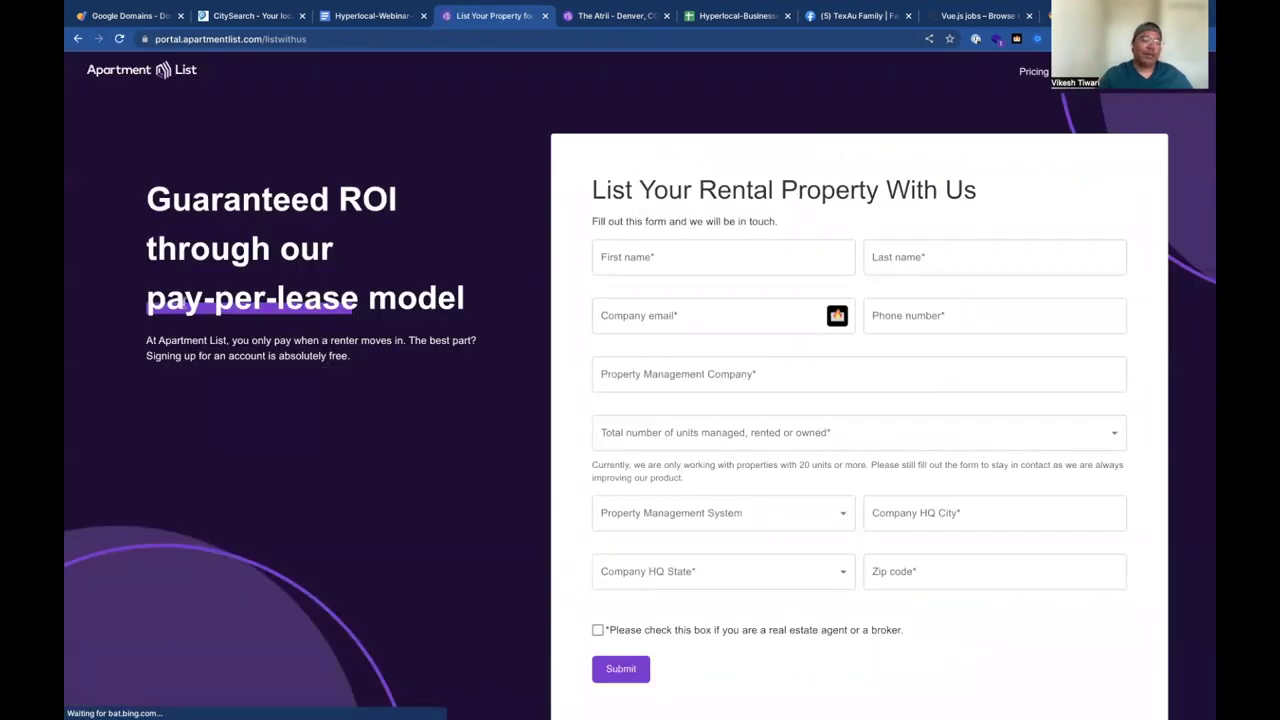
left_click_drag(166, 300, 466, 300)
scroll(331, 374, "down", 1)
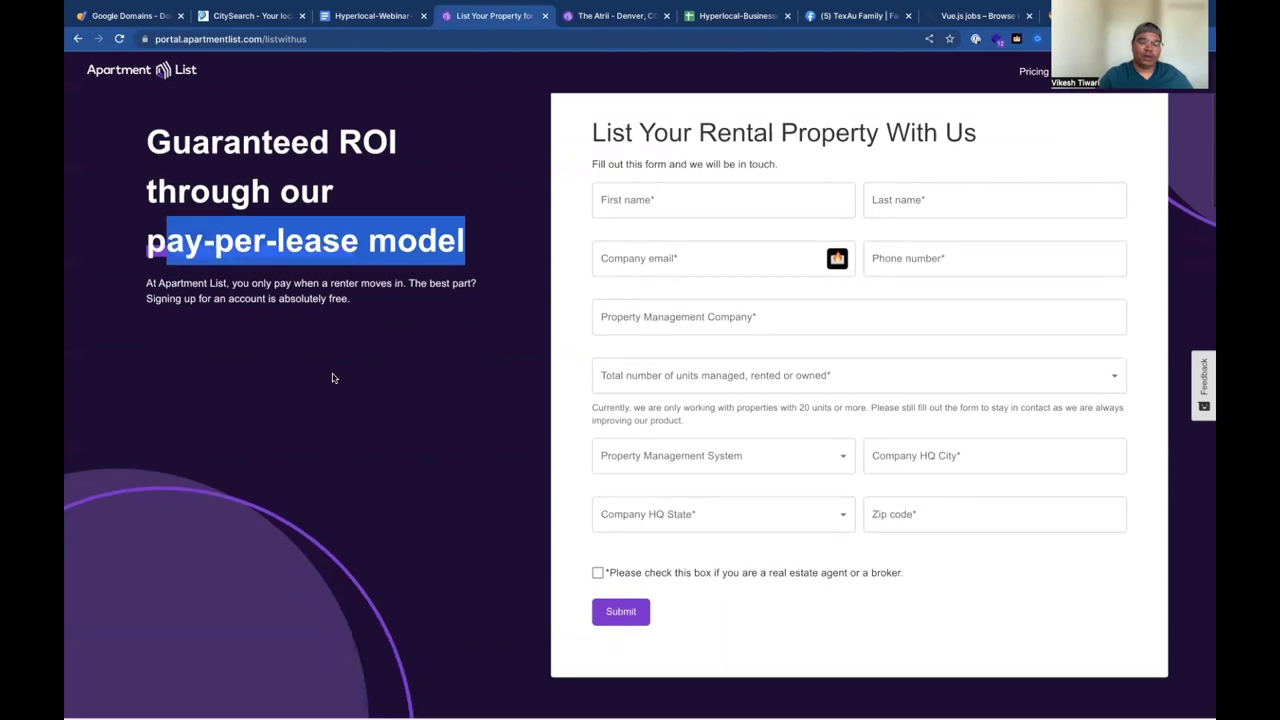
scroll(531, 466, "down", 6)
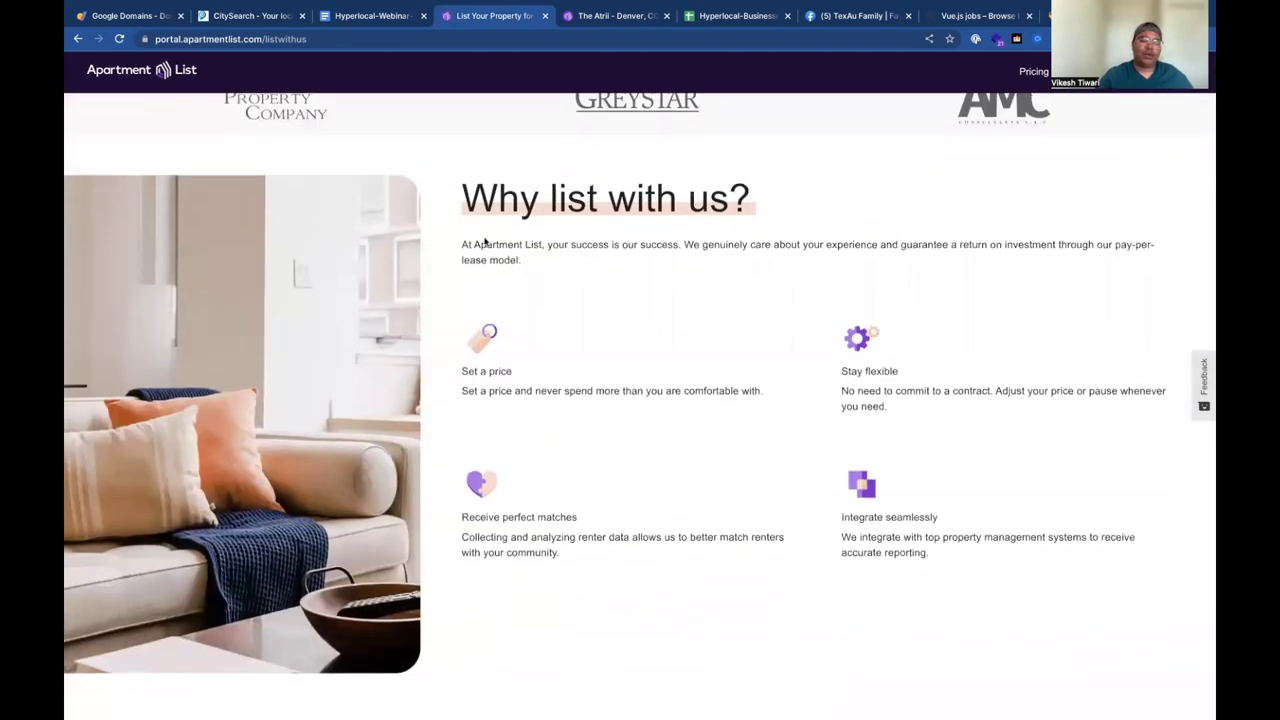
scroll(485, 240, "up", 6)
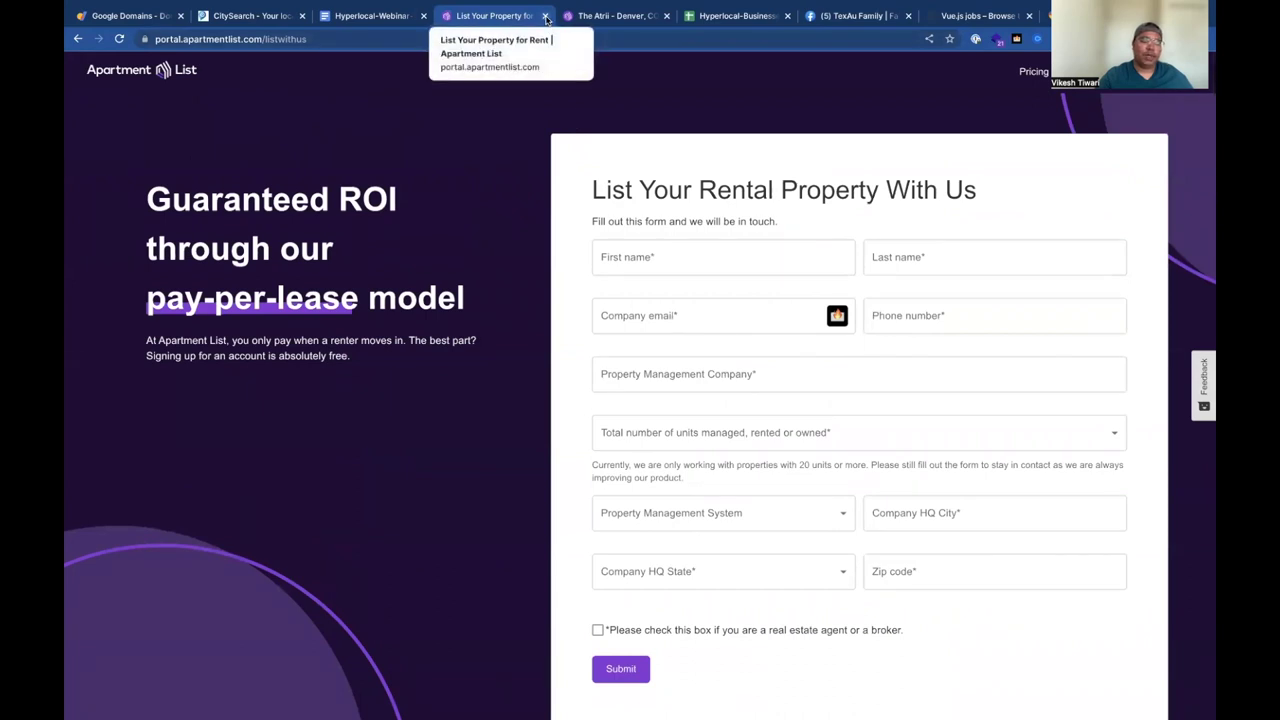
Return to the Hyperlocal-Webinar-Series notes, close both Apartment List pages and go to the "Ok so Let's start!" section
left_click(381, 16)
left_click(545, 16)
left_click(545, 16)
scroll(408, 350, "down", 3)
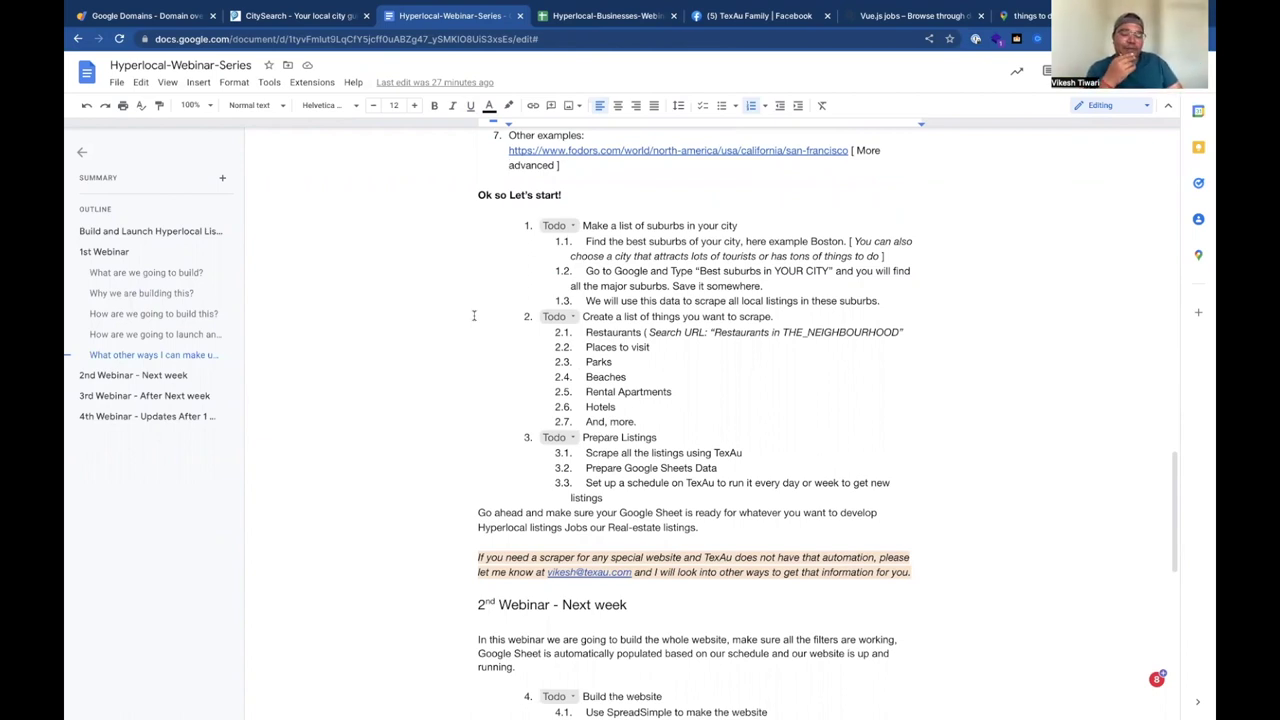
scroll(474, 316, "down", 1)
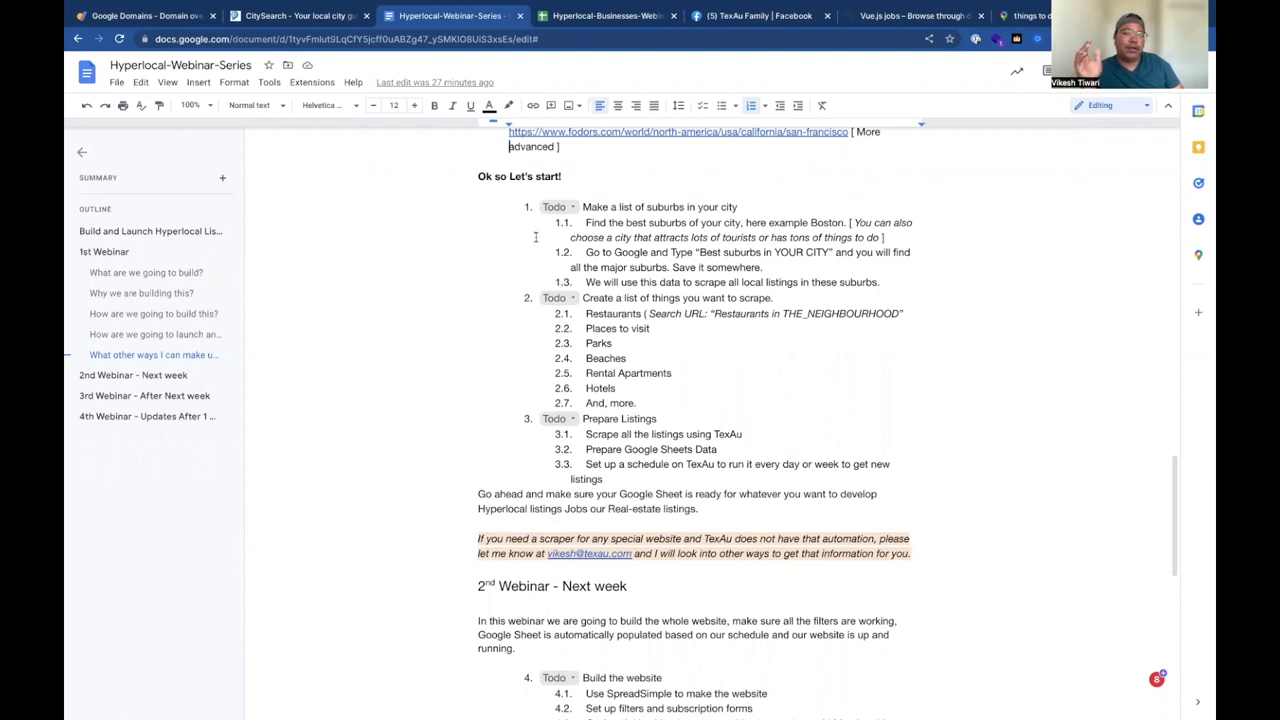
Add the line "We are going to build bostonlocals.com" beneath "Ok so Let's start!"
left_click(587, 175)
key("Return")
type("We are going to build bostlo")
key("BackSpace")
key("BackSpace")
type("onlocals.com")
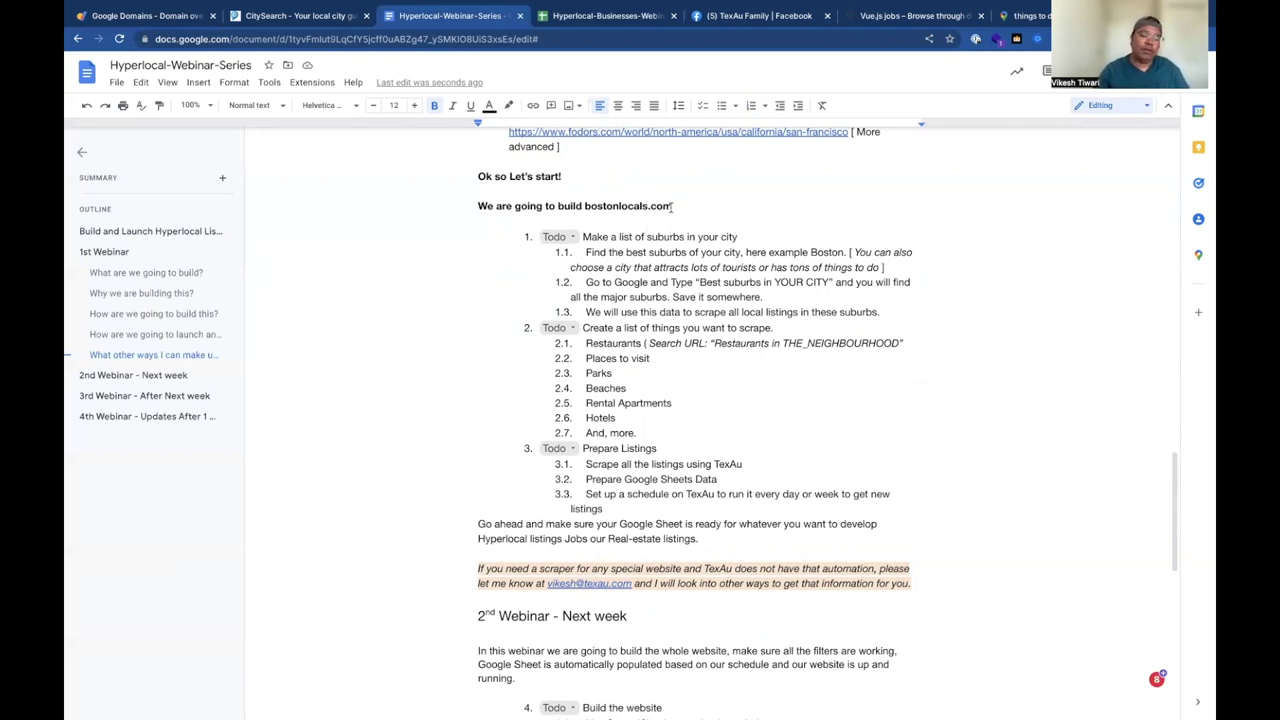
left_click_drag(672, 207, 586, 203)
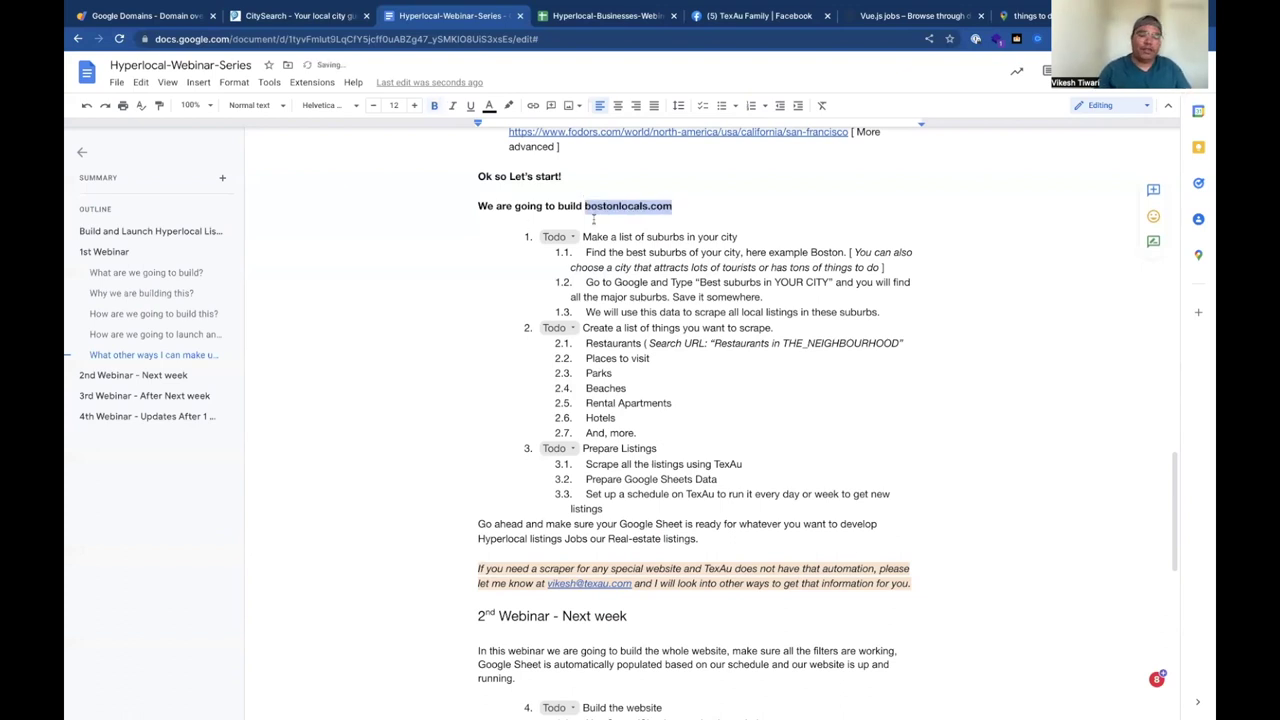
left_click(533, 105)
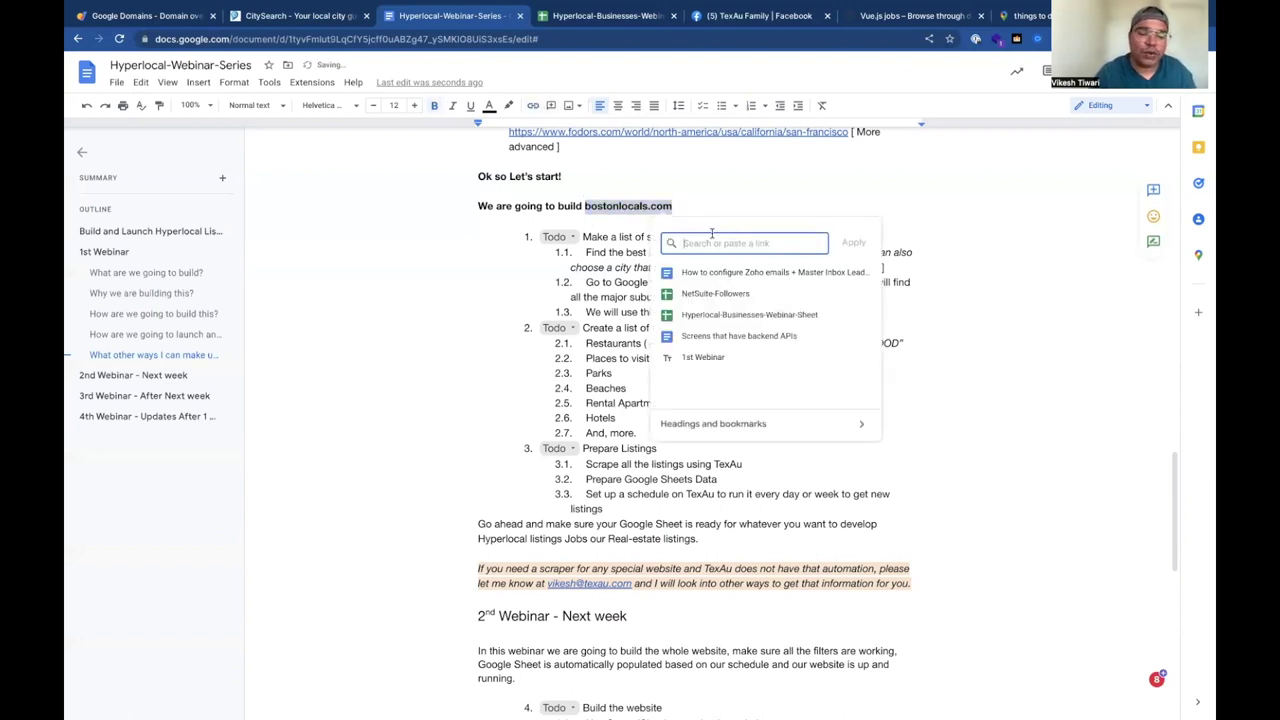
left_click(705, 206)
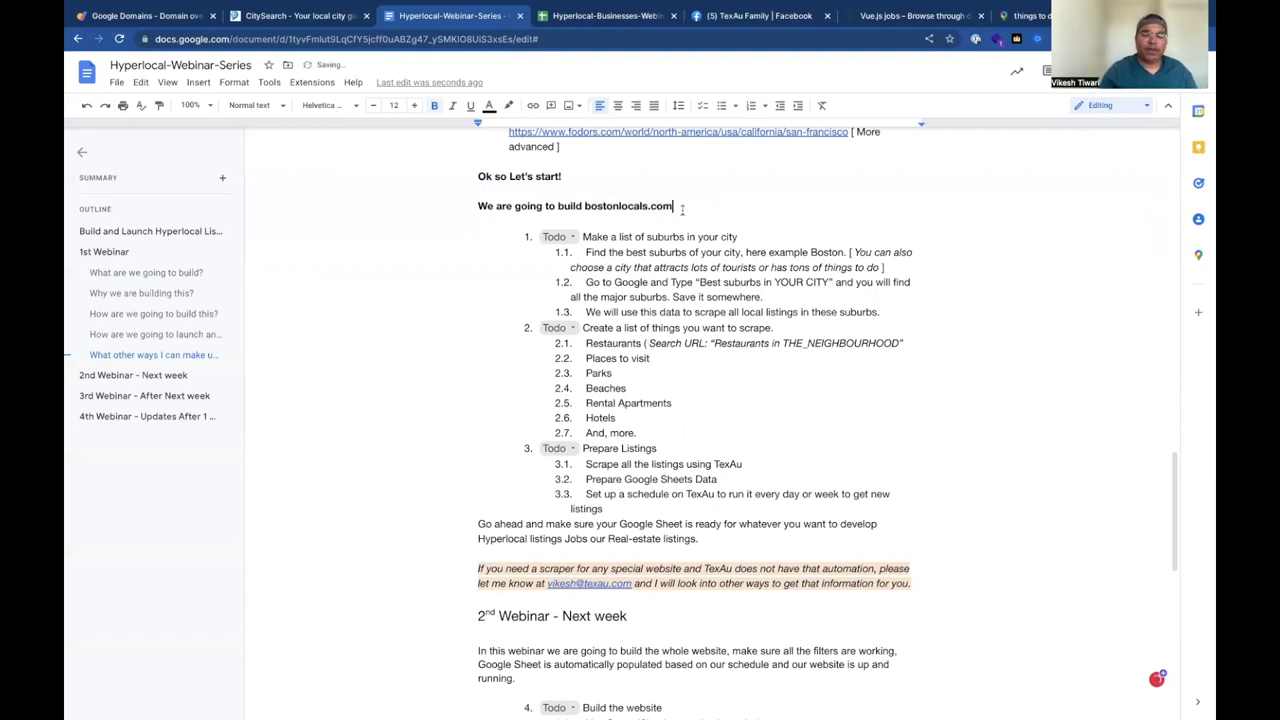
Highlight bostonlocals.com in the added line and point out the Boston example in item 1.1 about finding the best suburbs
left_click_drag(681, 209, 585, 205)
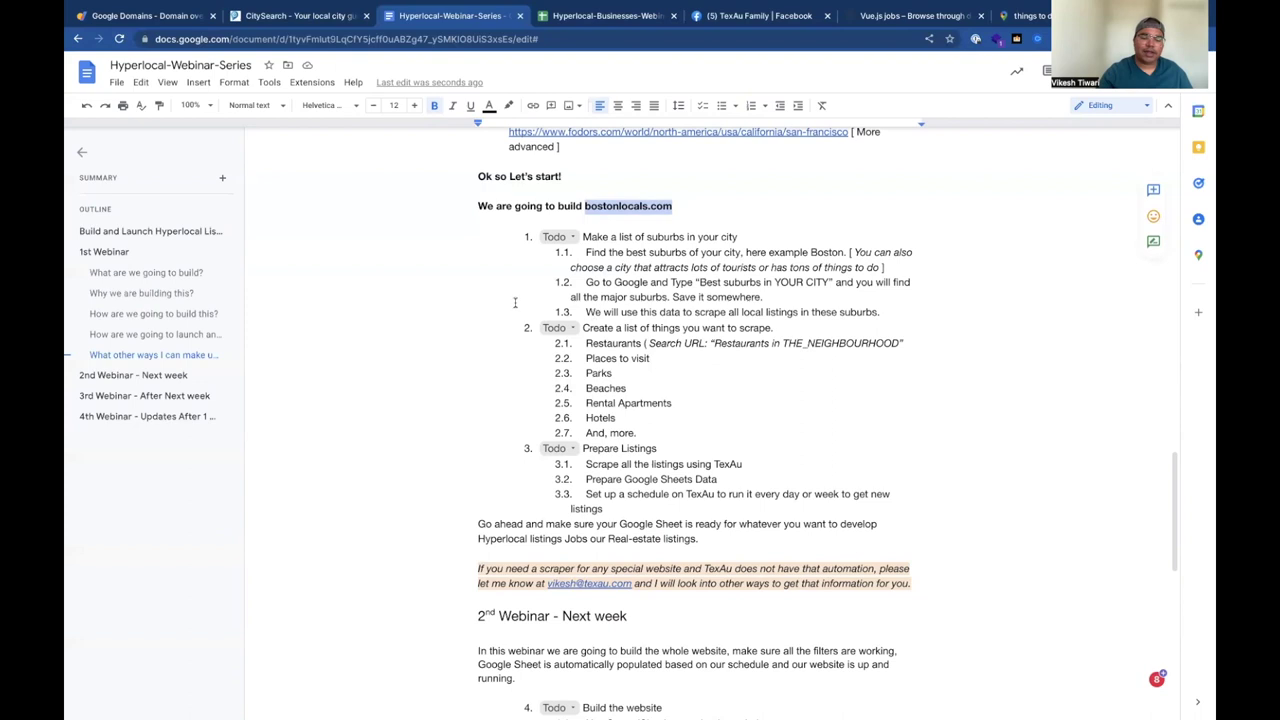
scroll(613, 220, "down", 1)
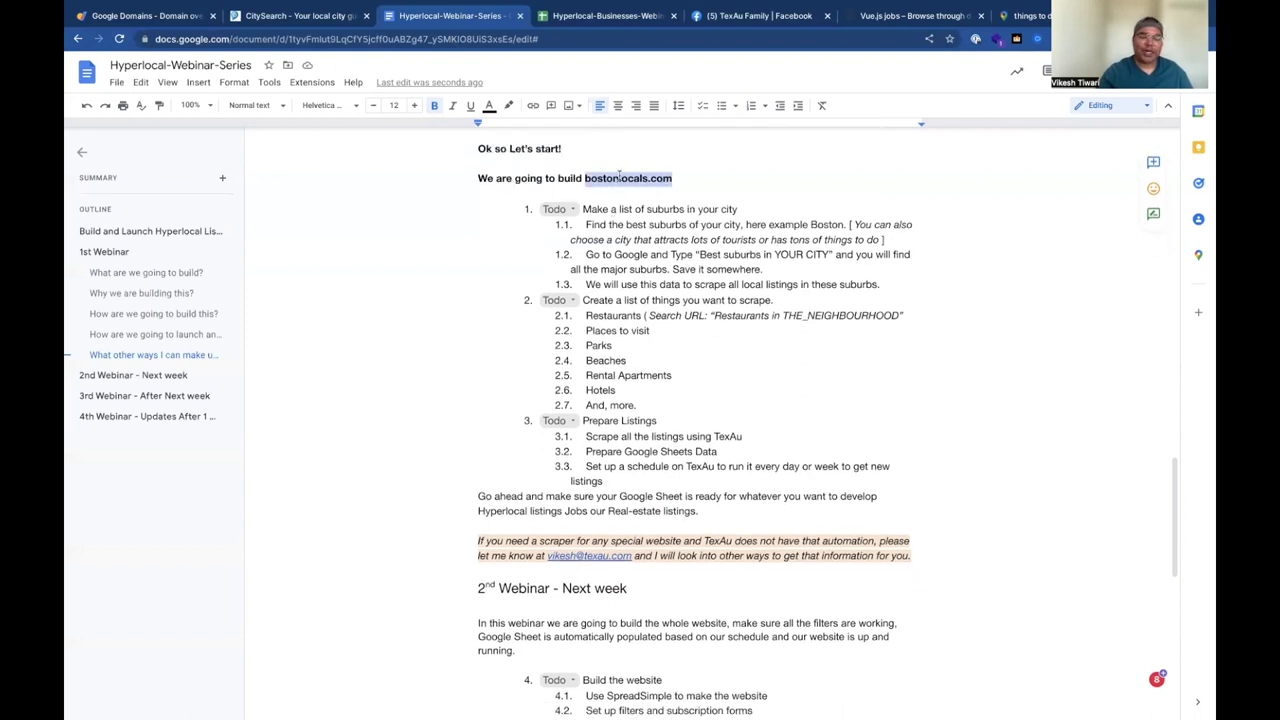
left_click(625, 178)
double_click(620, 178)
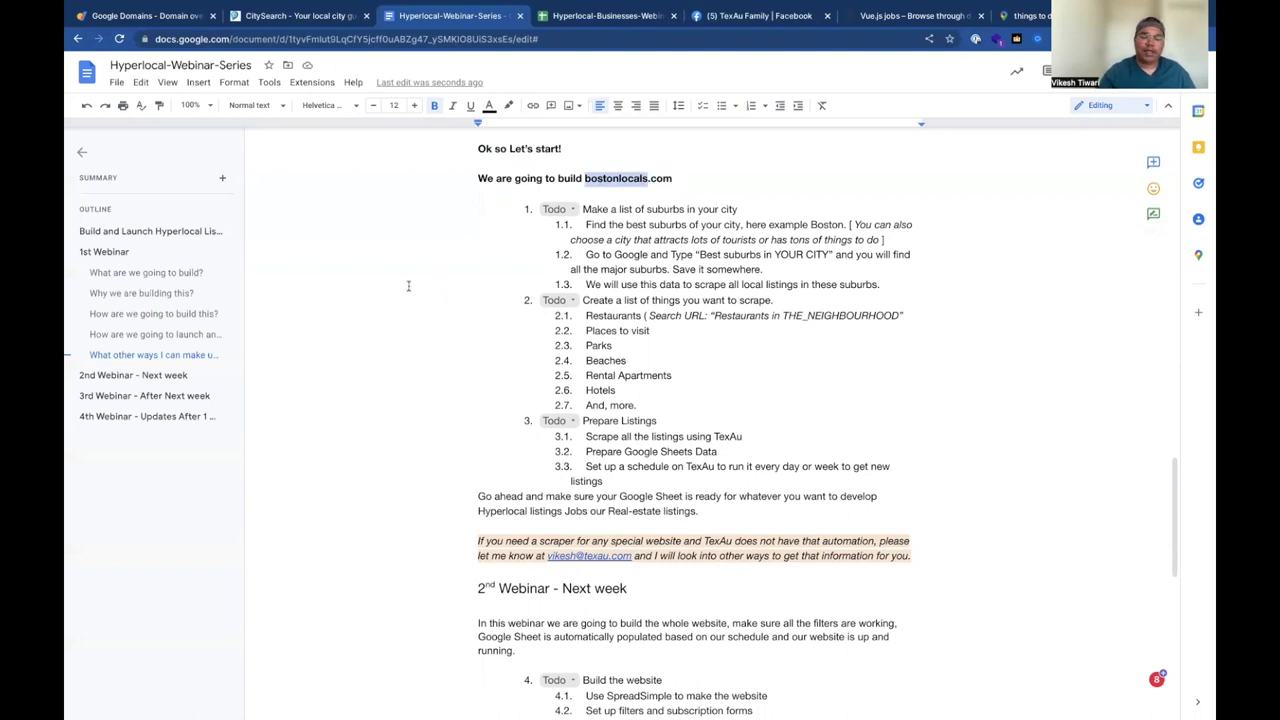
scroll(408, 286, "down", 1)
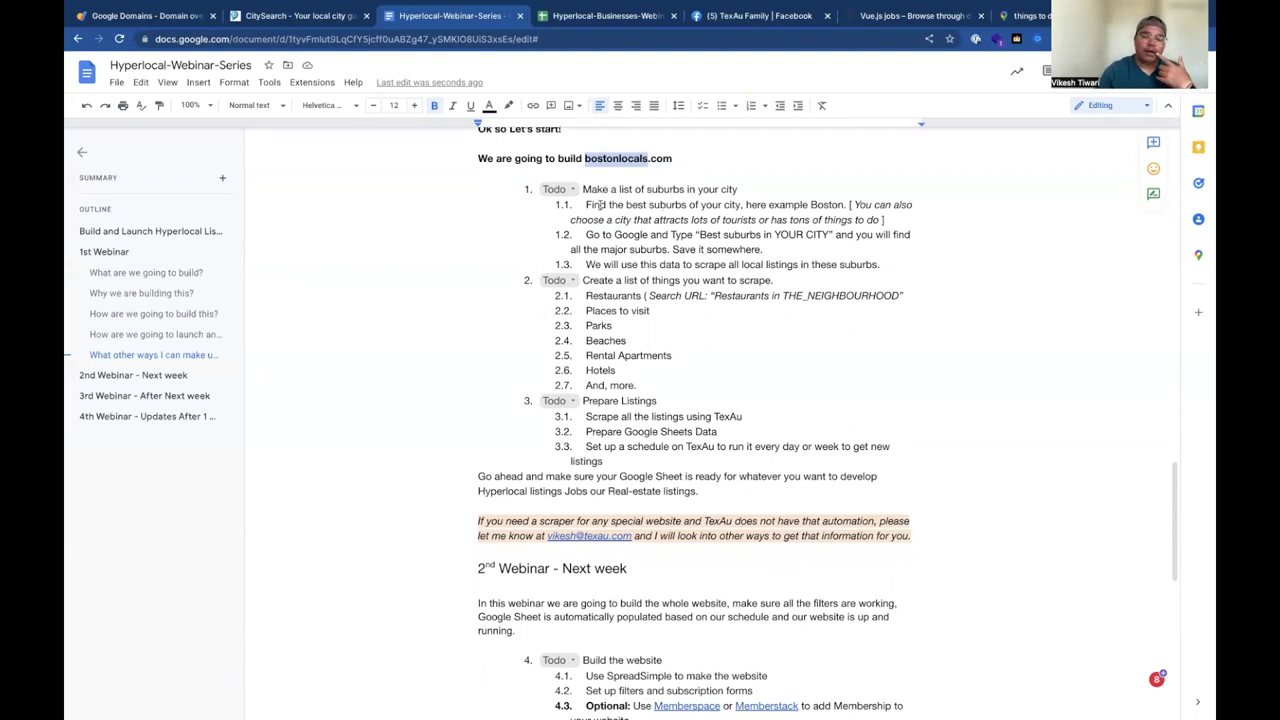
left_click(591, 205)
left_click_drag(763, 199, 847, 207)
left_click(867, 204)
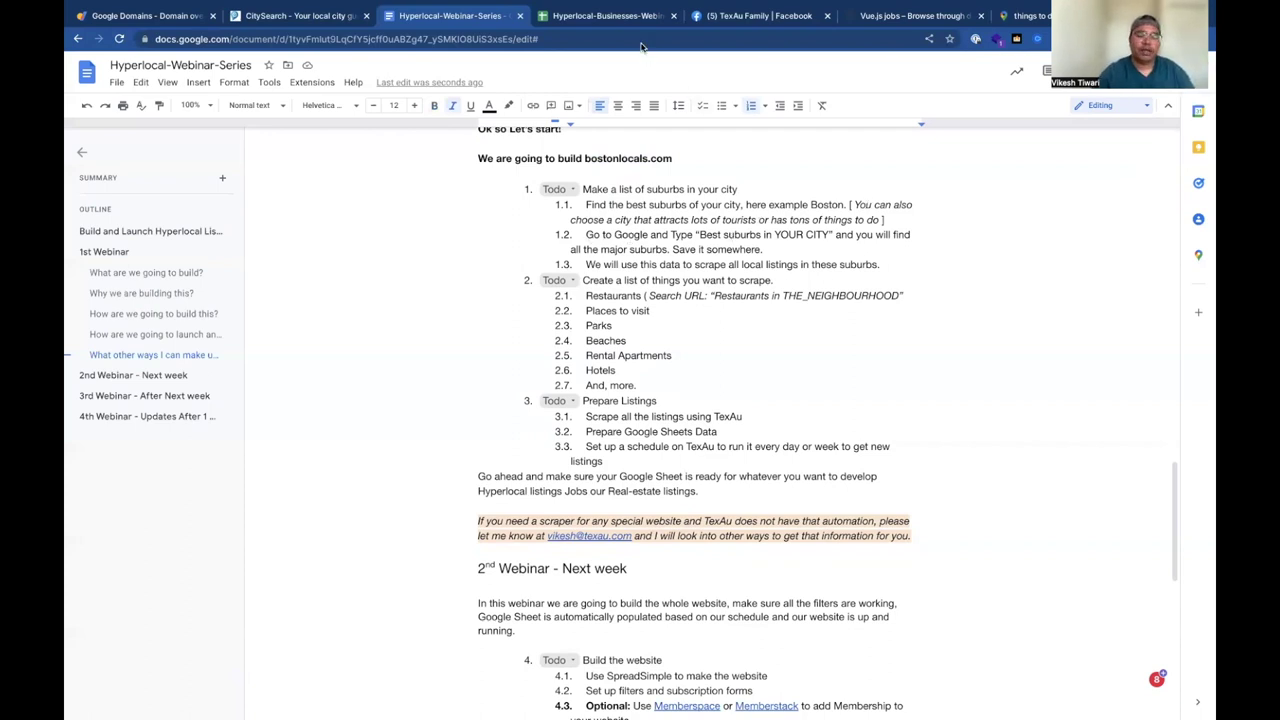
Switch to Hyperlocal-Businesses-Webinar-Sheet and look through the Boston Neighborhoods column
left_click(617, 14)
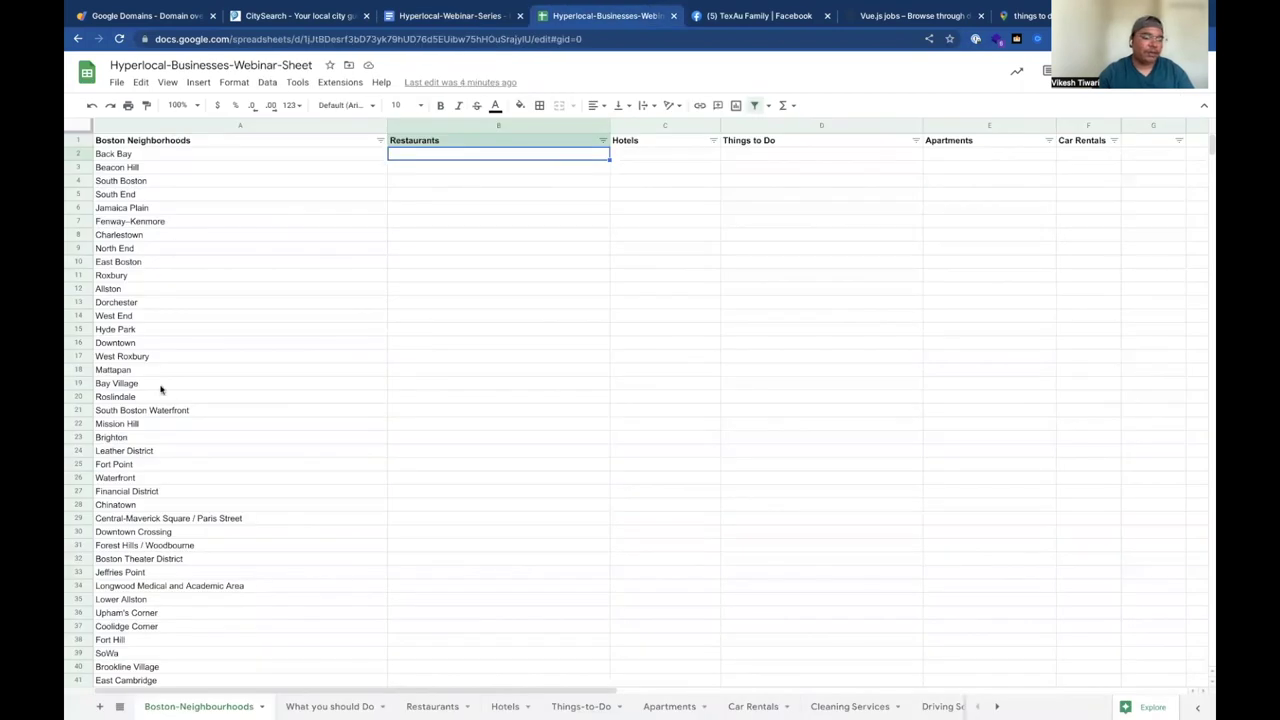
scroll(160, 390, "down", 3)
scroll(160, 390, "down", 3)
scroll(405, 232, "up", 6)
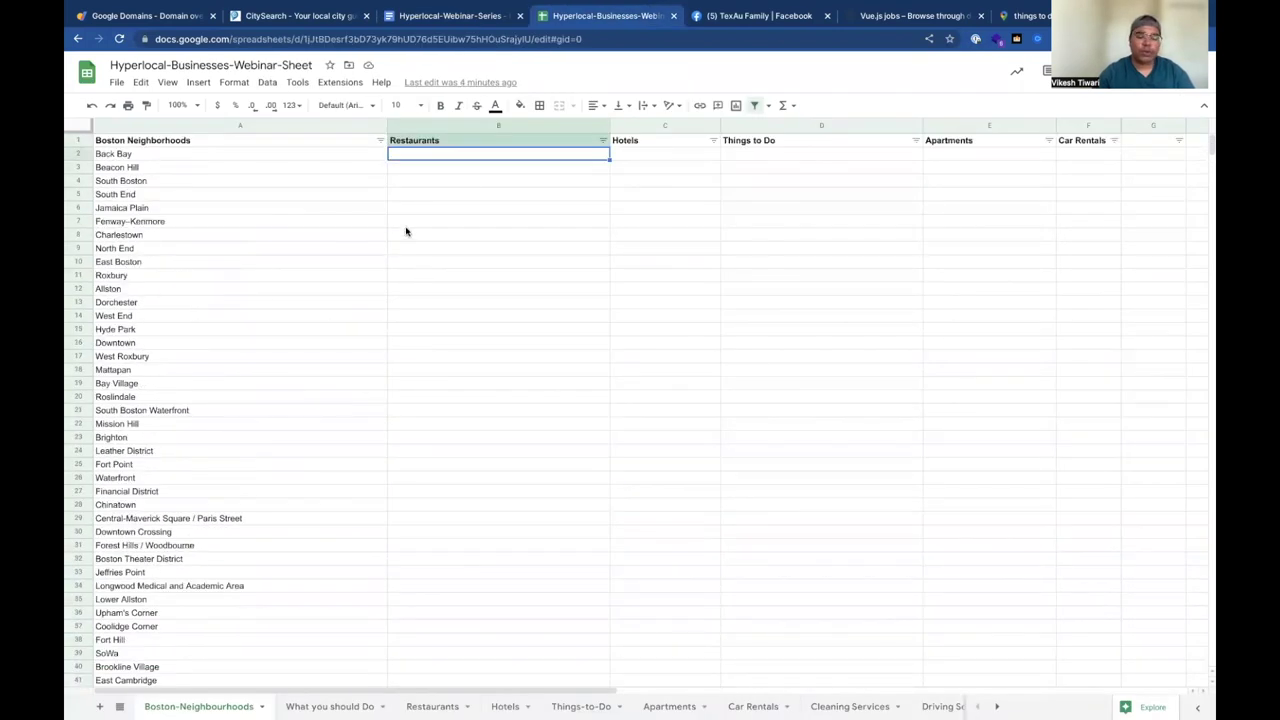
Search Google in a new tab for "best neighborhoods in boston"
key("ctrl+t")
type("best")
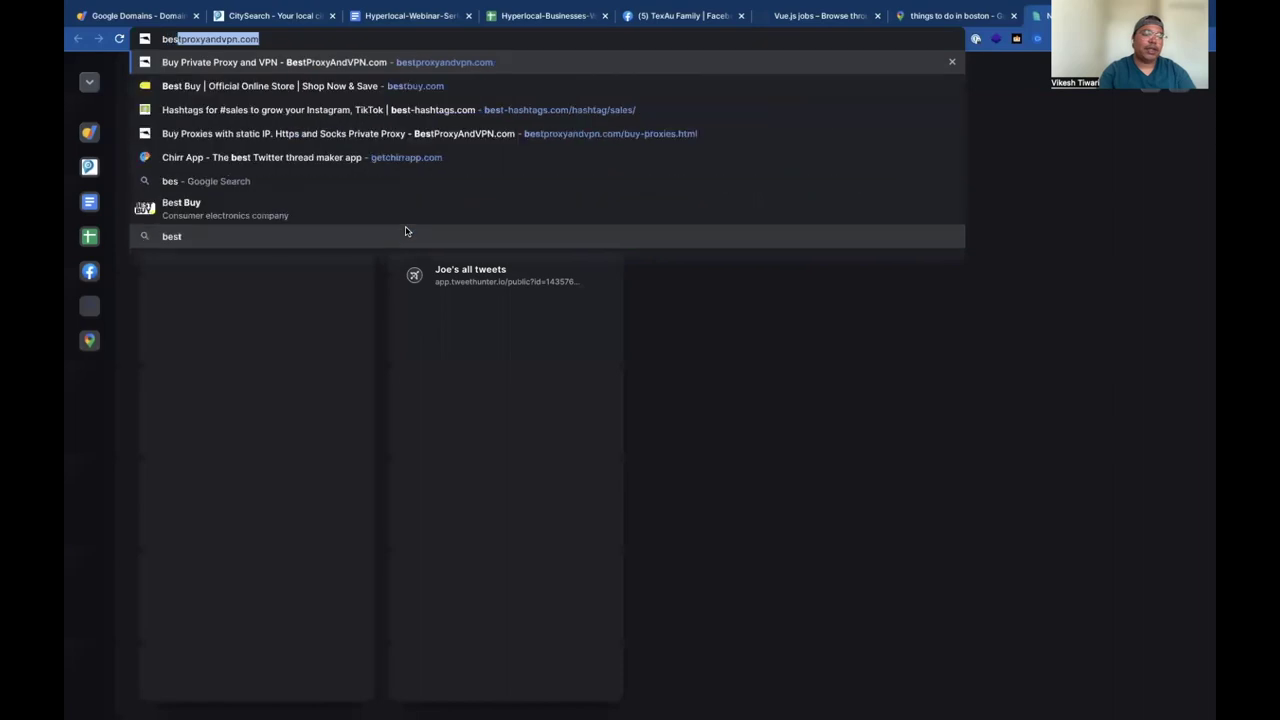
key("BackSpace")
key("BackSpace")
type("tsy")
key("BackSpace")
key("BackSpace")
key("BackSpace")
type("st ")
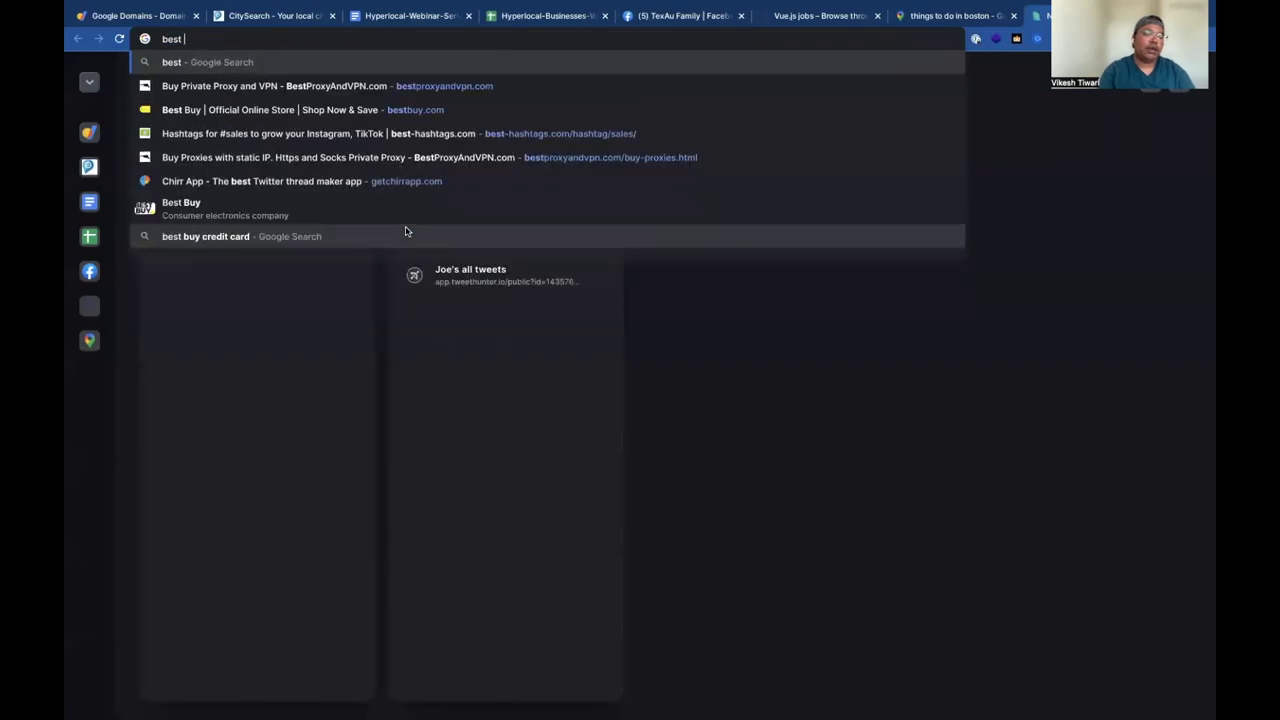
type("neigh")
type("borhoods in boston")
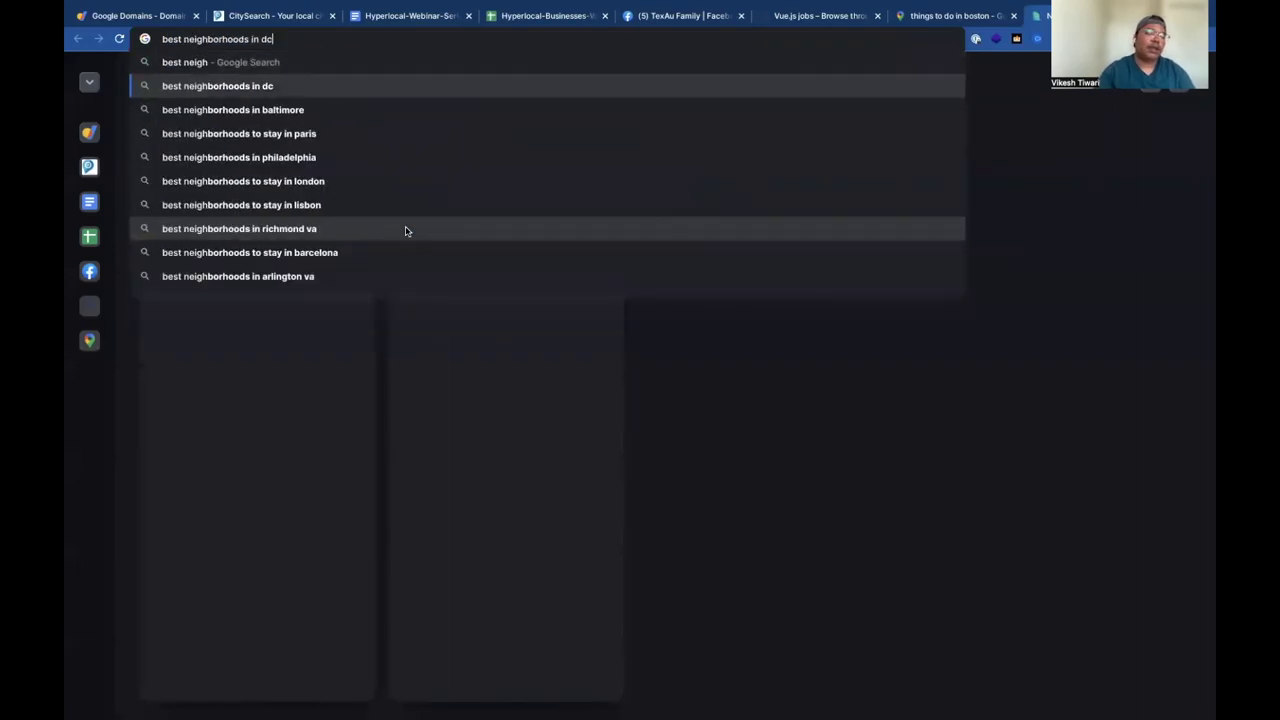
key("Return")
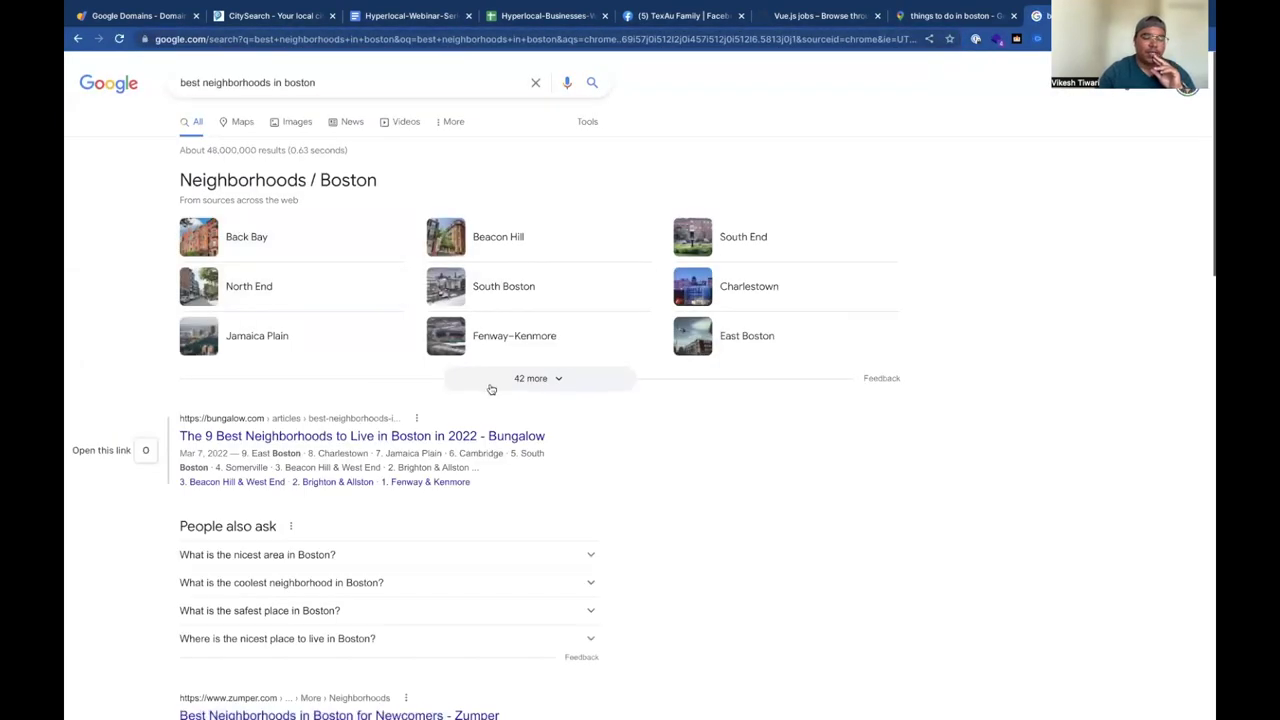
Expand the full list of Boston neighborhoods in the search results and look through it
left_click(487, 386)
scroll(149, 499, "down", 1)
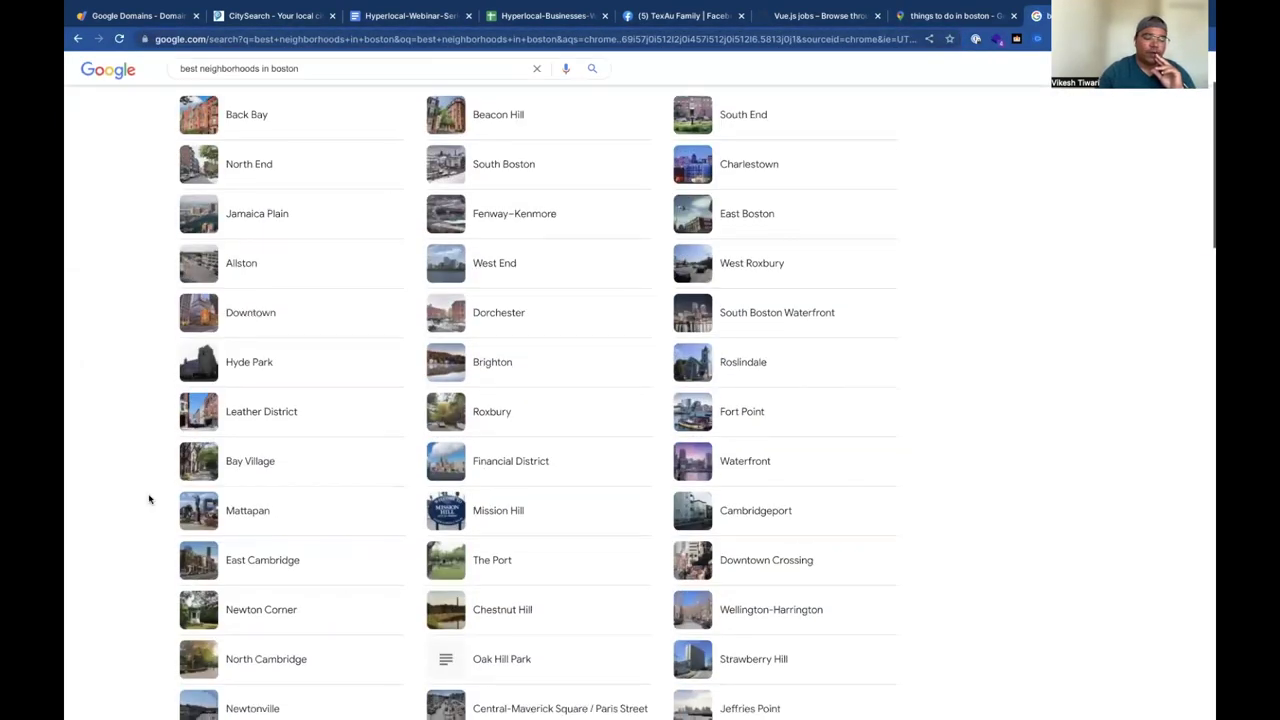
scroll(149, 499, "down", 4)
scroll(149, 499, "up", 5)
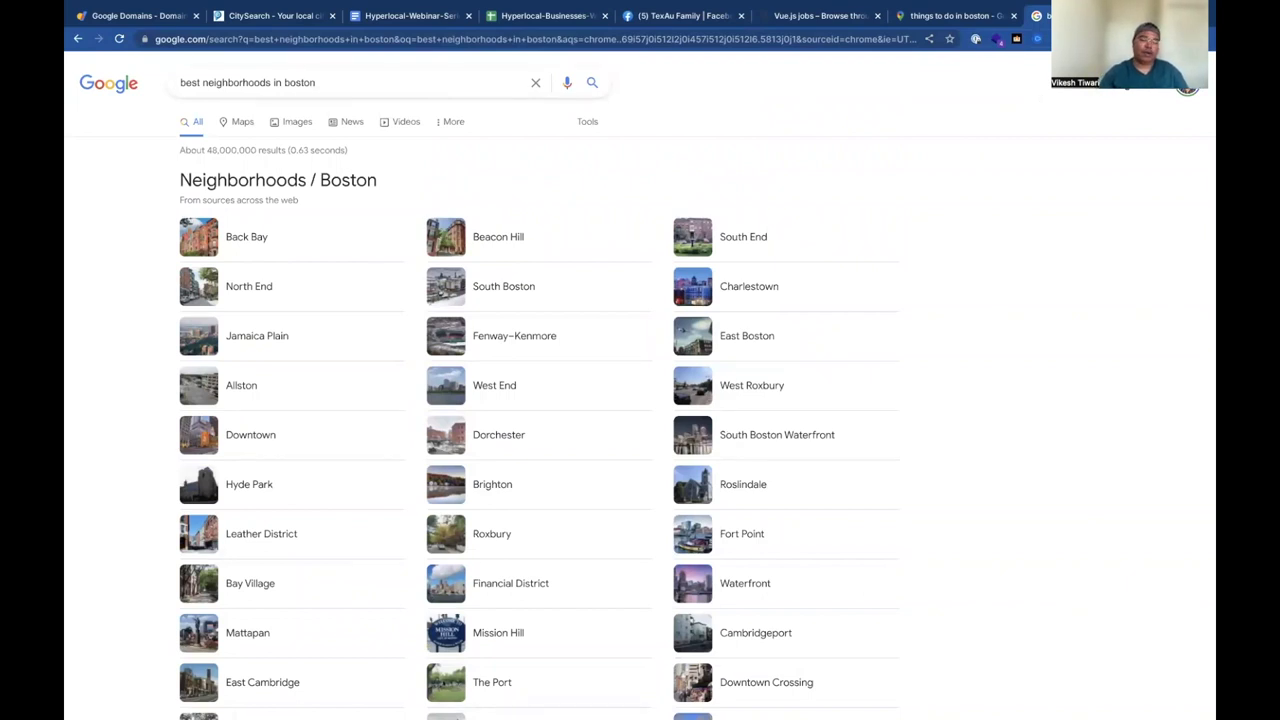
scroll(891, 205, "down", 1)
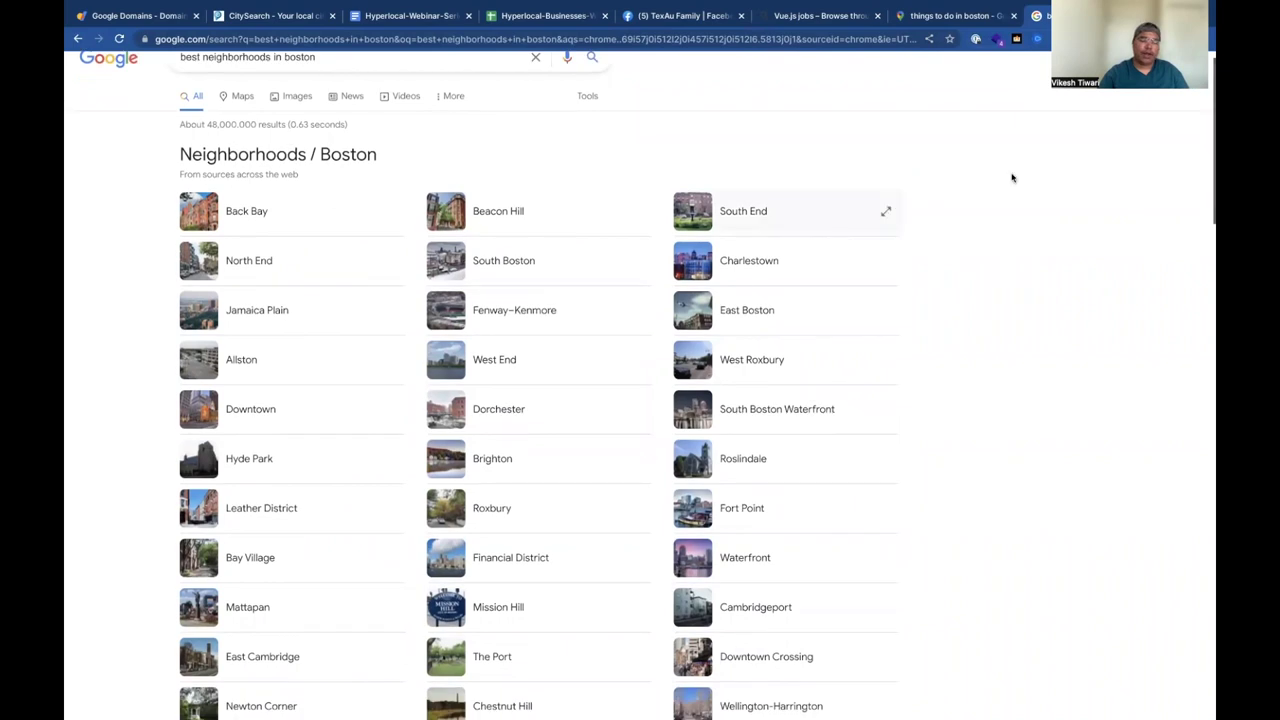
scroll(1012, 178, "down", 1)
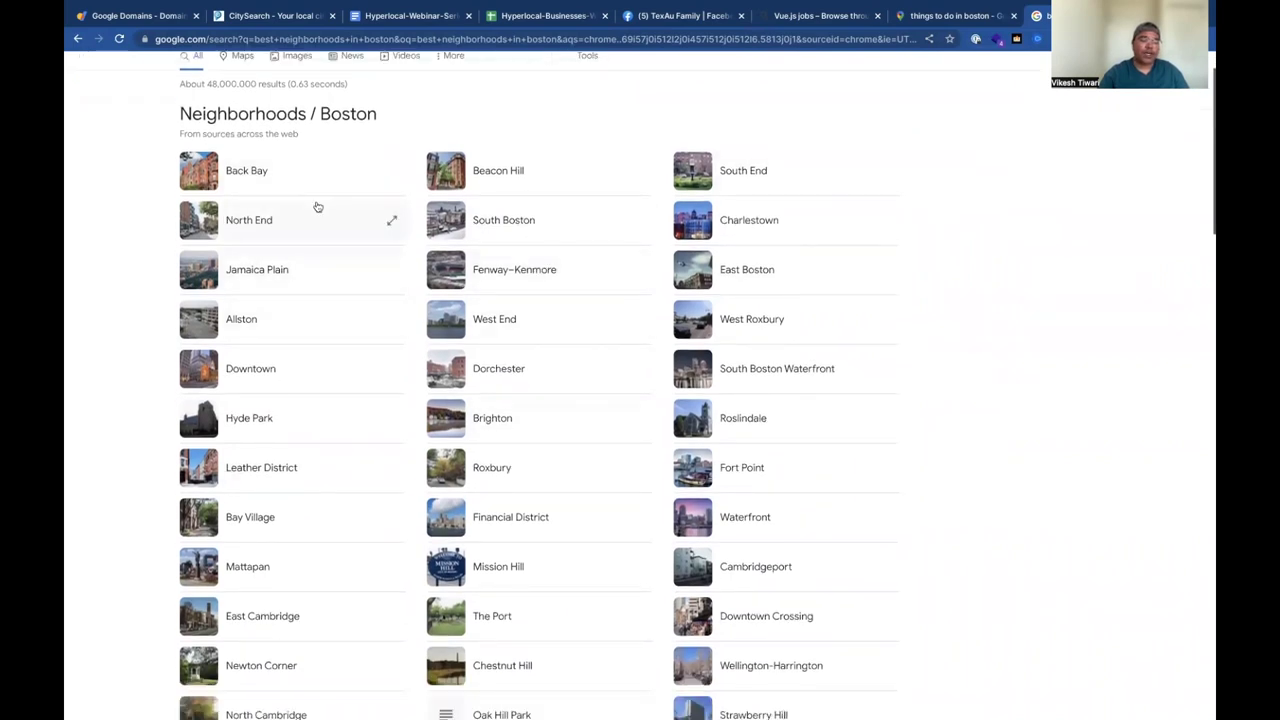
scroll(317, 207, "up", 2)
Replace the city in the query and search for "best neighborhoods in Miami"
double_click(298, 82)
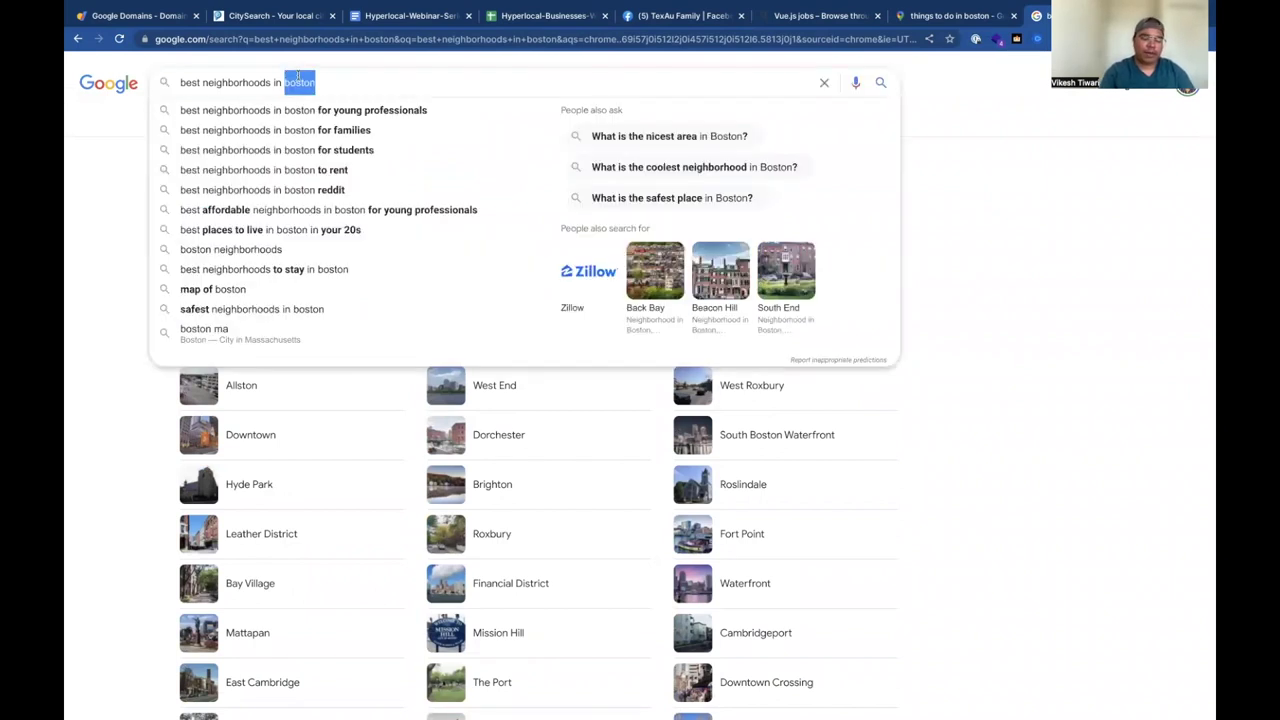
type("Miami")
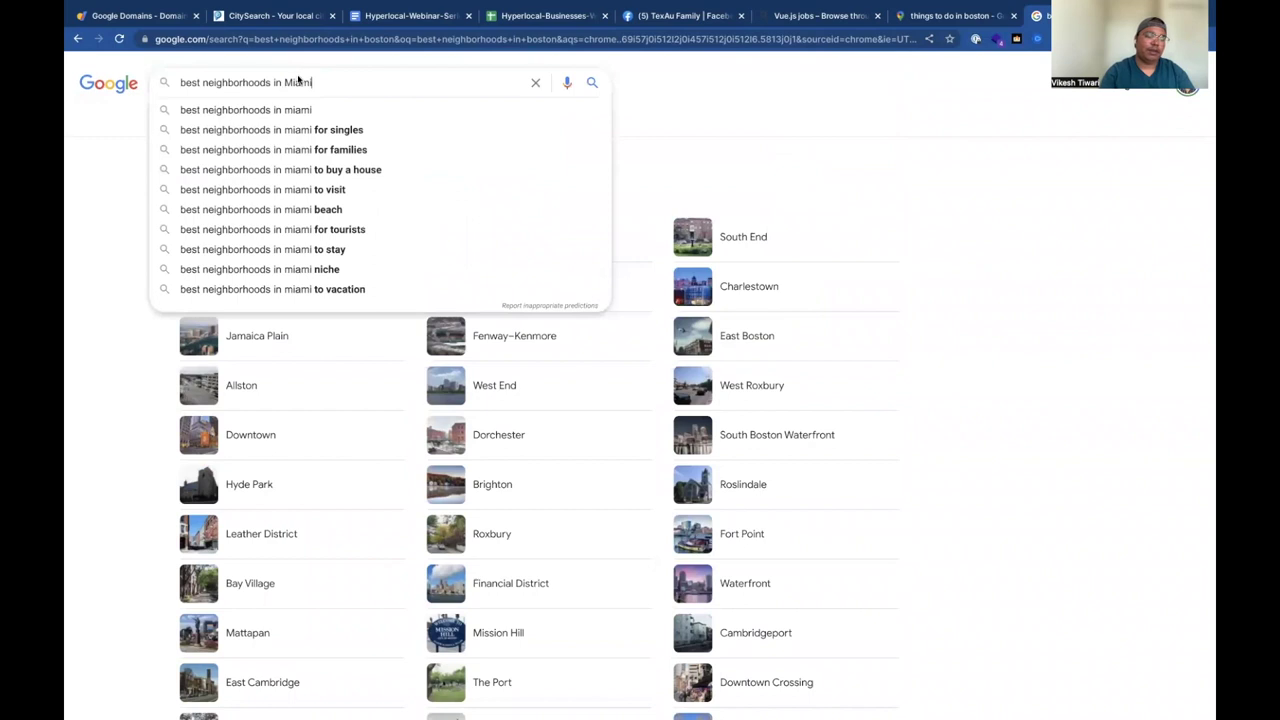
key("Return")
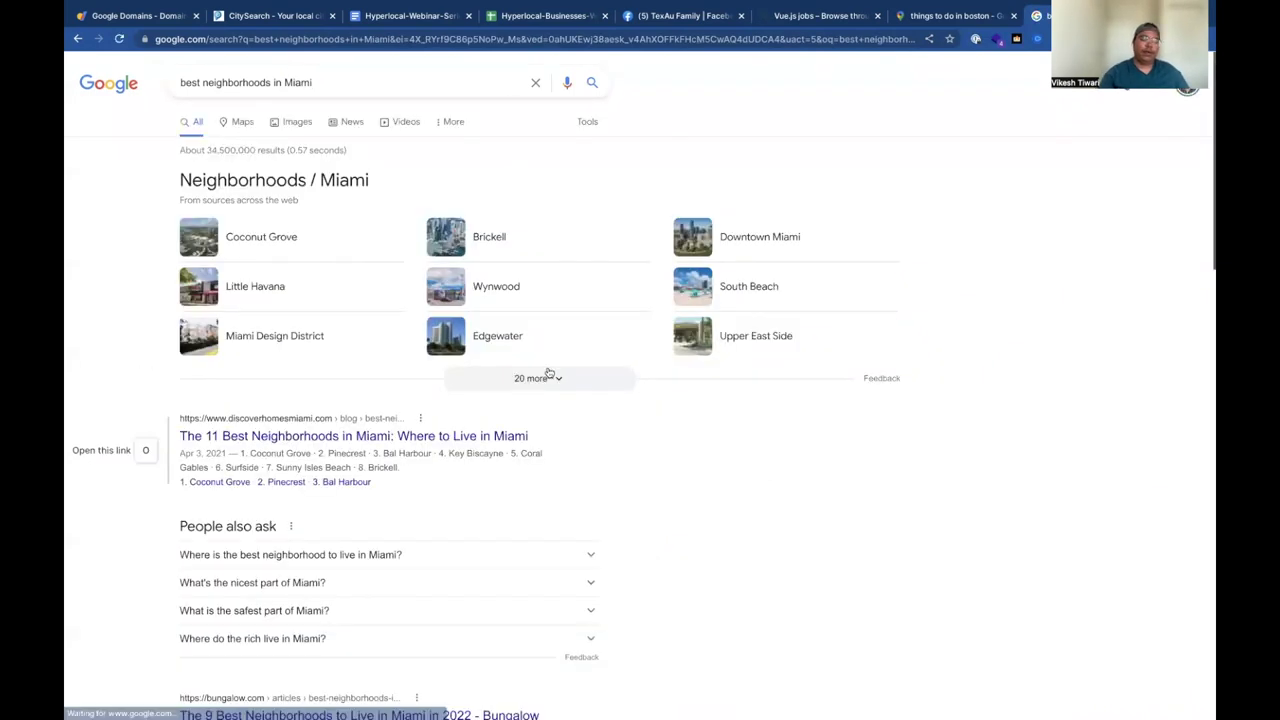
Expand the full list of Miami neighborhoods in the search results, then reload the results and expand the list again
left_click(548, 377)
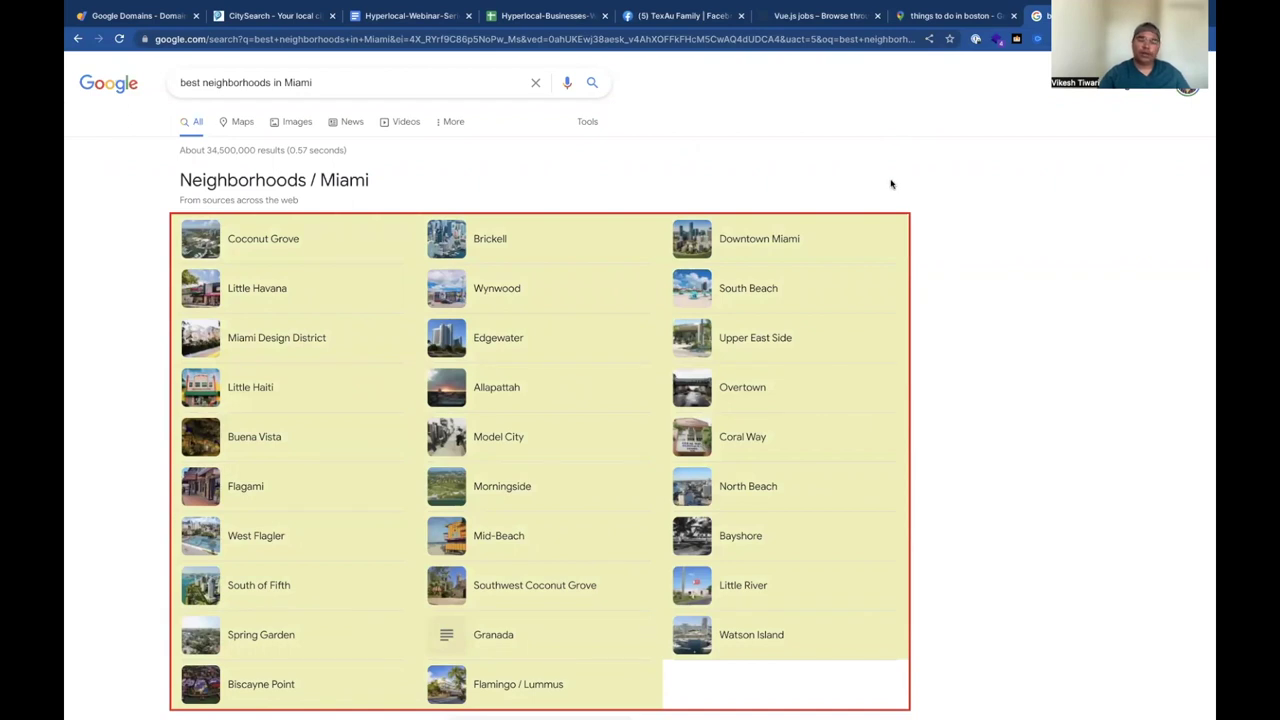
left_click(118, 39)
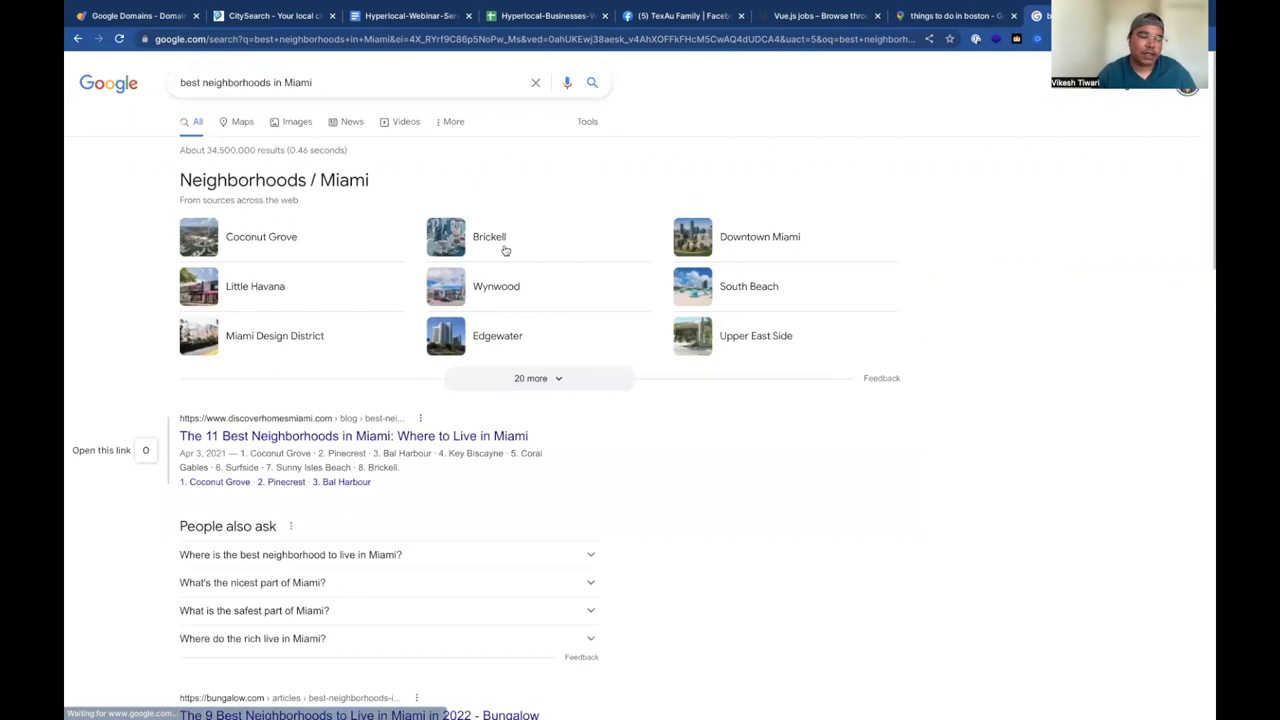
left_click(522, 376)
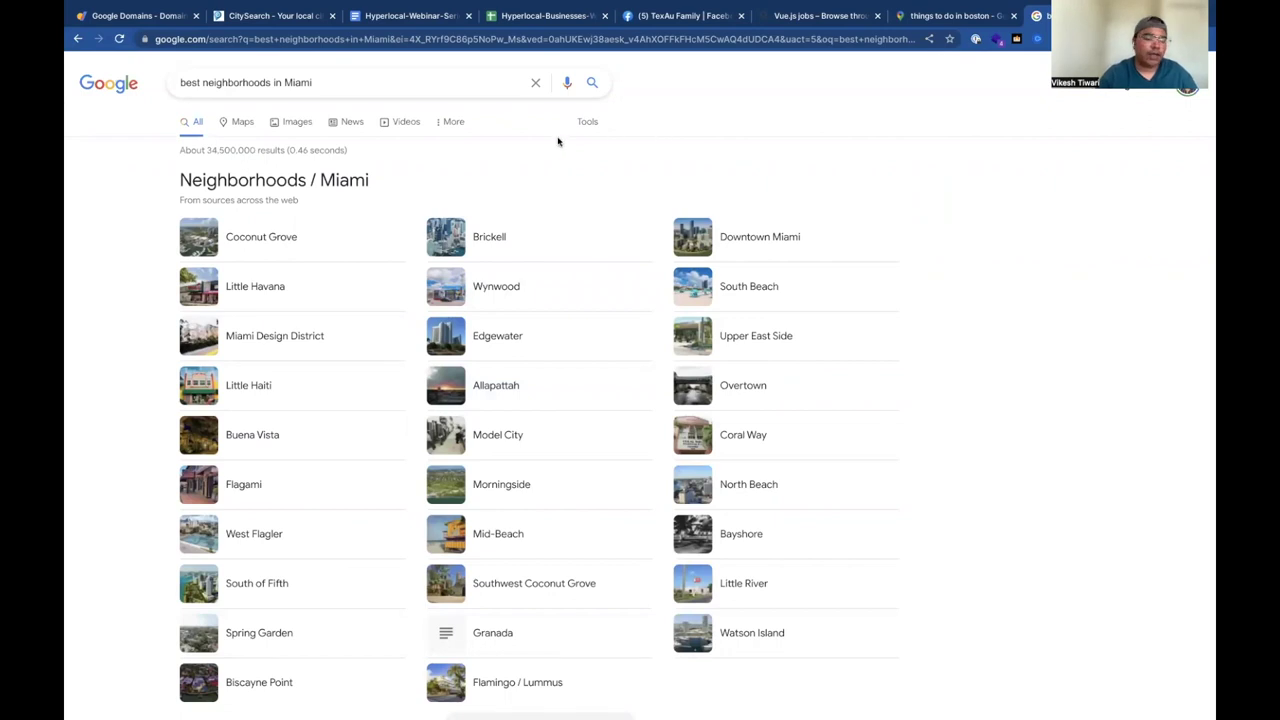
Switch to Hyperlocal-Businesses-Webinar-Sheet and look through the Boston Neighborhoods column from Back Bay down to Commonwealth
left_click(533, 16)
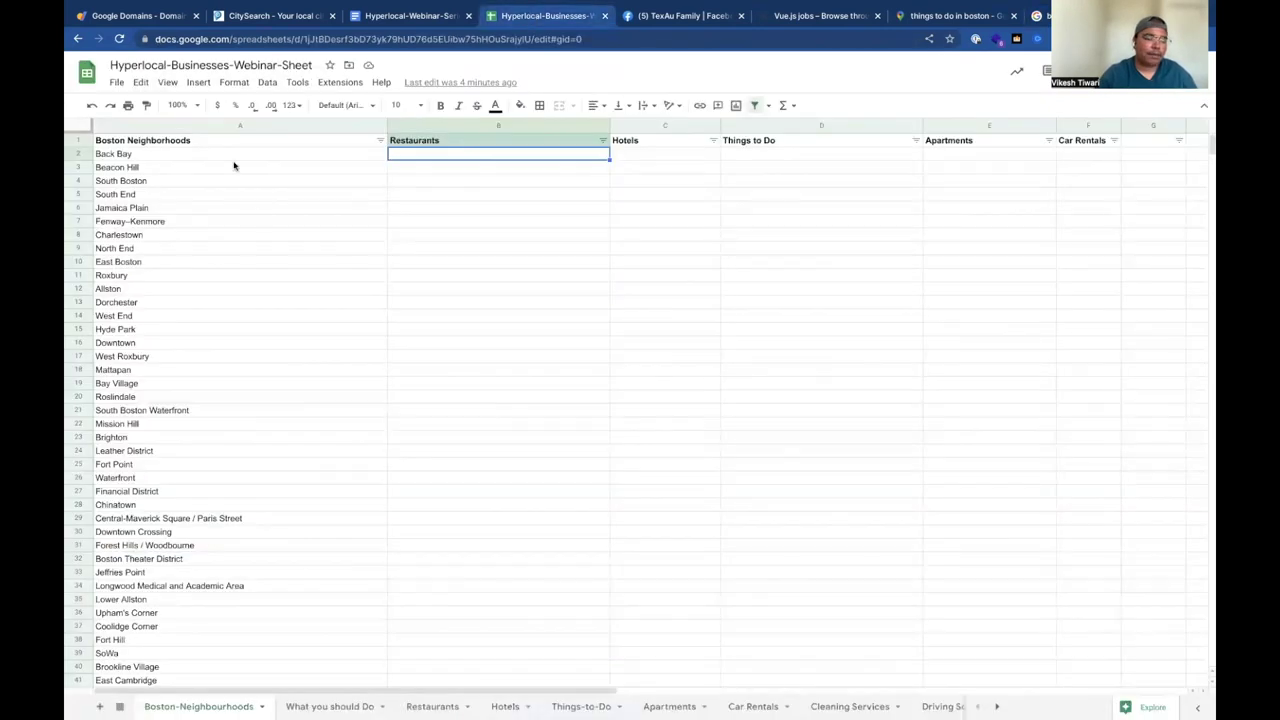
left_click(155, 158)
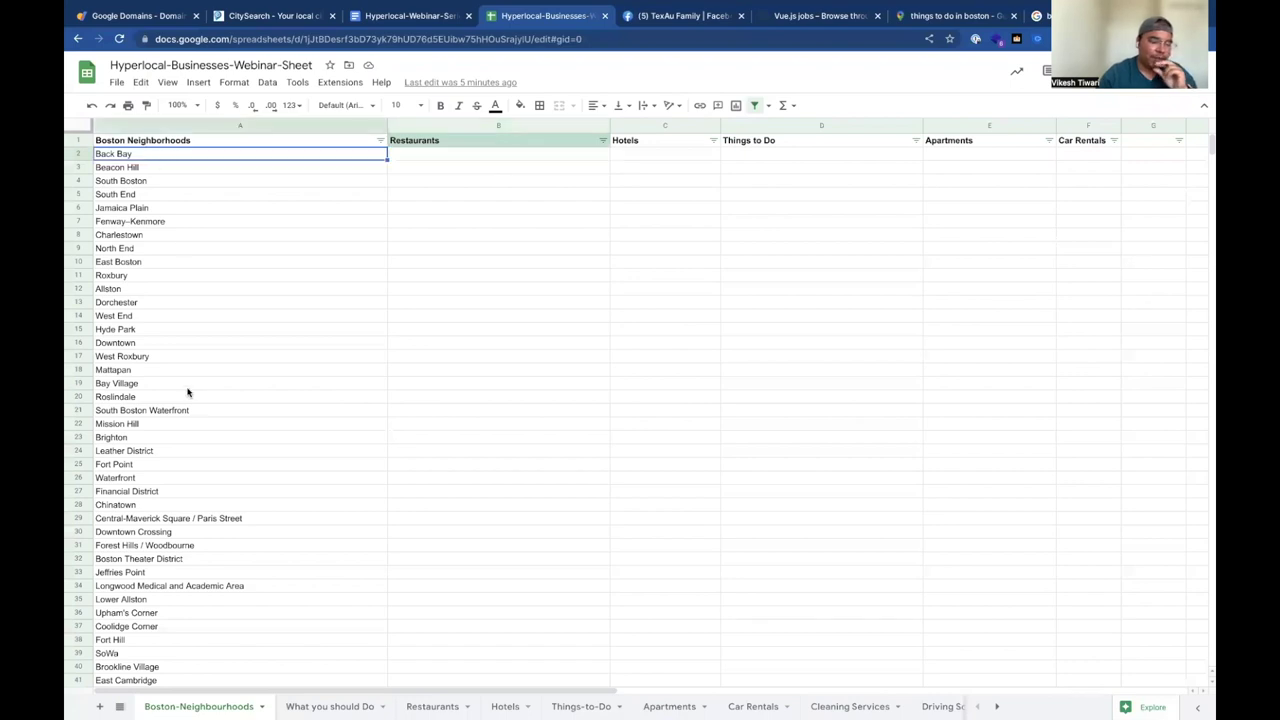
scroll(187, 392, "down", 5)
scroll(186, 391, "up", 5)
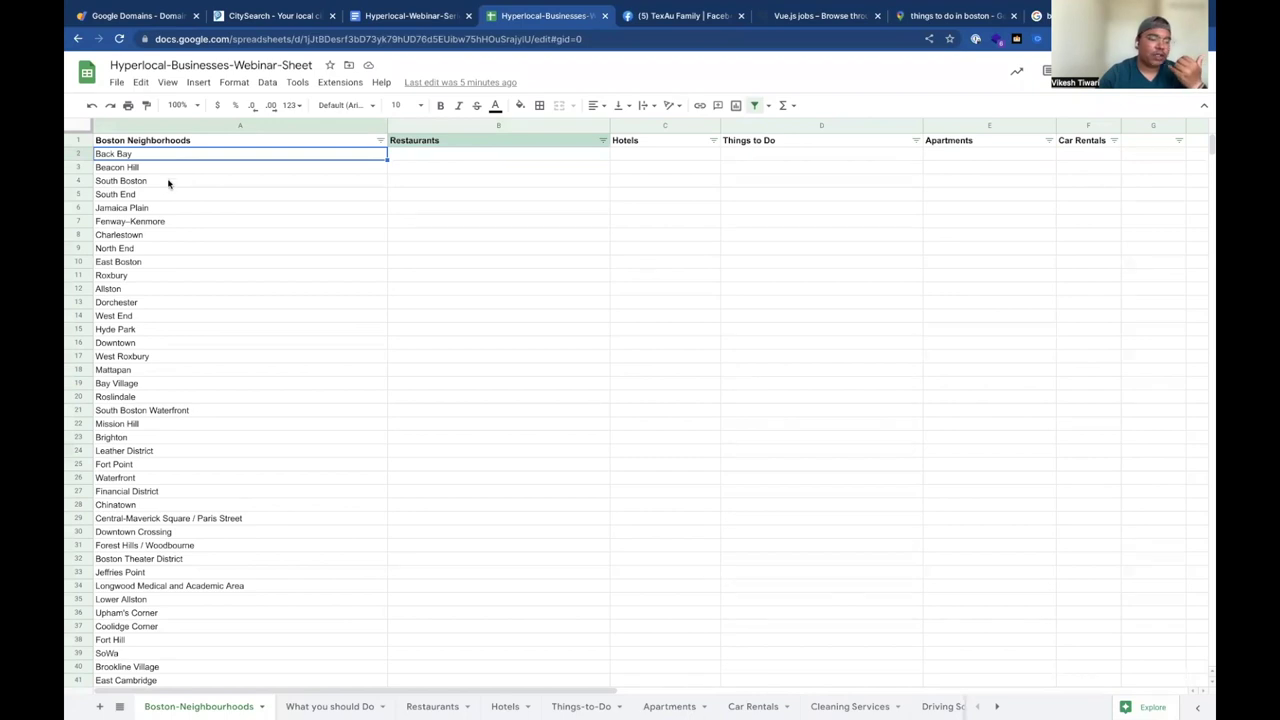
scroll(163, 343, "down", 2)
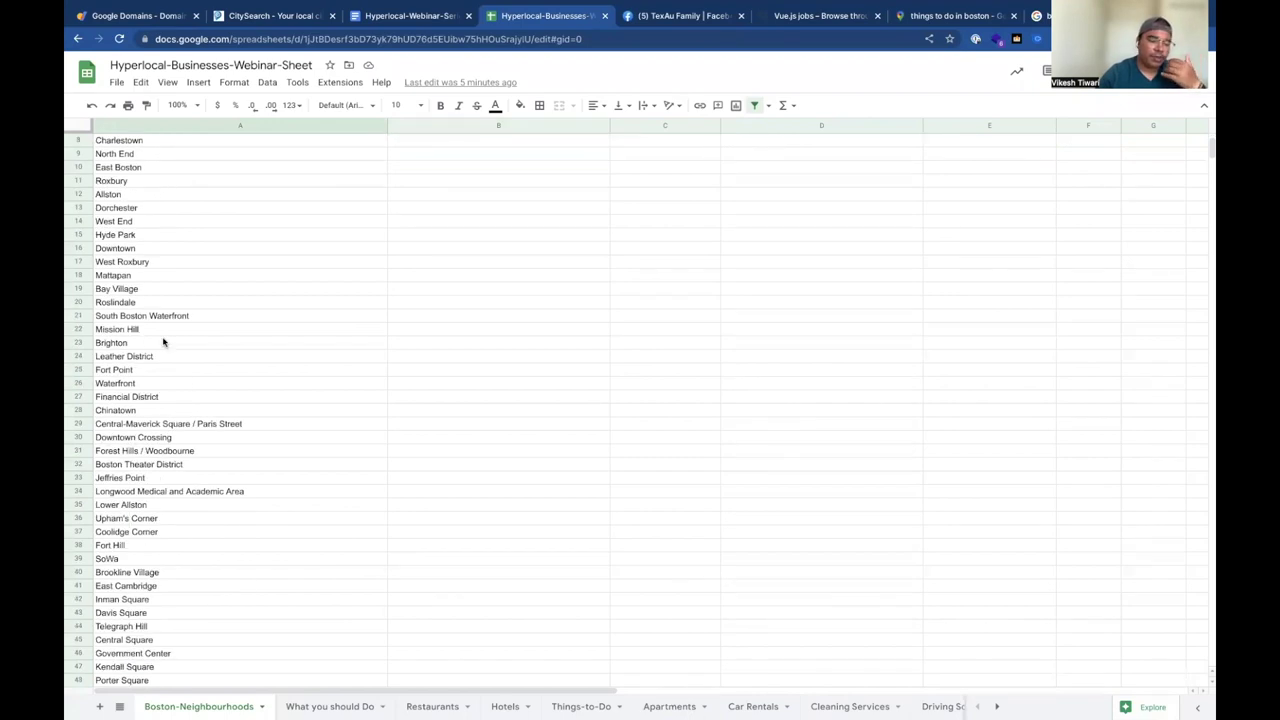
scroll(163, 343, "down", 1)
scroll(163, 343, "down", 4)
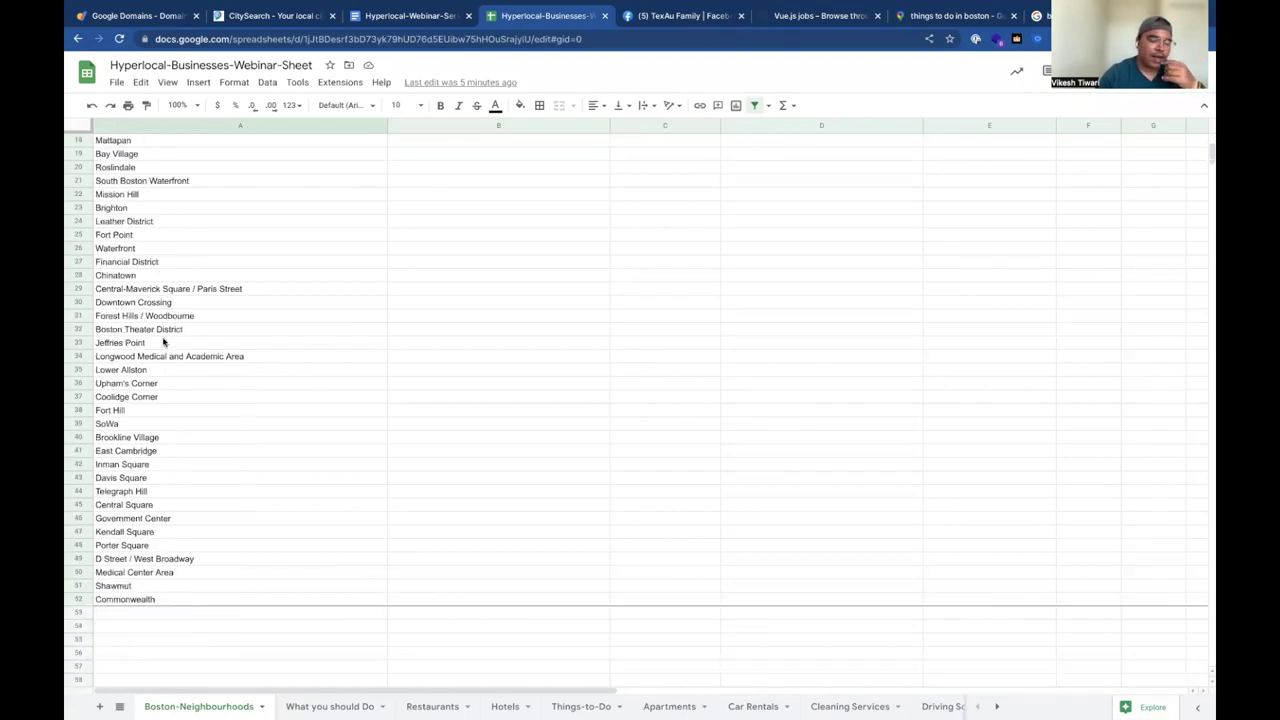
scroll(163, 340, "up", 8)
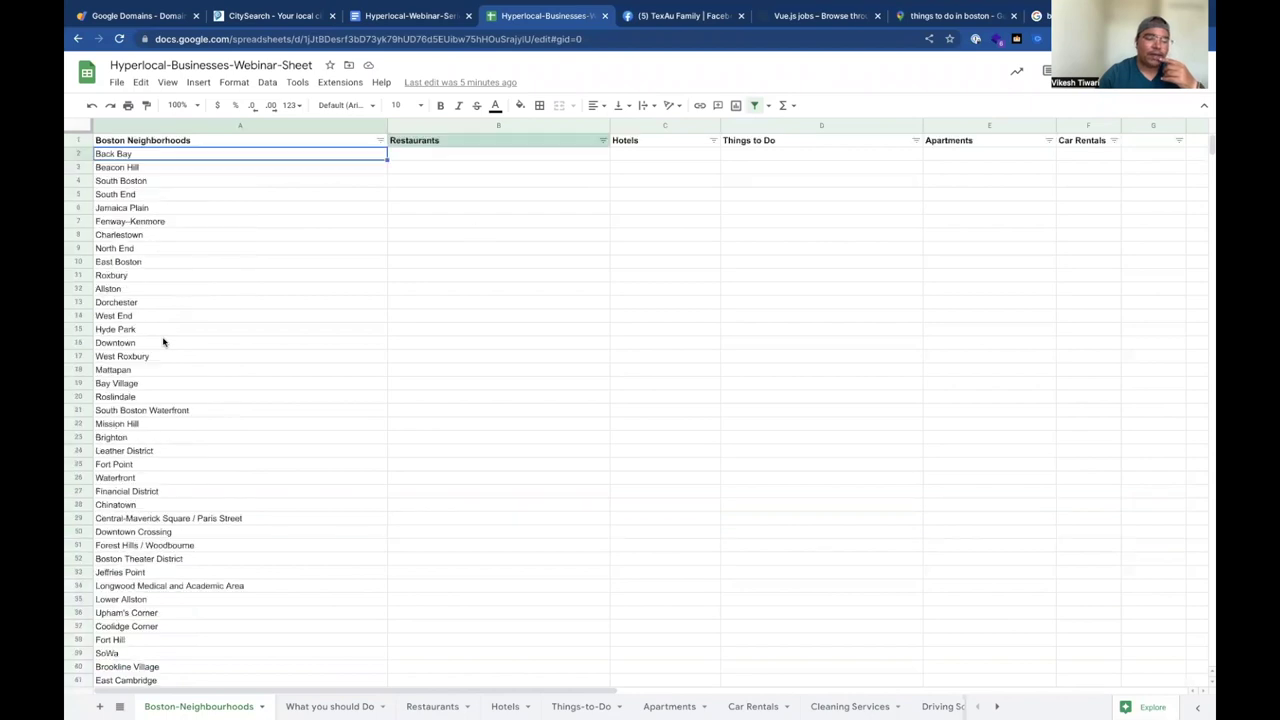
Step through the row 2 cells of the Restaurants, Hotels, Things to Do, Apartments and Car Rentals columns
left_click(462, 158)
left_click(638, 162)
left_click(801, 159)
left_click(955, 158)
left_click(1086, 154)
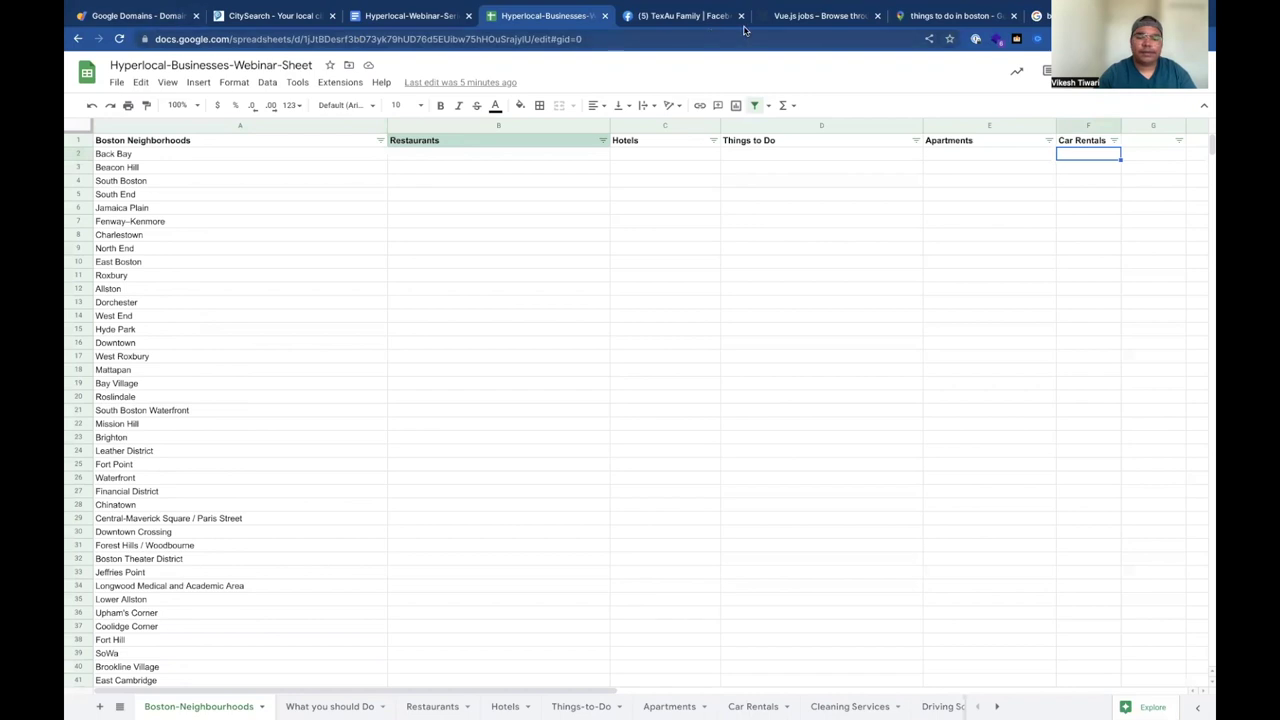
Switch to Google Domains and look over the explorecity.us domain overview down to its billing section
left_click(136, 17)
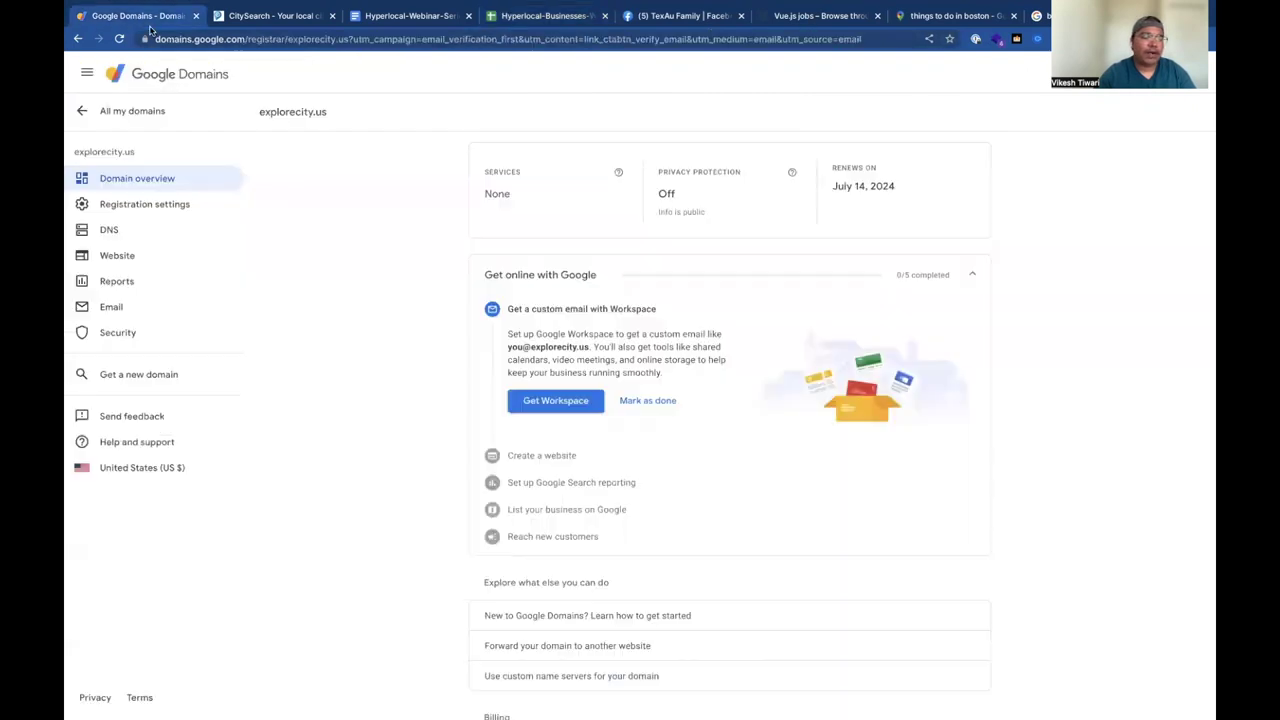
scroll(387, 183, "down", 2)
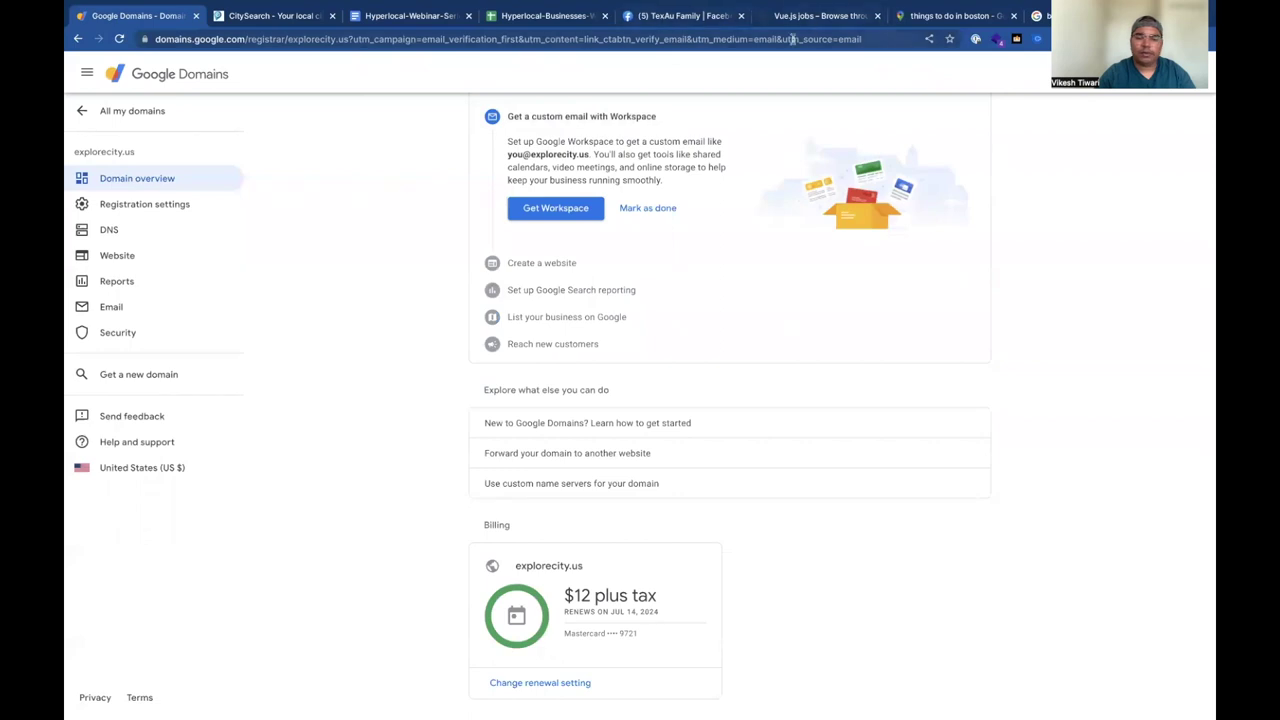
Go to app.texau.com in the browser tab that holds the Miami neighborhoods search
left_click(938, 18)
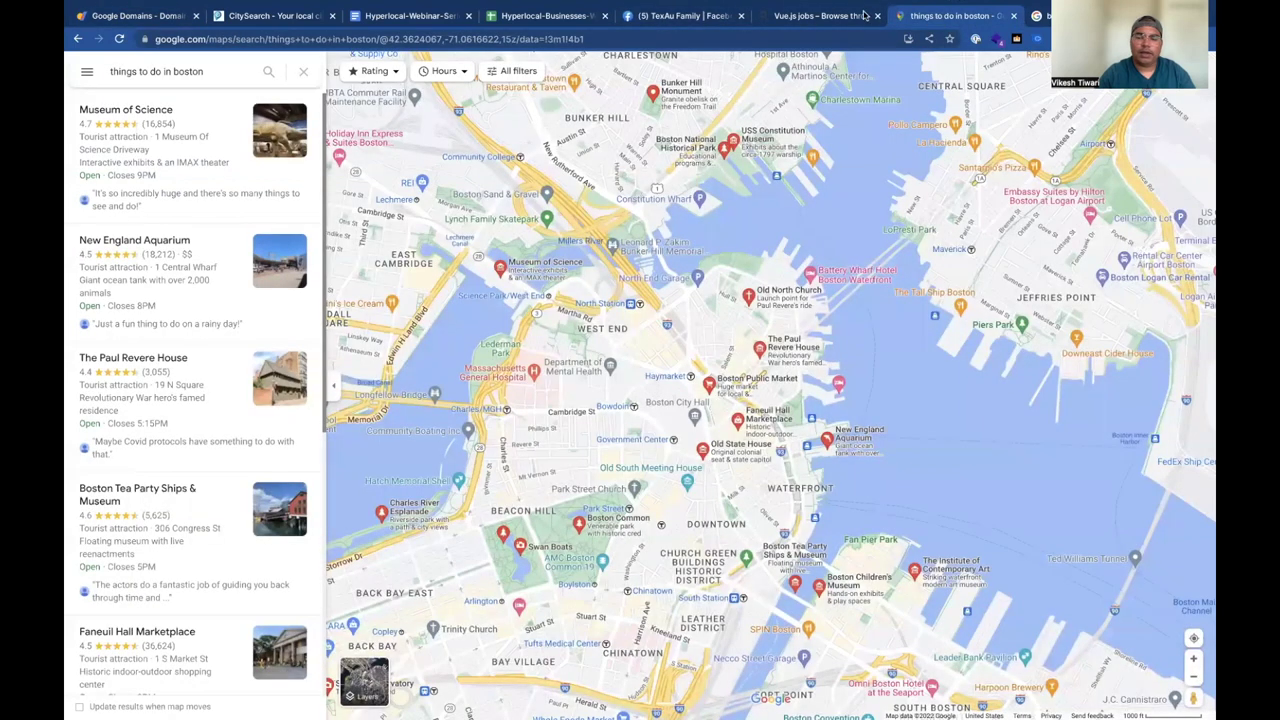
key("ctrl+Tab")
left_click(811, 40)
key("BackSpace")
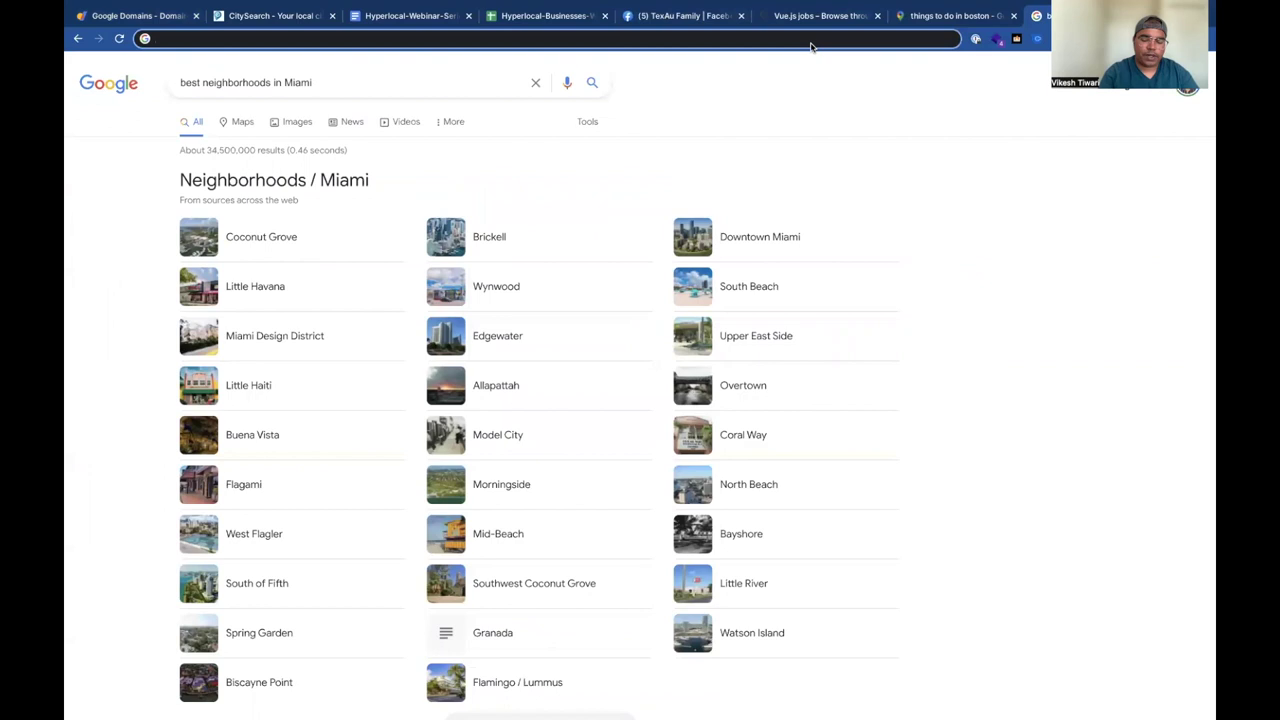
type("app.t")
key("Return")
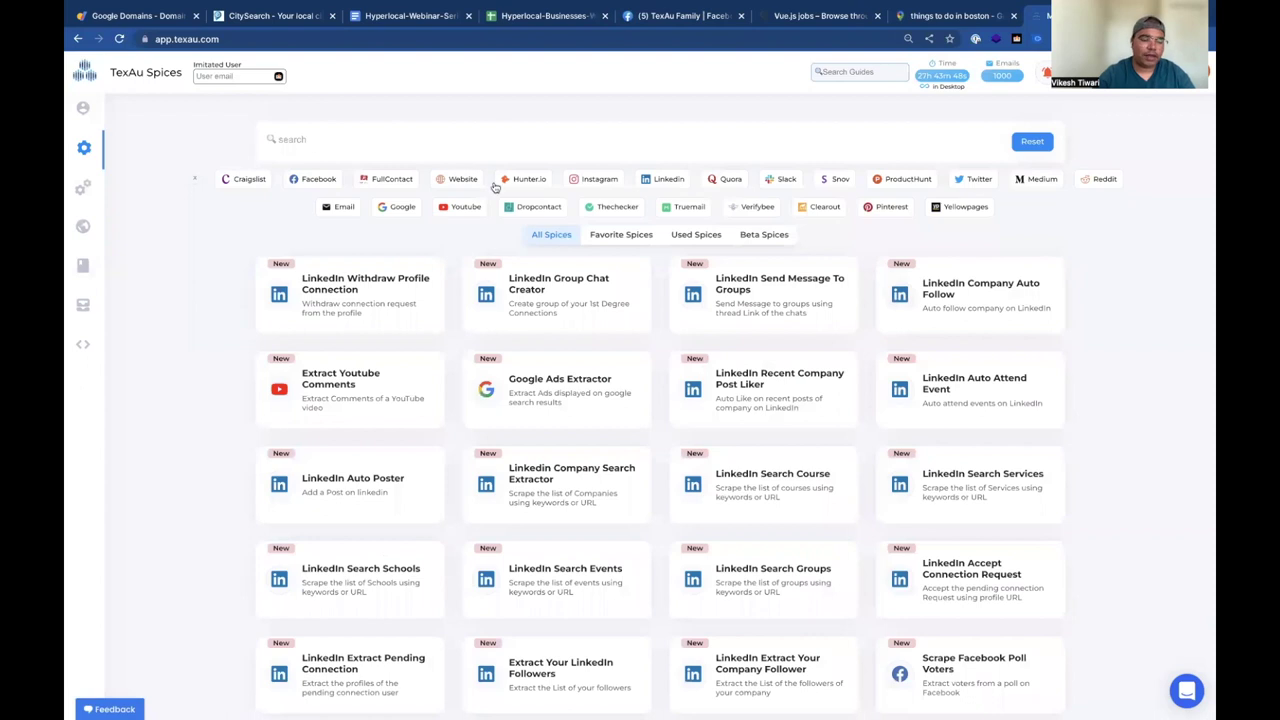
Filter the TexAu spices by Google and open the Google Maps Search Extractor at its Maps Search Link or Text input
left_click(400, 204)
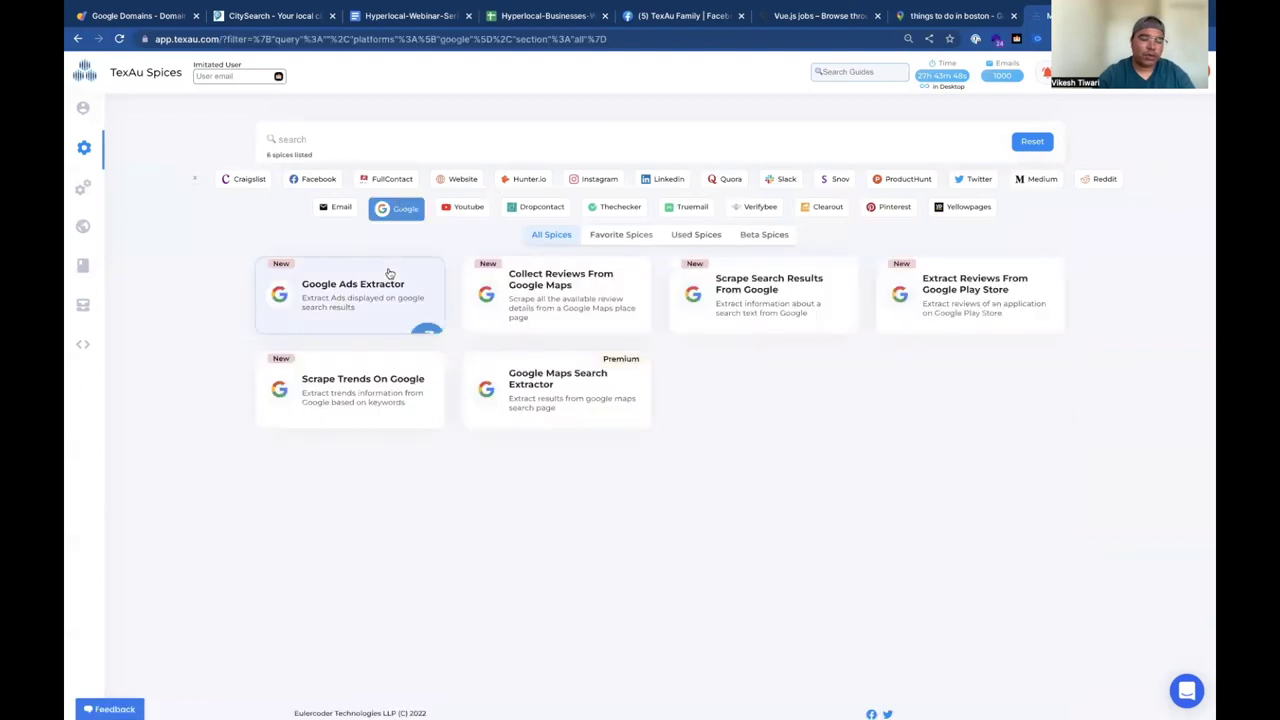
left_click(563, 385)
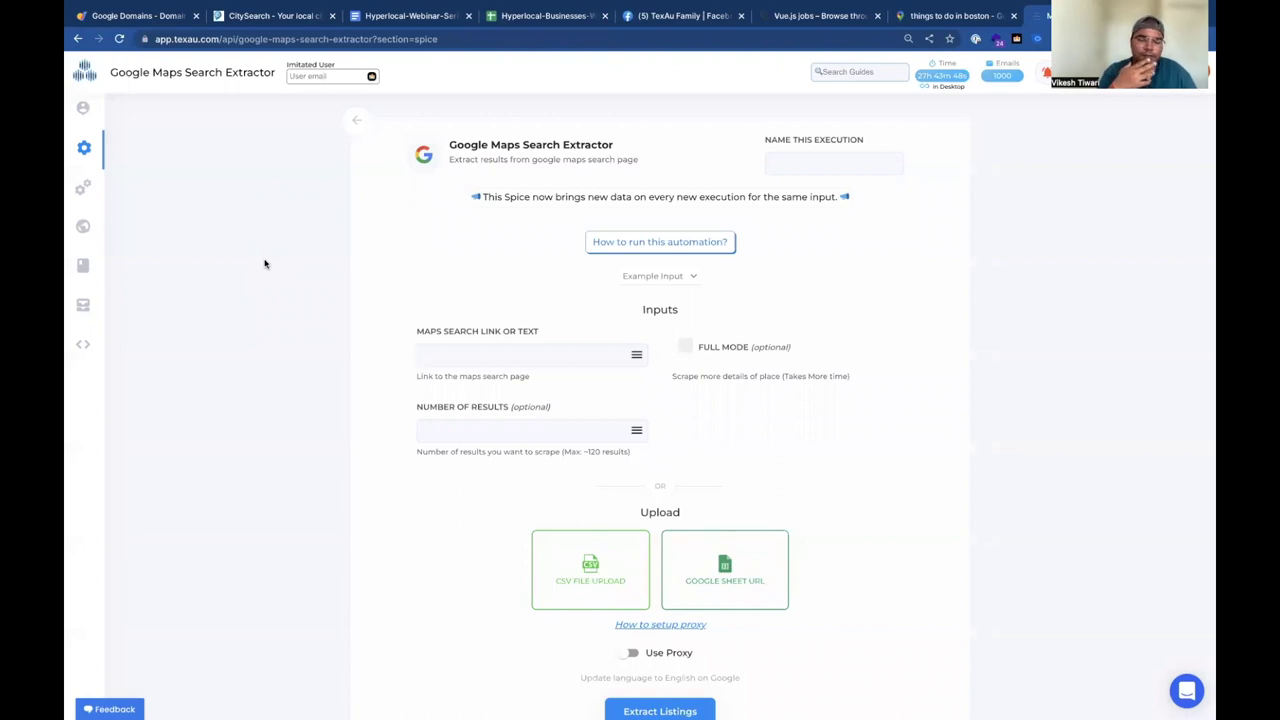
scroll(541, 278, "down", 2)
left_click(541, 278)
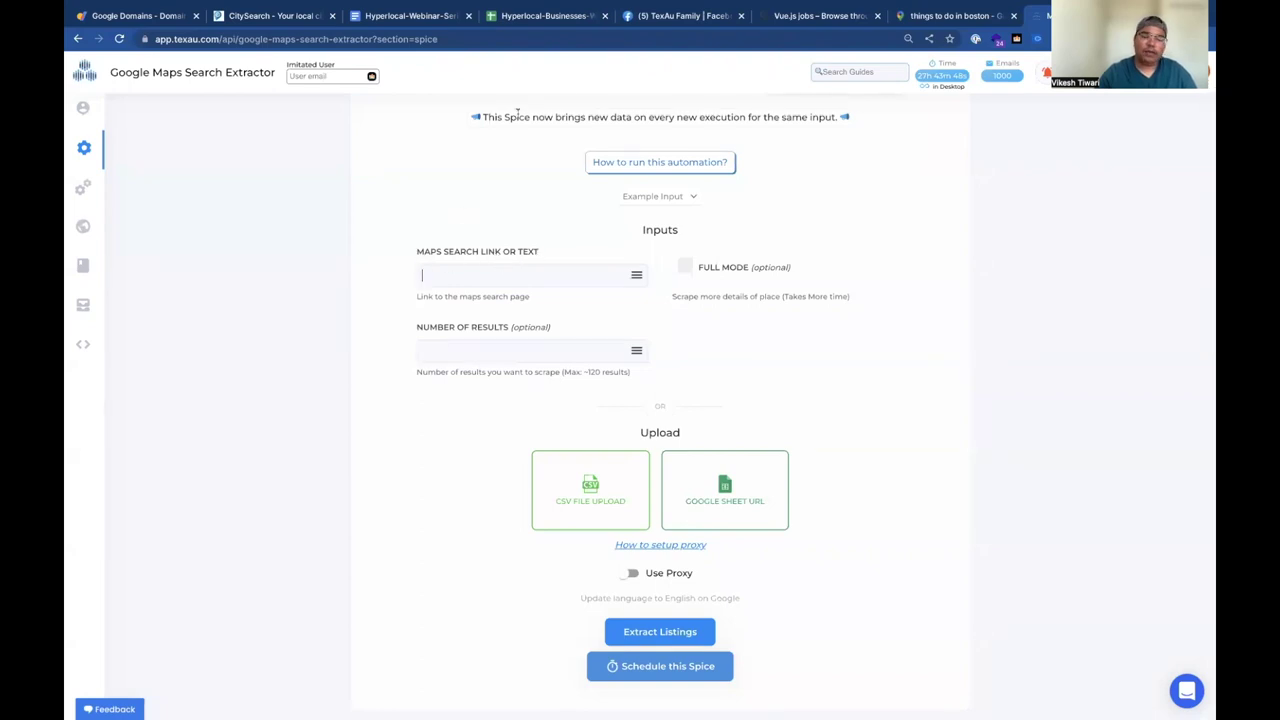
Return to Hyperlocal-Businesses-Webinar-Sheet and enter "Restaurants in Back Bay" in cell B2 of the Restaurants column
left_click(540, 16)
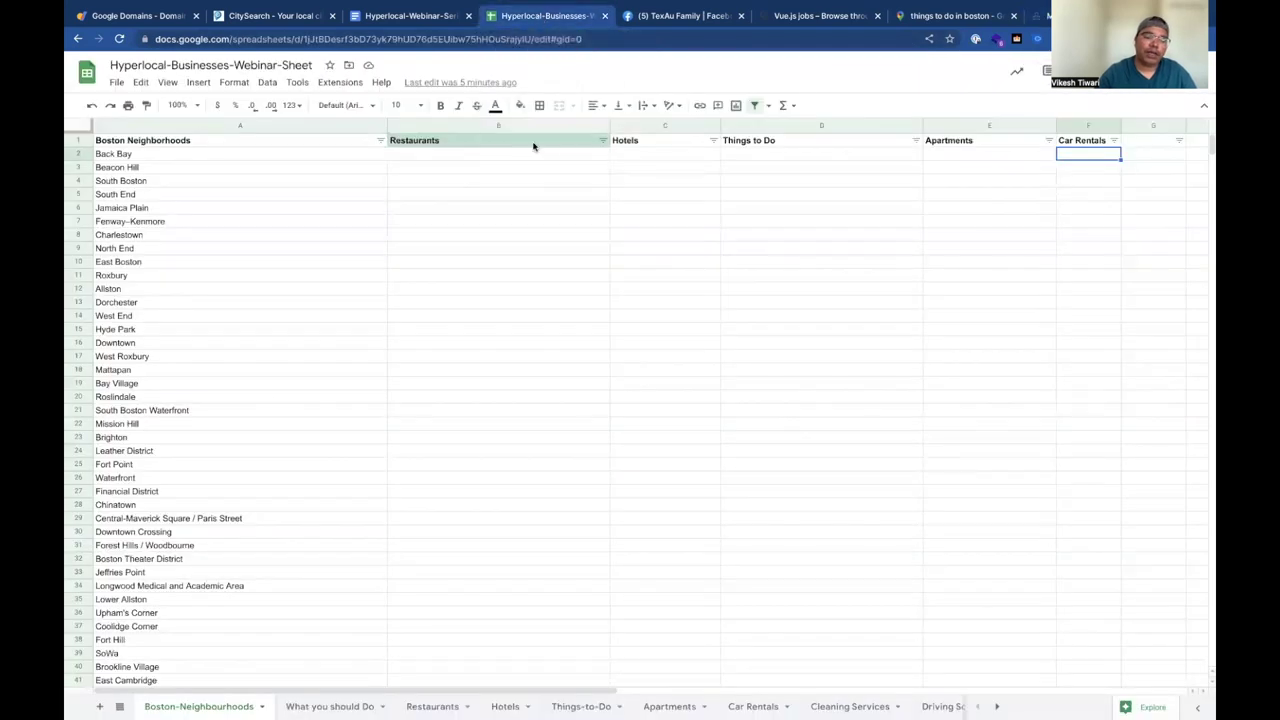
left_click(143, 155)
left_click(404, 153)
type("Res")
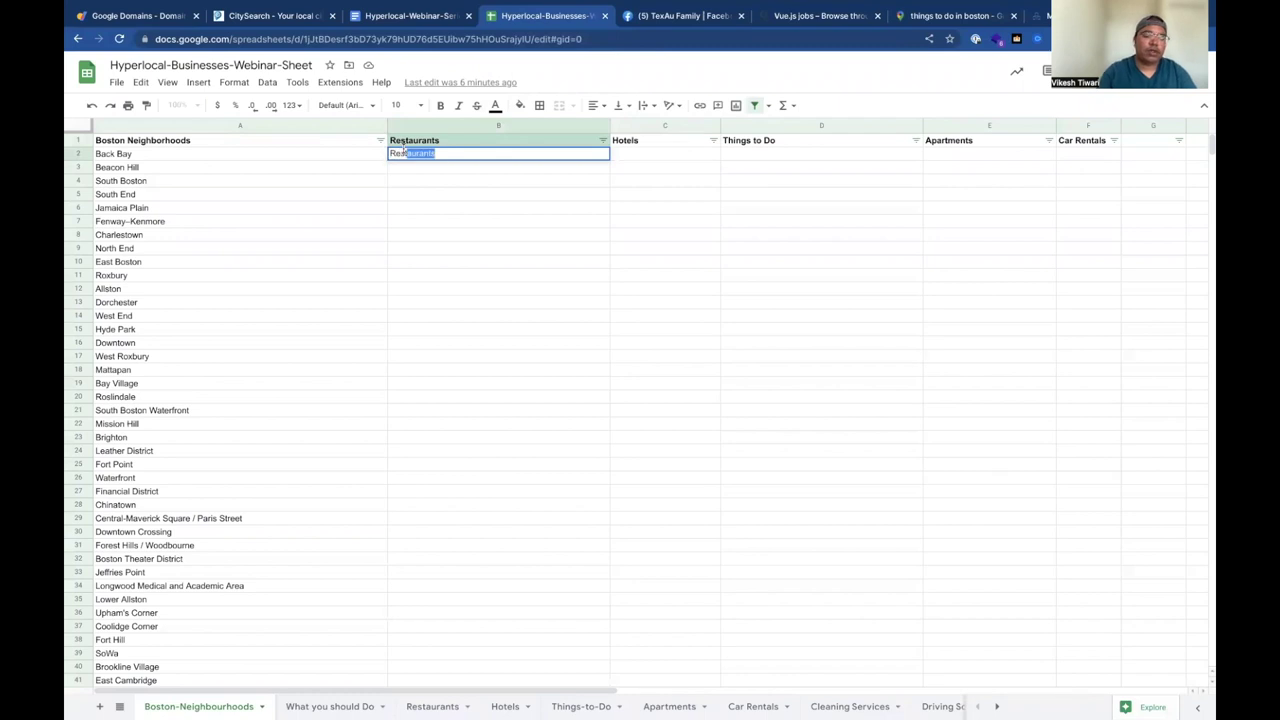
key("Tab")
double_click(463, 153)
type("in Back Bay")
Copy the query text from cell B2 and search Google Maps for "Restaurants in Back Bay"
key("ctrl+a")
key("ctrl+c")
key("ctrl+7")
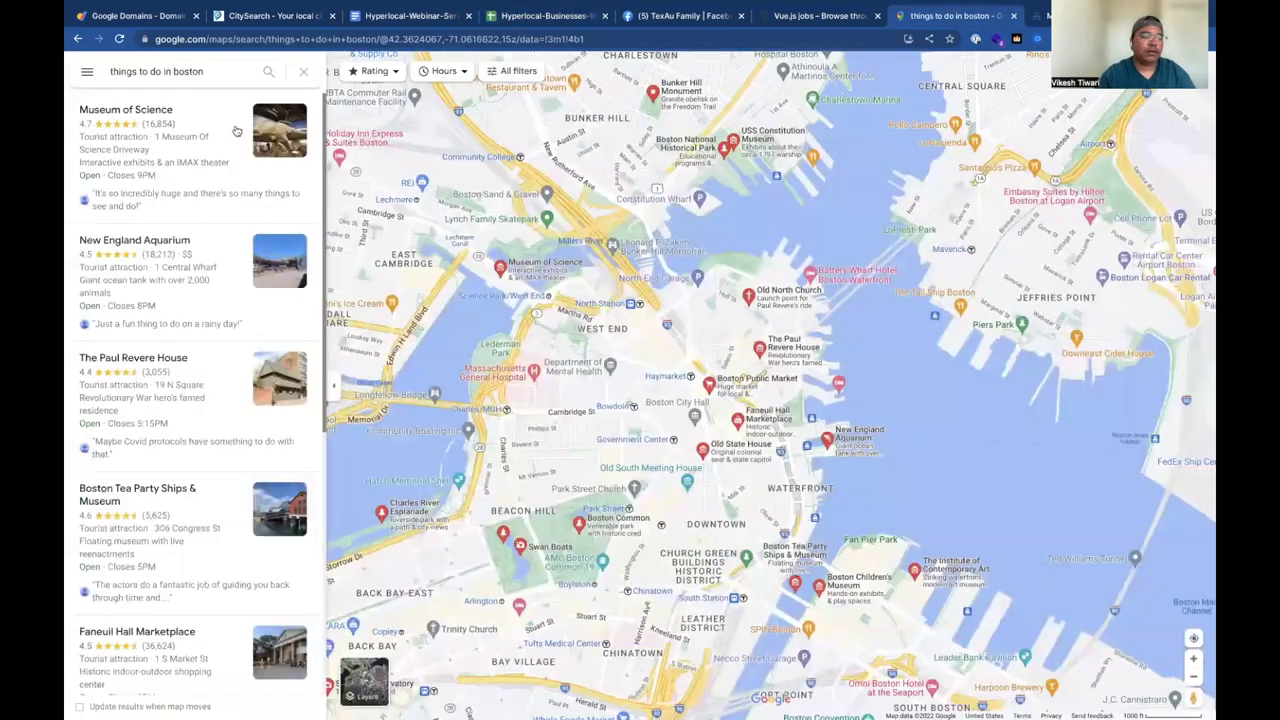
left_click(188, 79)
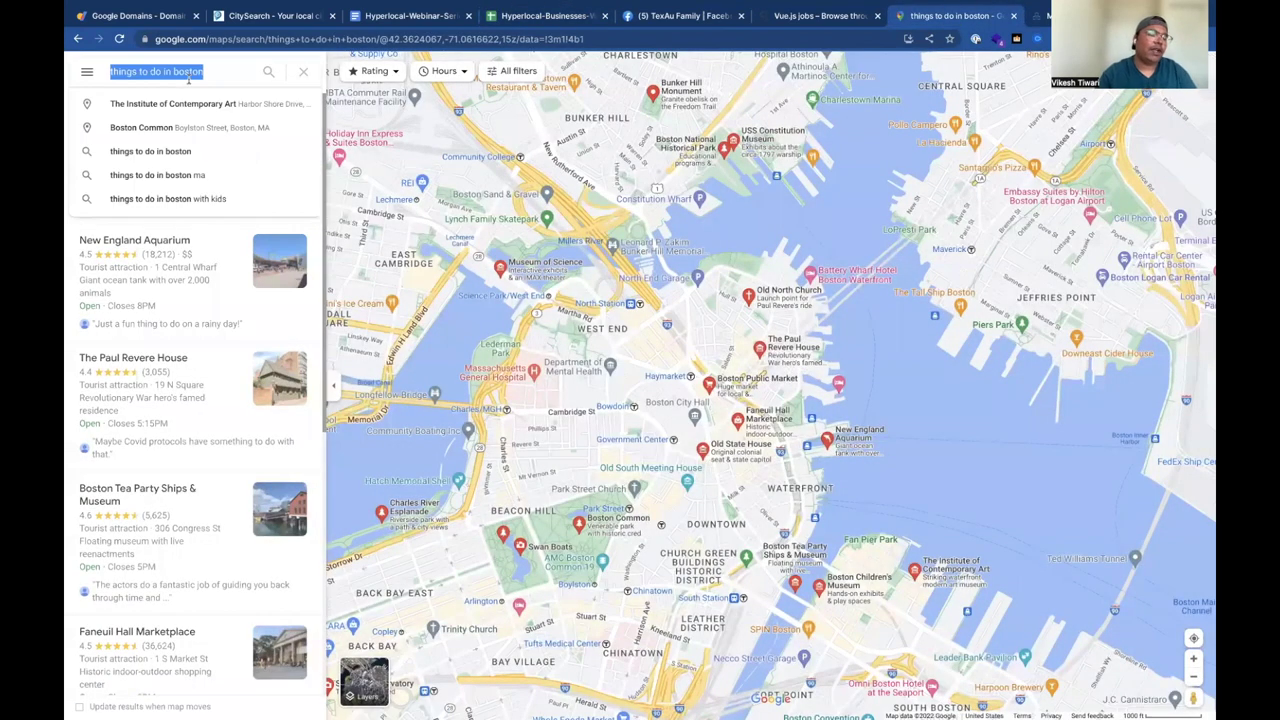
key("ctrl+v")
key("Return")
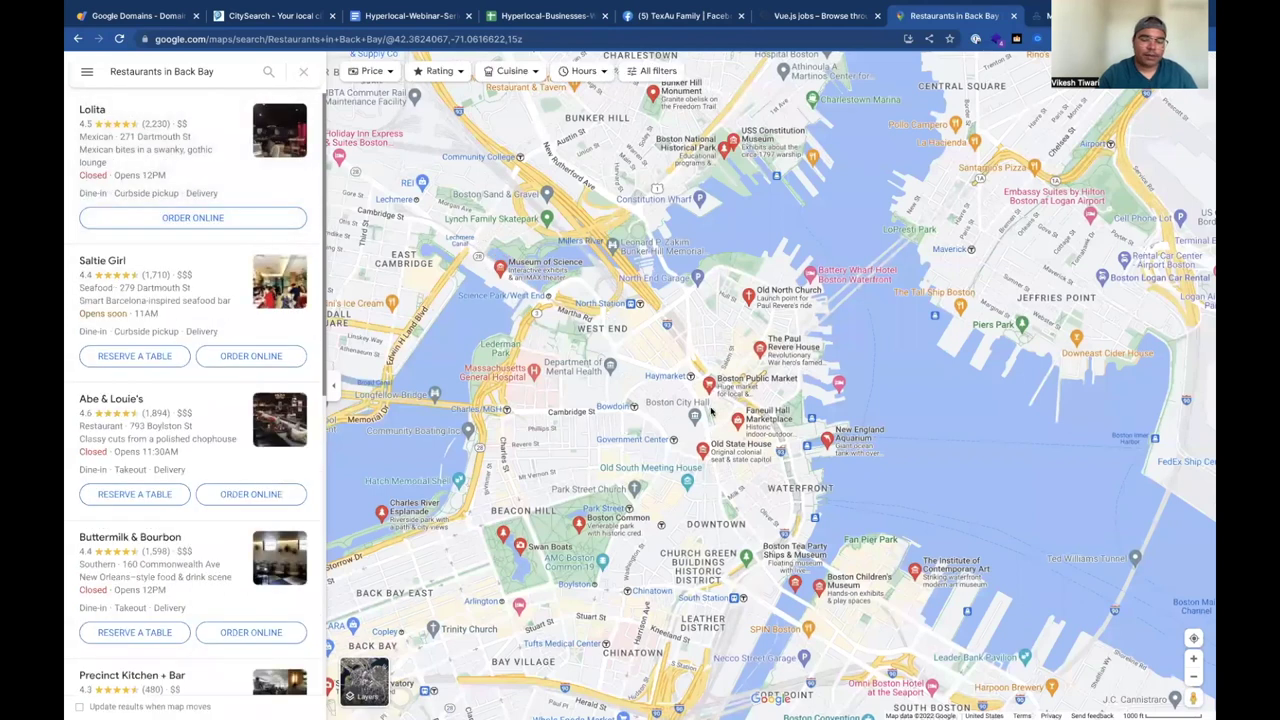
Examine the Back Bay restaurant pins on the map up close and select the web address of the search
scroll(480, 530, "down", 3)
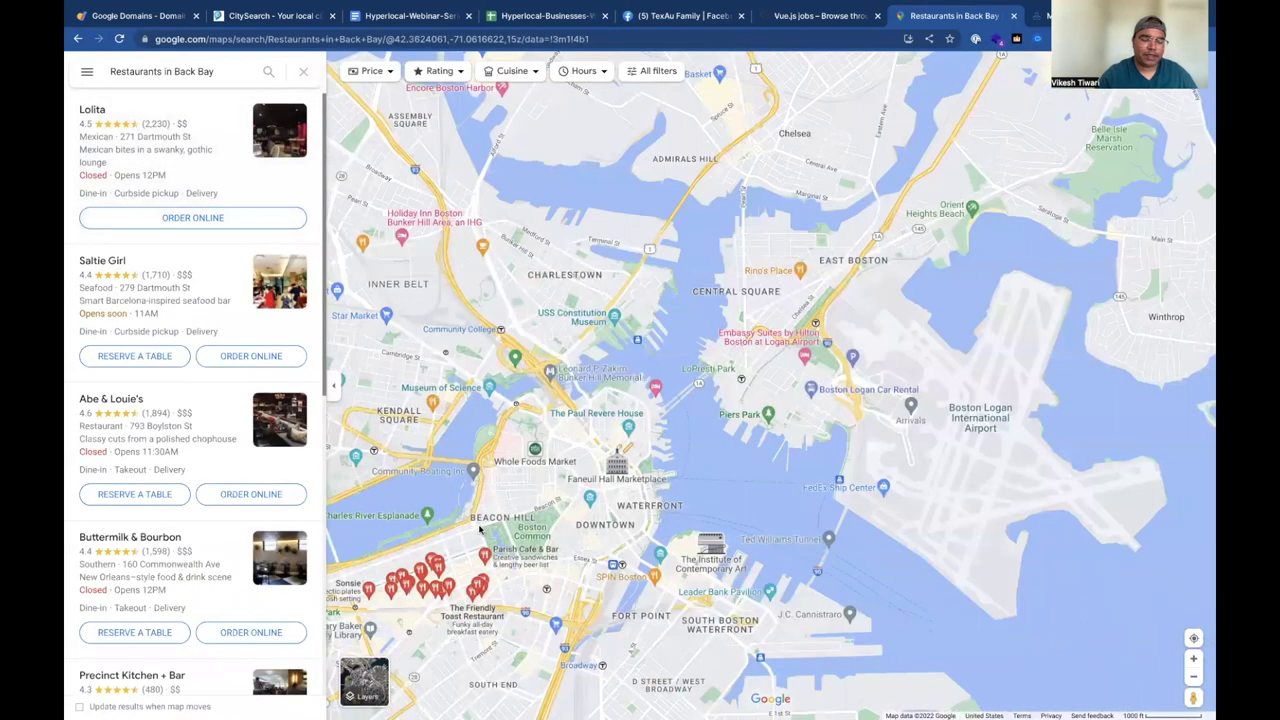
scroll(478, 530, "up", 3)
scroll(862, 292, "up", 2)
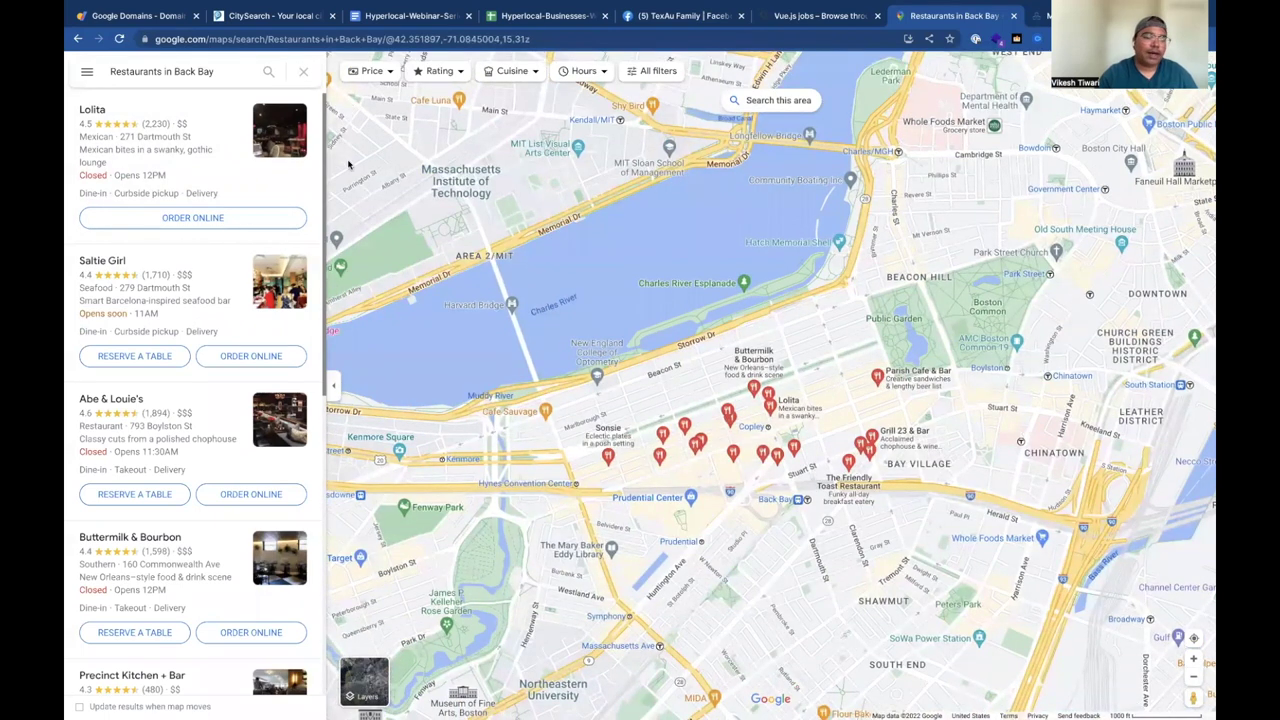
left_click(331, 41)
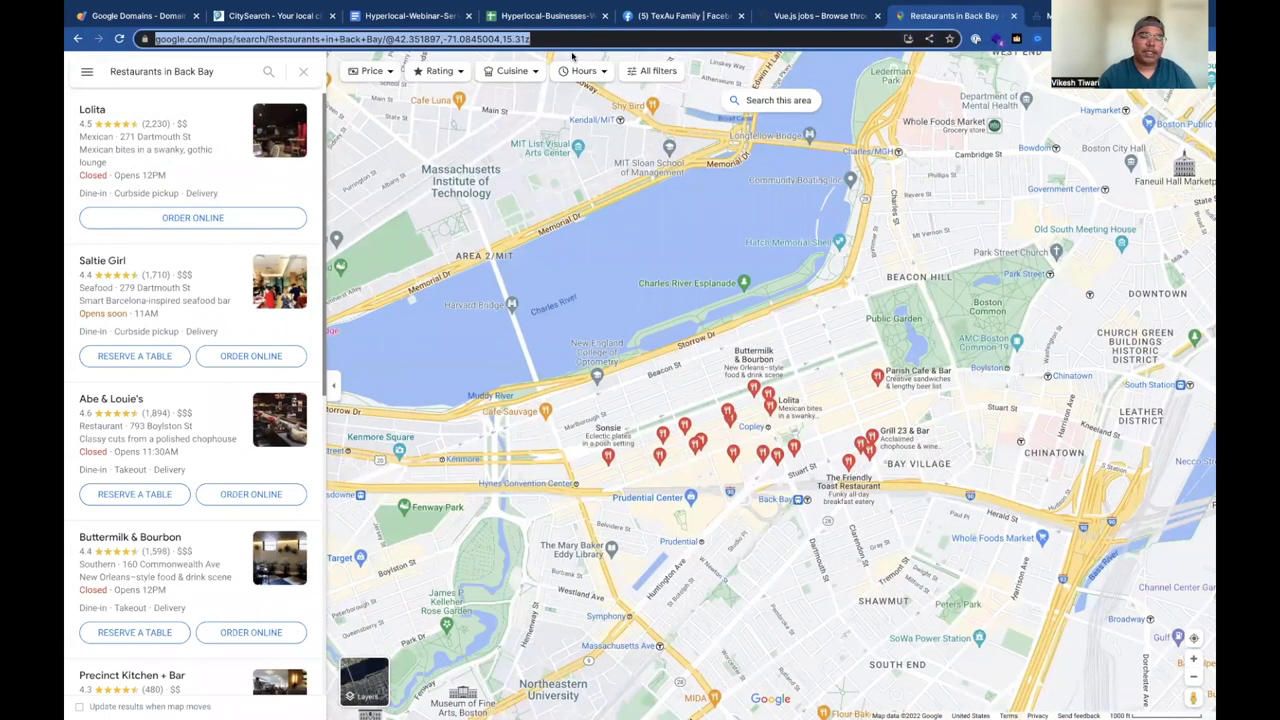
Return to the webinar sheet, look through the neighborhoods column and commit the query entered in cell B2
left_click(560, 18)
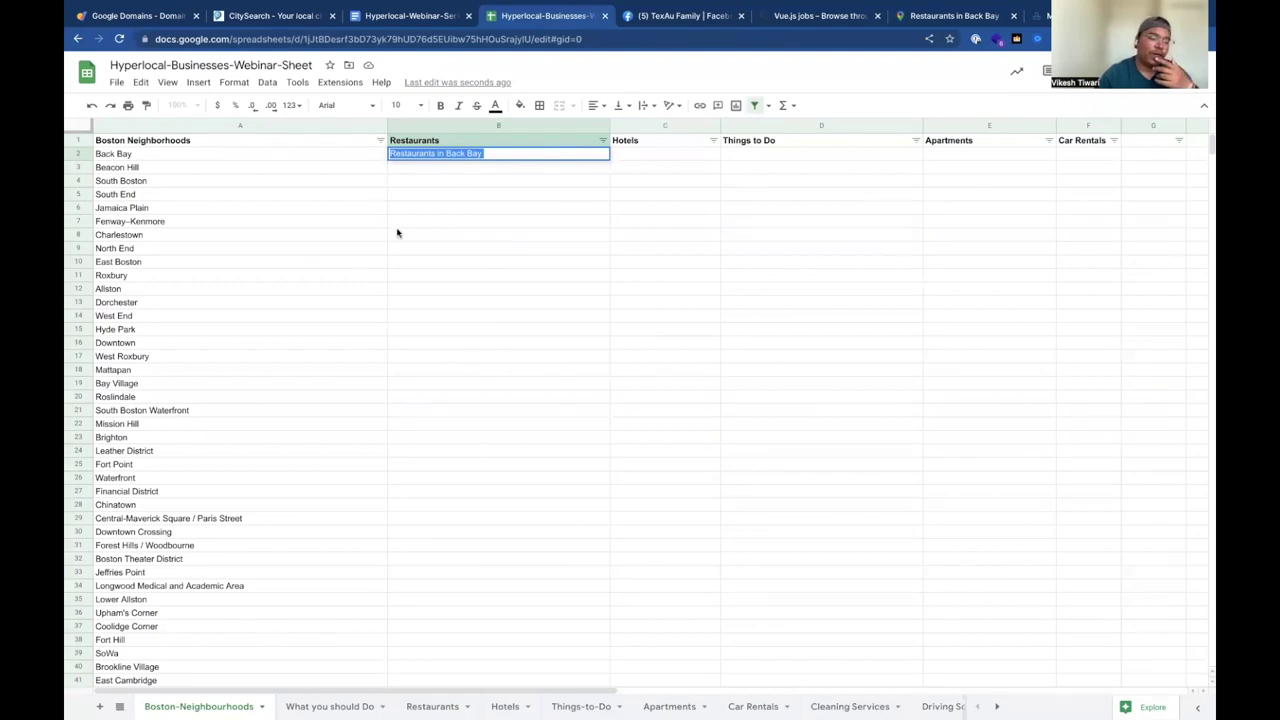
scroll(303, 456, "down", 5)
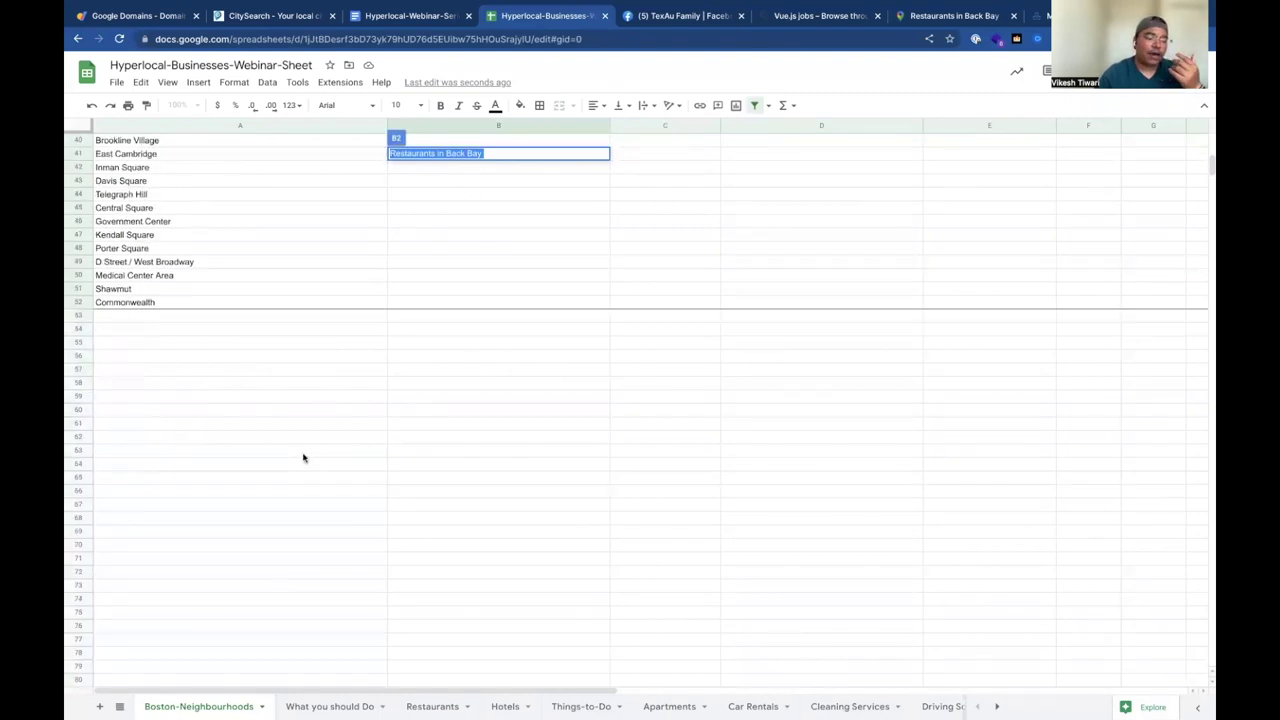
scroll(285, 370, "up", 5)
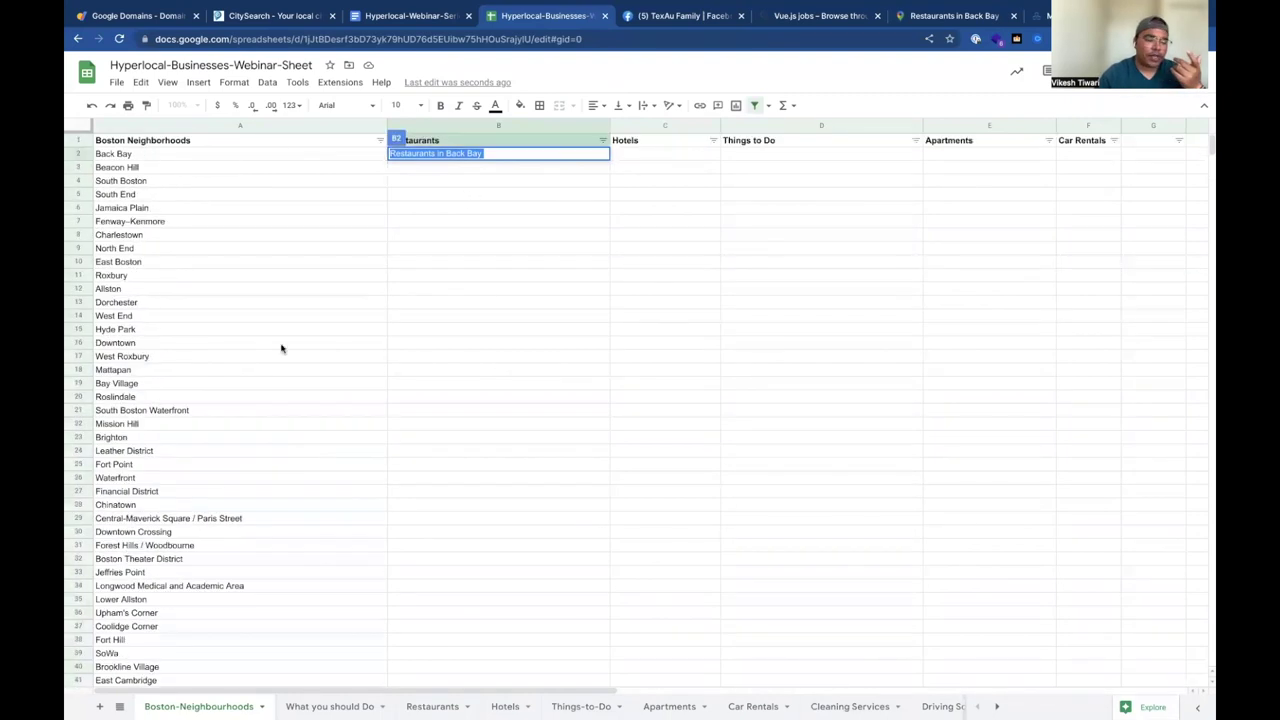
left_click(456, 170)
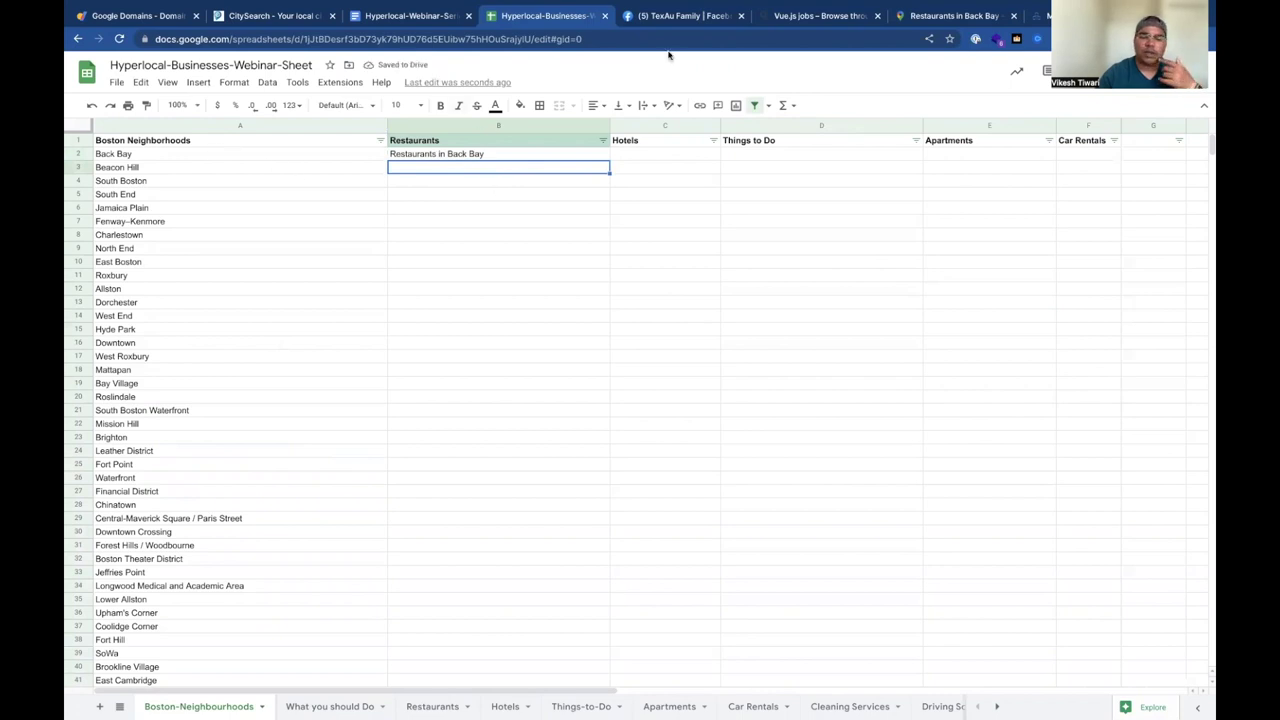
Check the Maps Search Link or Text input of the Google Maps Search Extractor against the query in cell B2 of the webinar sheet
left_click(1045, 15)
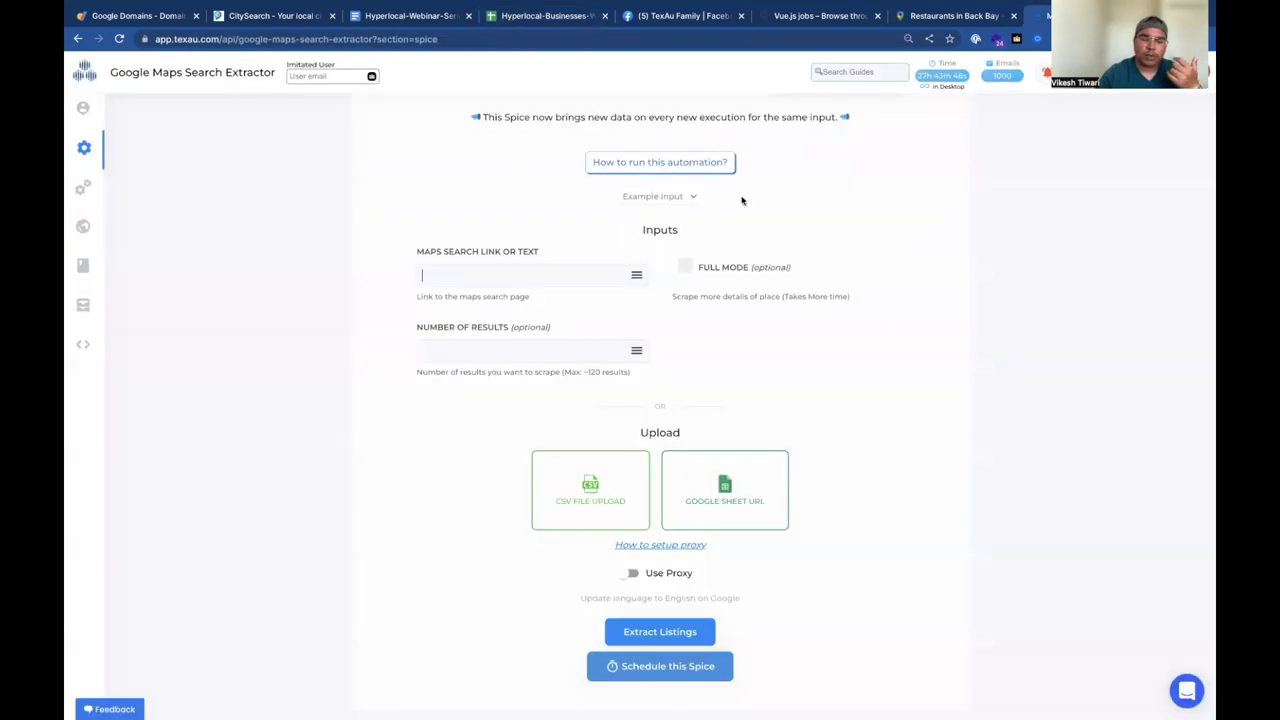
double_click(522, 254)
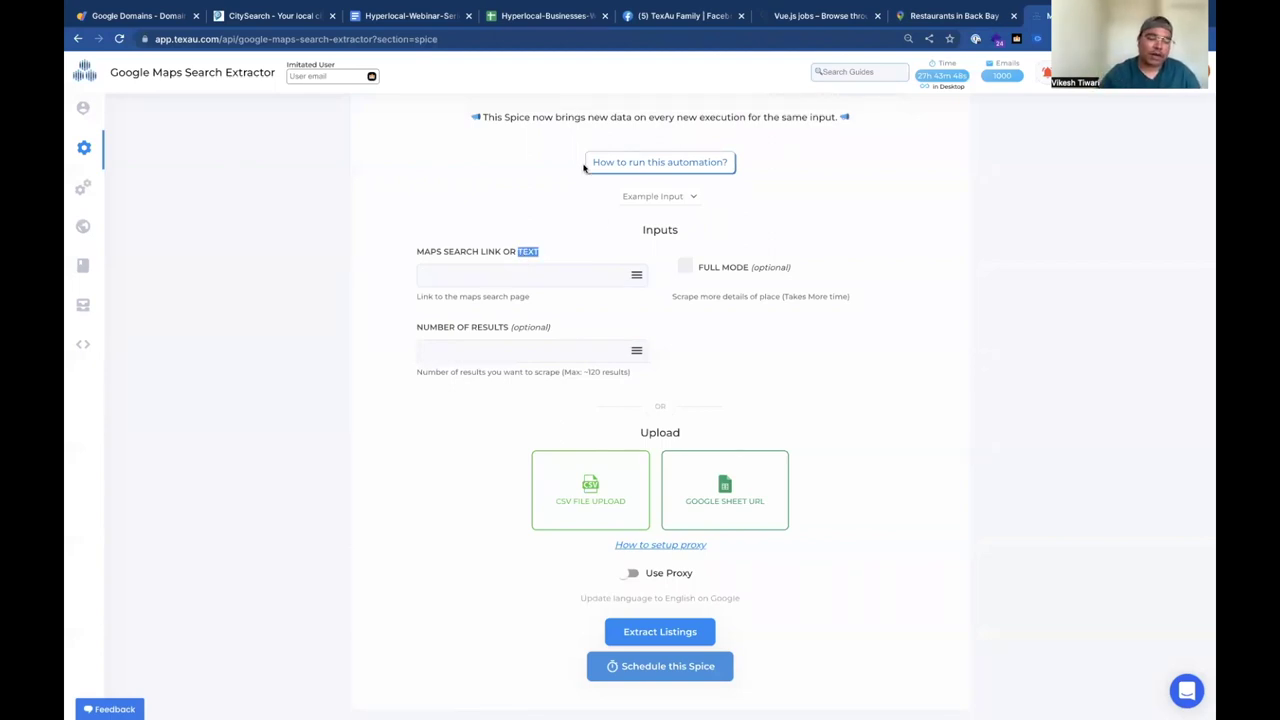
left_click(550, 16)
left_click(447, 155)
double_click(452, 155)
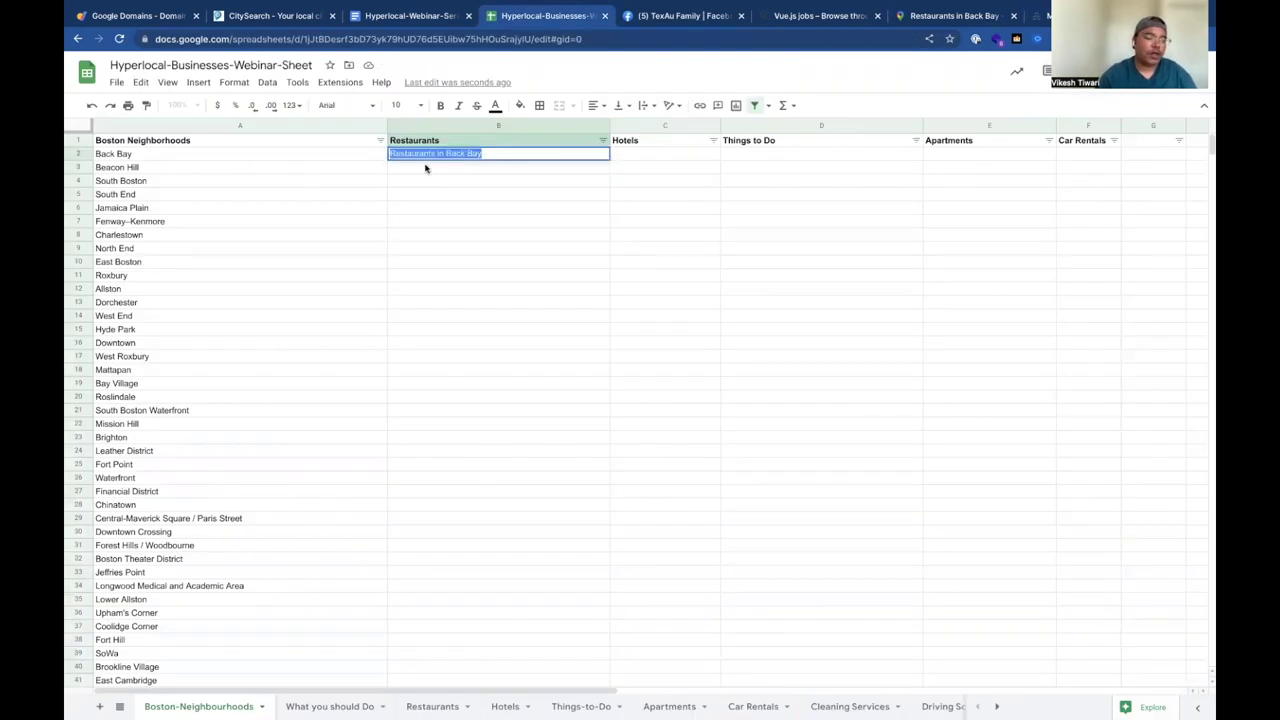
left_click(425, 168)
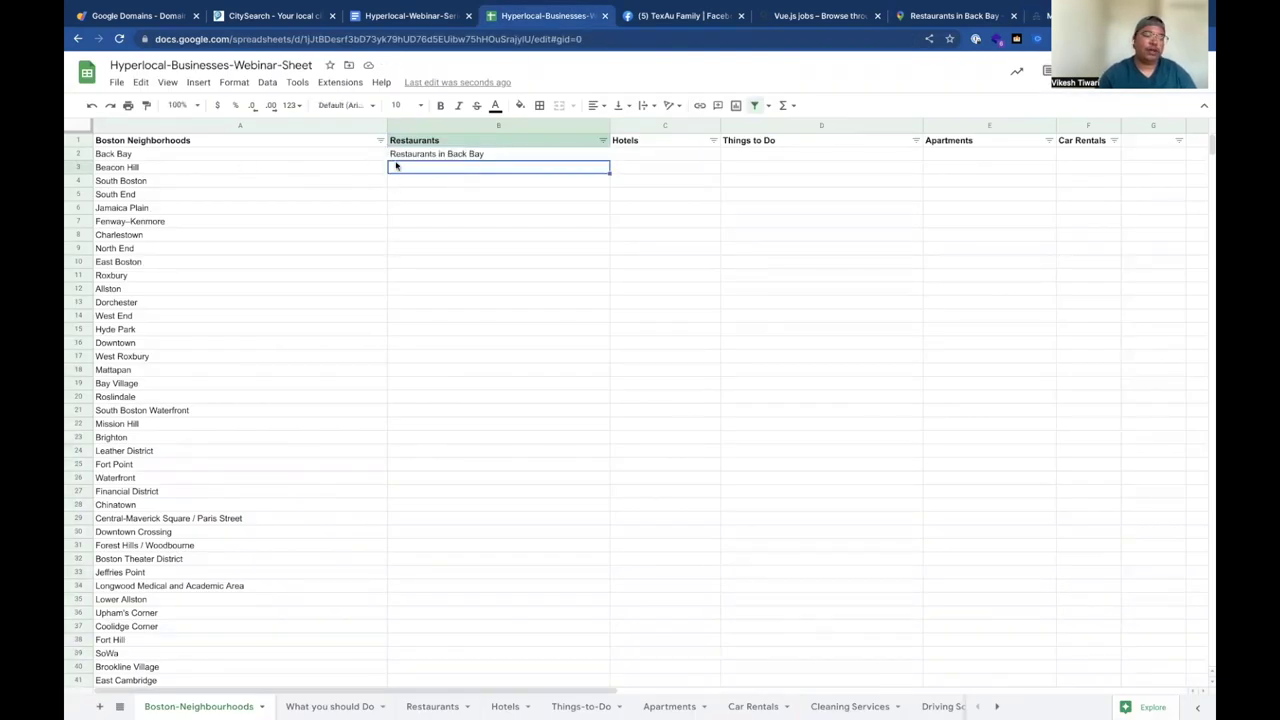
Replace the text in cell B2 of the Restaurants column with the start of a CONCATENATE formula
double_click(454, 155)
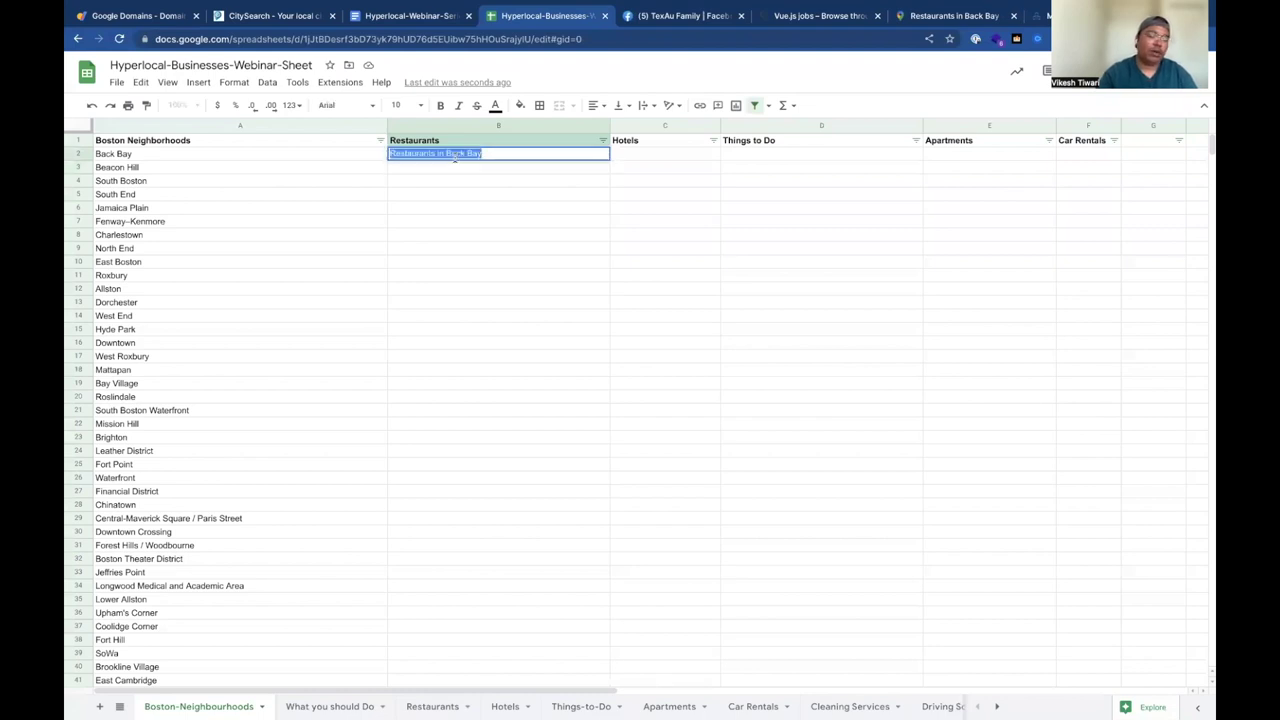
key("BackSpace")
type("H")
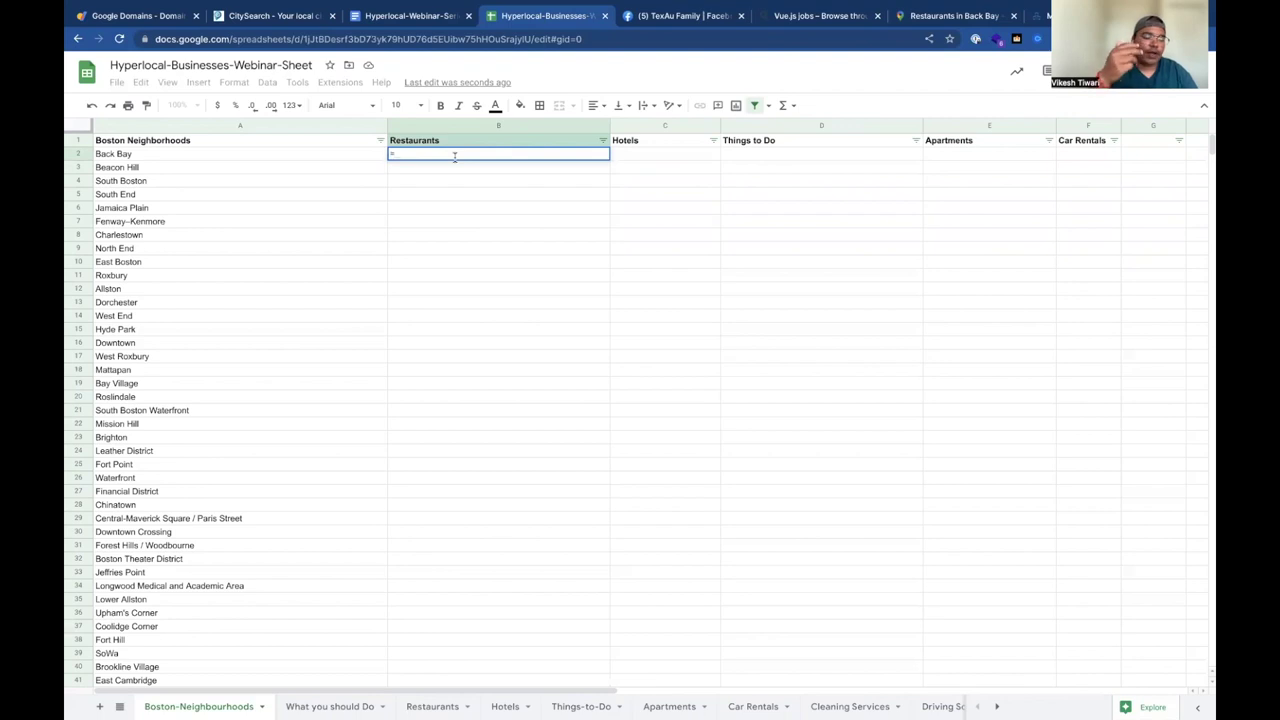
type("CONCA")
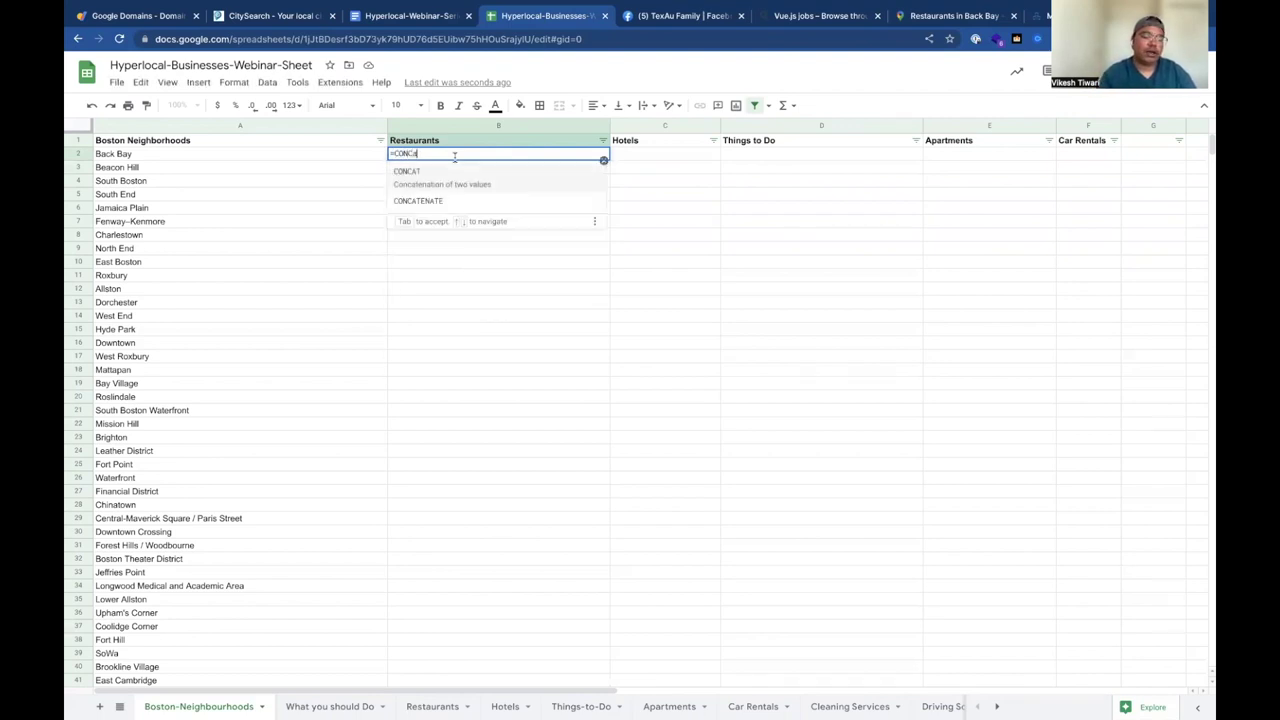
key("Down")
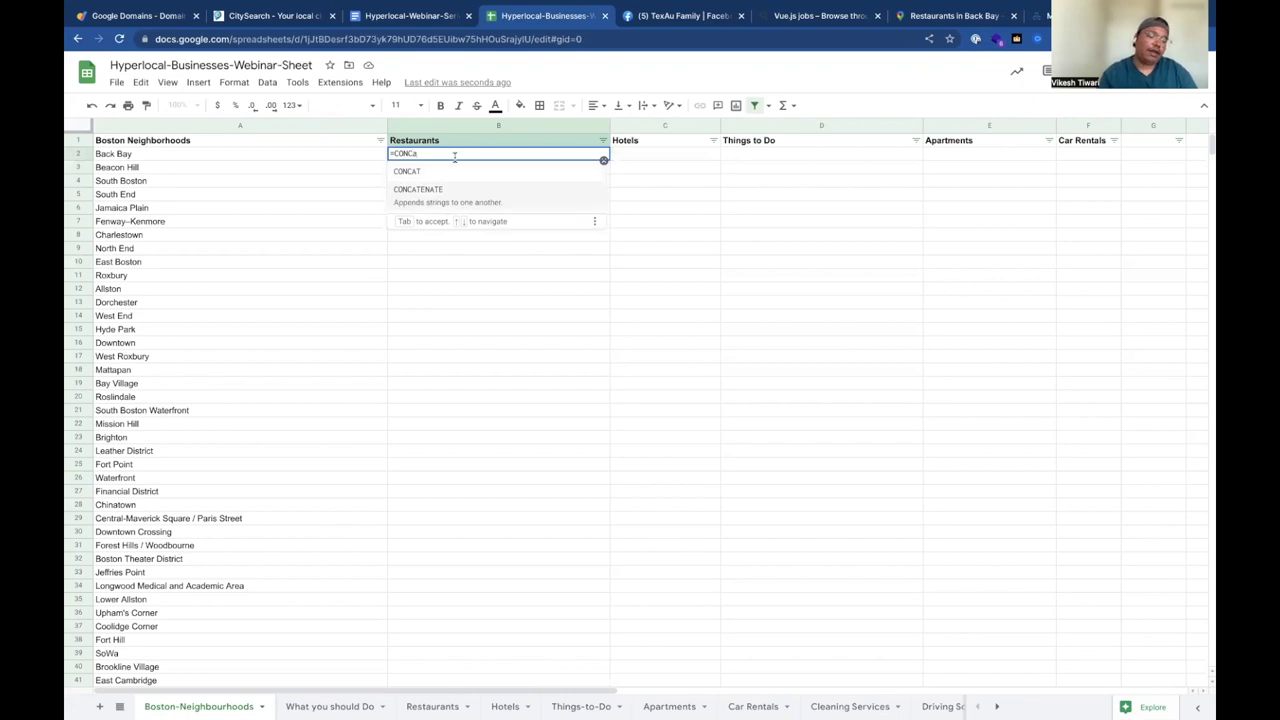
key("Tab")
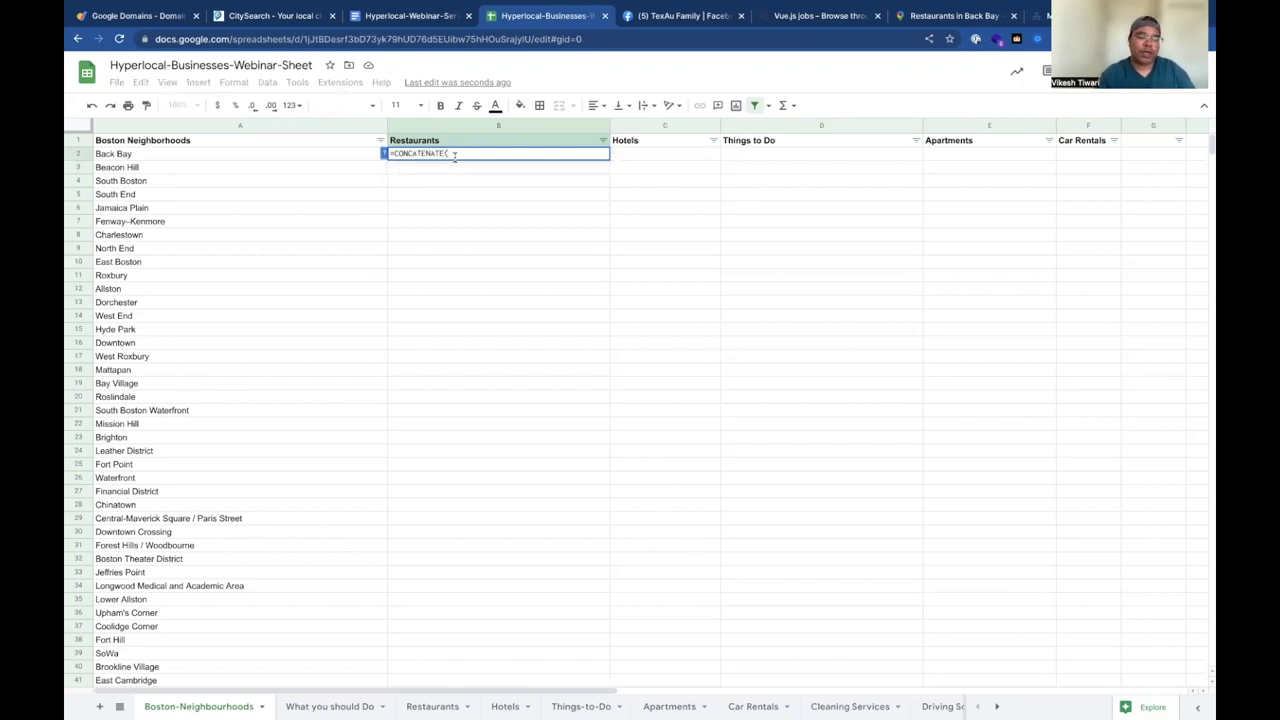
Give the CONCATENATE formula in B2 the quoted arguments "Resturants in" and "B2 ", closing the parenthesis
type("\"")
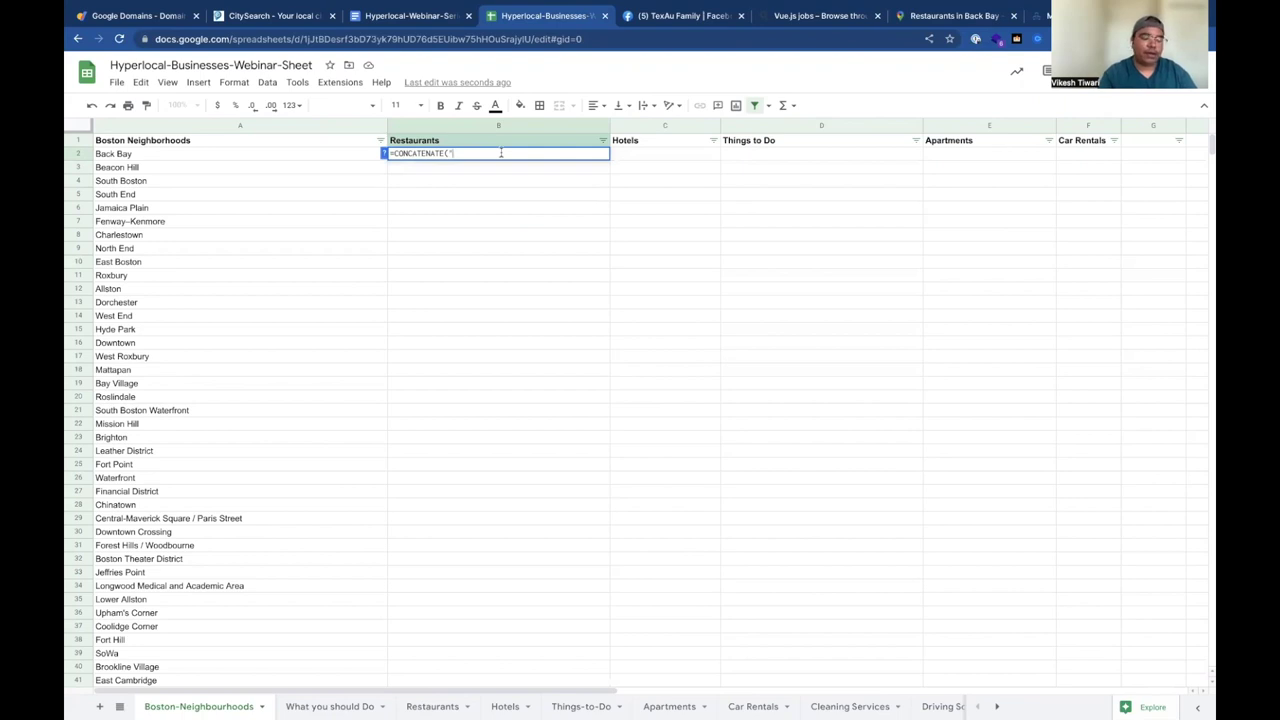
type("B2")
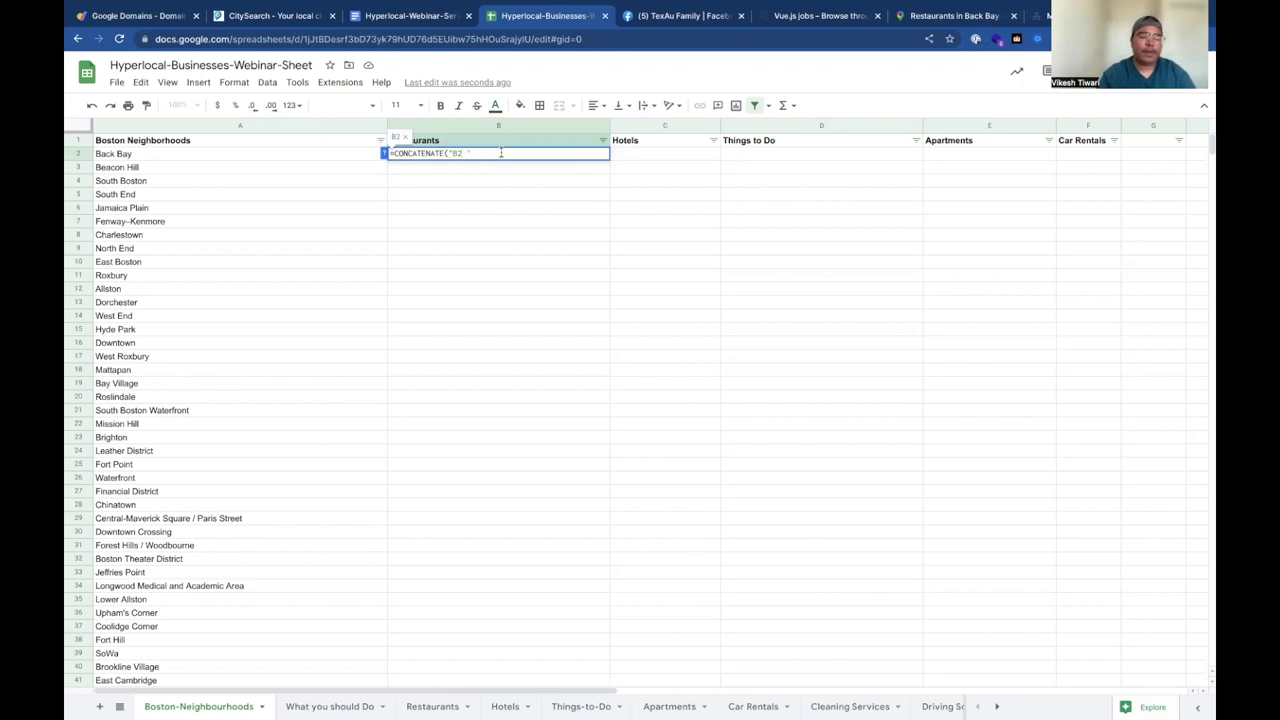
type(" \" \"in")
key("BackSpace")
key("BackSpace")
key("BackSpace")
type(")")
key("Left")
key("Left")
key("Left")
key("Left")
key("Left")
key("Left")
type("\"Resturants ")
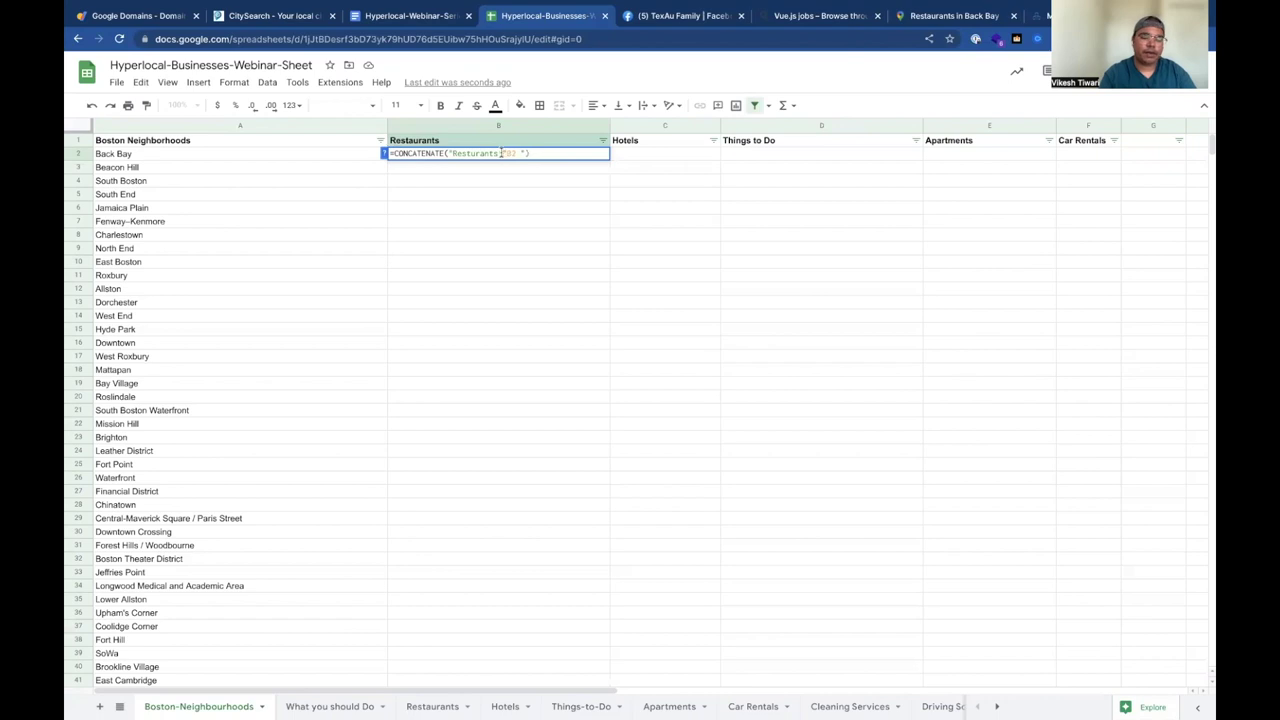
type("in\", \"")
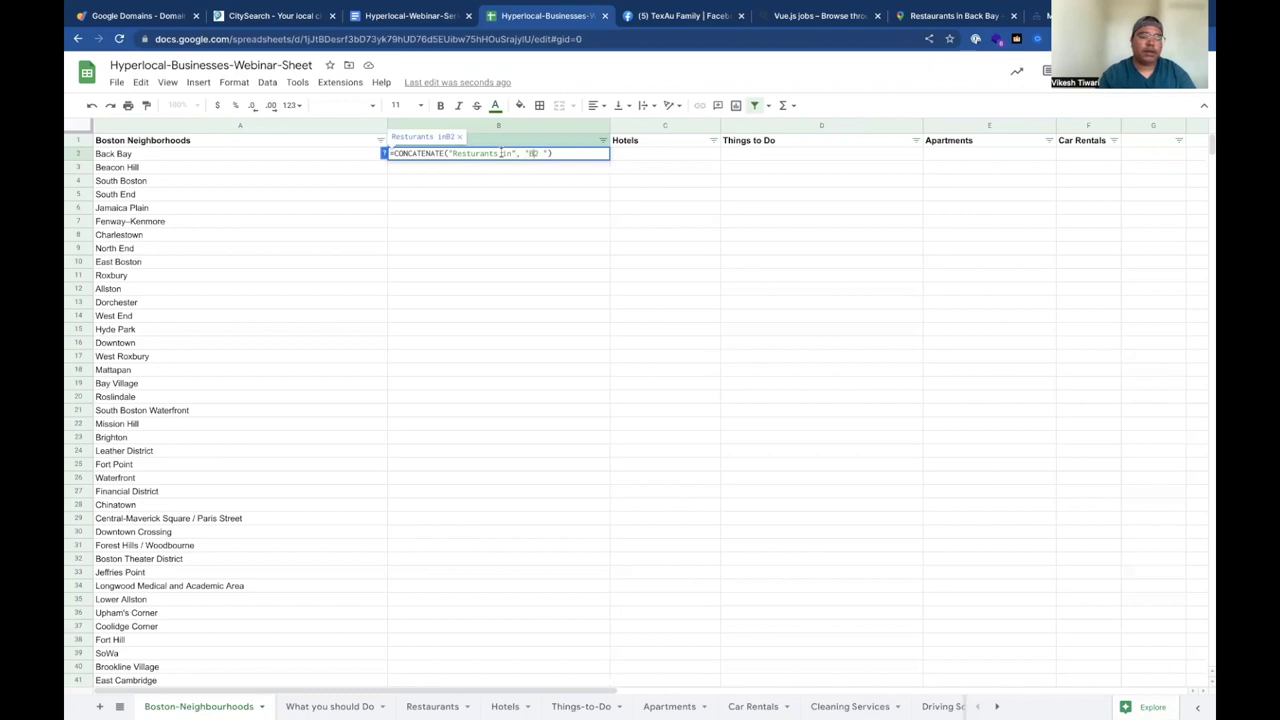
Turn the second argument into the plain cell reference B2 without quotation marks and commit the formula in cell B2
key("BackSpace")
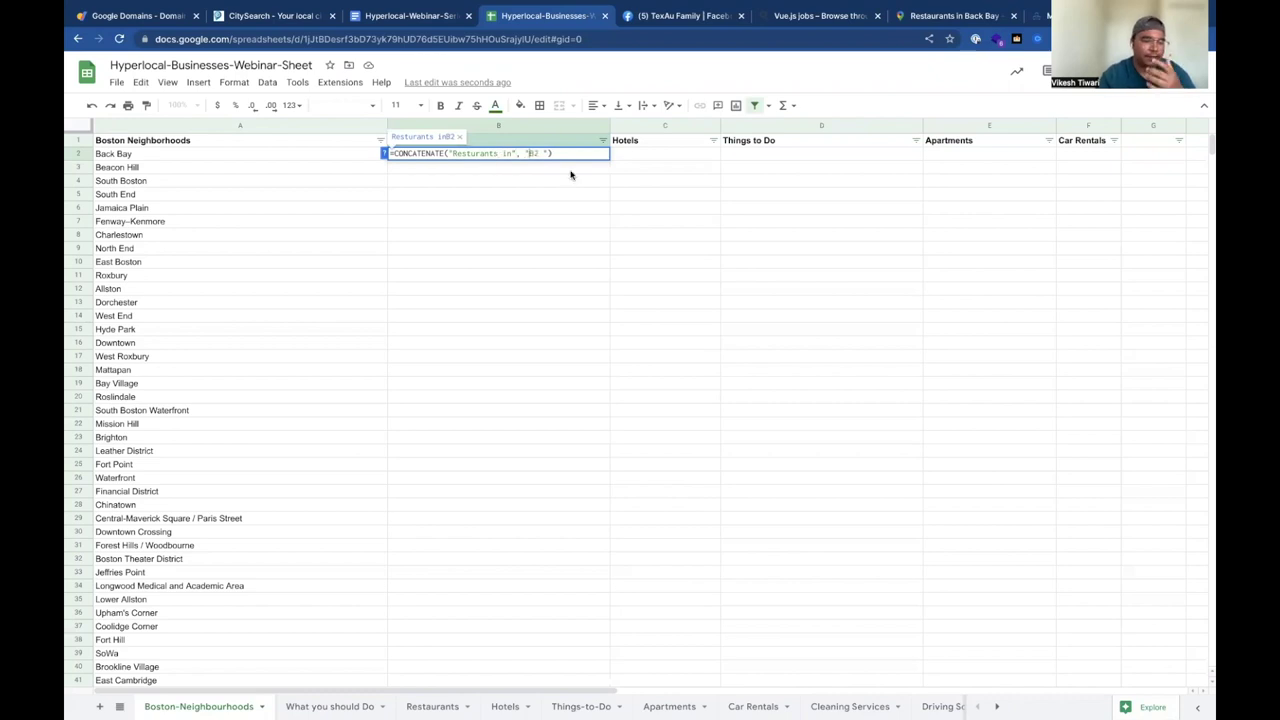
key("BackSpace")
key("BackSpace")
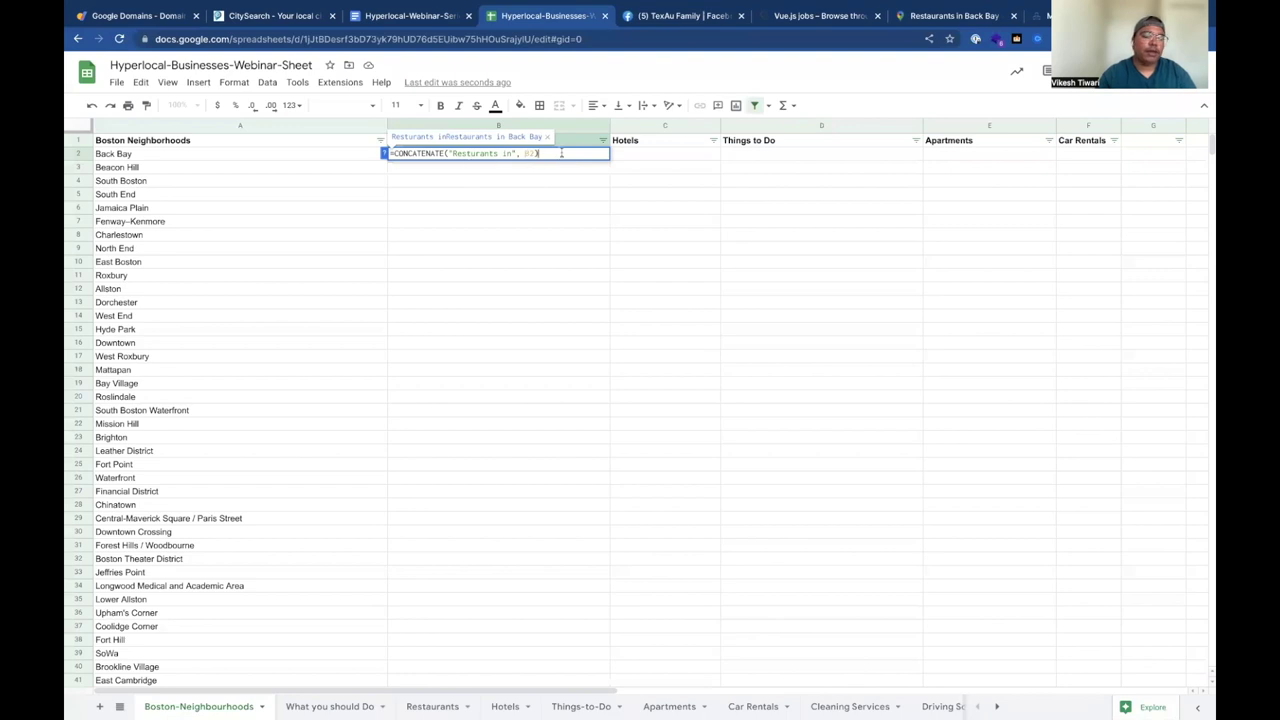
type(")")
key("Return")
left_click(528, 154)
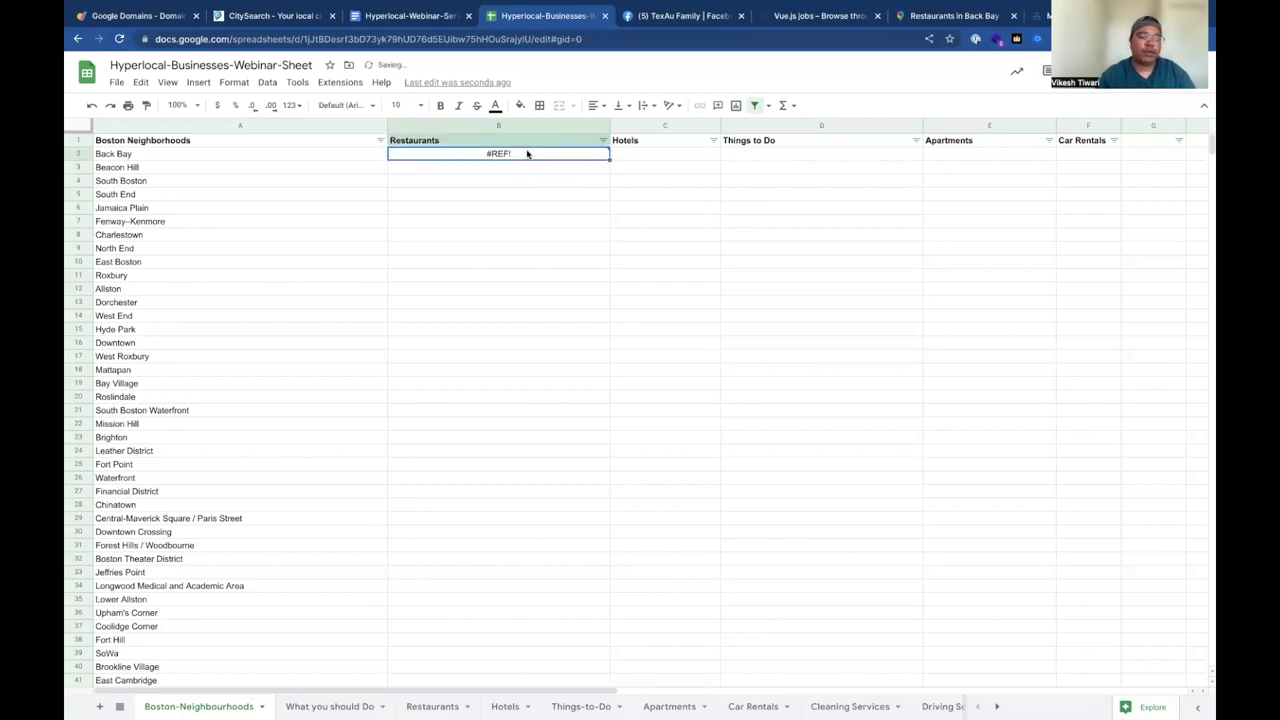
Reopen the formula in cell B2 and correct the spelling of its text to "Restaurants in"
double_click(527, 152)
left_click(530, 153)
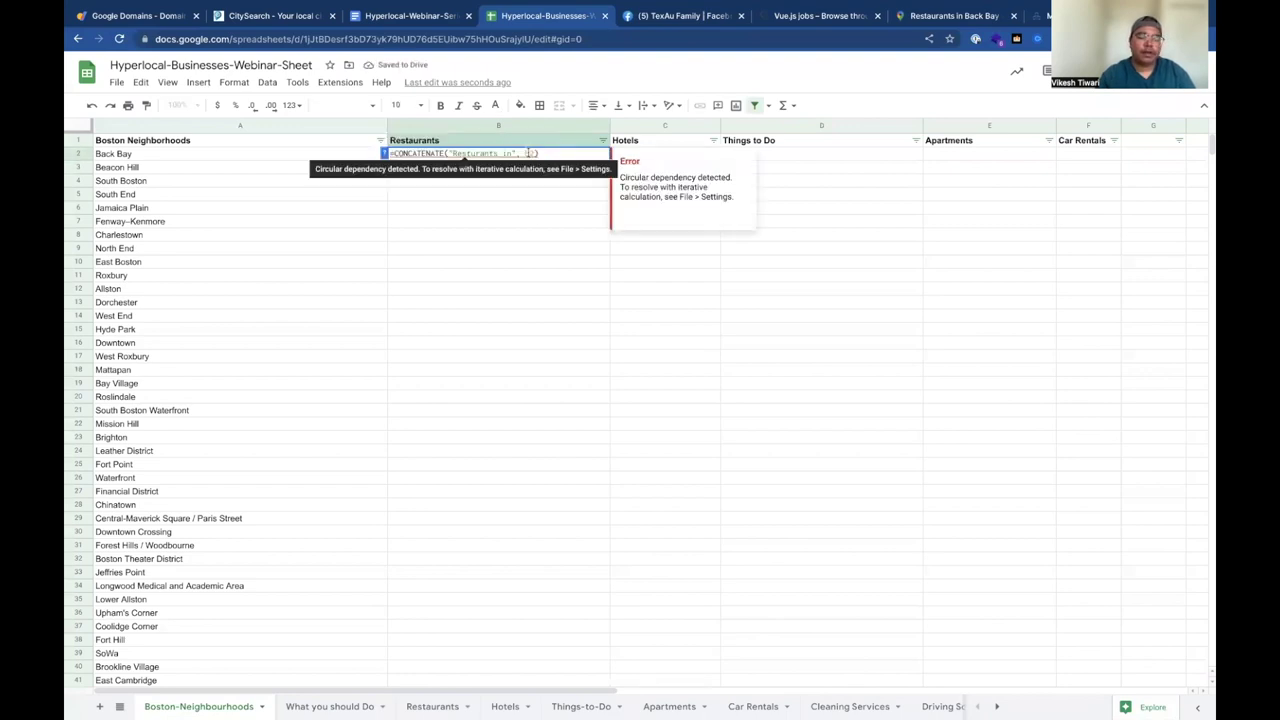
left_click(466, 152)
type("aur")
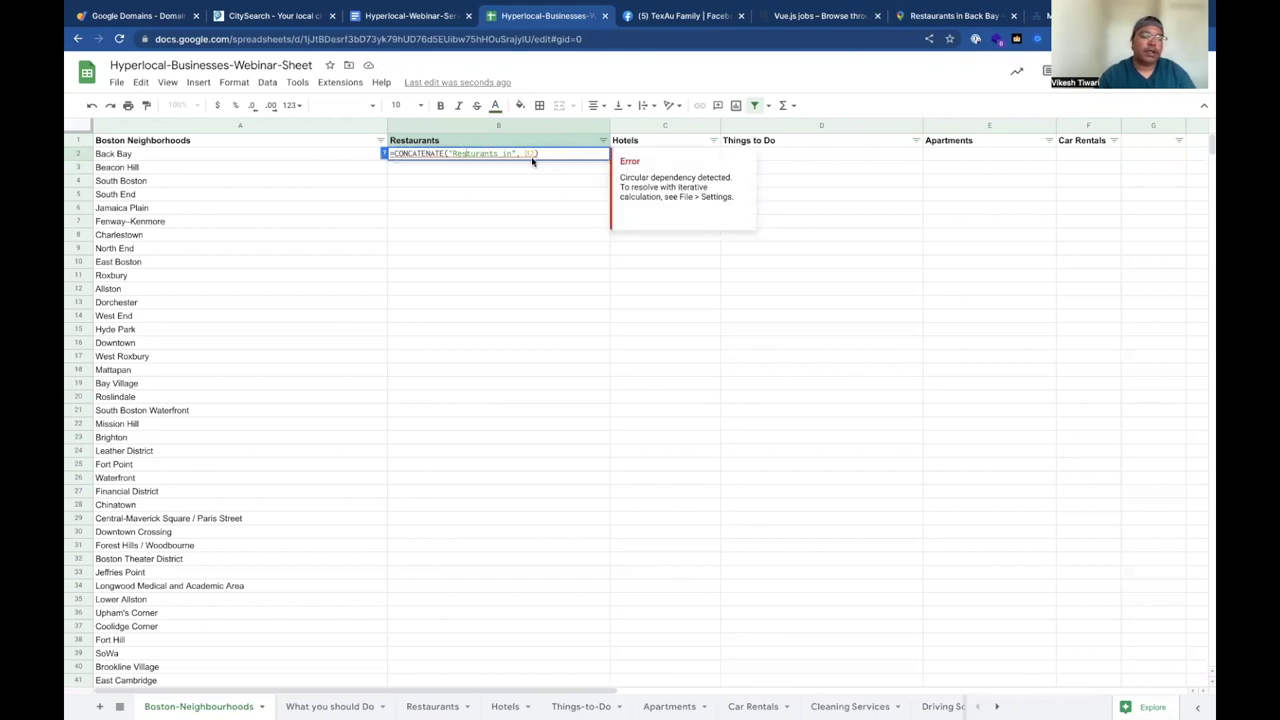
type("a")
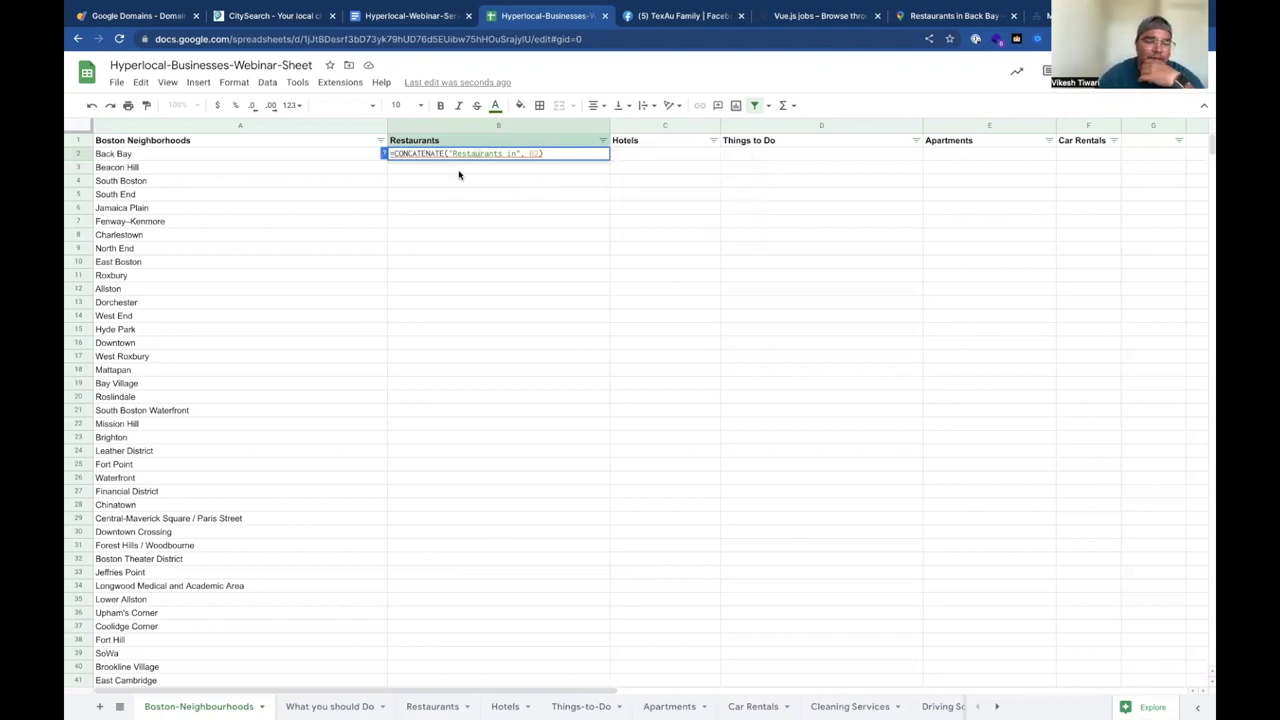
Change the formula's reference to A2, add a space after "in" within the quoted text, and commit the formula in B2
mouse_move(542, 157)
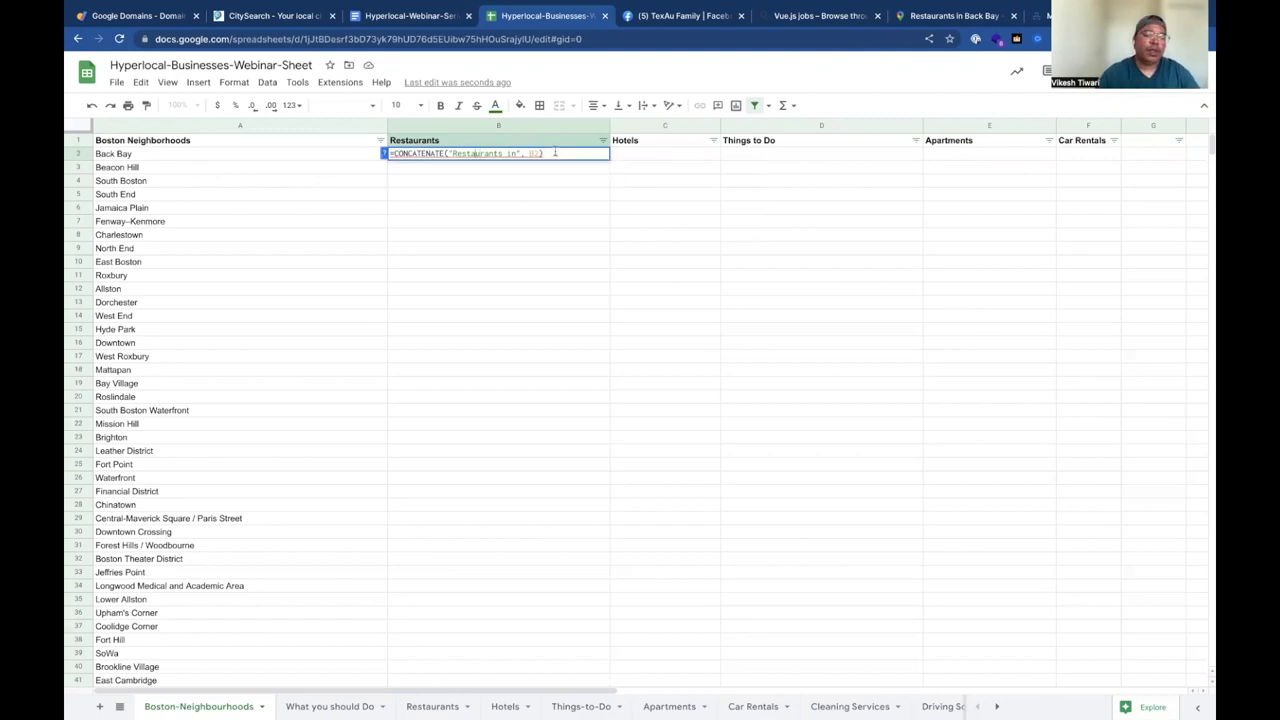
key("BackSpace")
key("BackSpace")
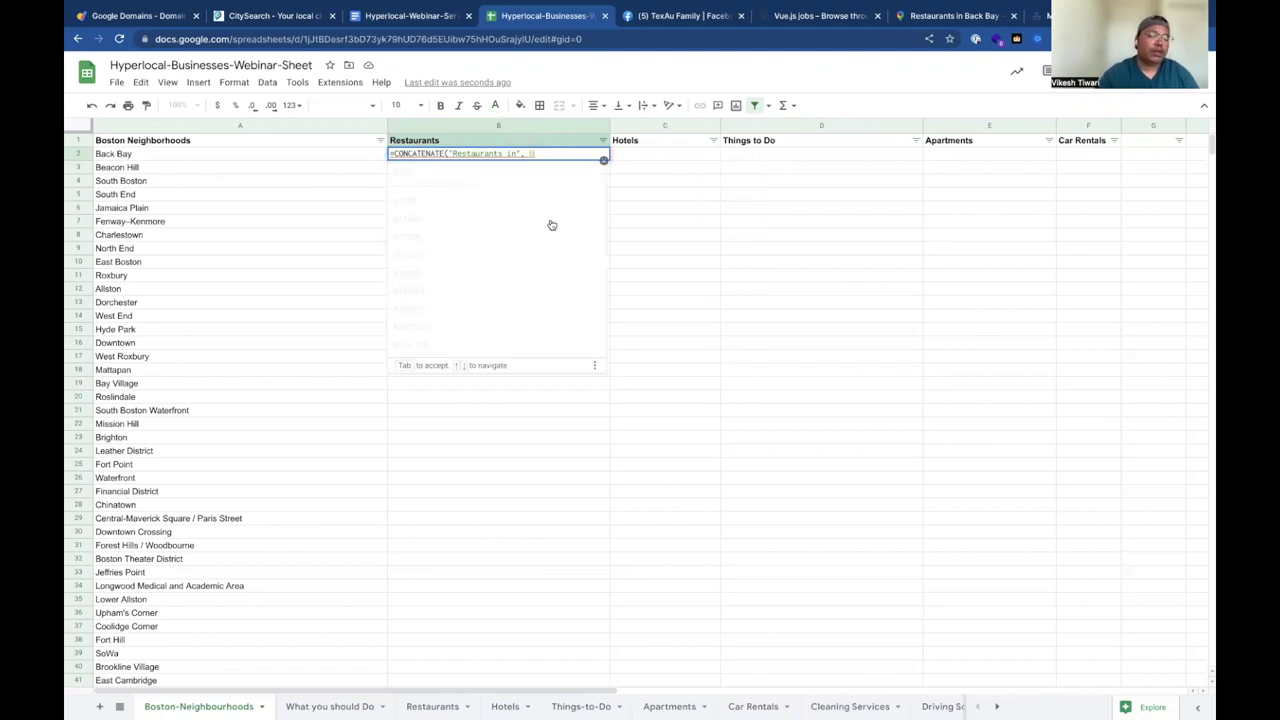
type("A2")
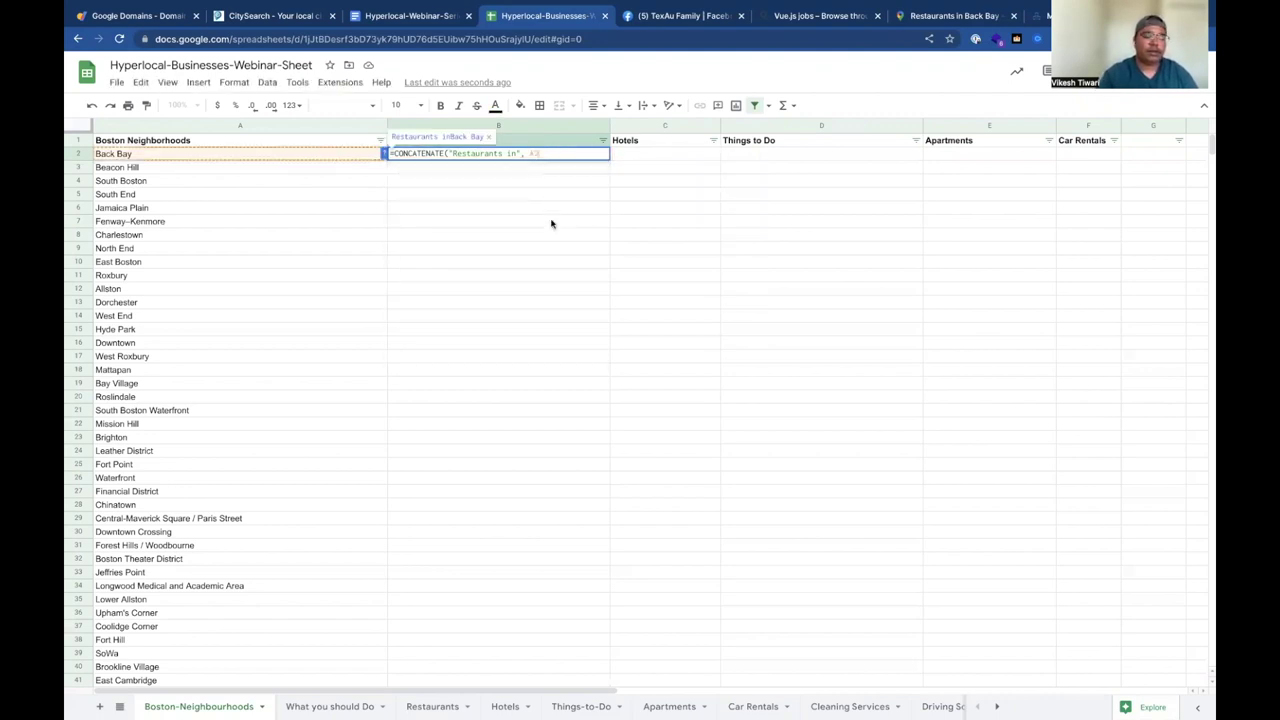
type(")")
key("Left")
key("Left")
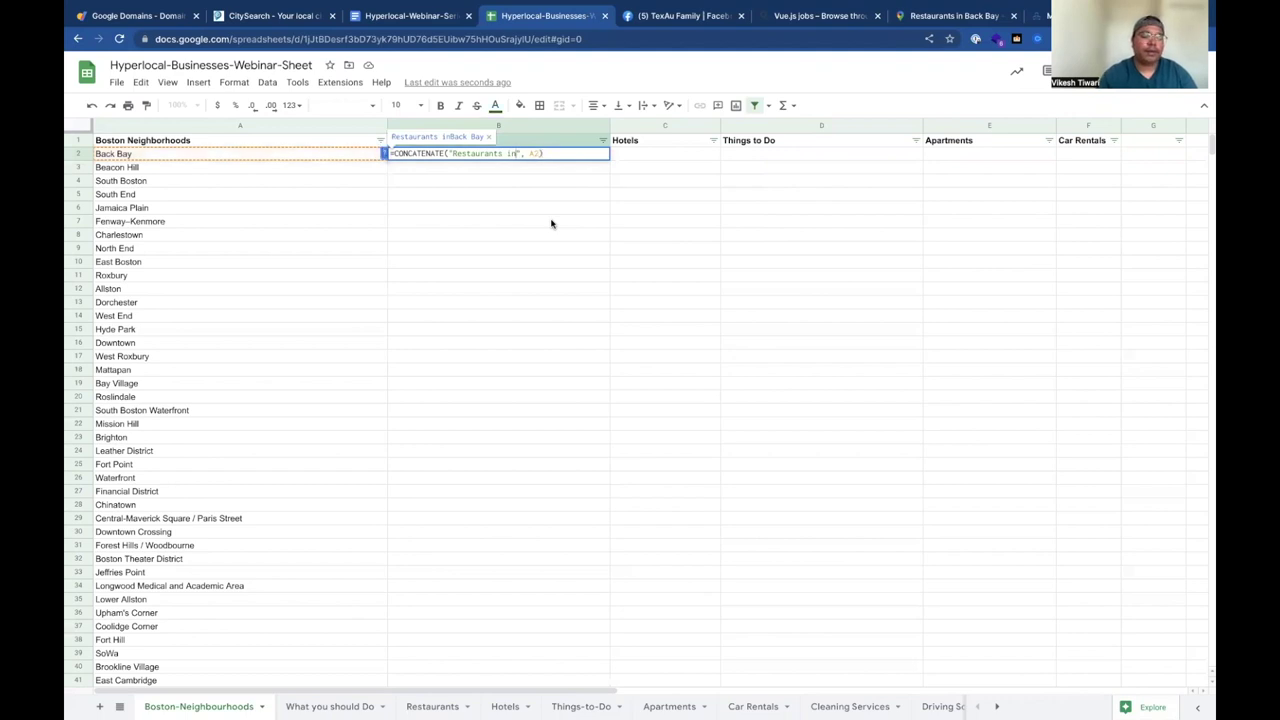
key("Return")
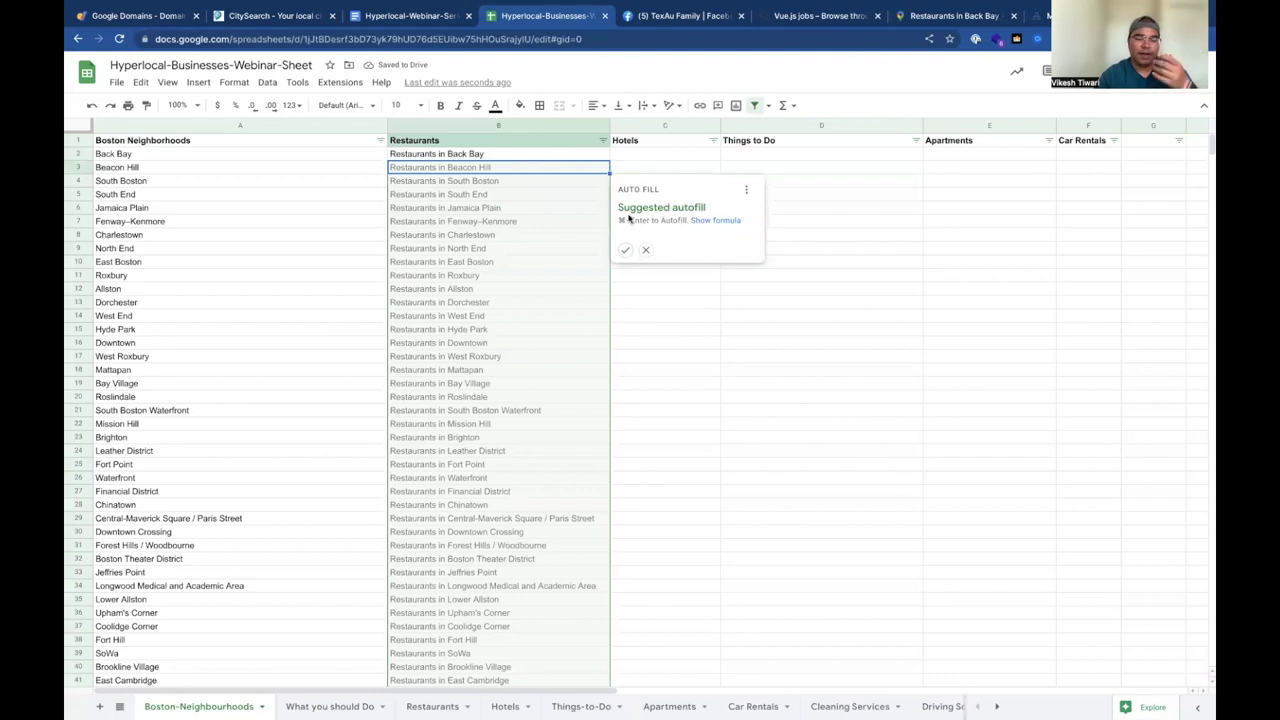
Accept the suggested autofill for the Restaurants column and look through the queries filled in for each neighborhood
left_click(625, 250)
scroll(544, 388, "down", 10)
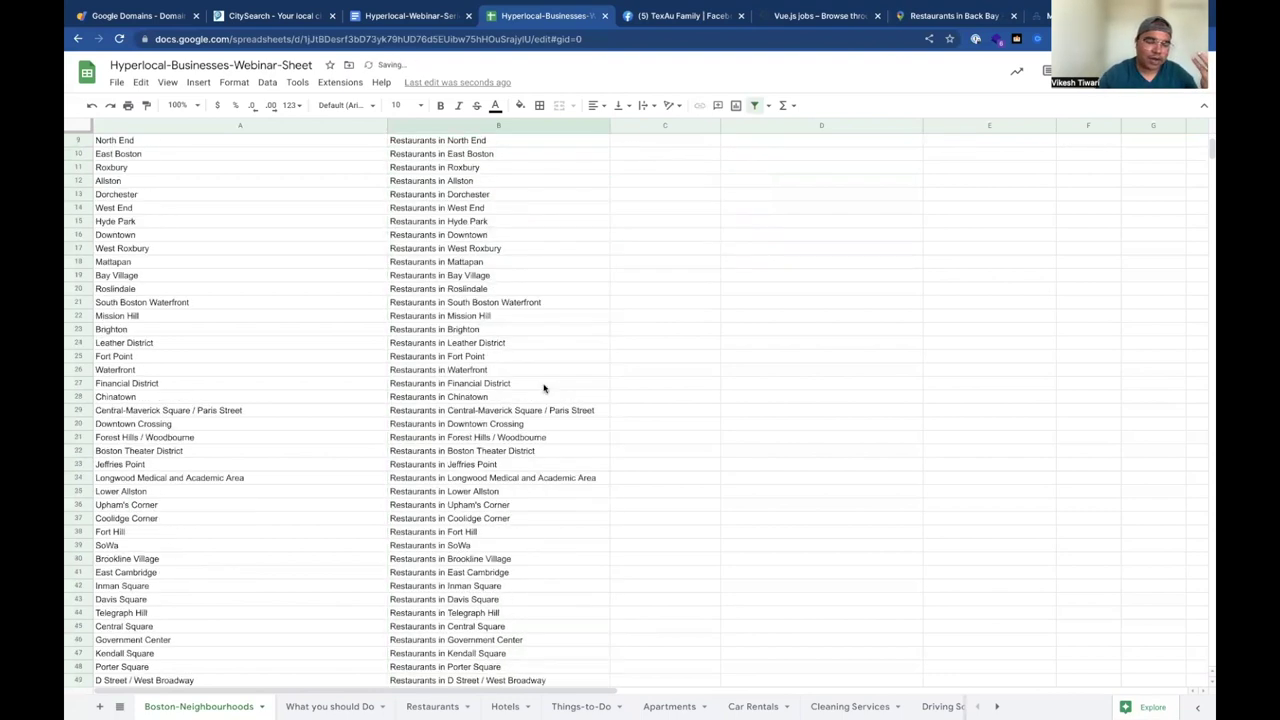
scroll(544, 388, "up", 10)
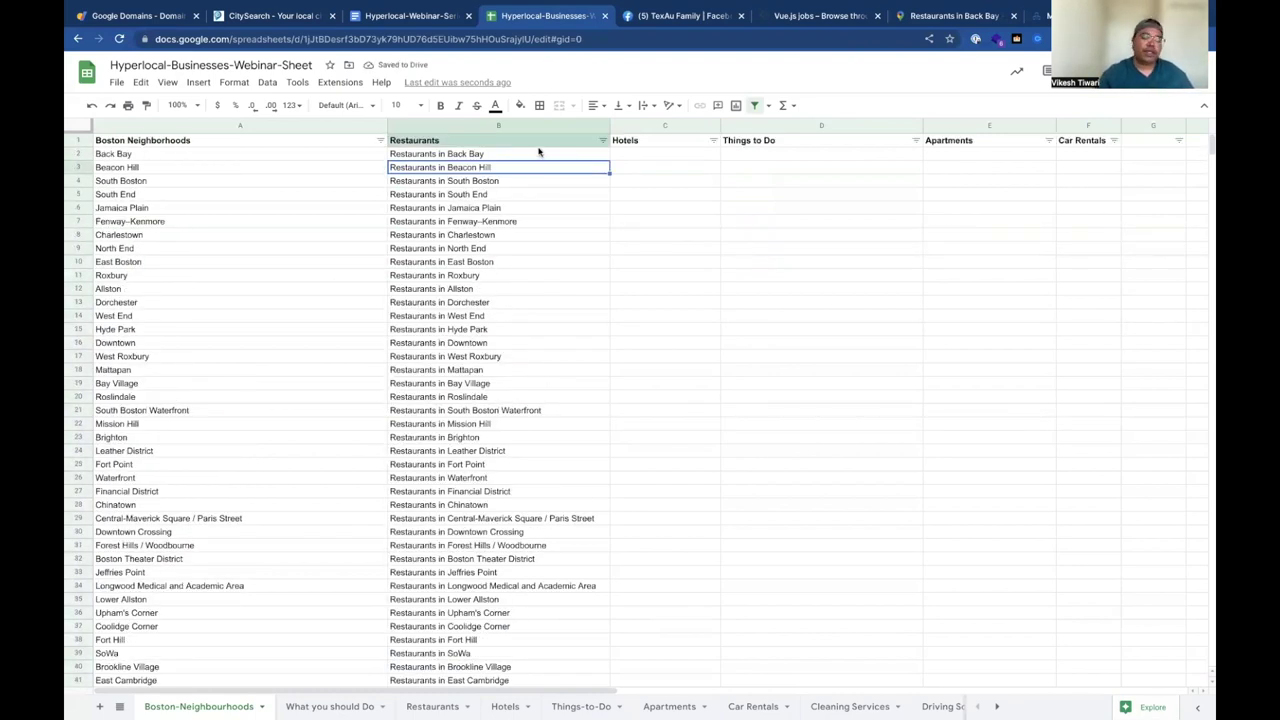
left_click(660, 153)
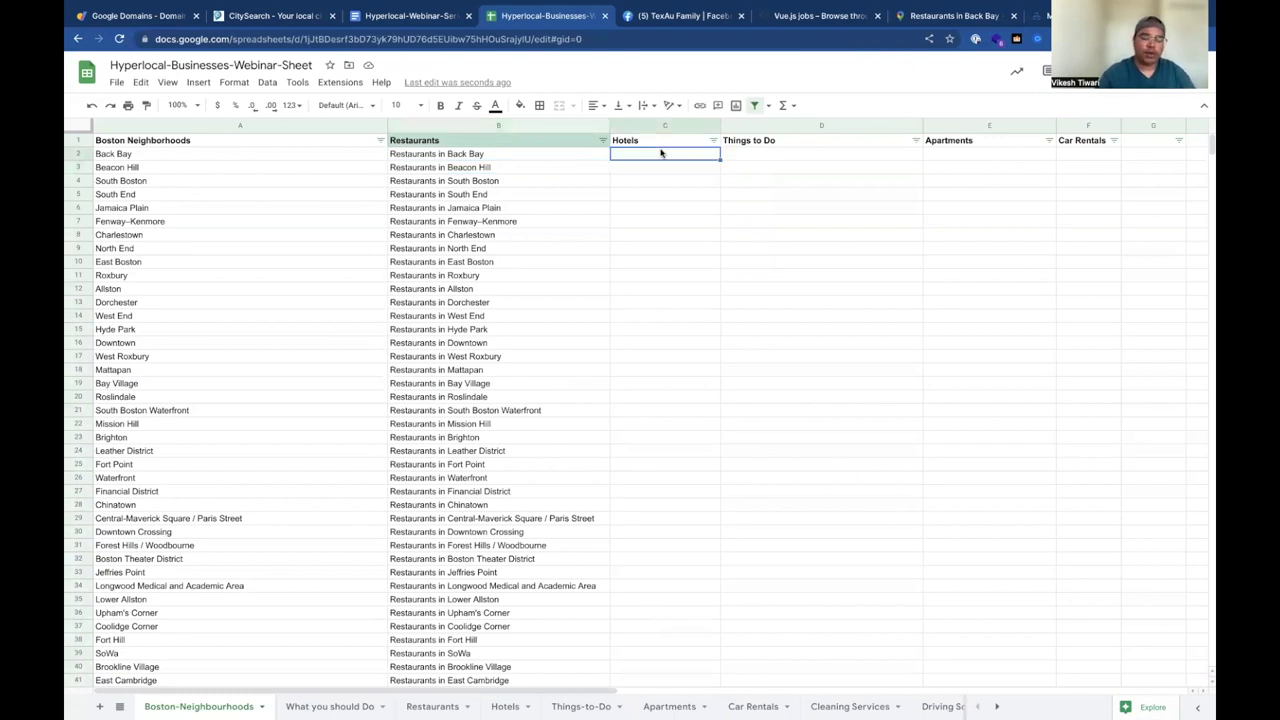
double_click(660, 150)
type("=Conca")
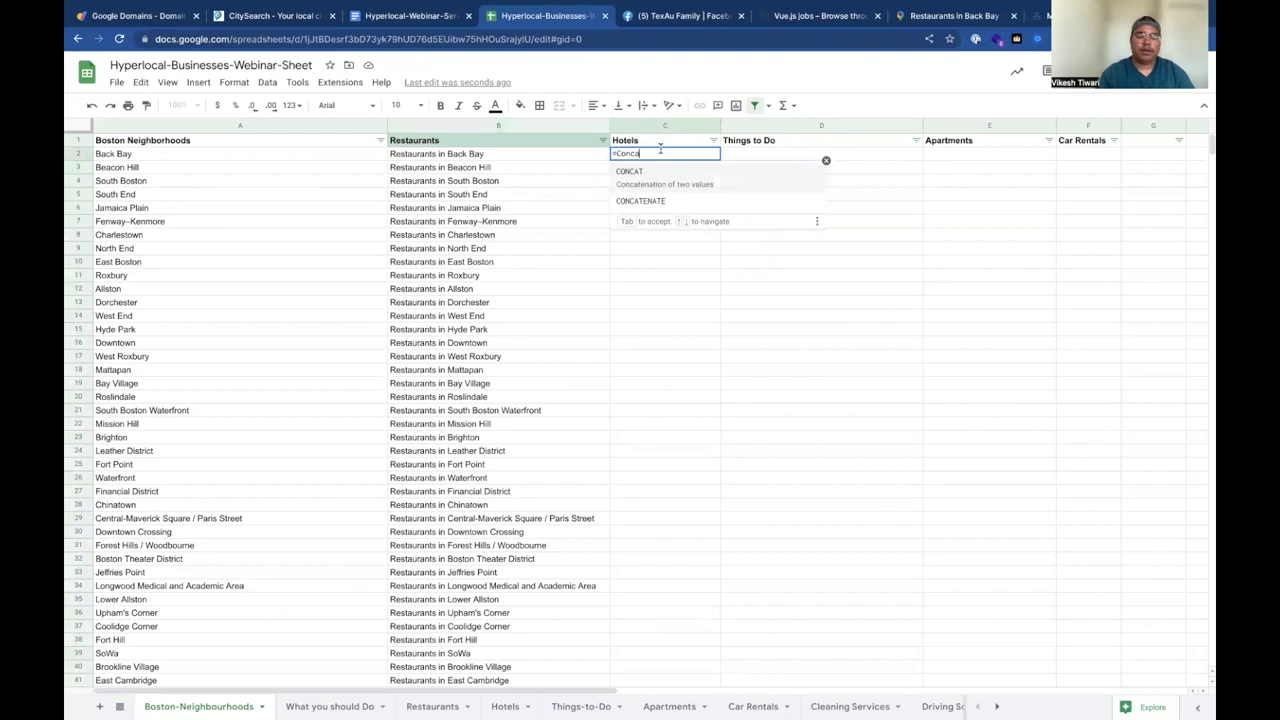
key("Down")
key("Tab")
key("Escape")
Enter =CONCATENATE("Hotels in ", A2) in cell C2 and accept the suggested autofill for the rest of the Hotels column
left_click(660, 154)
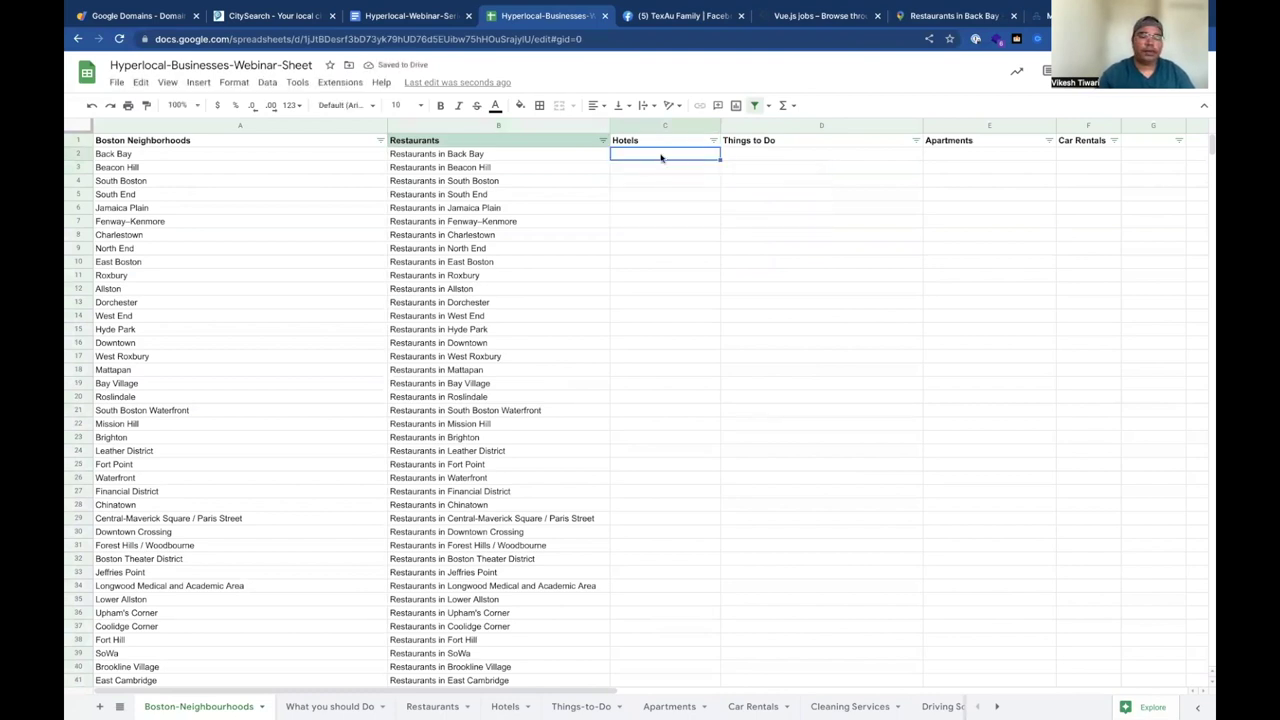
type("=CONCATENATE(\" \")")
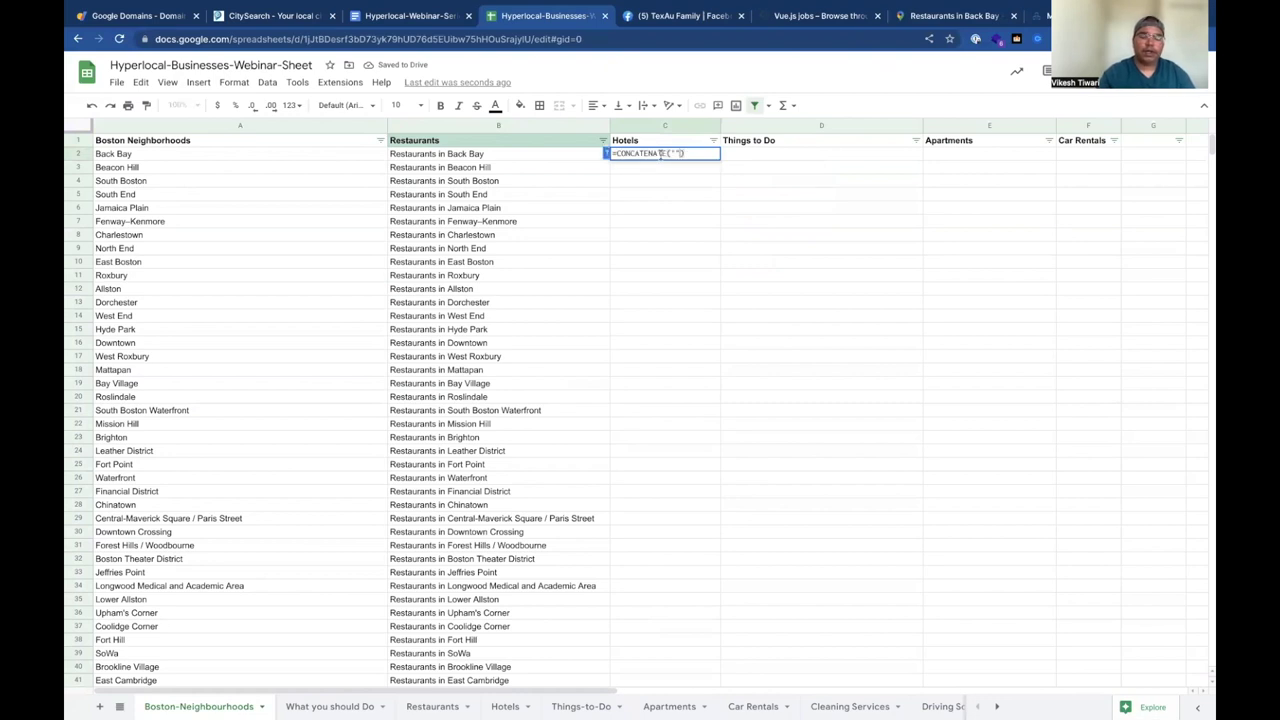
type("Hotels in ")
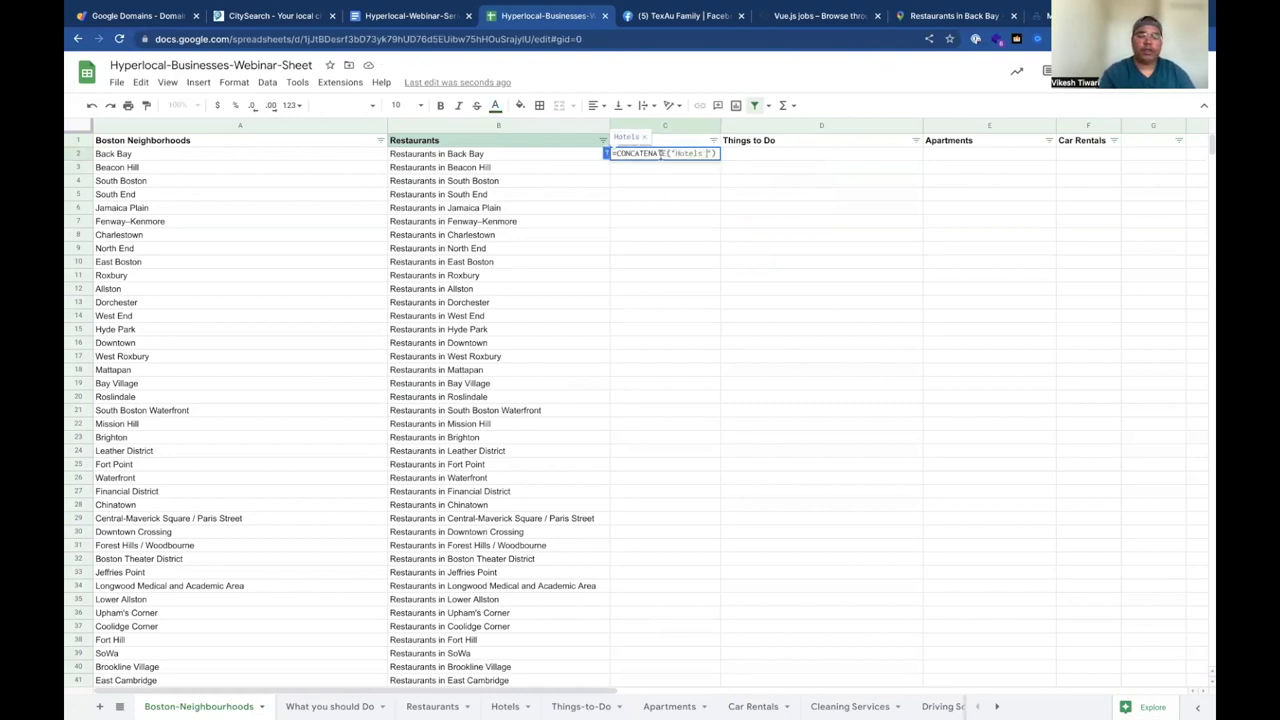
type("\", ")
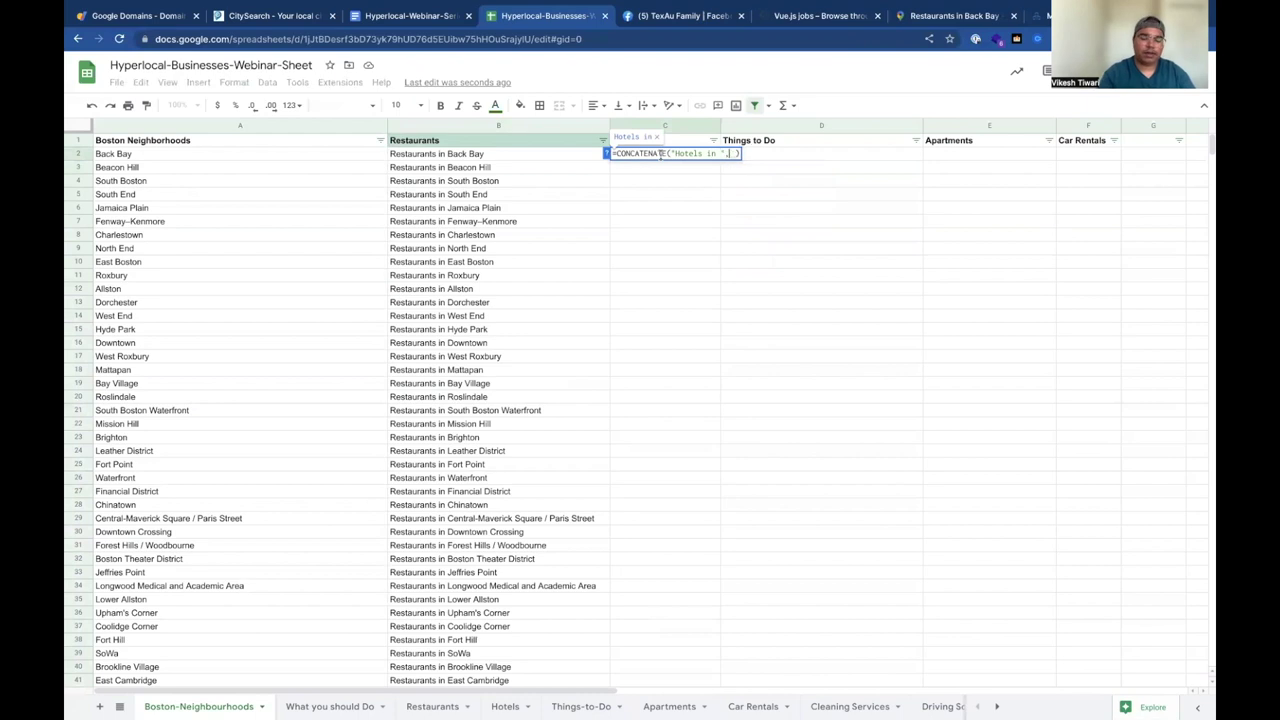
type("A2")
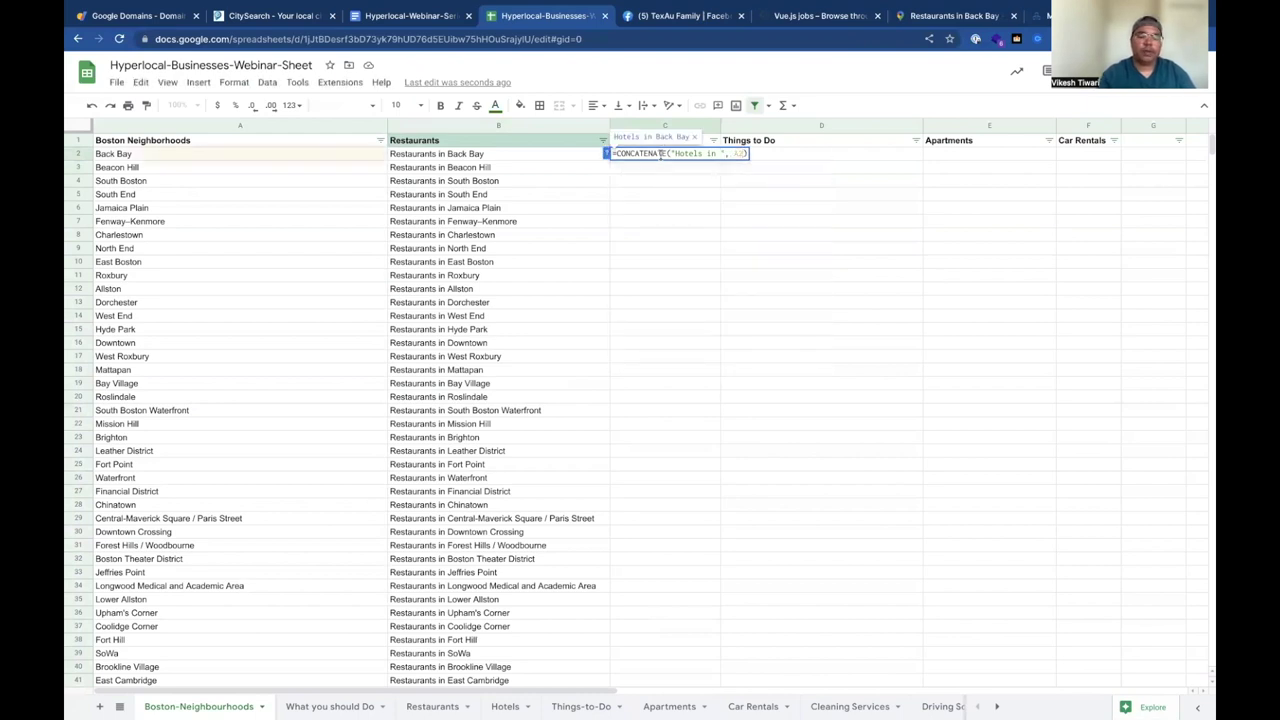
key("Return")
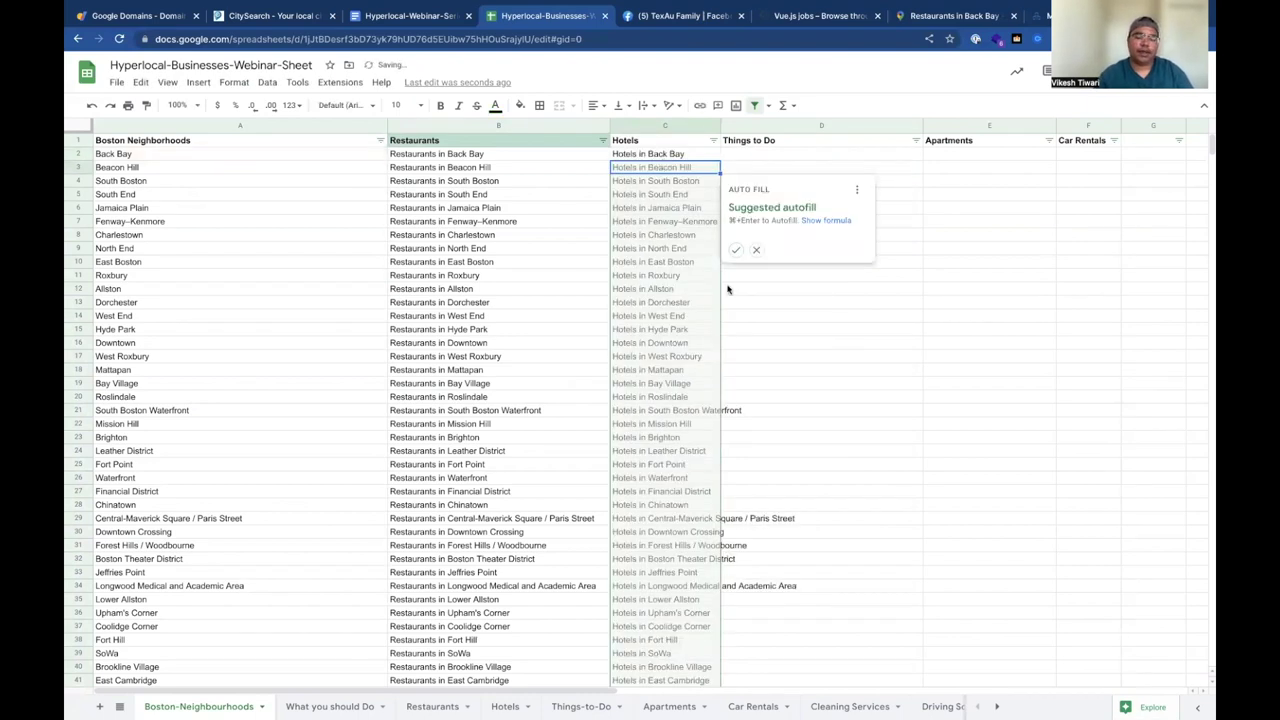
left_click(736, 252)
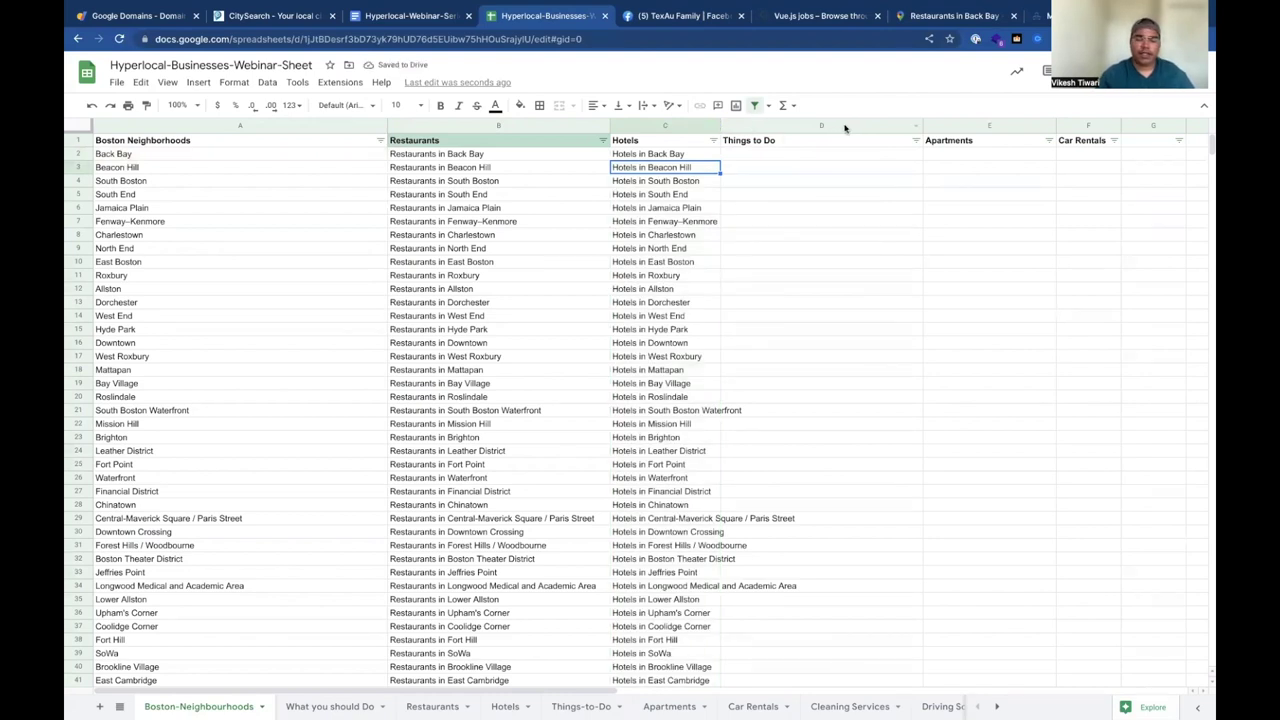
Widen the Hotels column so its longest entries fit, and look through the queries filled in for every neighborhood
left_click_drag(718, 130, 874, 130)
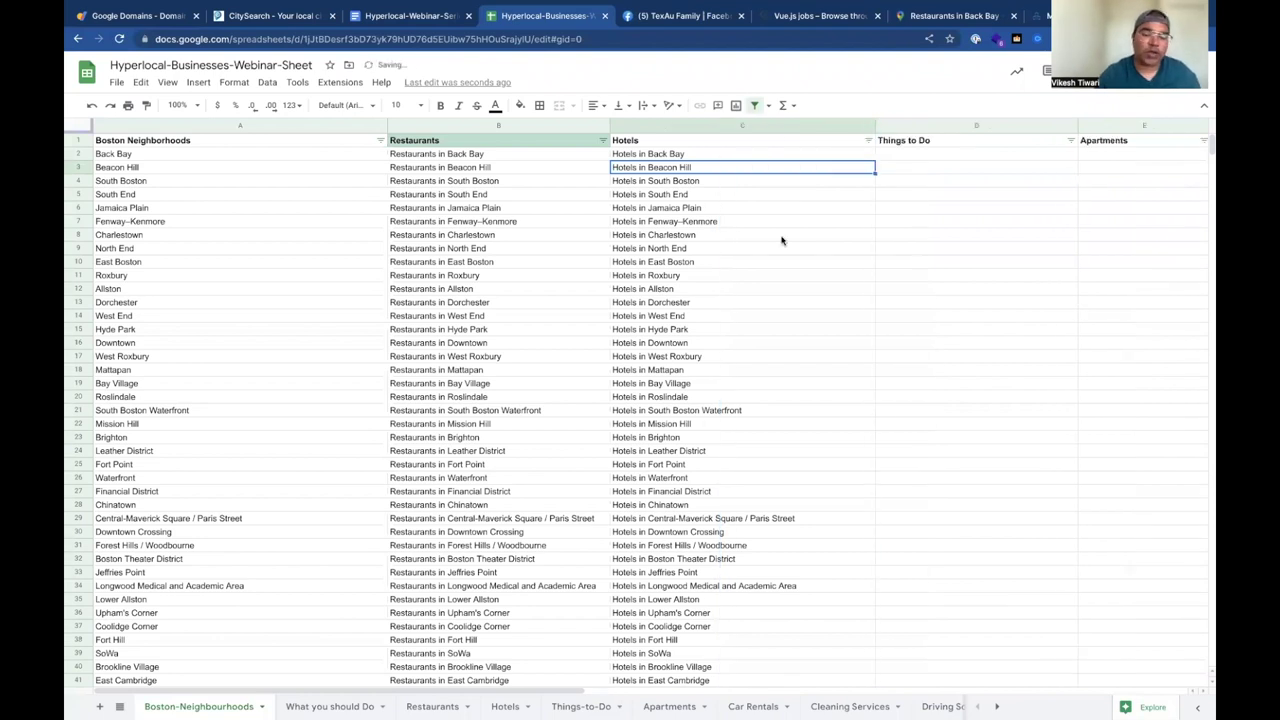
left_click(680, 194)
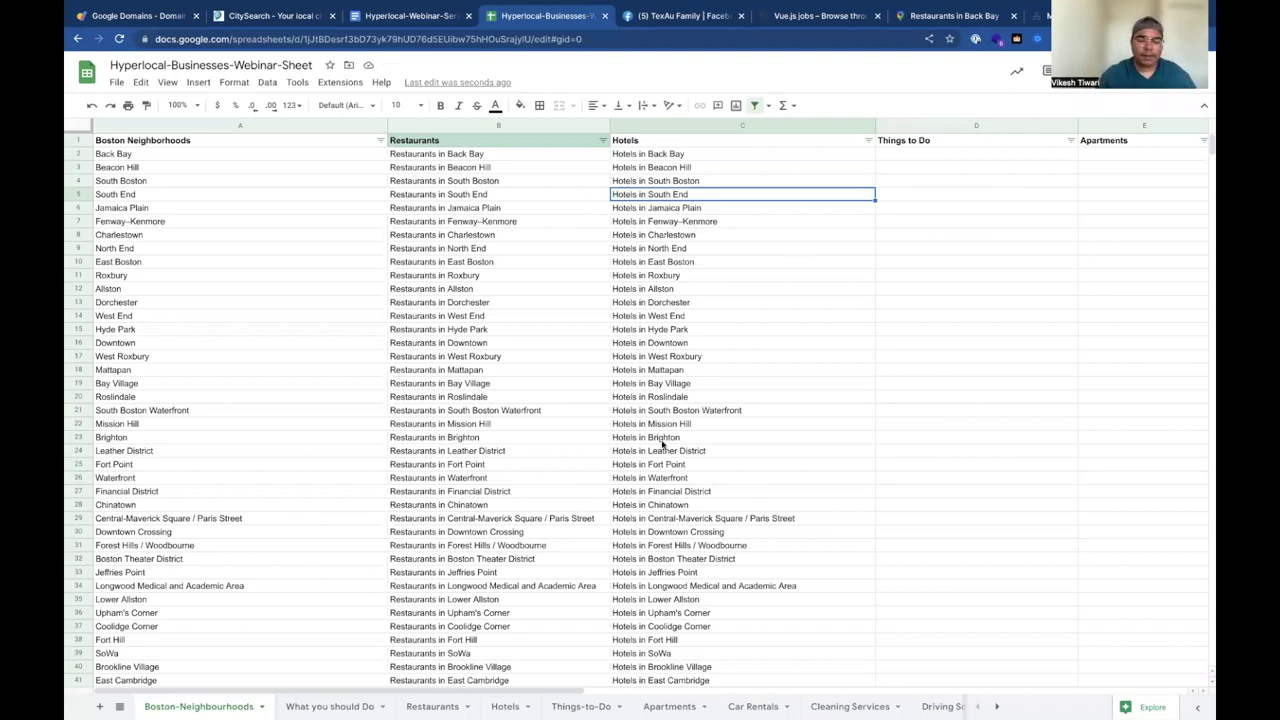
scroll(662, 444, "down", 10)
scroll(662, 444, "up", 5)
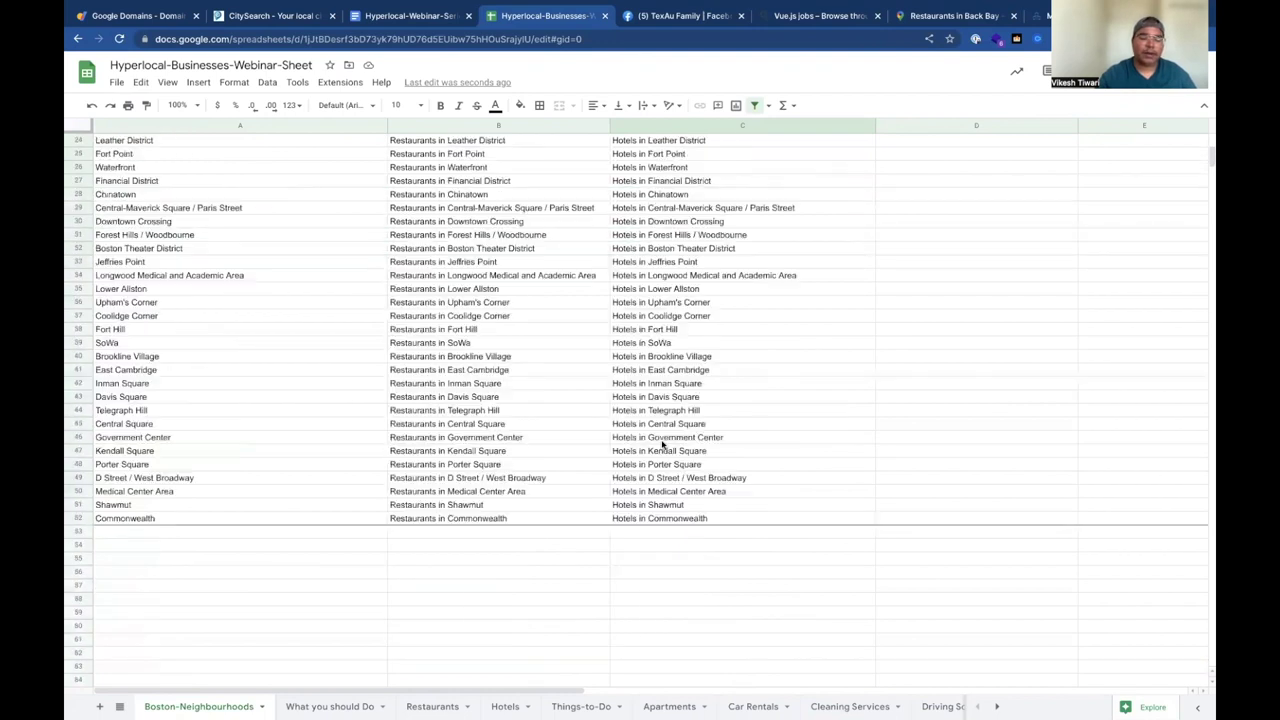
scroll(662, 444, "up", 5)
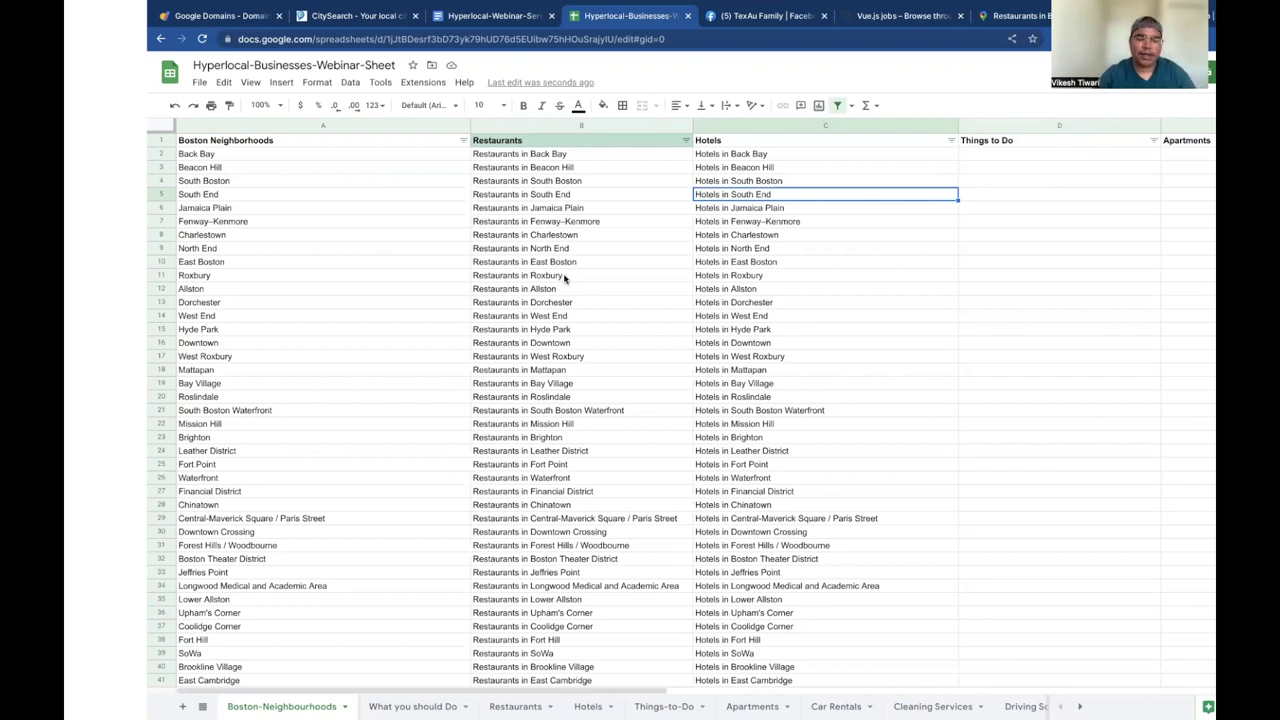
left_click(989, 159)
type("=CON")
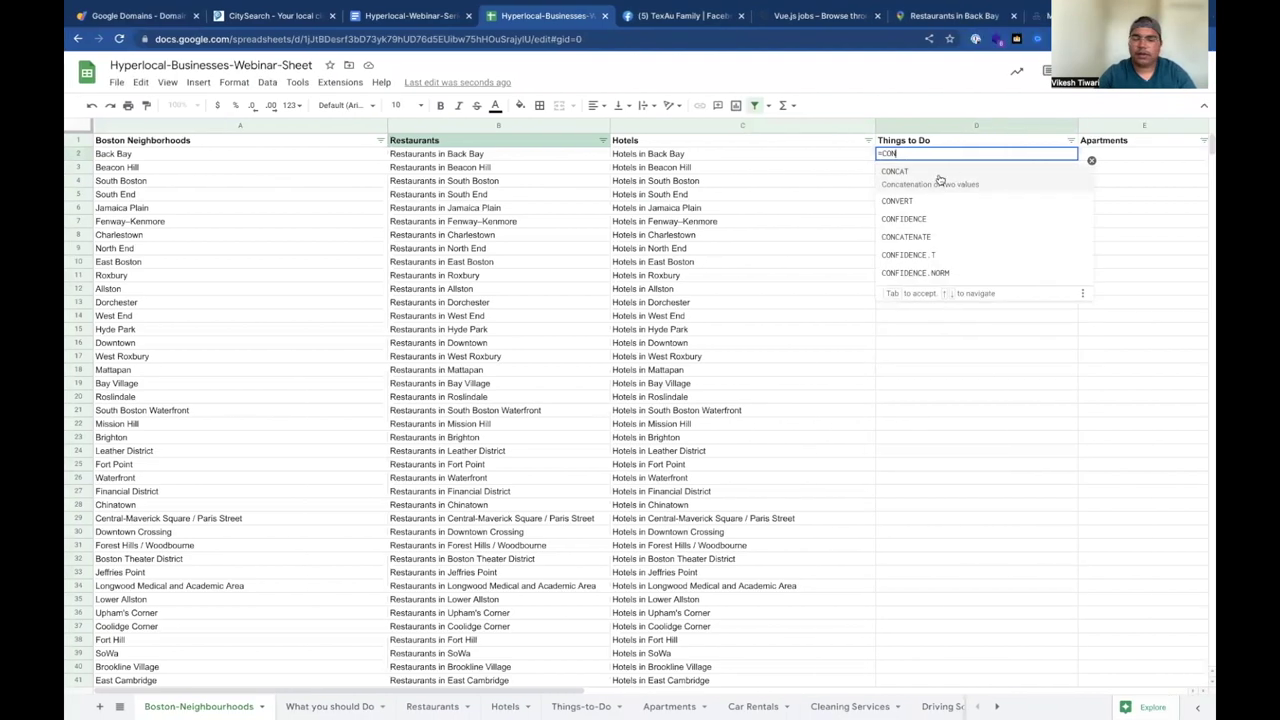
left_click(917, 237)
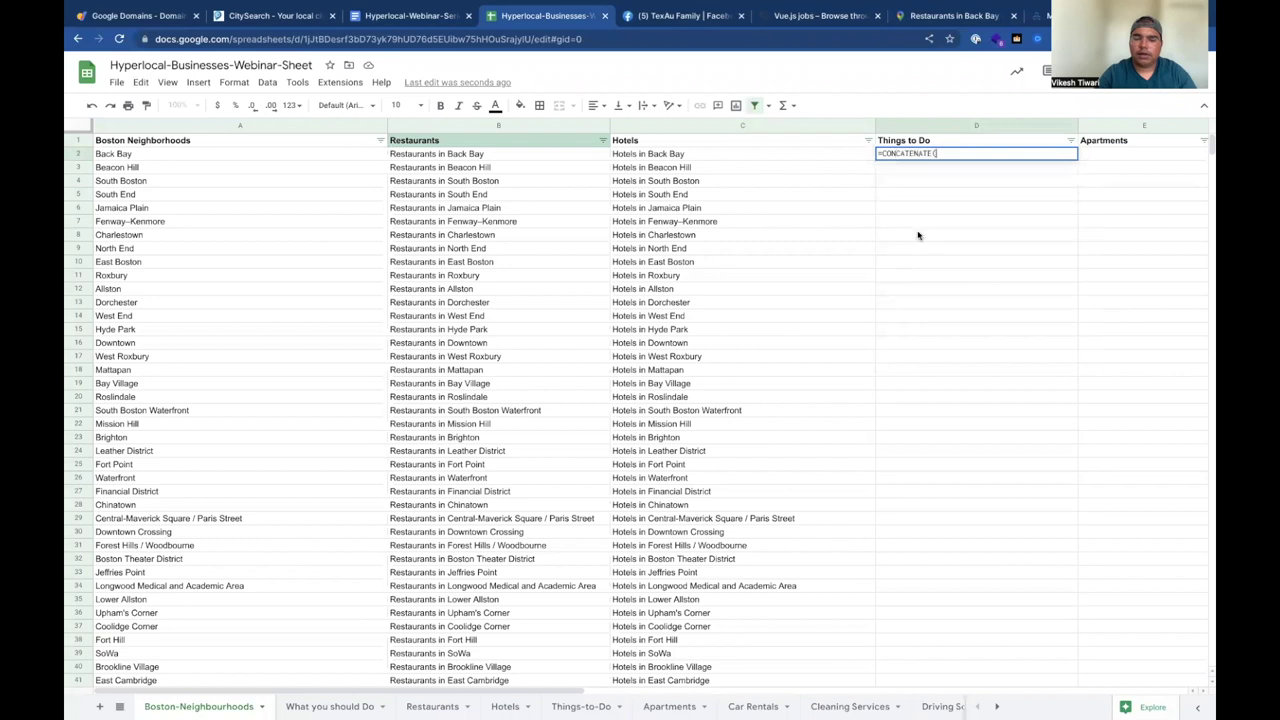
key("ctrl+a")
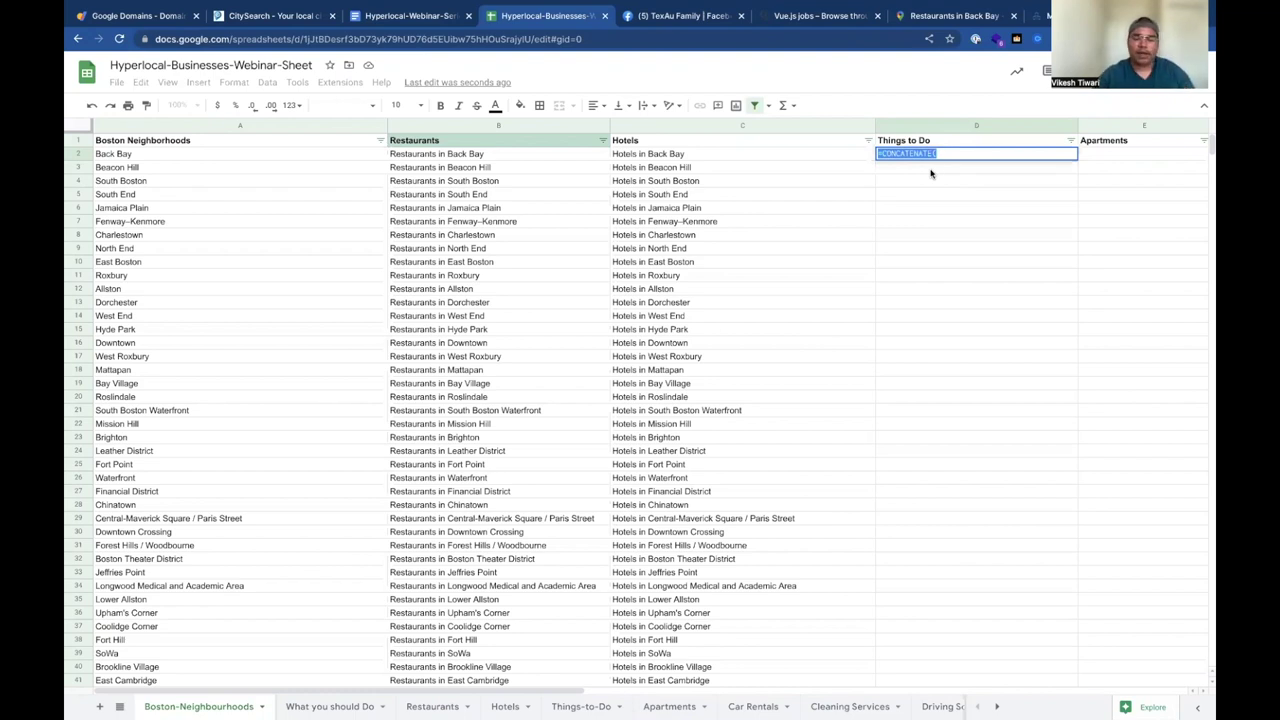
left_click(965, 154)
key("Escape")
left_click(916, 183)
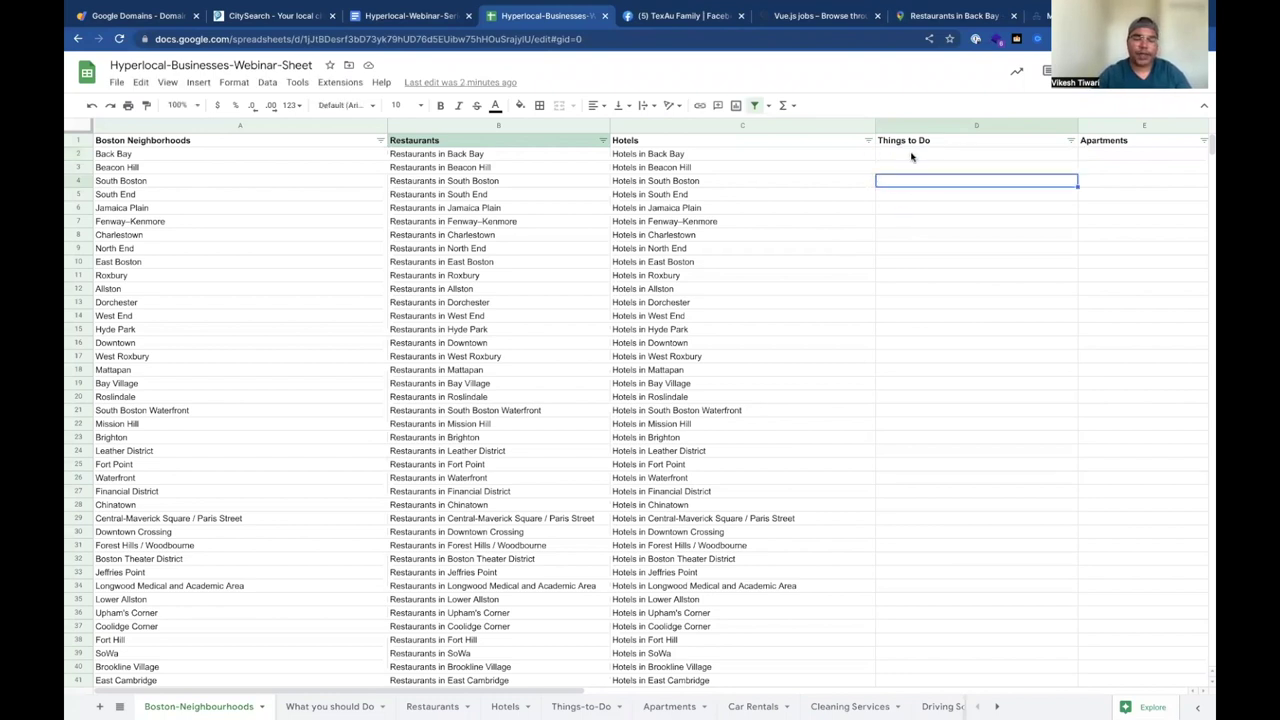
Enter the formula =CONCATENATE("D1 ", A2) in cell D2 of the Things to Do column
double_click(908, 154)
type("=CON")
key("Down")
key("Down")
key("Tab")
type("\"D1")
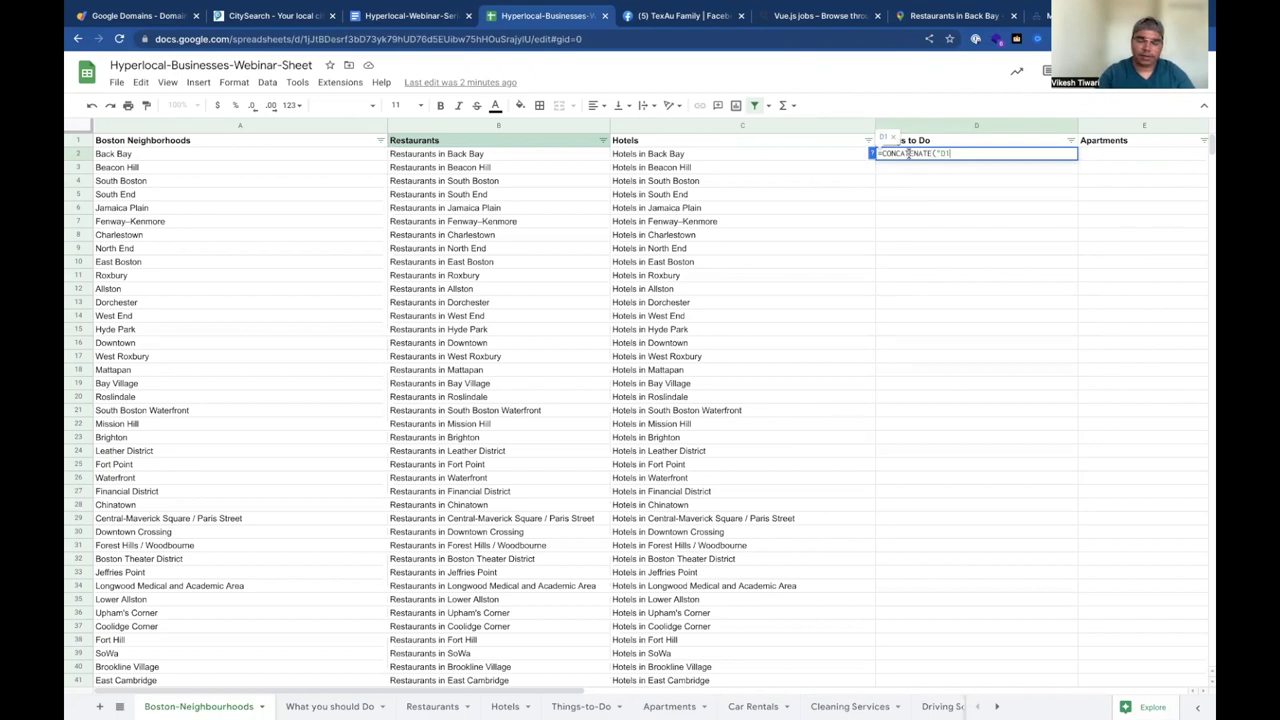
type(" \",")
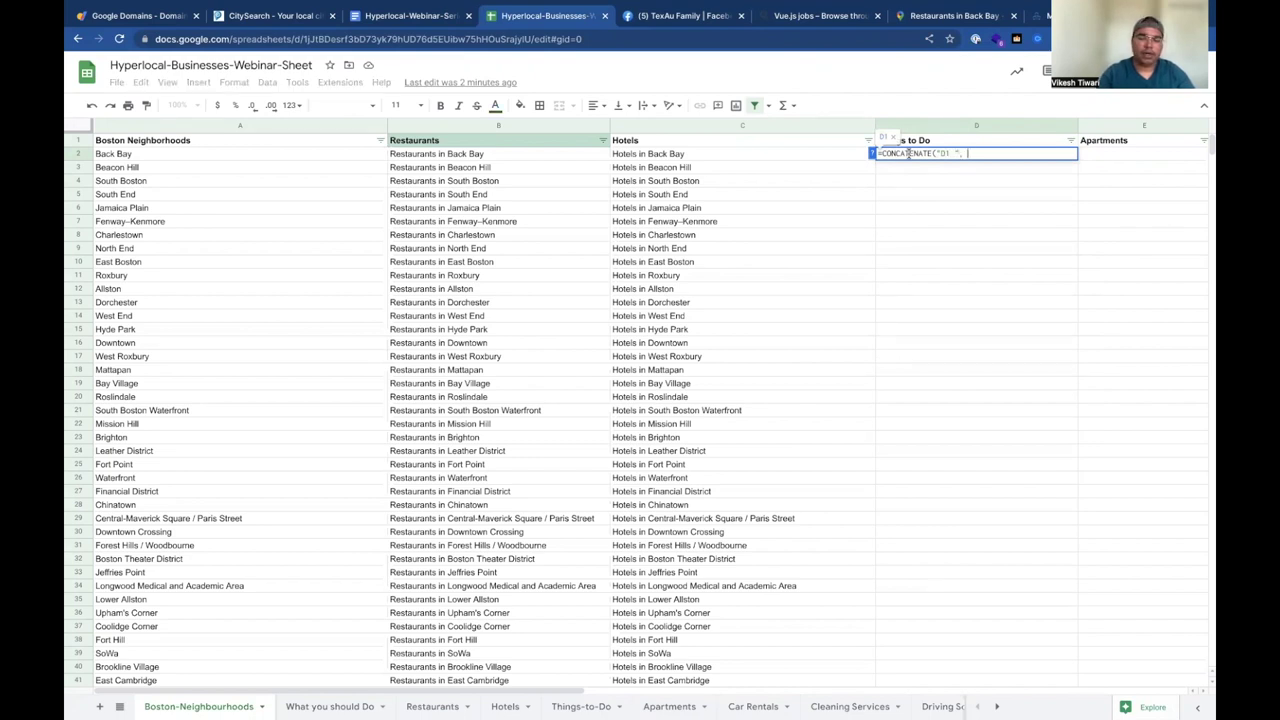
type(" A2")
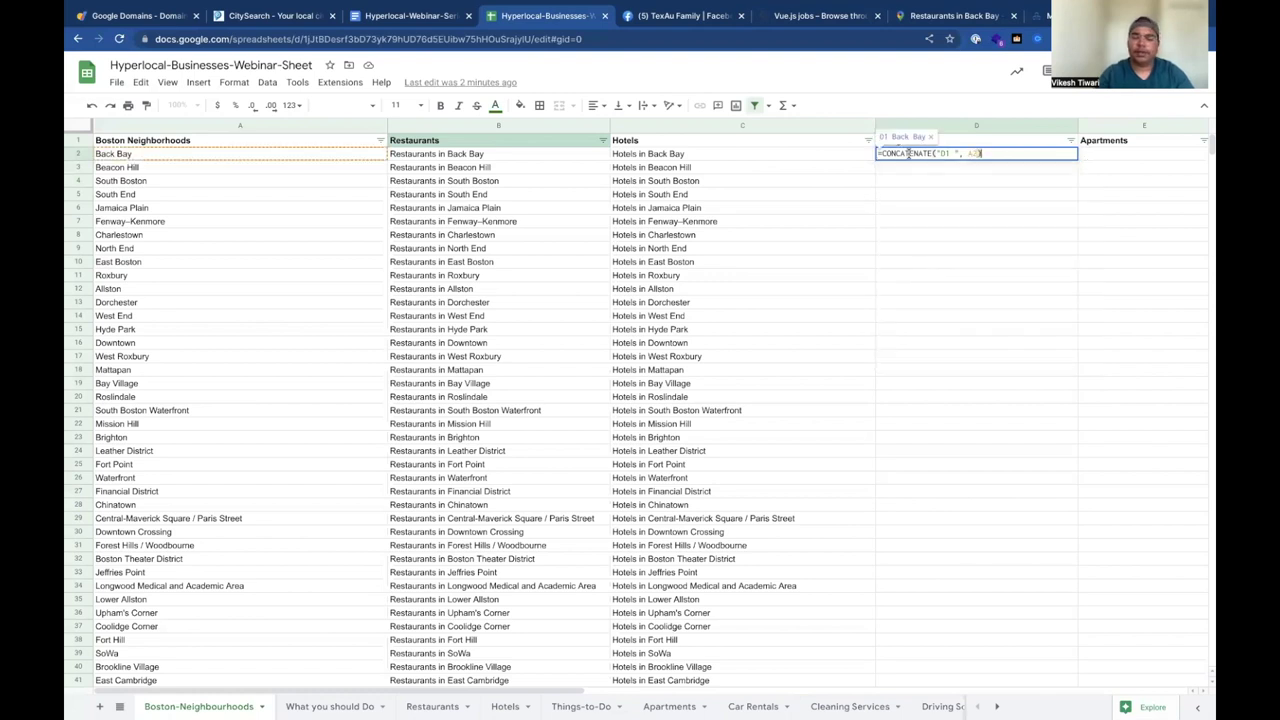
type(")")
Rework the formula in D2 to reference the header cell, as =CONCATENATE(D1, " ", A2), and commit it
key("BackSpace")
key("BackSpace")
key("BackSpace")
key("BackSpace")
key("BackSpace")
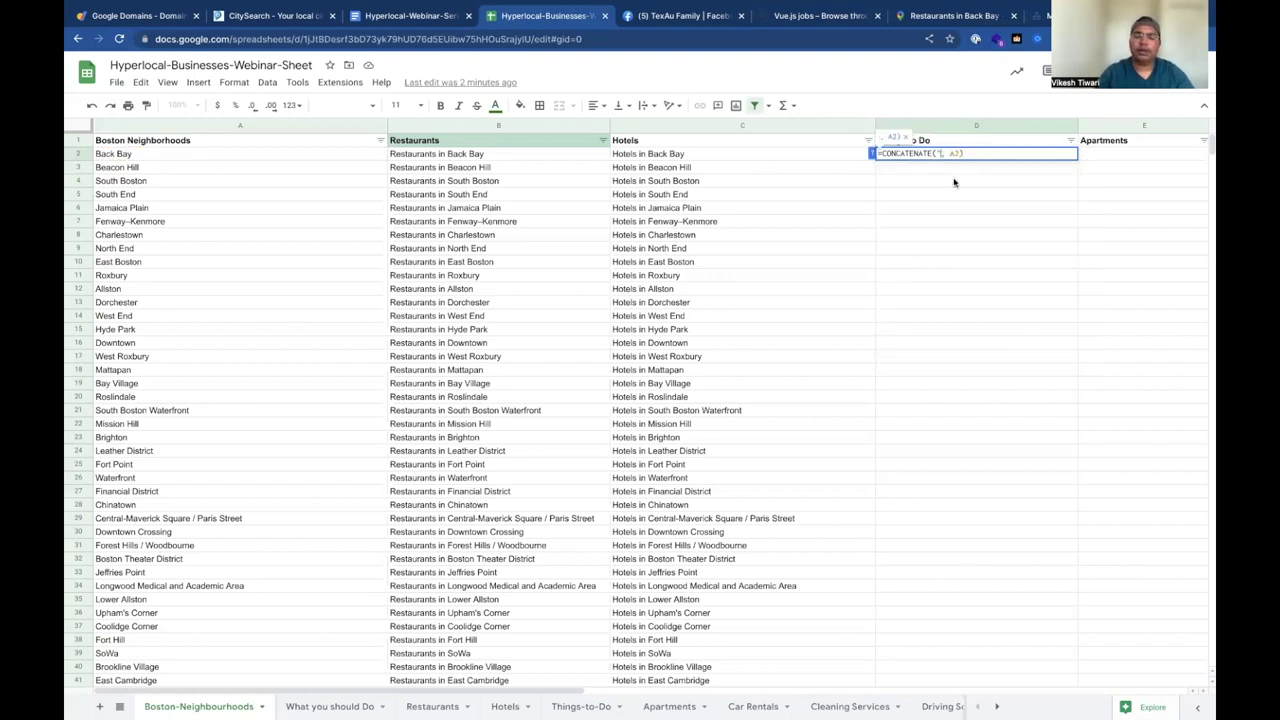
type("D1, \" \",")
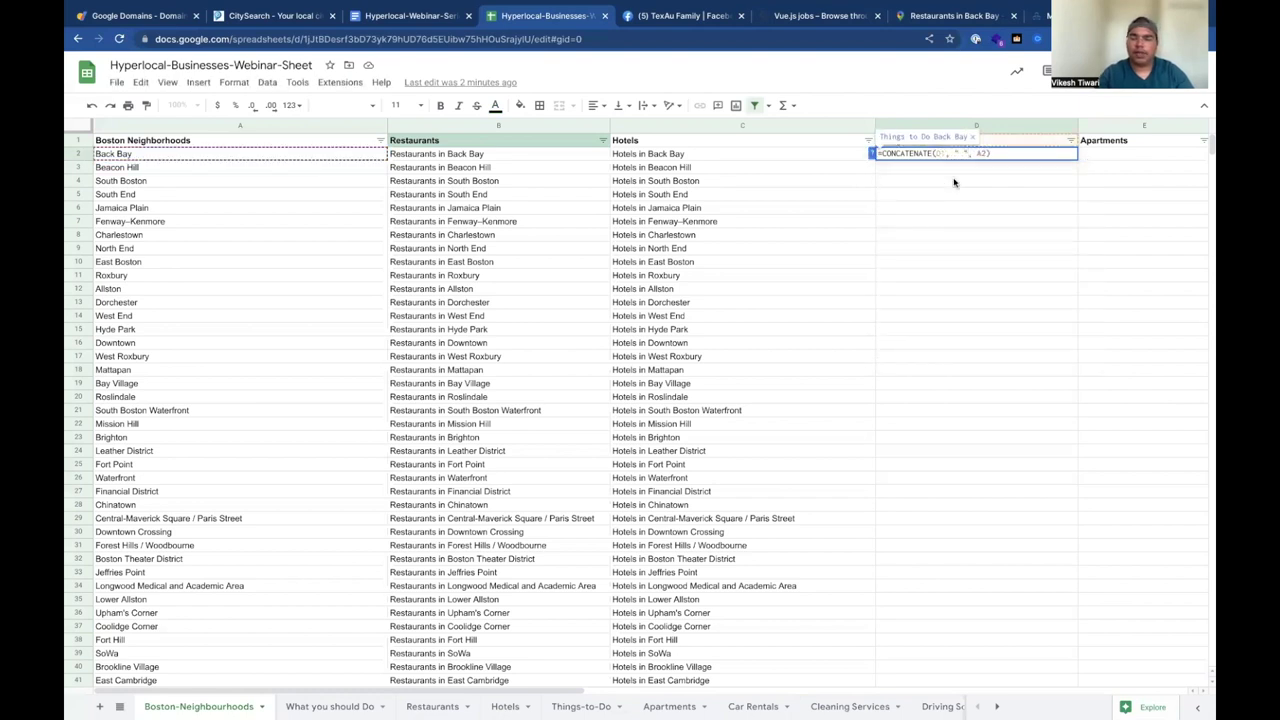
key("Right")
key("Right")
key("Right")
key("Right")
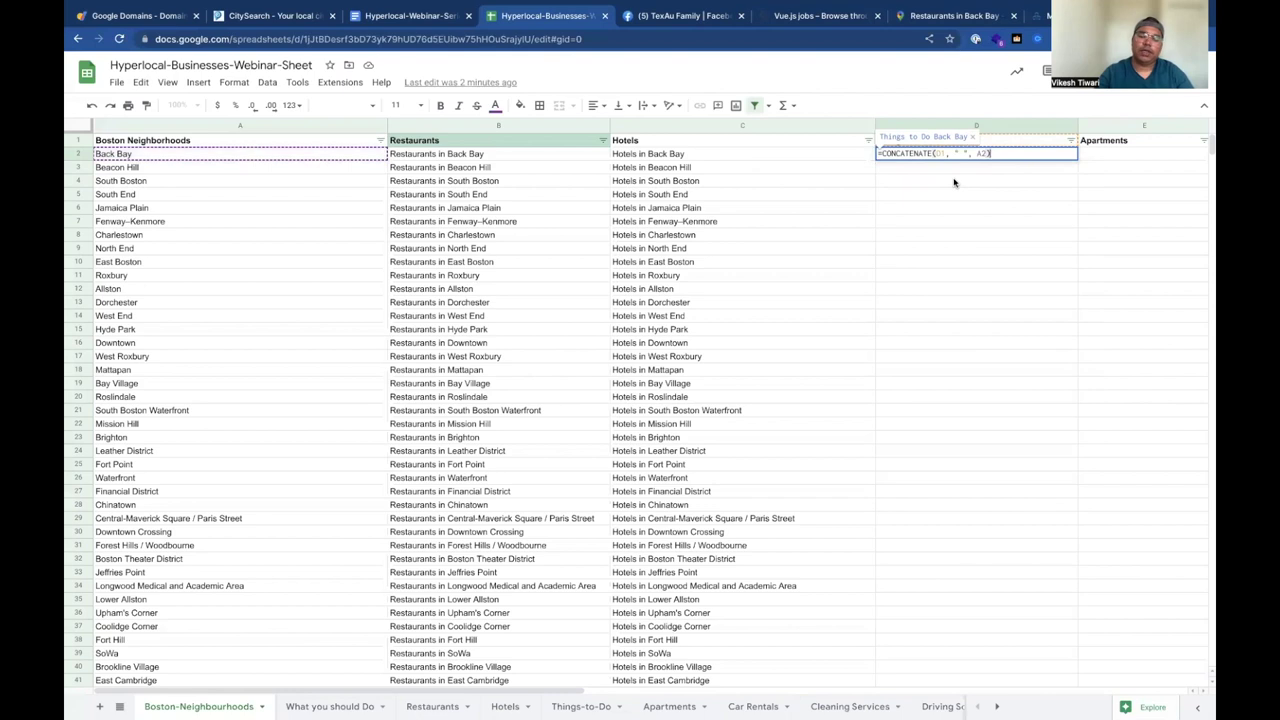
key("Return")
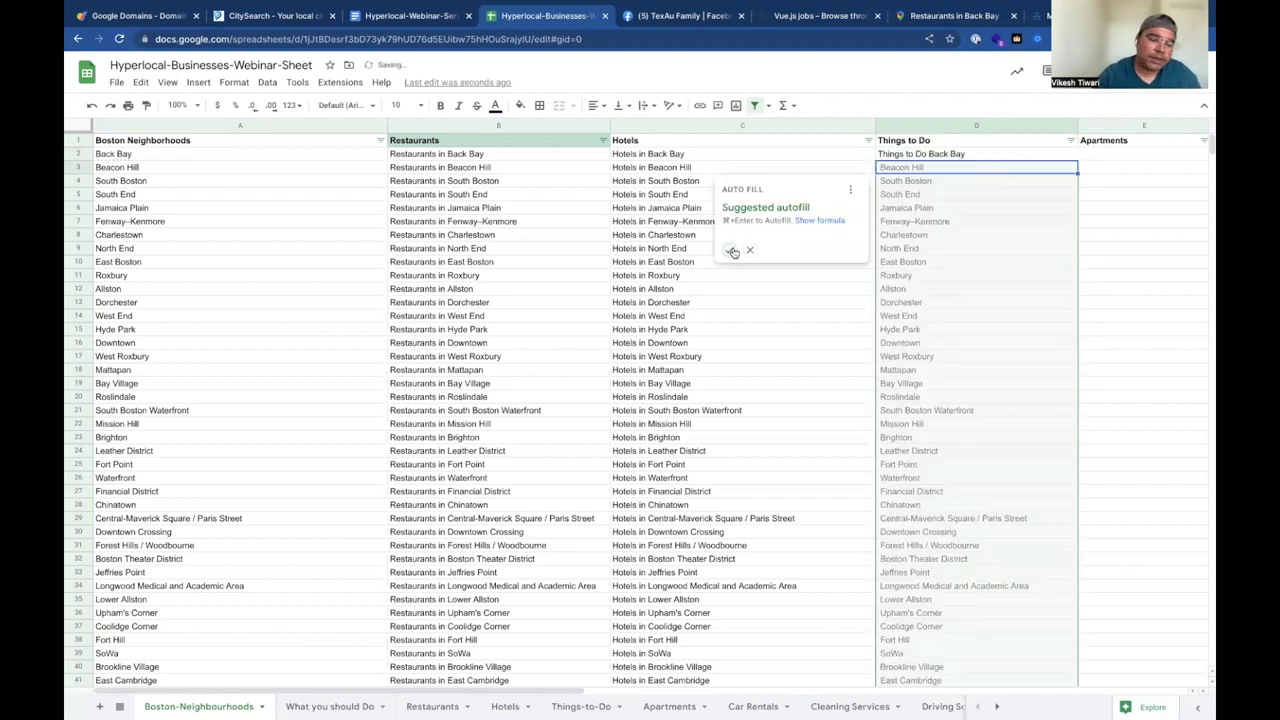
Try the suggested autofill on the Things to Do column, inspect the filled rows, and undo the fill
key("super+Return")
scroll(998, 290, "right", 5)
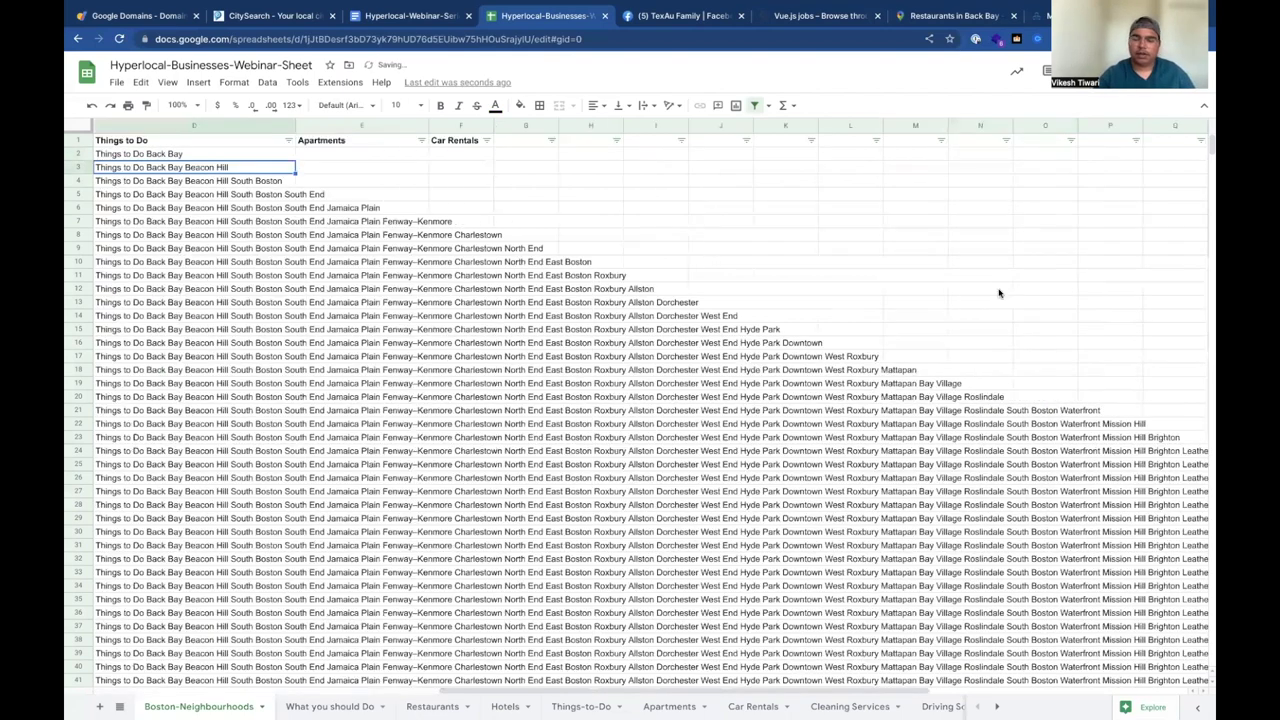
scroll(846, 291, "left", 2)
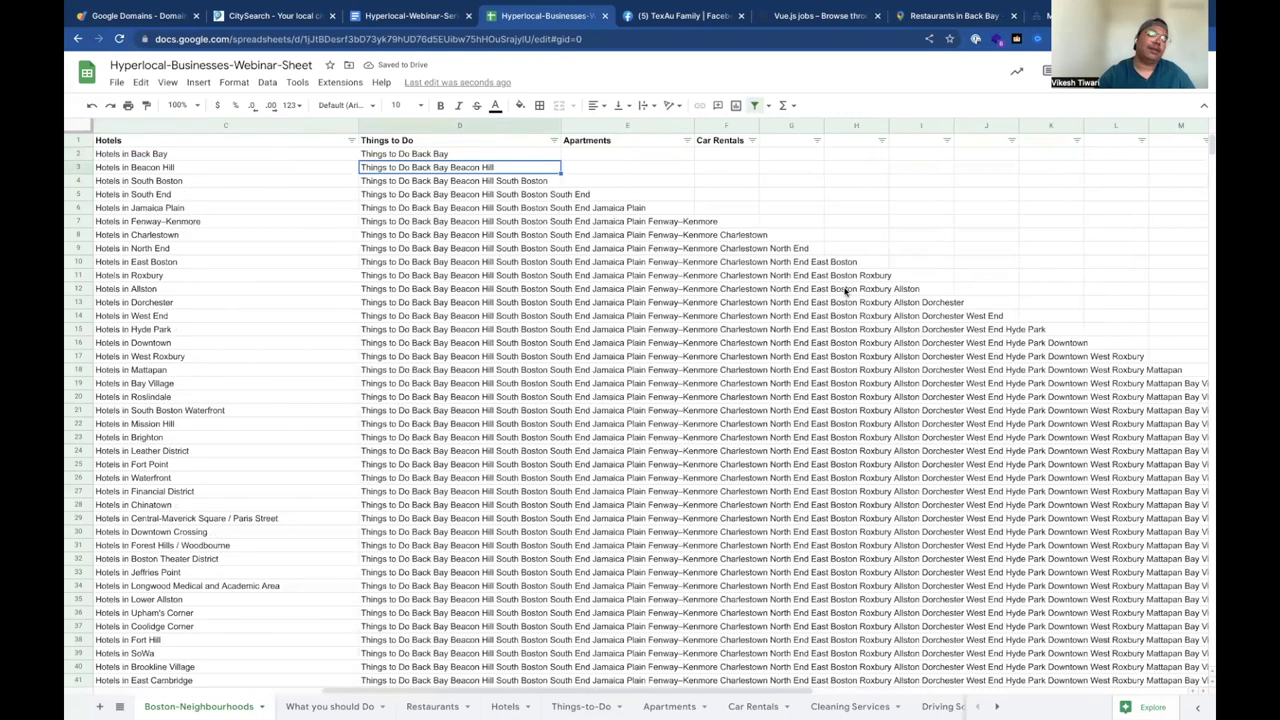
scroll(846, 291, "right", 3)
scroll(846, 291, "left", 5)
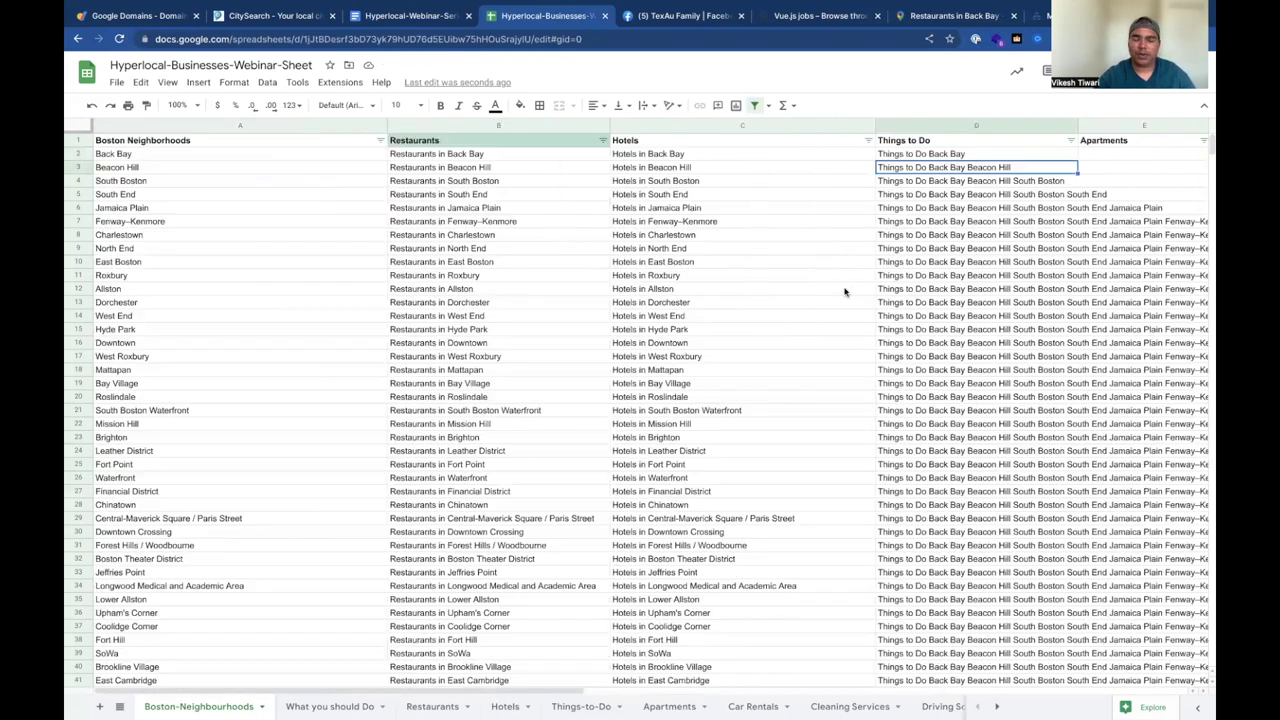
scroll(845, 292, "right", 2)
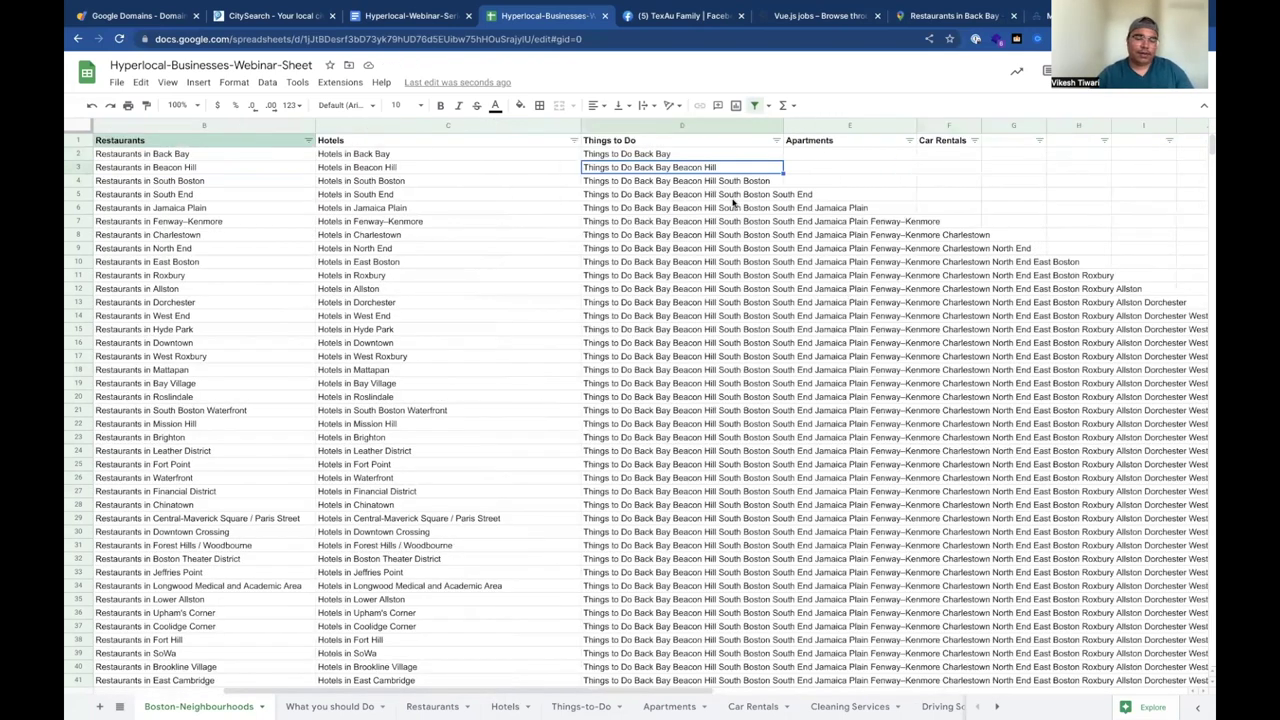
key("ctrl+z")
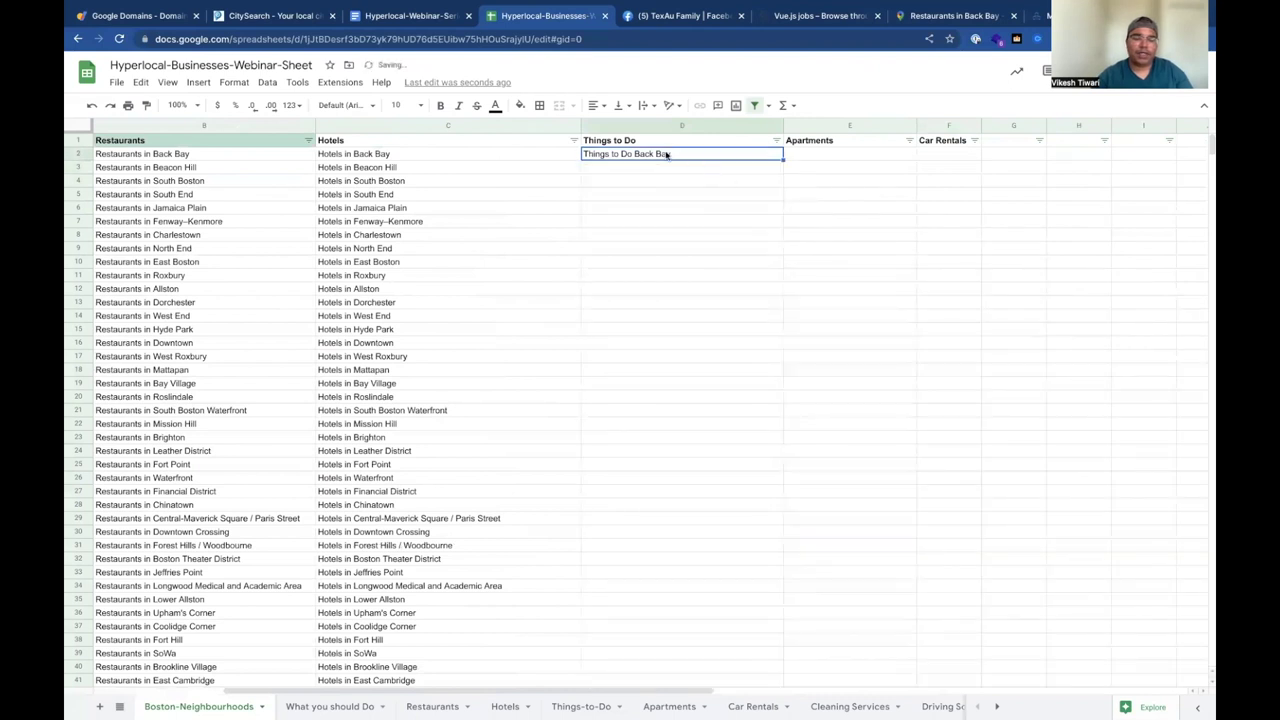
Replace the D1 reference in cell D2's formula with quoted text, making it =CONCATENATE("Things to do in ", A2)
double_click(666, 155)
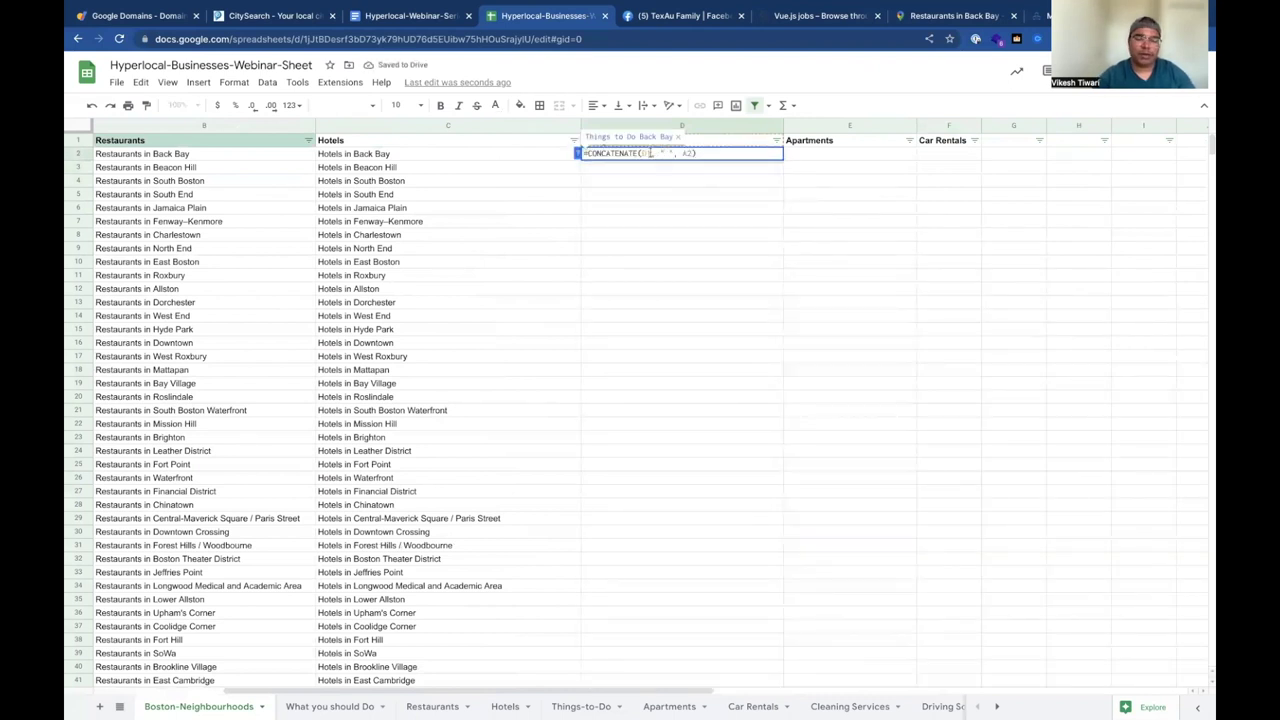
key("BackSpace")
key("BackSpace")
key("BackSpace")
key("BackSpace")
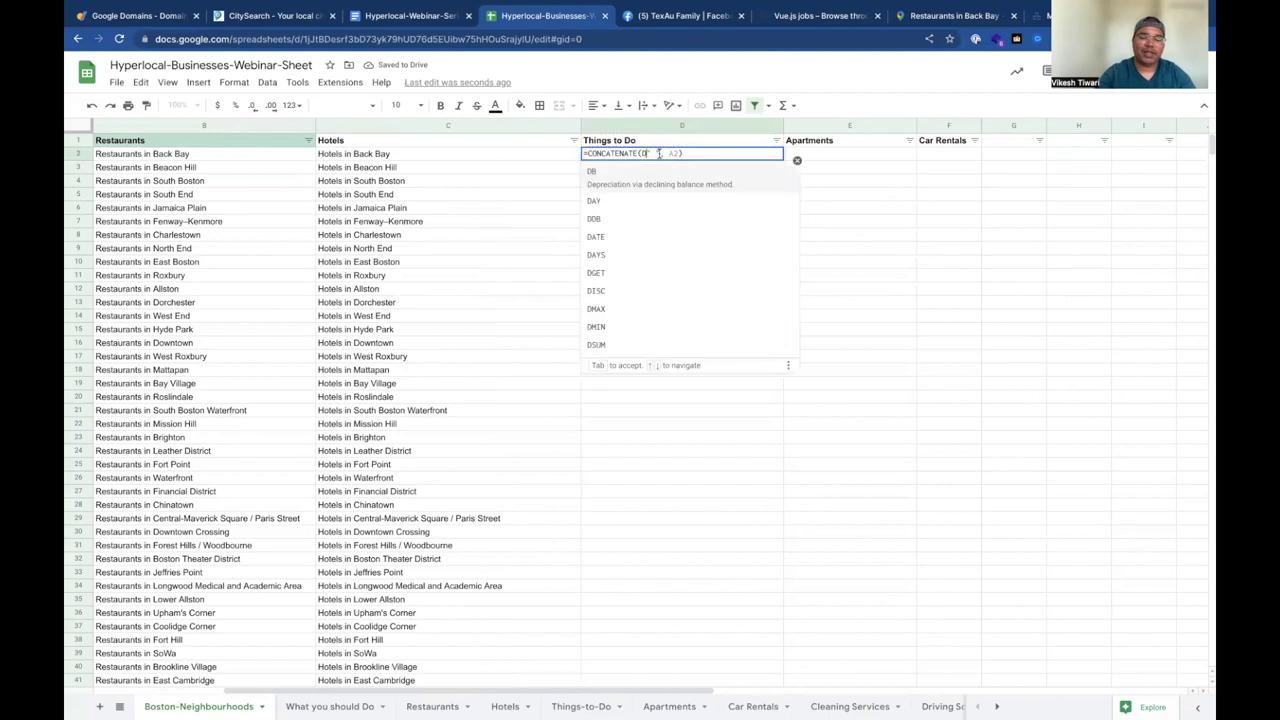
type("Thing")
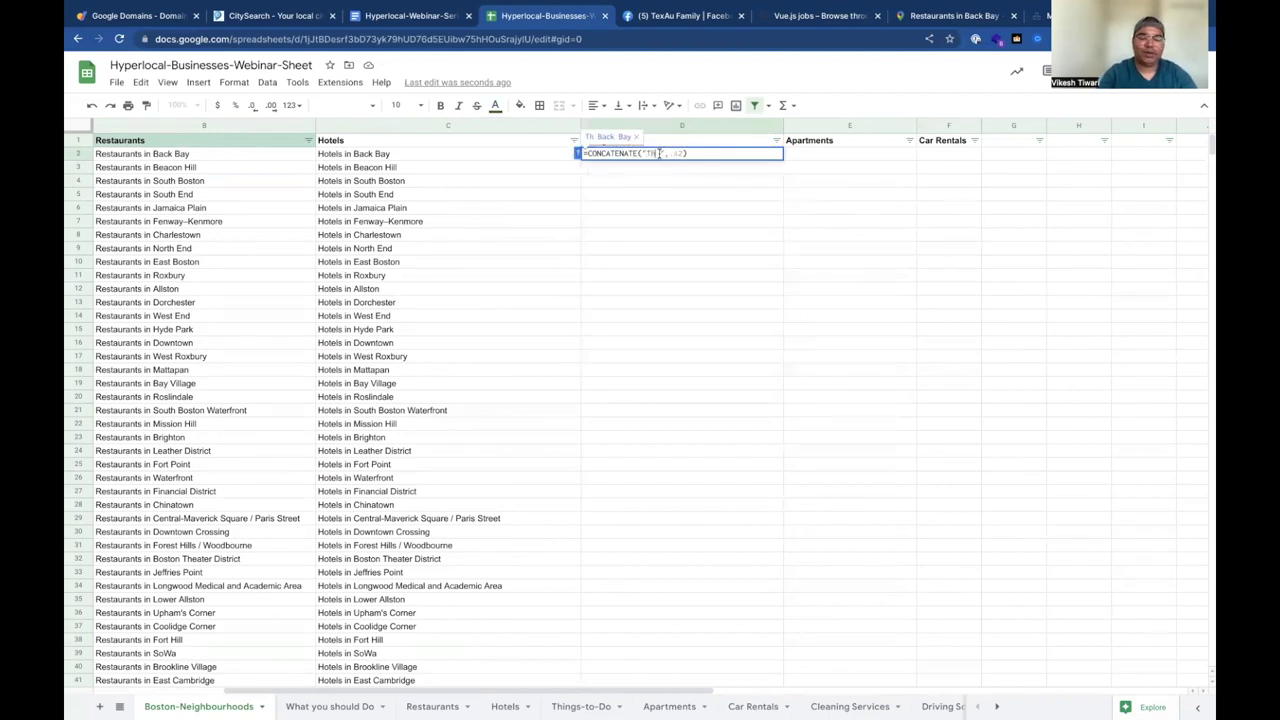
type("s")
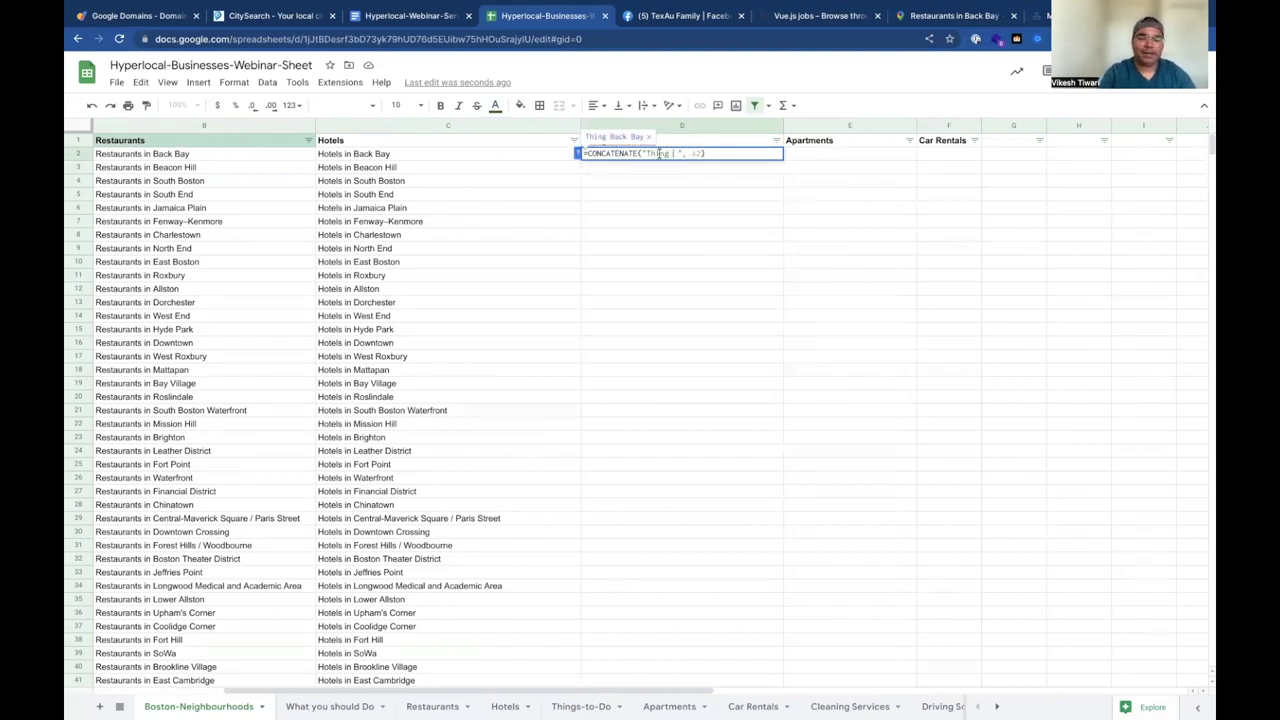
type(" to do ")
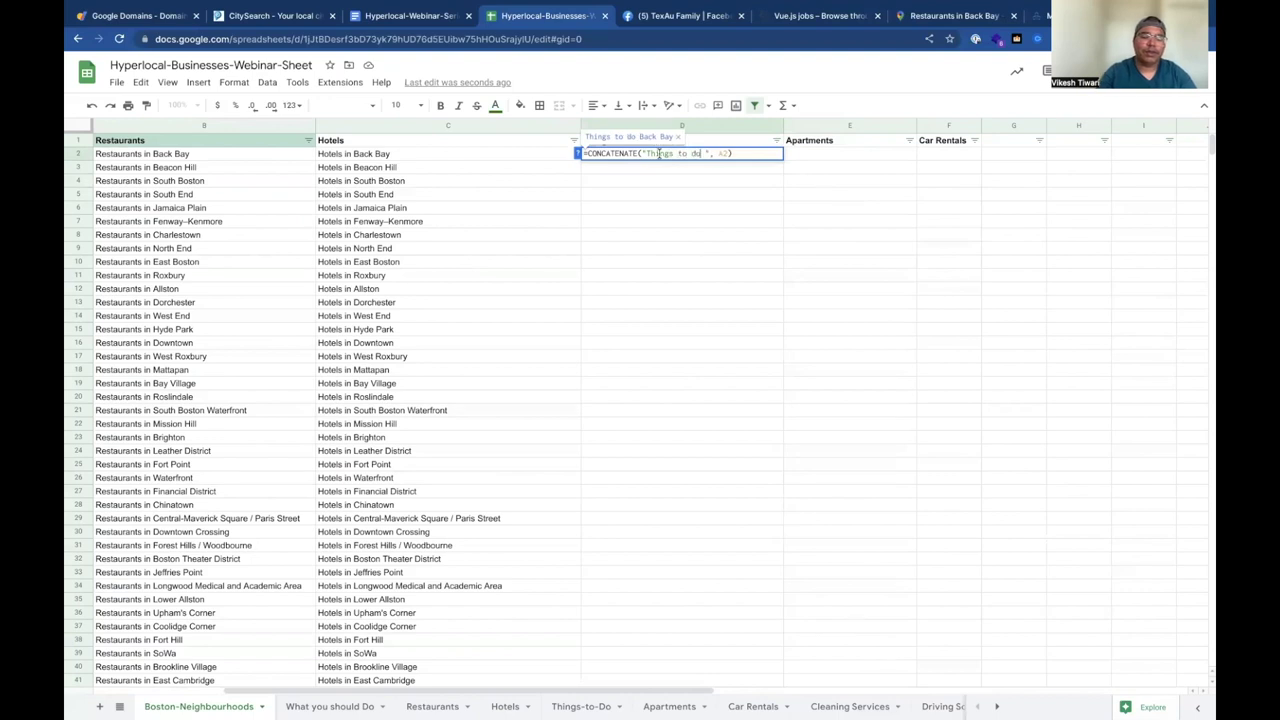
type("in")
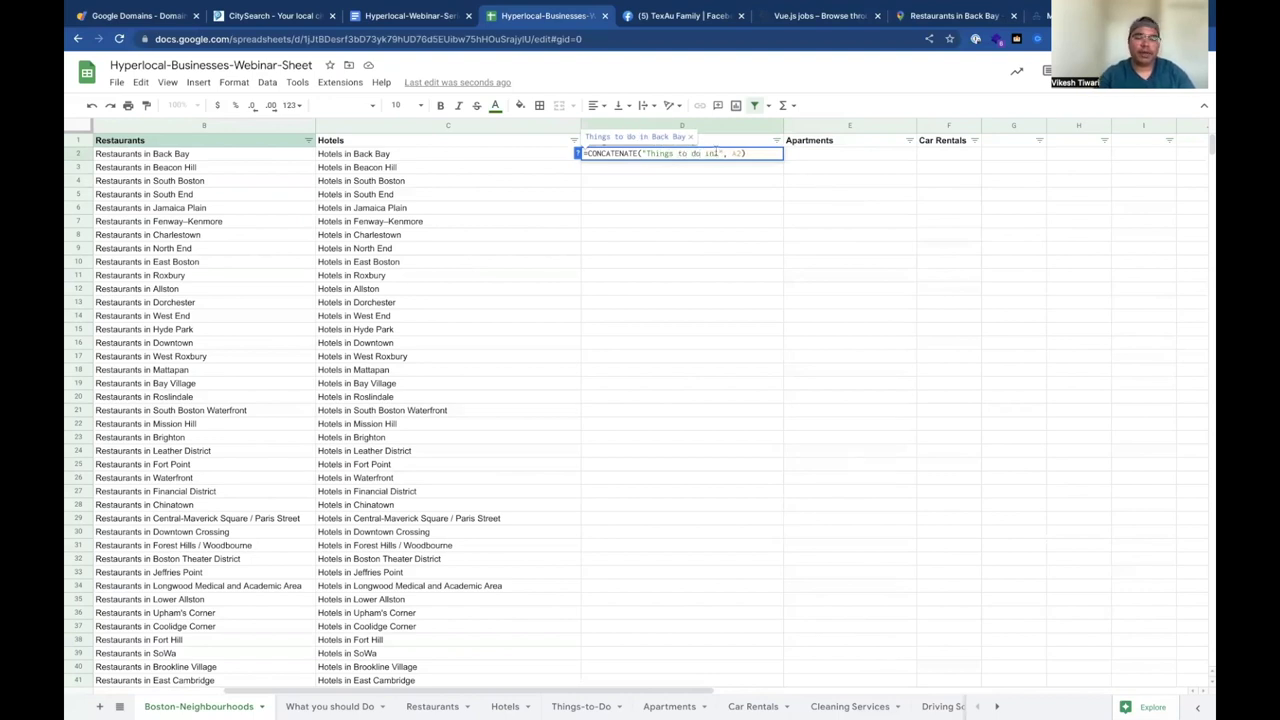
Commit the D2 formula with the suggested autofill for the rest of the Things to Do column, and widen that column
key("Return")
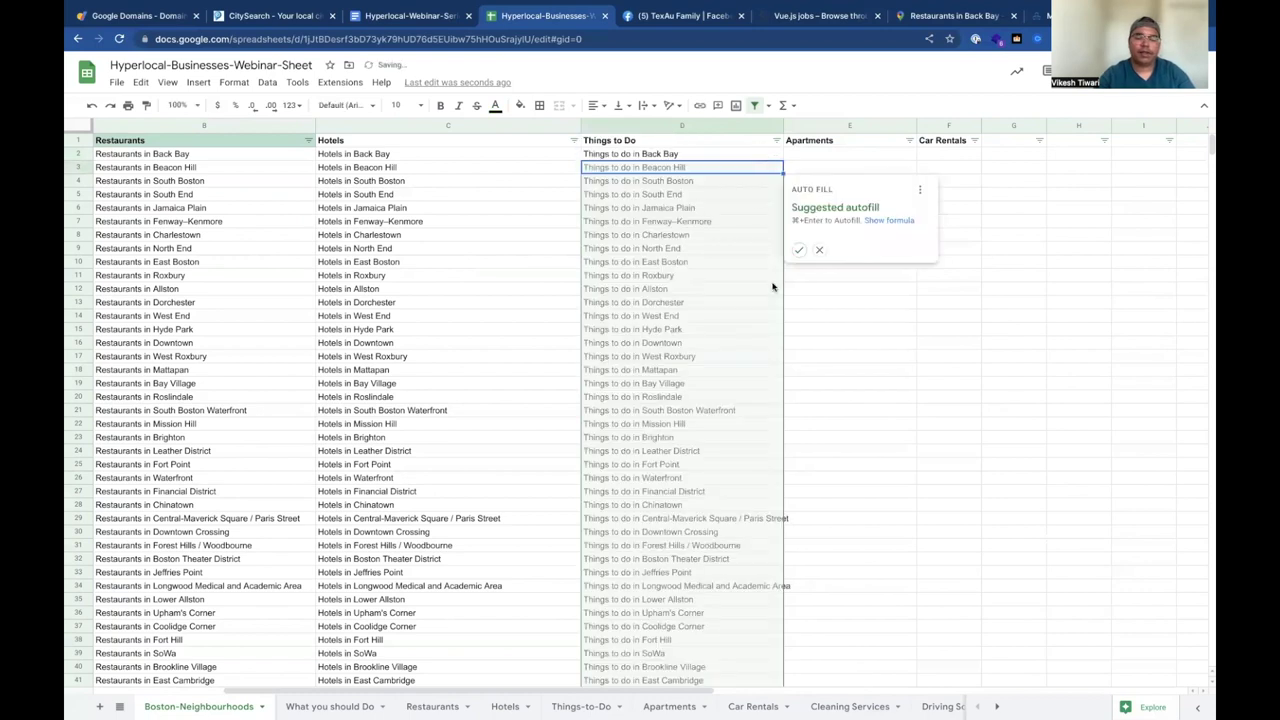
left_click(806, 256)
left_click_drag(783, 125, 812, 123)
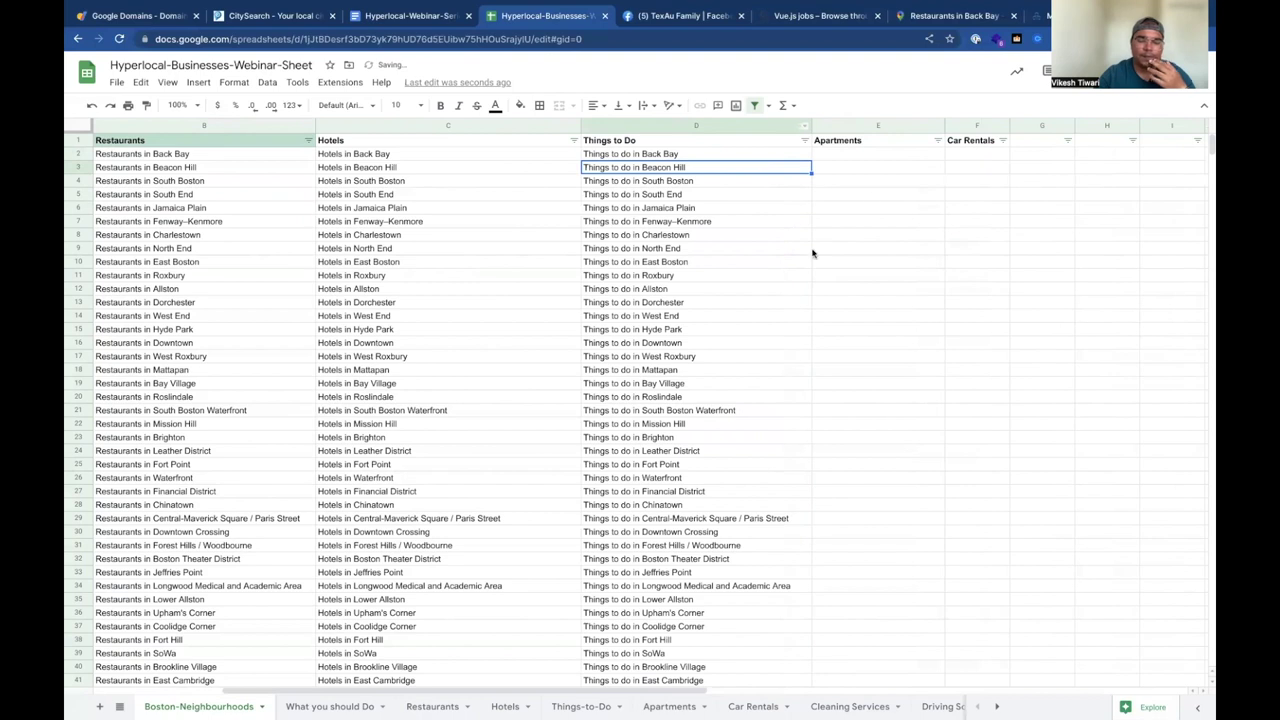
Enter =CONCATENATE("Apartments in ", A2) in cell E2 and accept the suggested autofill for the rest of the Apartments column
left_click(858, 156)
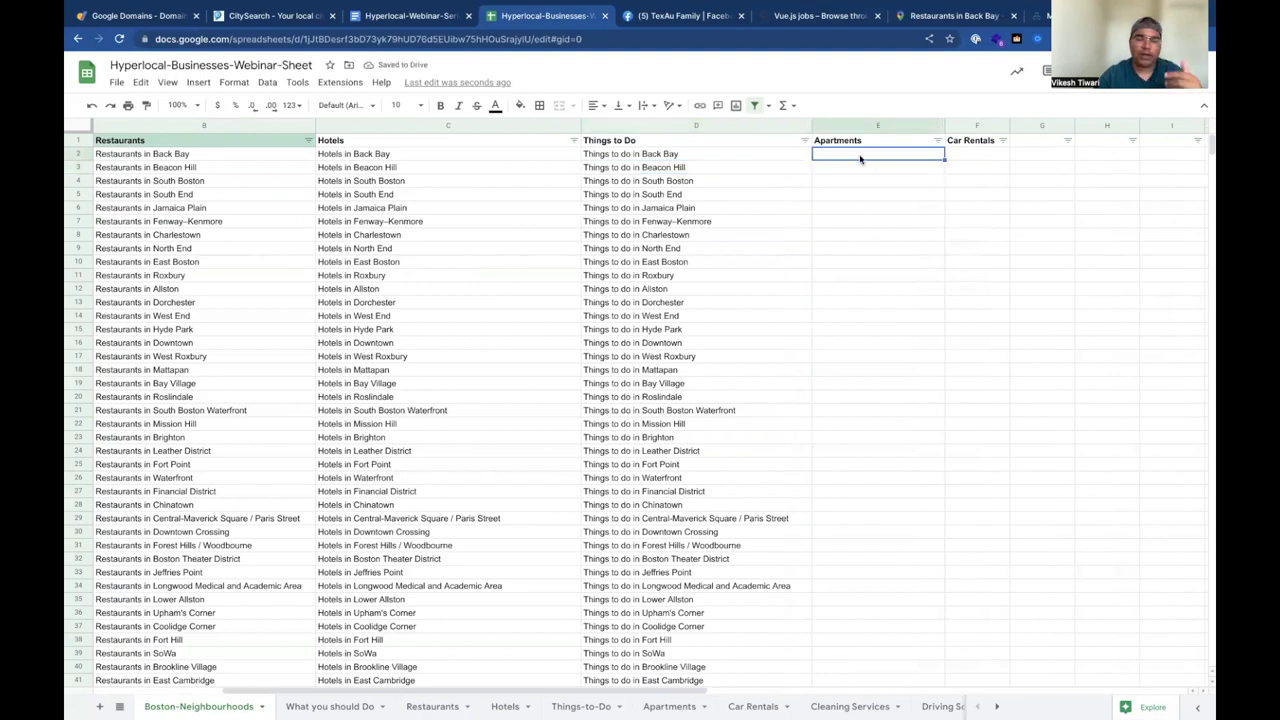
type("=C")
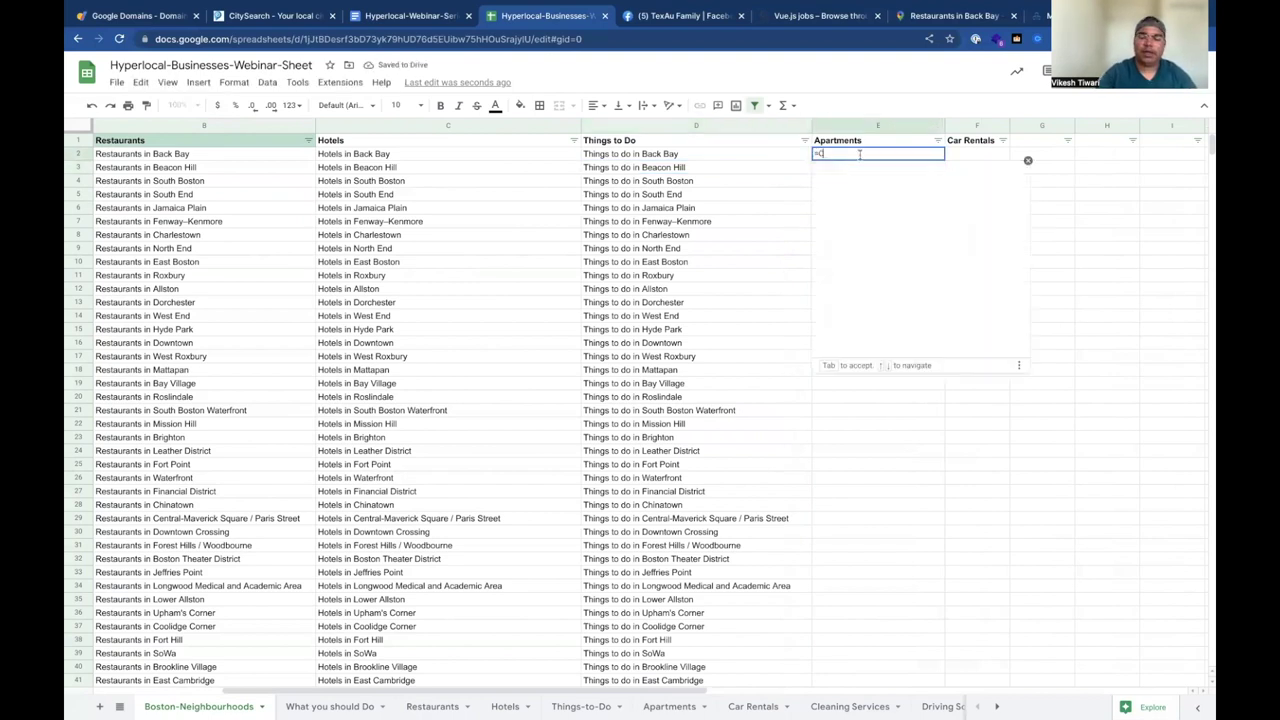
type("ONCATE")
key("Tab")
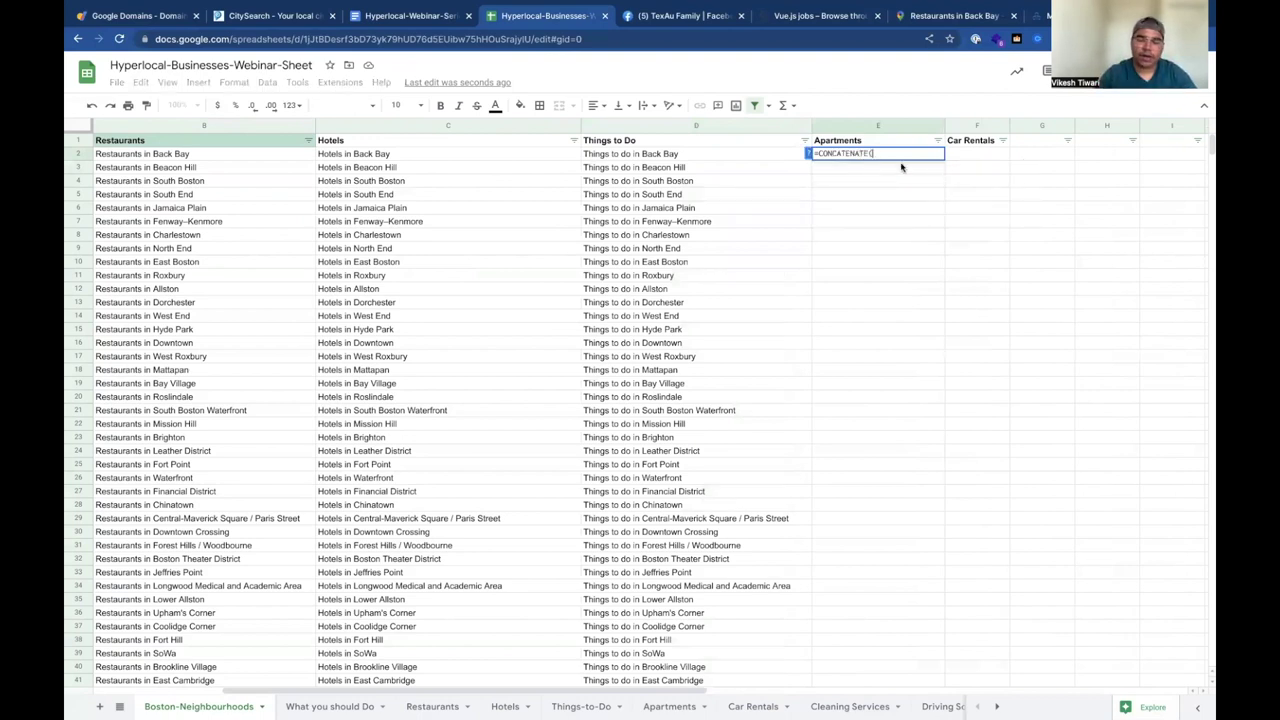
type("\"Apartments i")
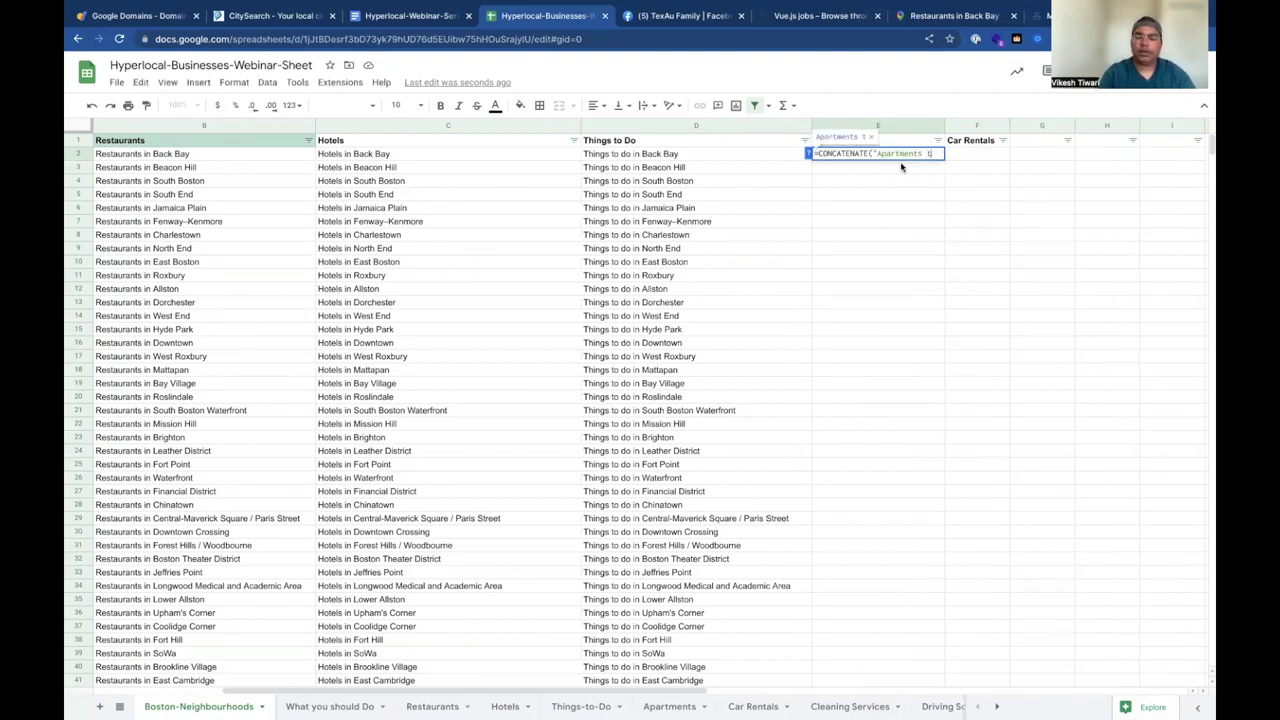
key("BackSpace")
type("in\",")
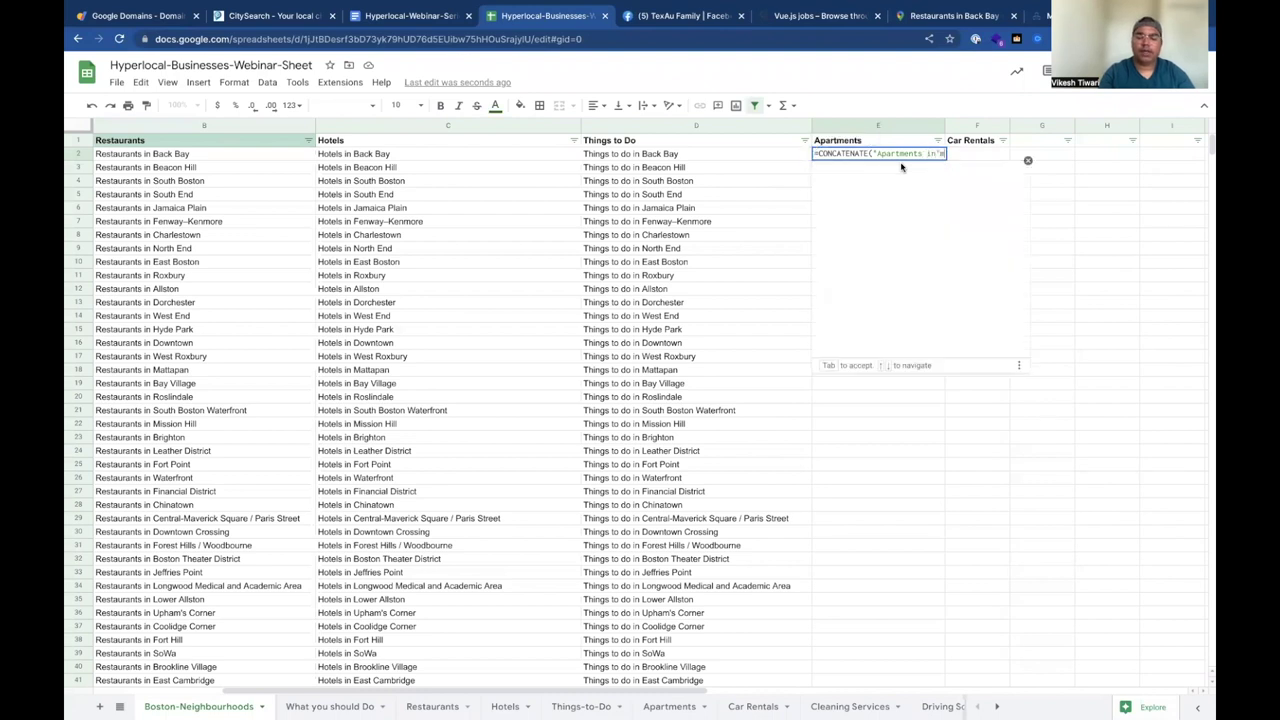
key("Left")
key("Left")
key("Left")
key("Left")
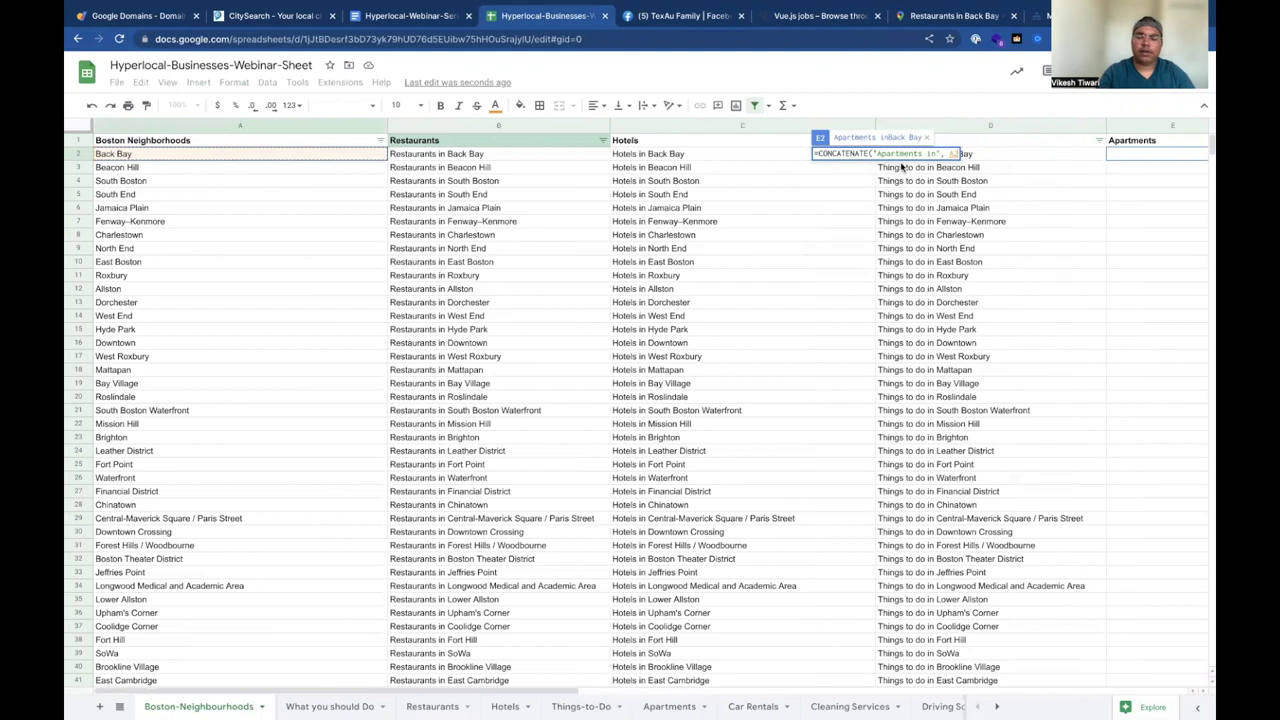
left_click(941, 153)
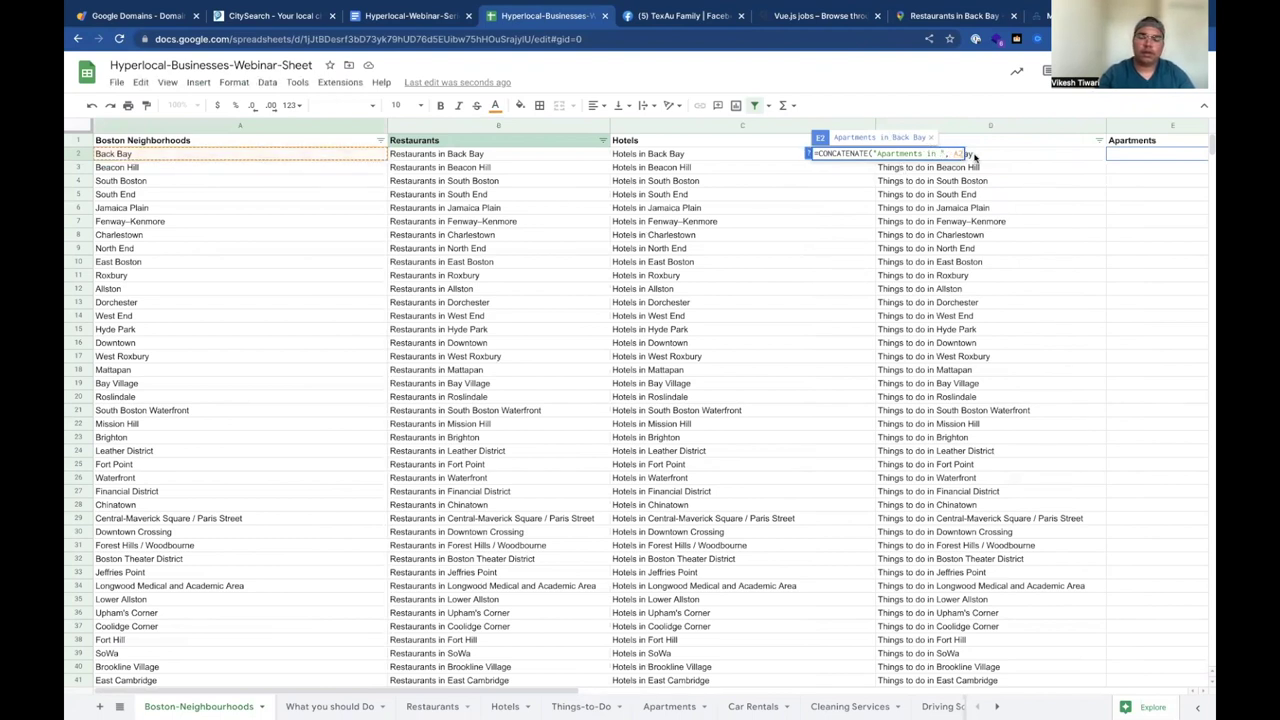
key("Return")
left_click(959, 251)
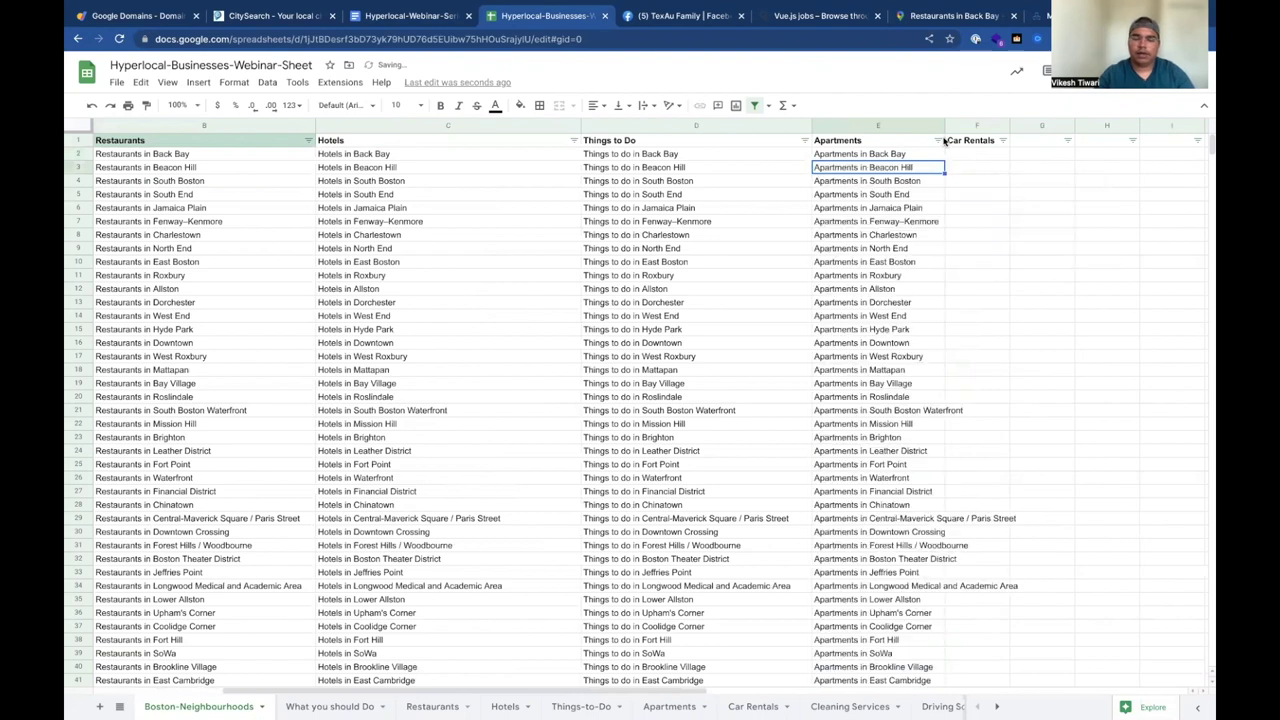
Widen the Apartments column slightly and wrap the text in its cells
left_click_drag(936, 125, 952, 125)
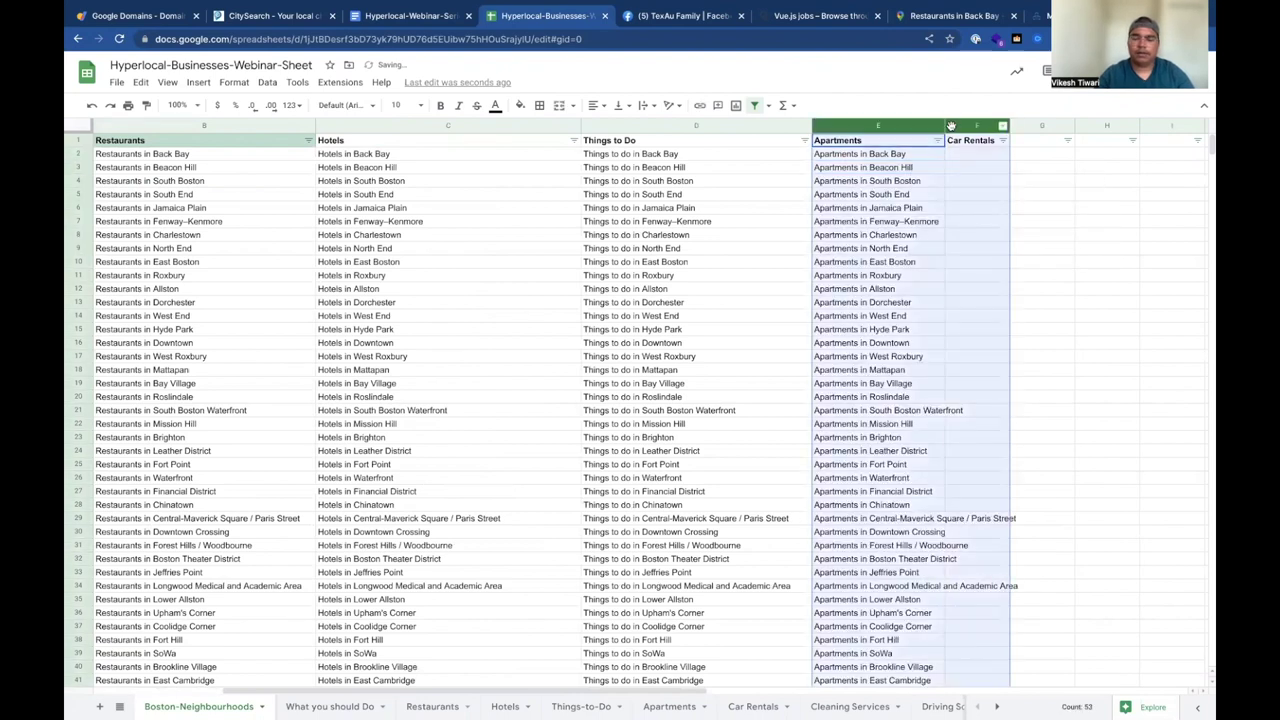
left_click(905, 167)
left_click_drag(944, 125, 962, 125)
left_click(900, 126)
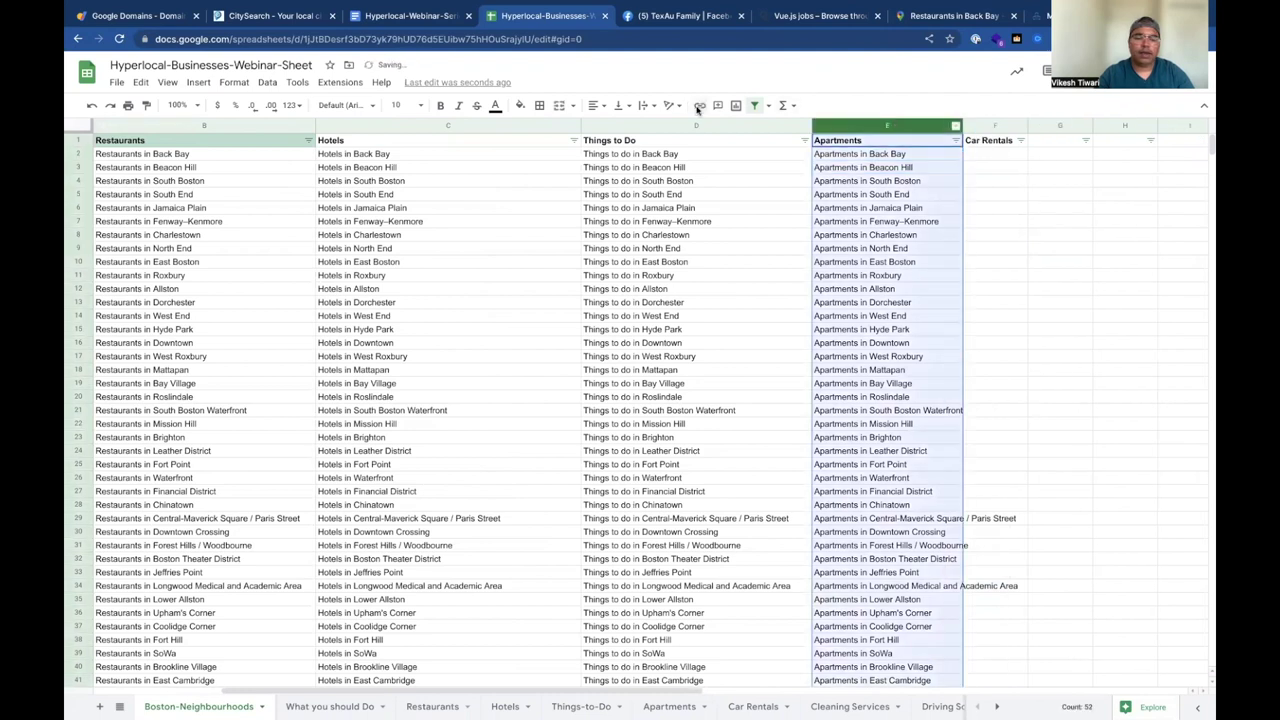
left_click(647, 105)
left_click(664, 140)
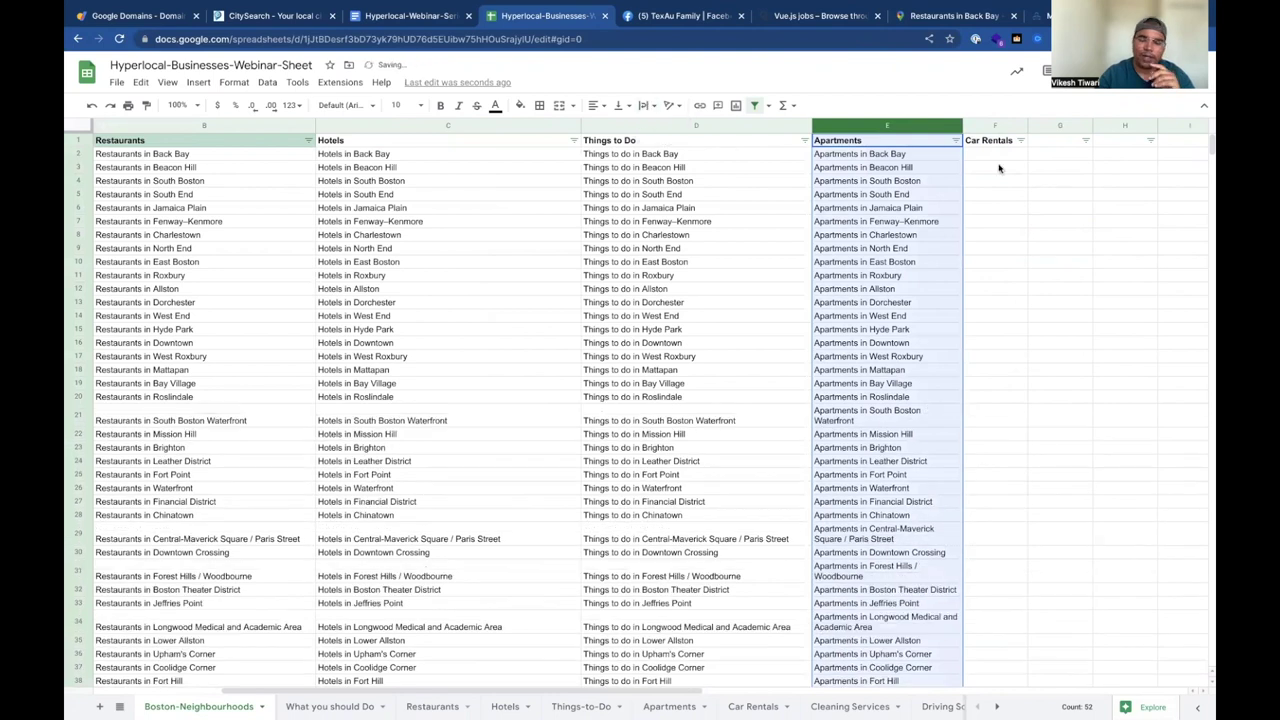
Widen the Car Rentals column to make room for the longer query text
left_click(986, 155)
left_click_drag(1027, 124, 1135, 124)
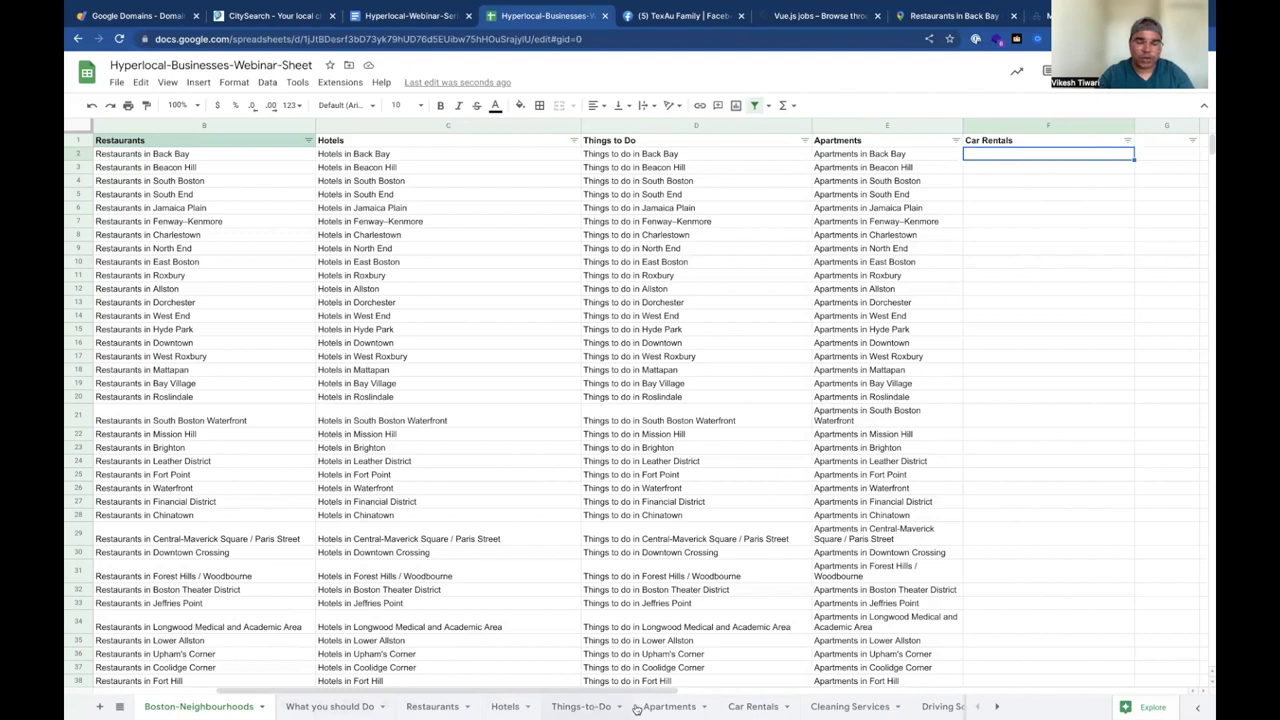
scroll(834, 706, "right", 1)
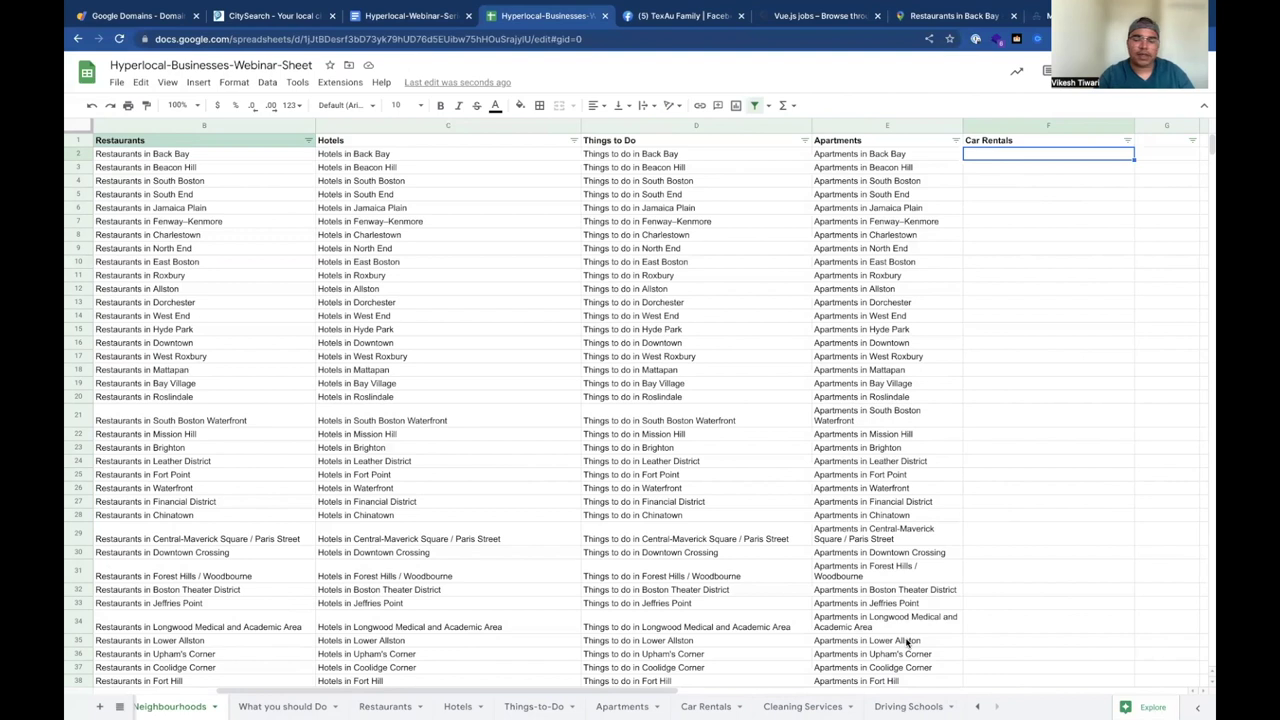
Enter =CONCATENATE("Car Rentals in ", A2) in cell F2 and accept the suggested autofill for the rest of the Car Rentals column
double_click(992, 155)
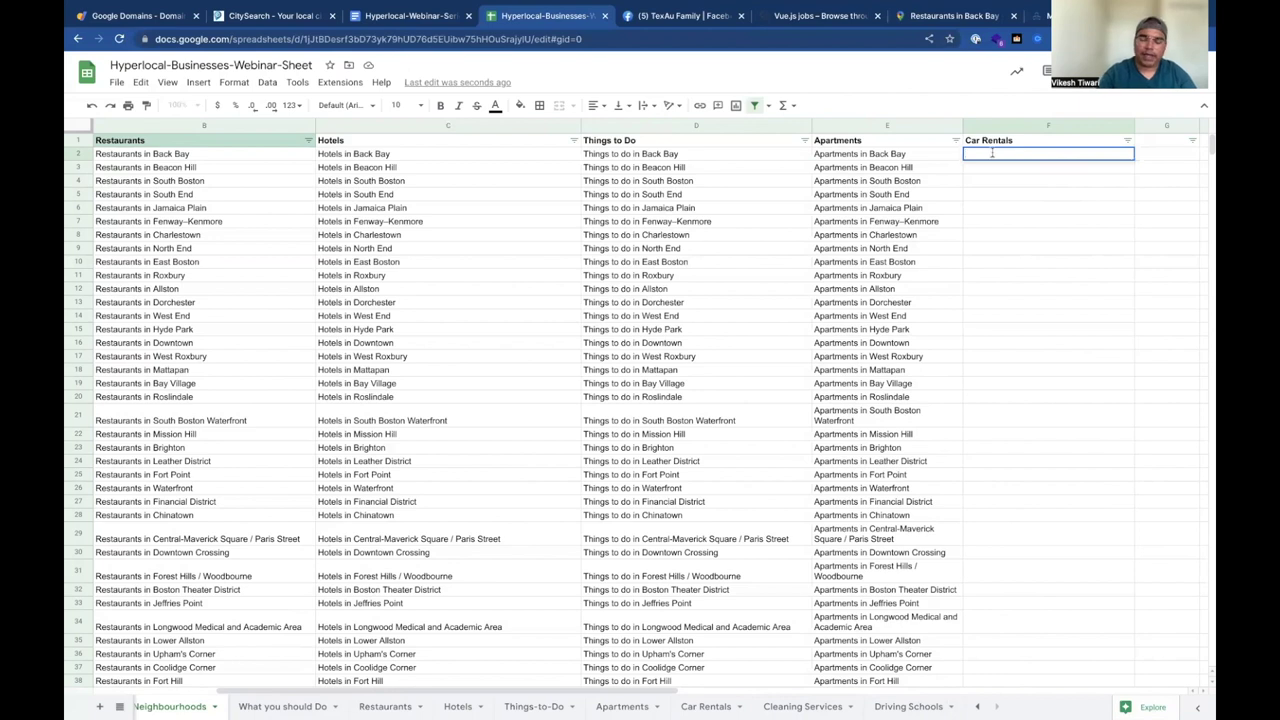
type("=CON")
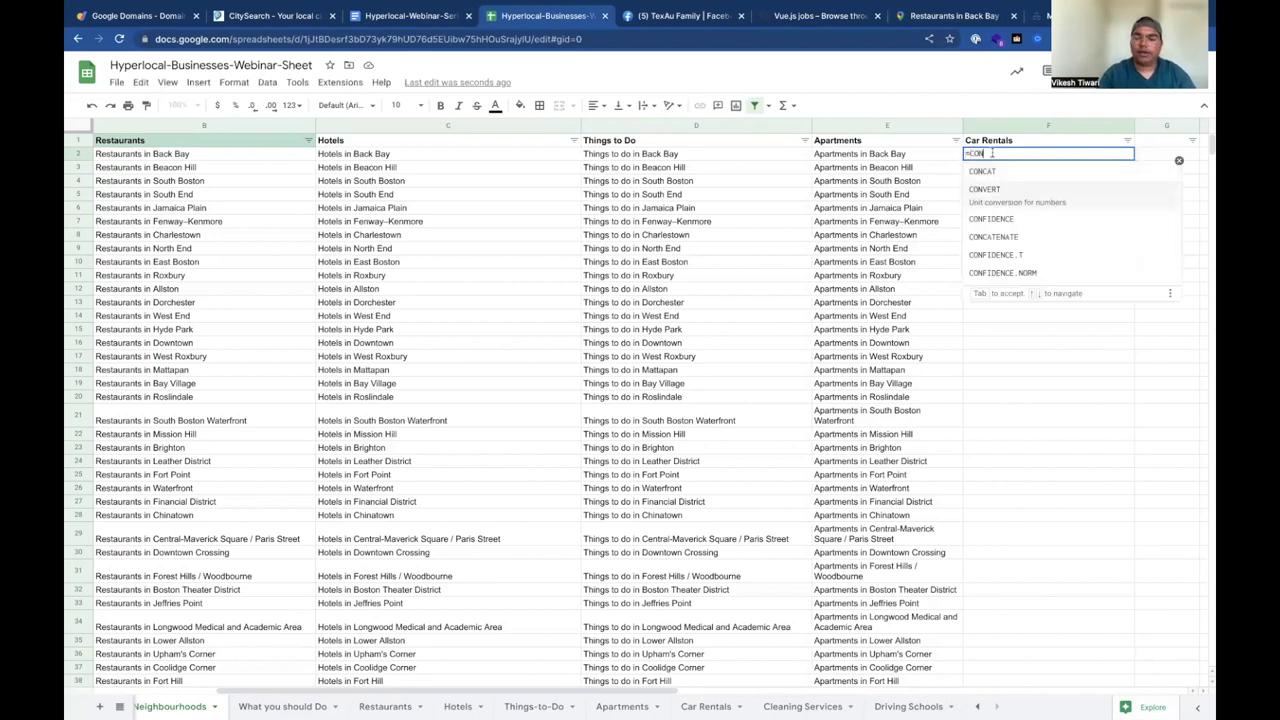
key("Tab")
type("\"Car ")
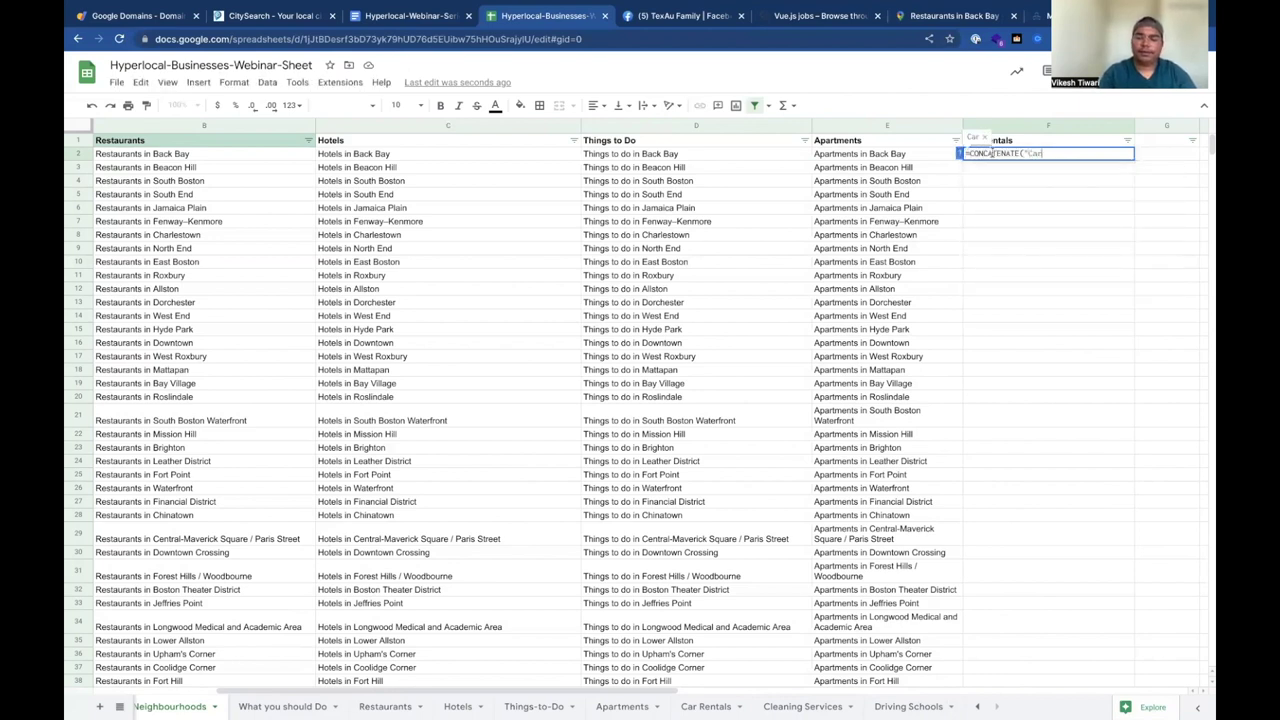
type("Rentals ")
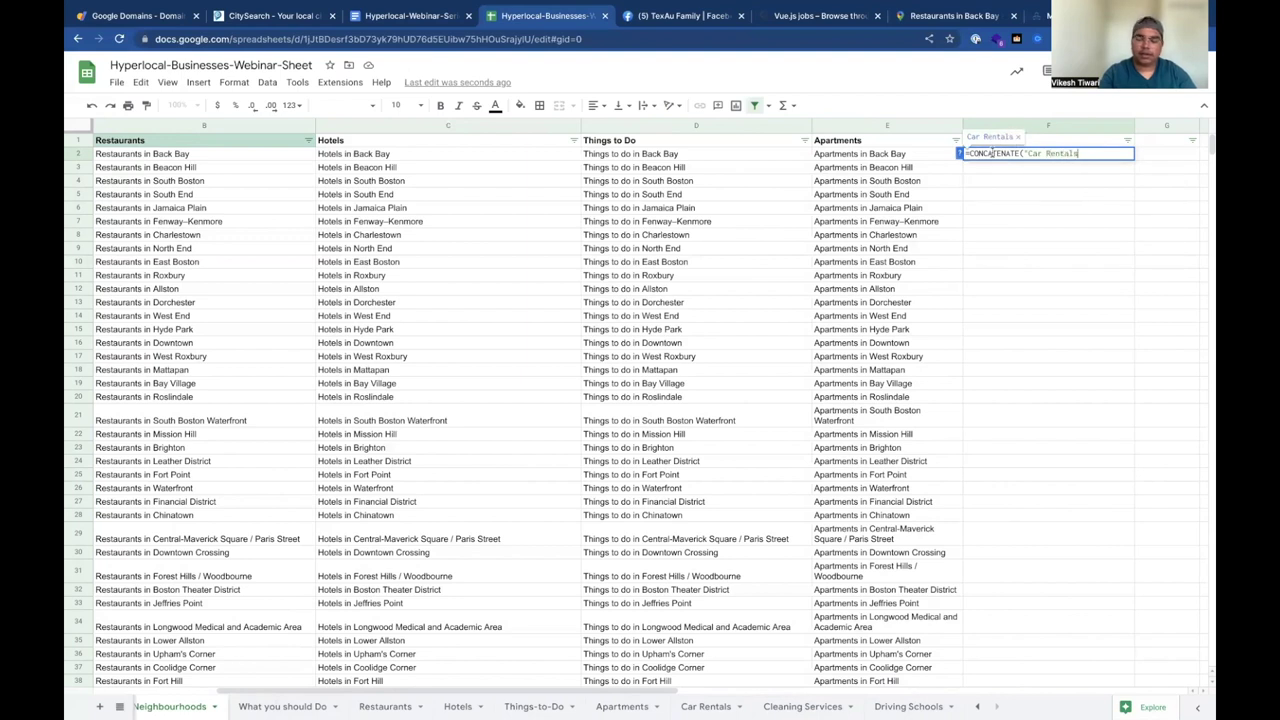
type("\", A2)")
left_click(1083, 152)
type("in")
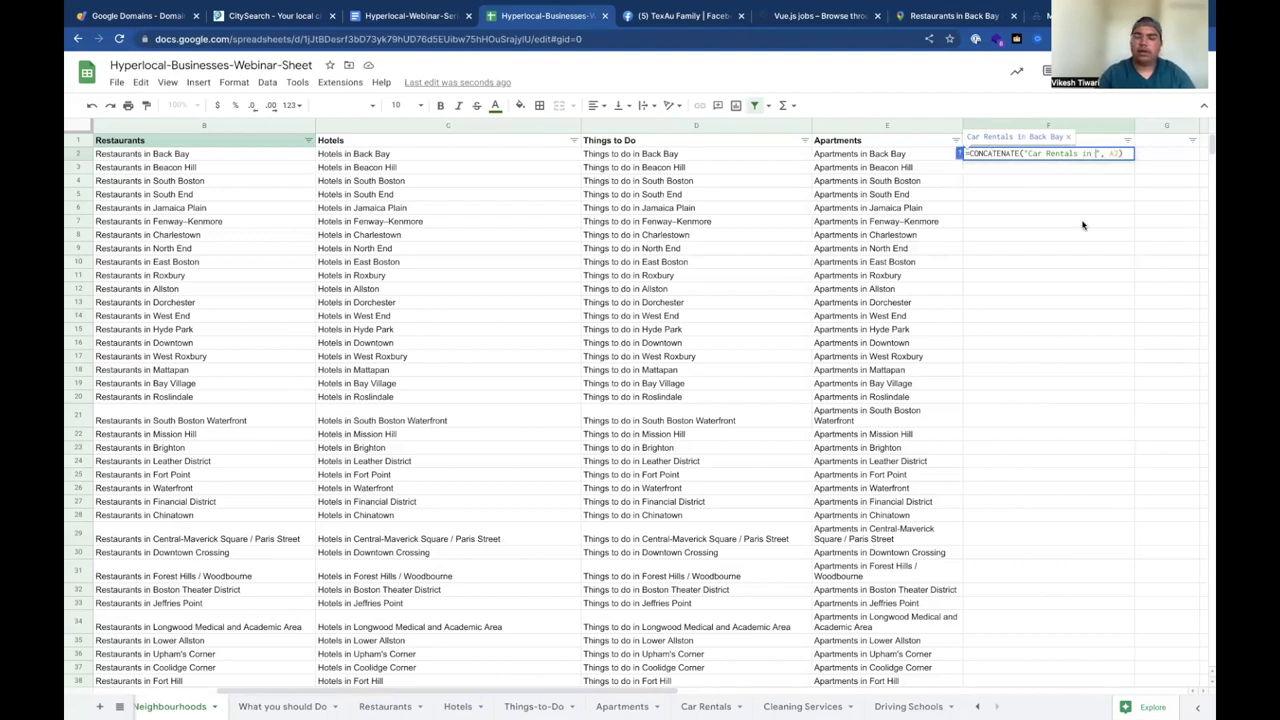
key("Return")
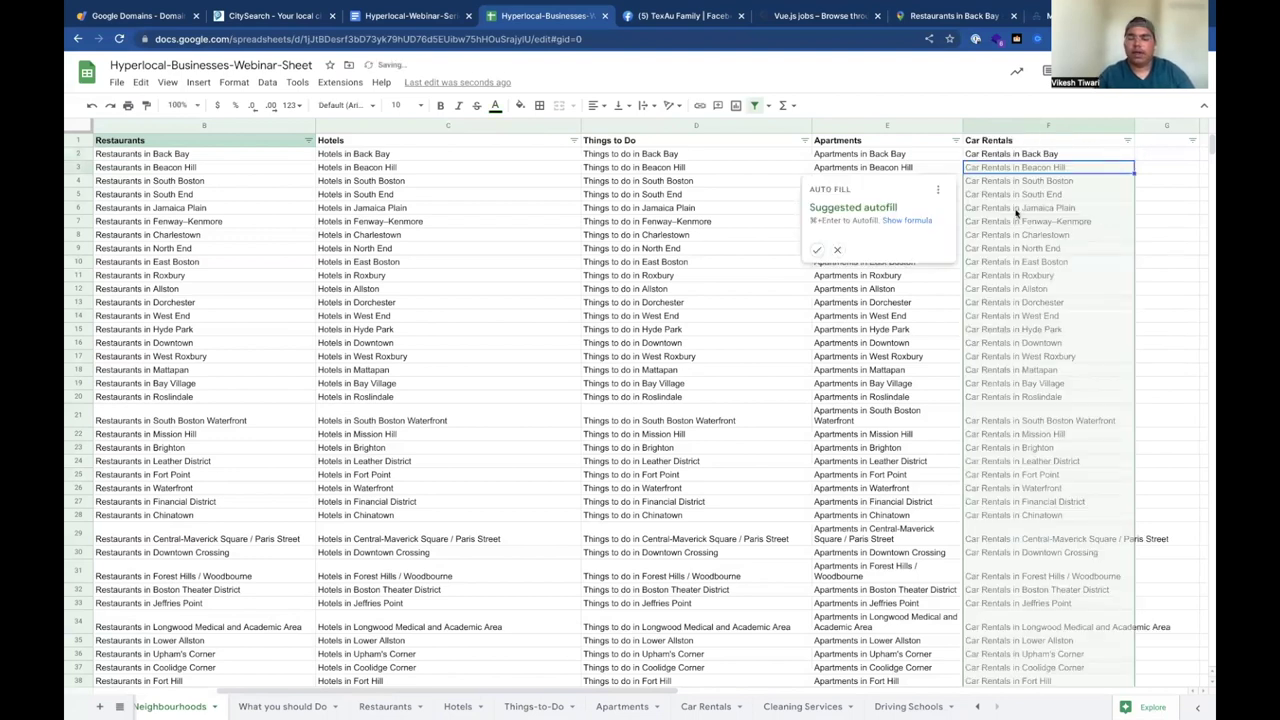
left_click(817, 249)
Review the filled query columns, and open the Google Sheet URL input form in TexAu's Google Maps Search Extractor
scroll(560, 228, "left", 5)
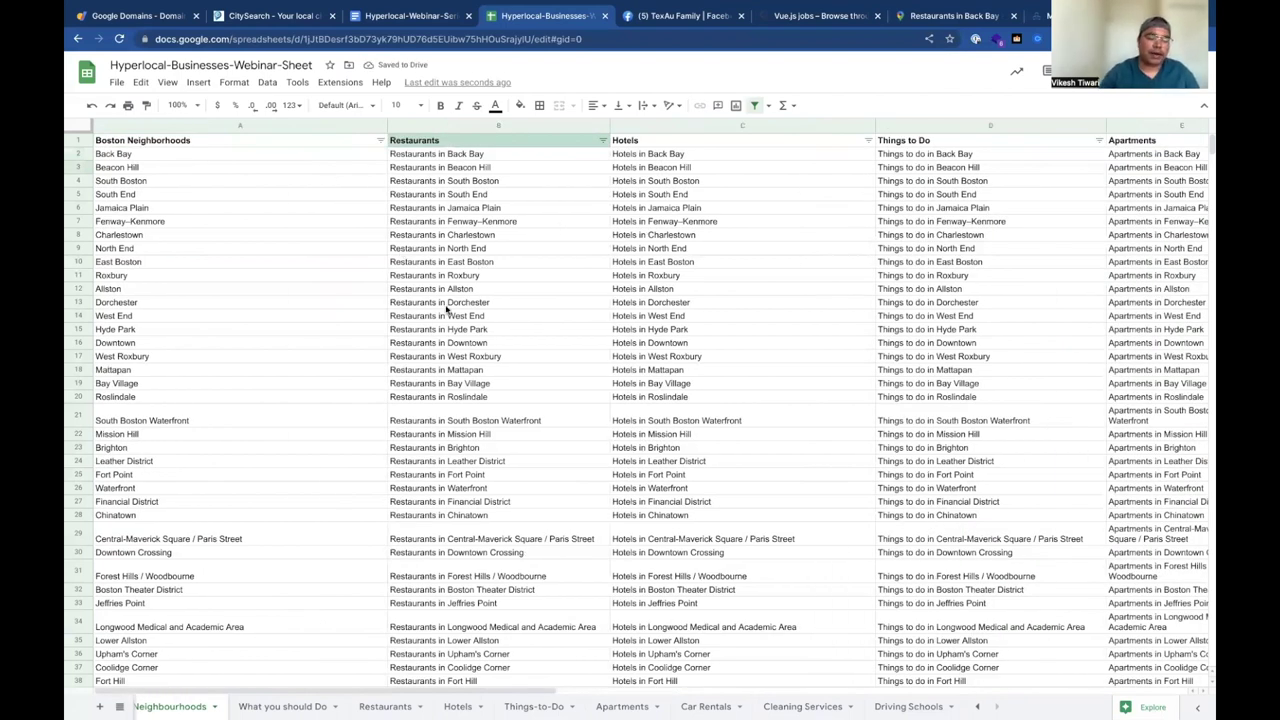
scroll(441, 315, "down", 5)
scroll(441, 315, "up", 5)
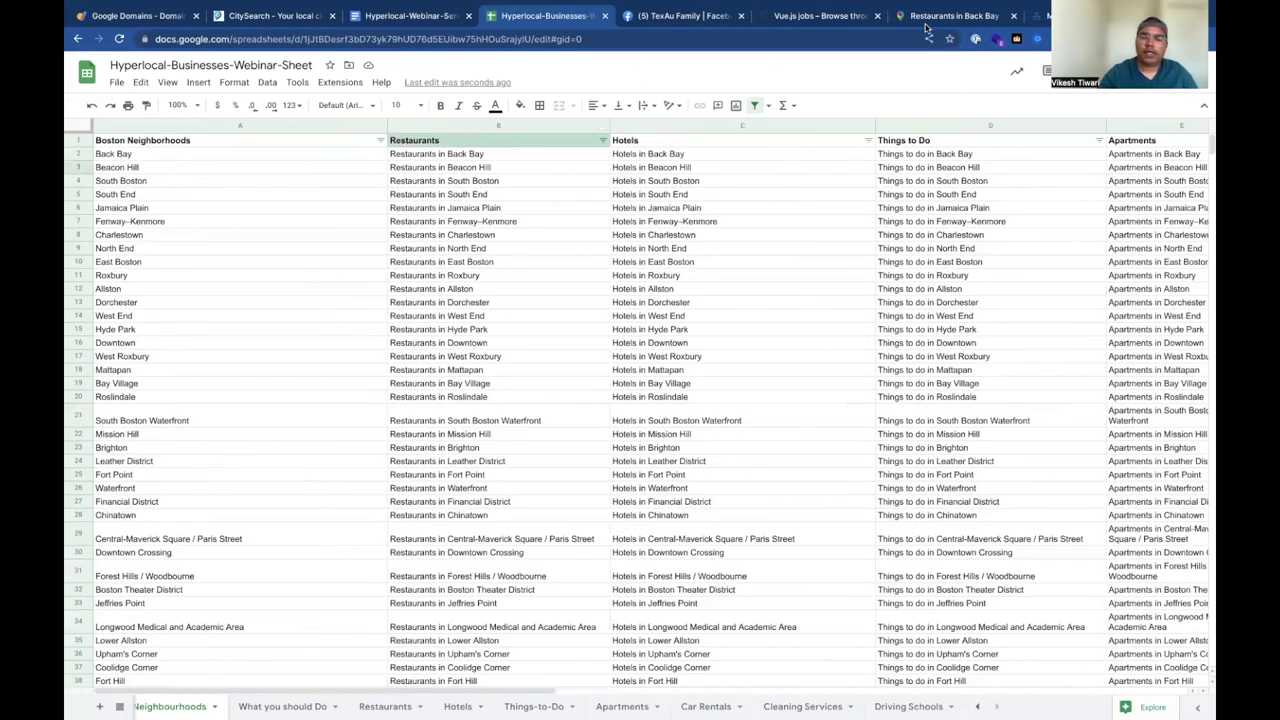
left_click(1040, 28)
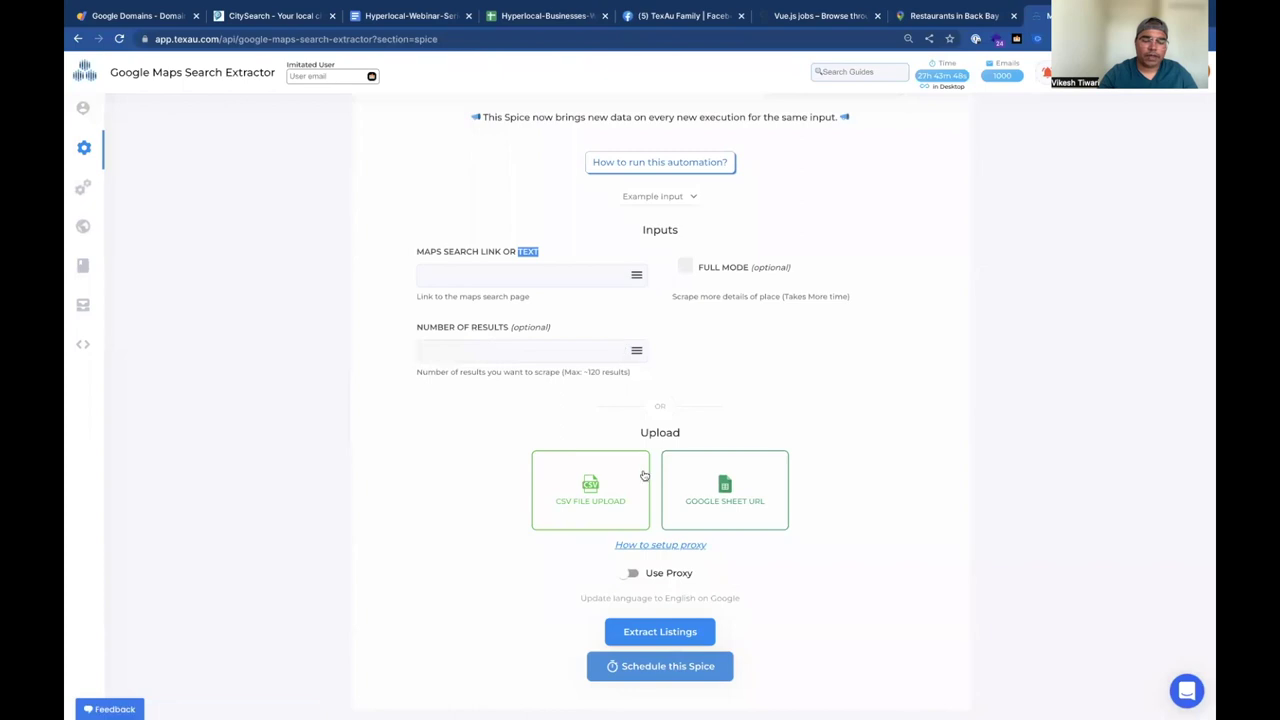
left_click(744, 494)
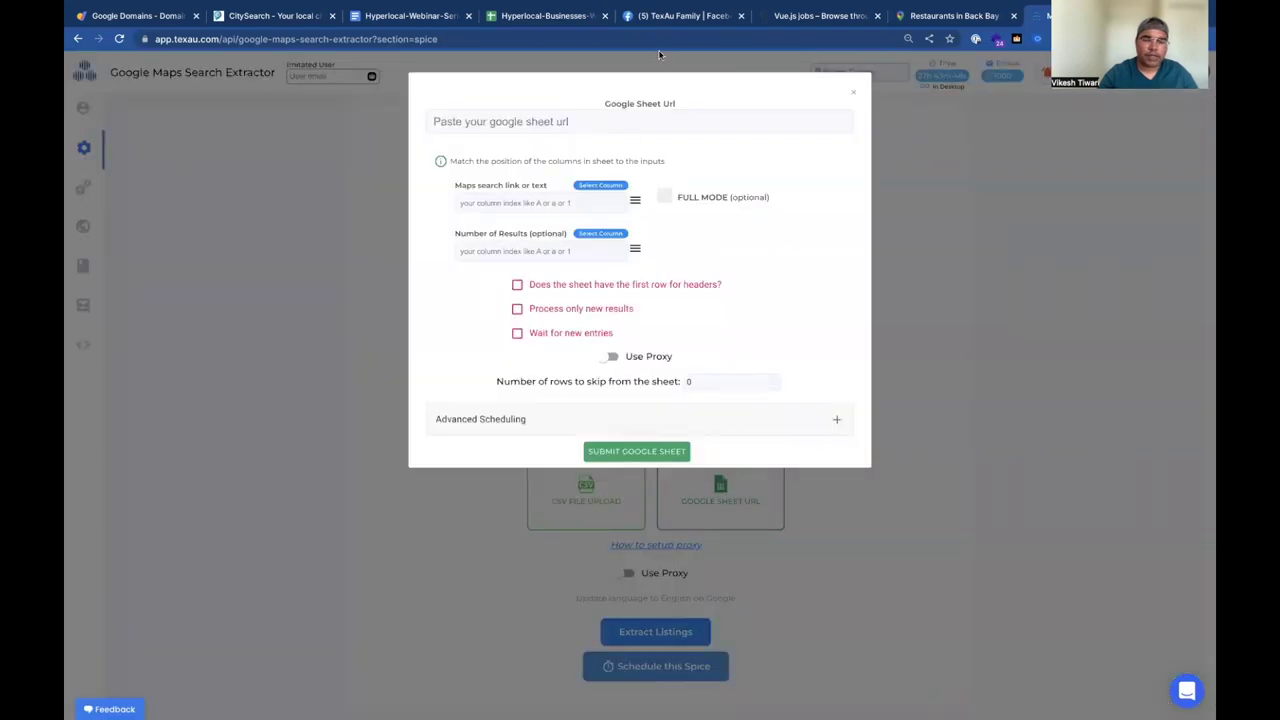
Share Hyperlocal-Businesses-Webinar-Sheet in Google Sheets with anyone with the link, and copy its link
left_click(542, 15)
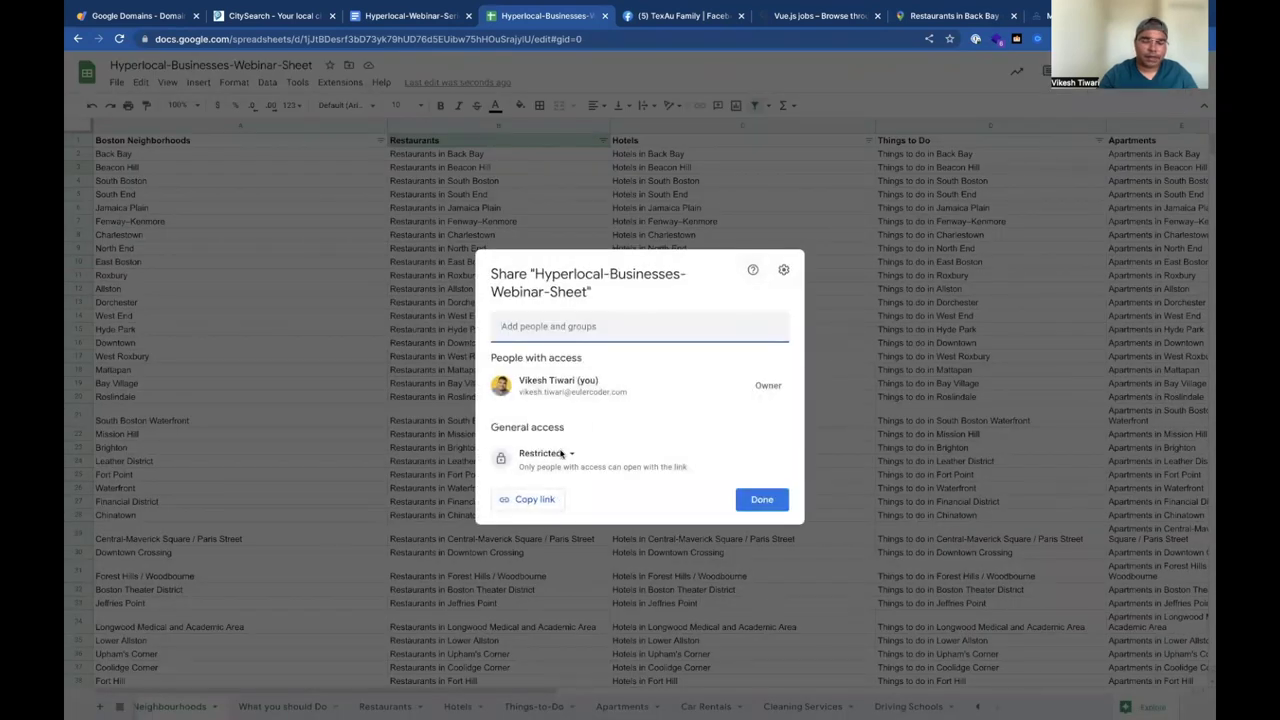
left_click(541, 500)
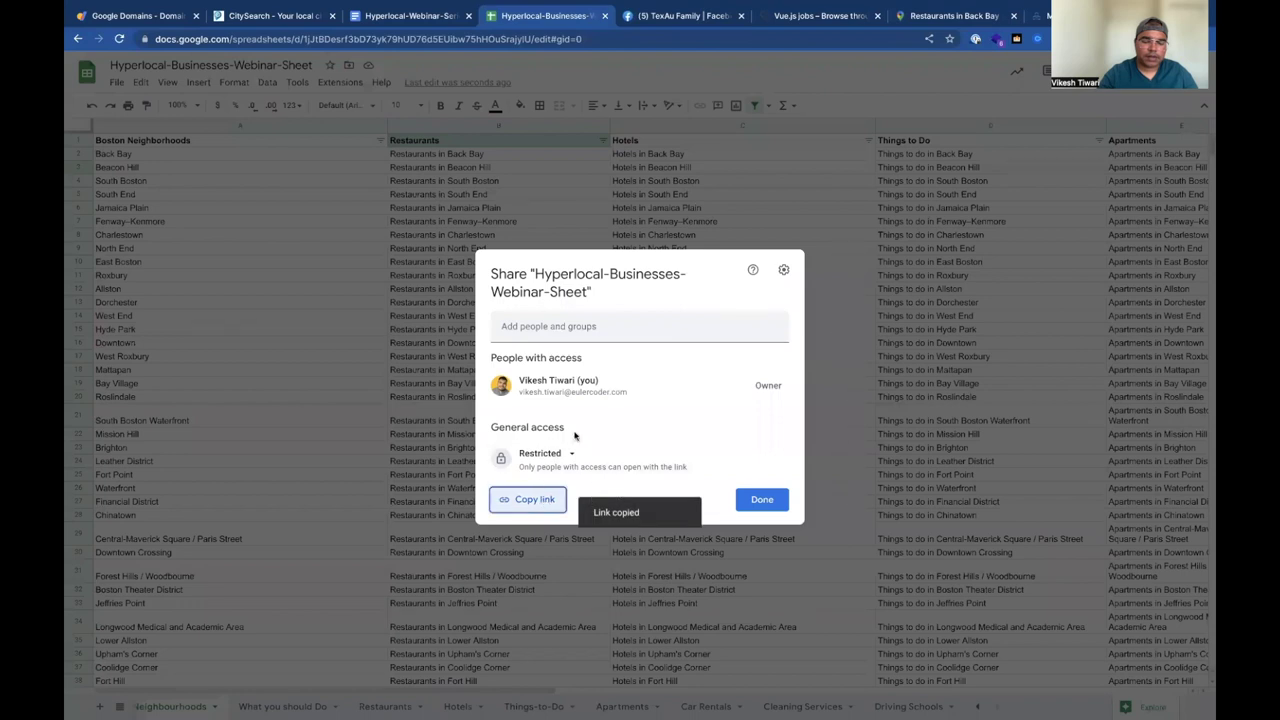
left_click(563, 453)
left_click(572, 566)
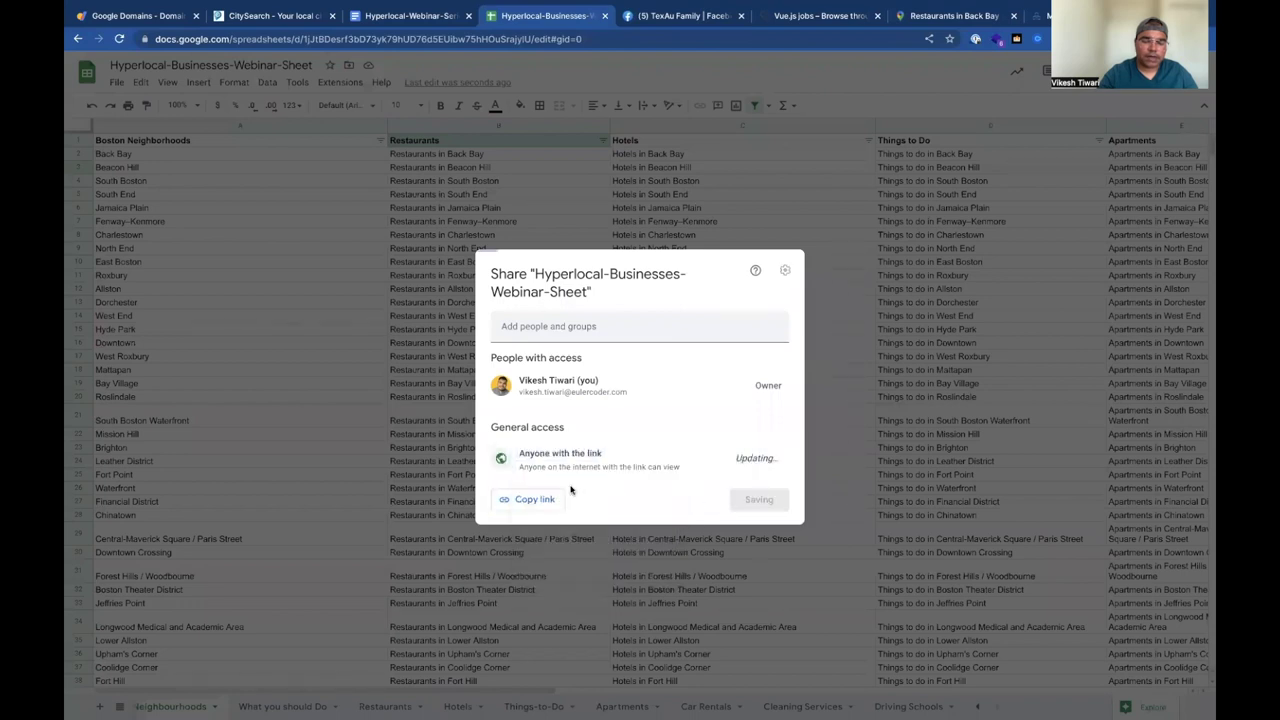
left_click(531, 500)
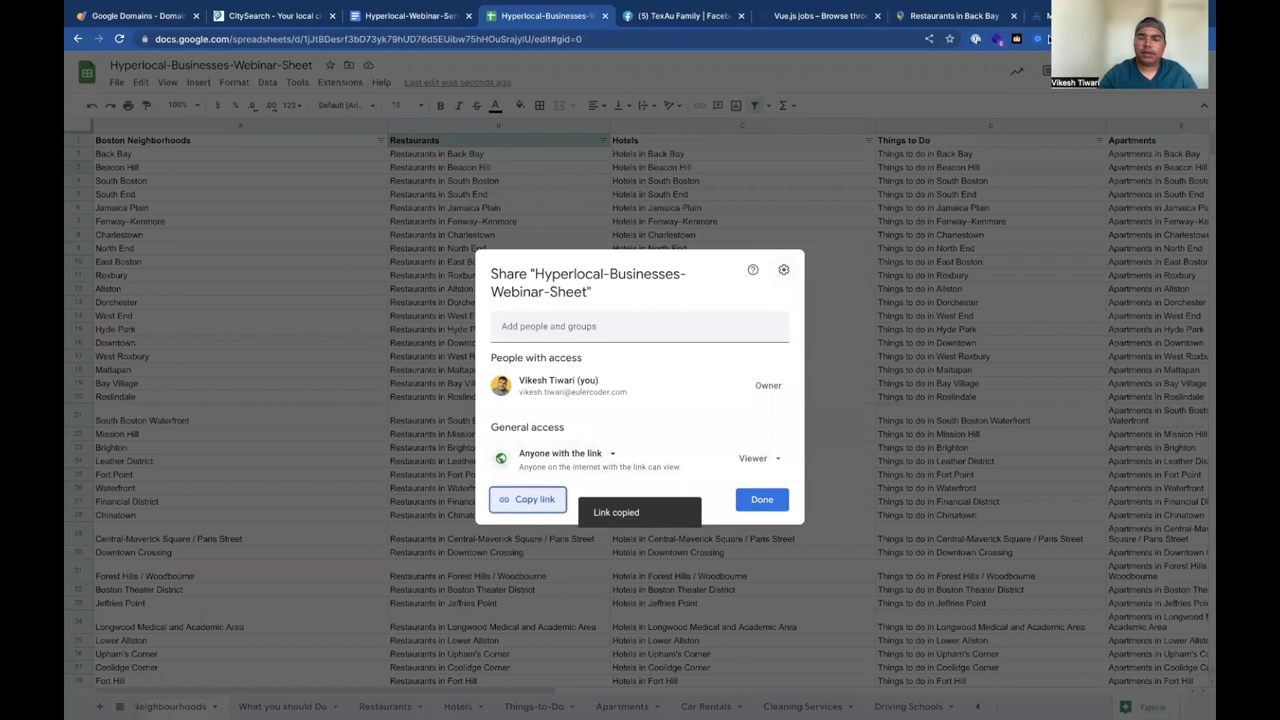
Paste the spreadsheet link as TexAu's Google Sheet URL and choose column B for the Maps search link or text
key("ctrl+9")
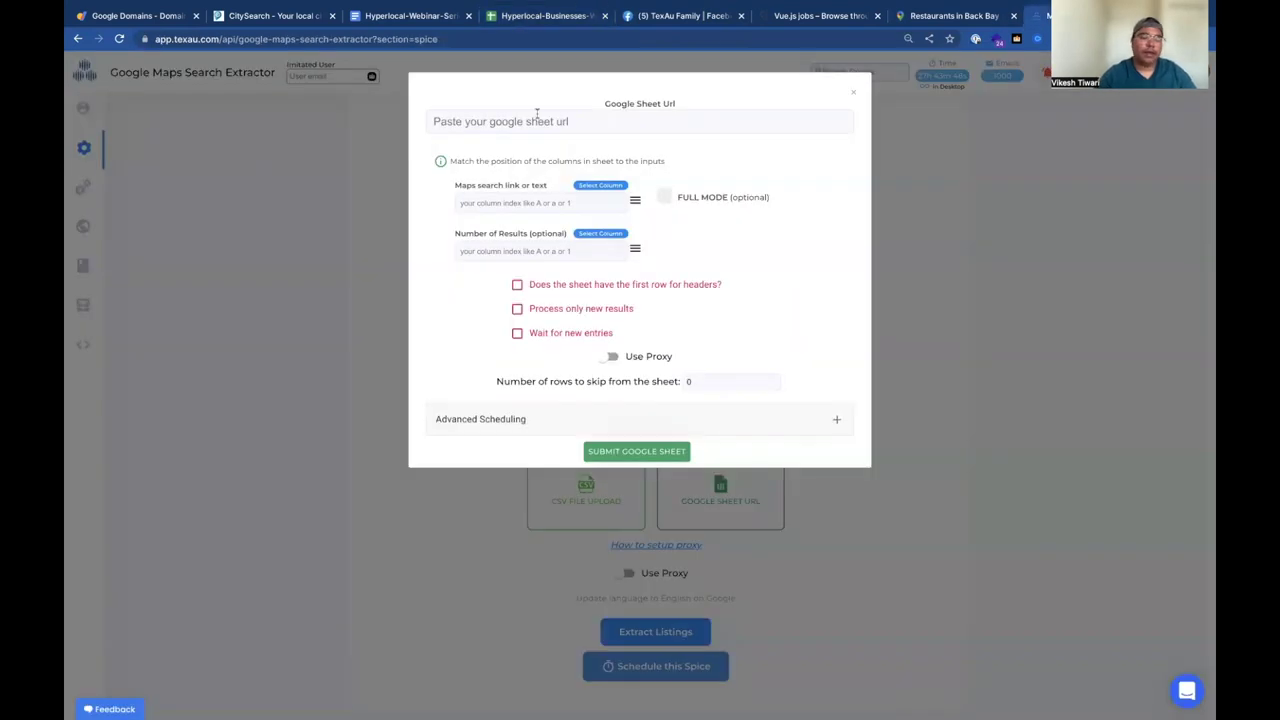
left_click(537, 114)
key("ctrl+v")
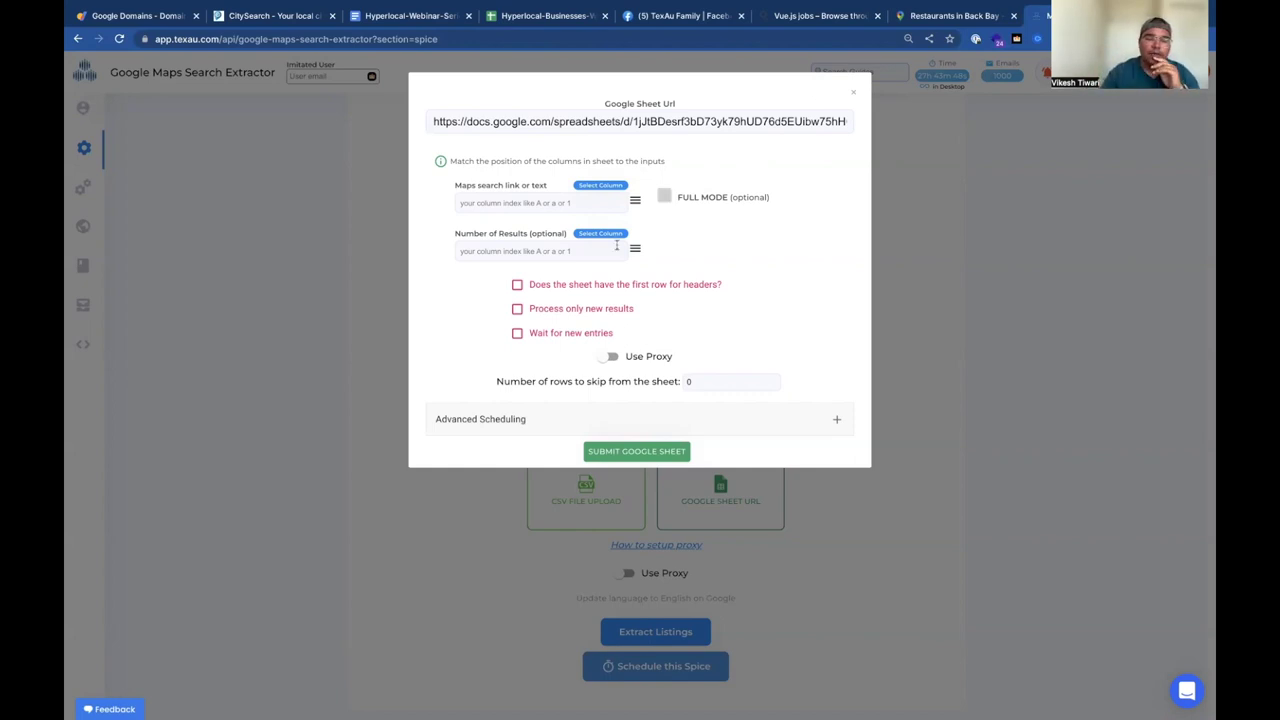
left_click(605, 188)
left_click(451, 238)
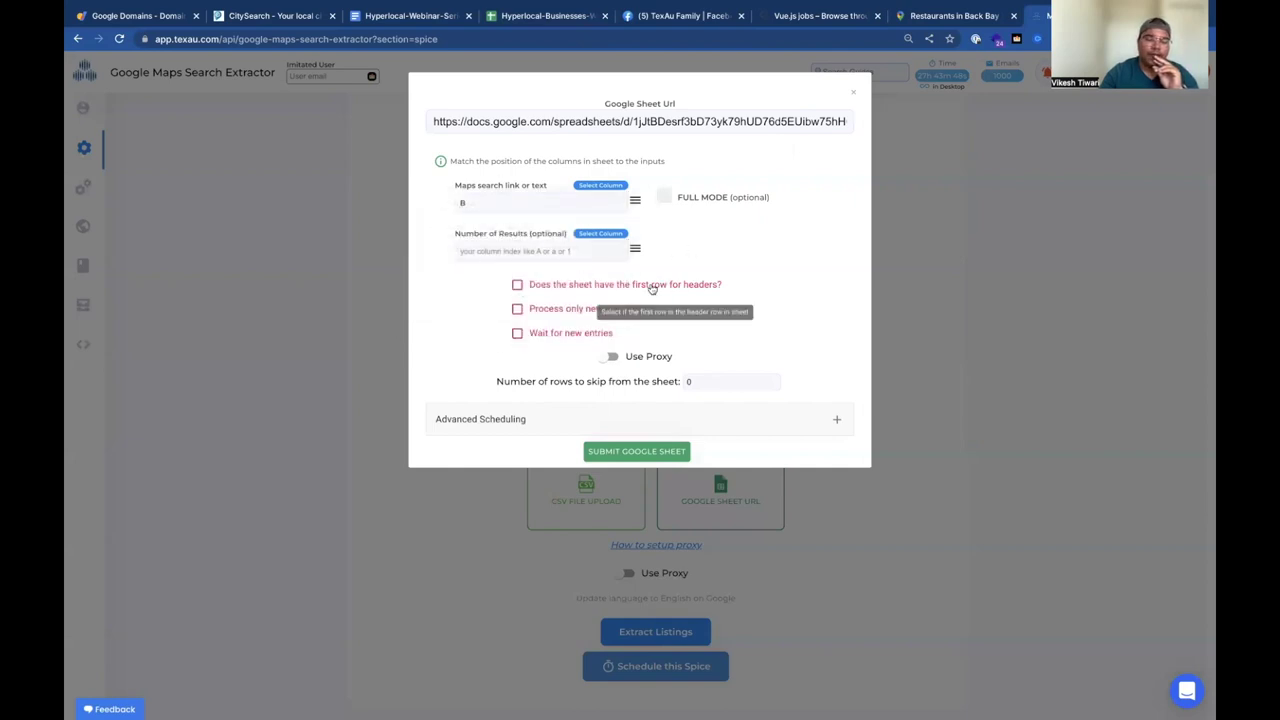
Mark the sheet's first row as headers and enable processing only new results
left_click(588, 287)
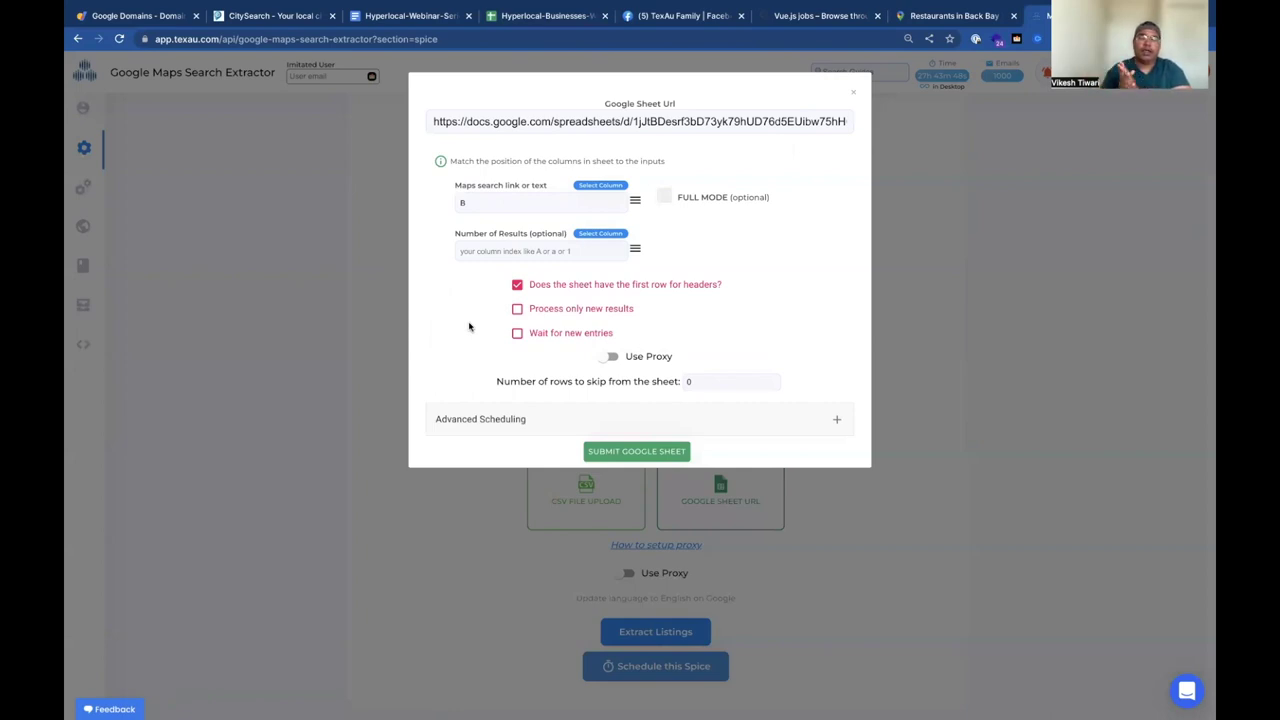
left_click(517, 309)
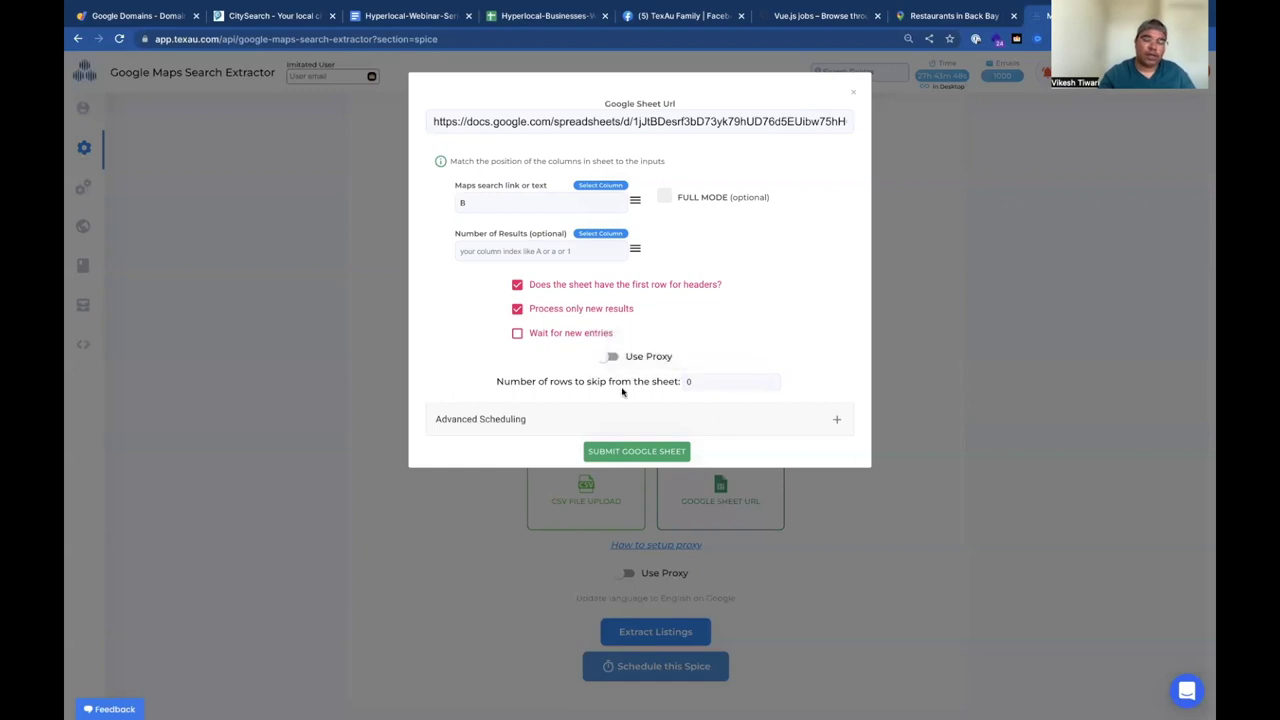
left_click(705, 383)
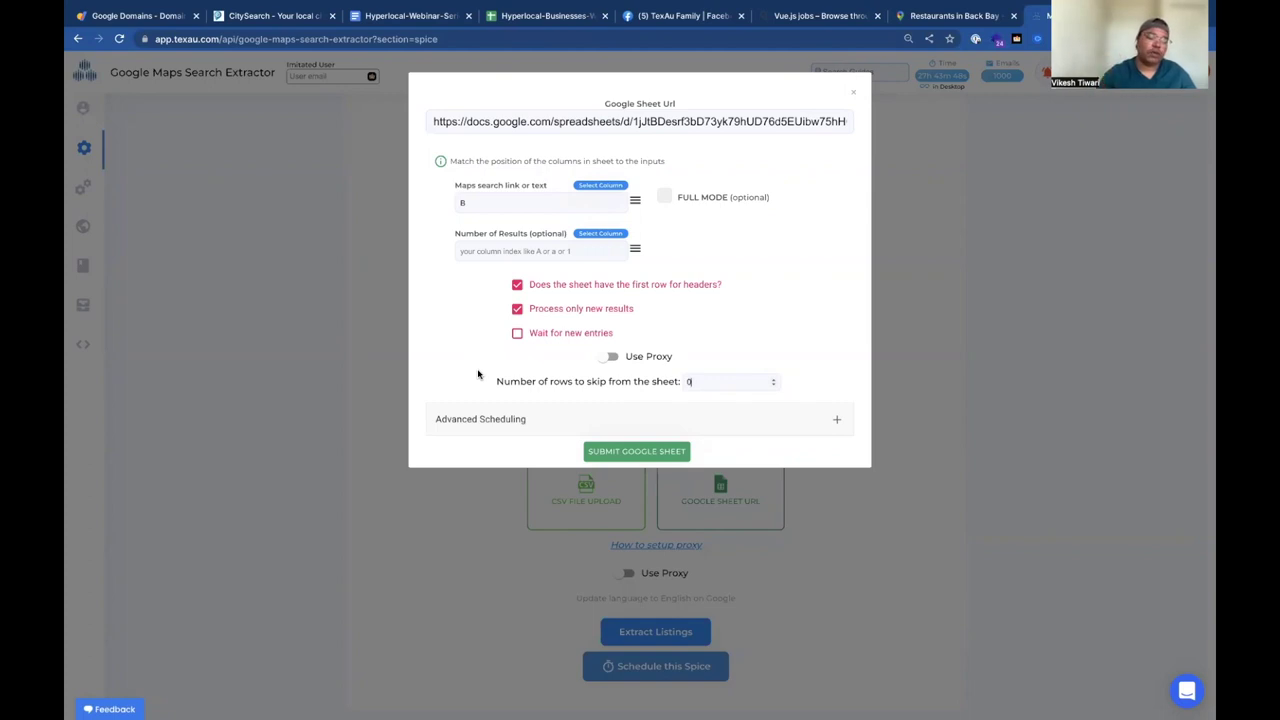
Set the advanced scheduling to wait between 5 and 15 minutes before each new operation
left_click(610, 418)
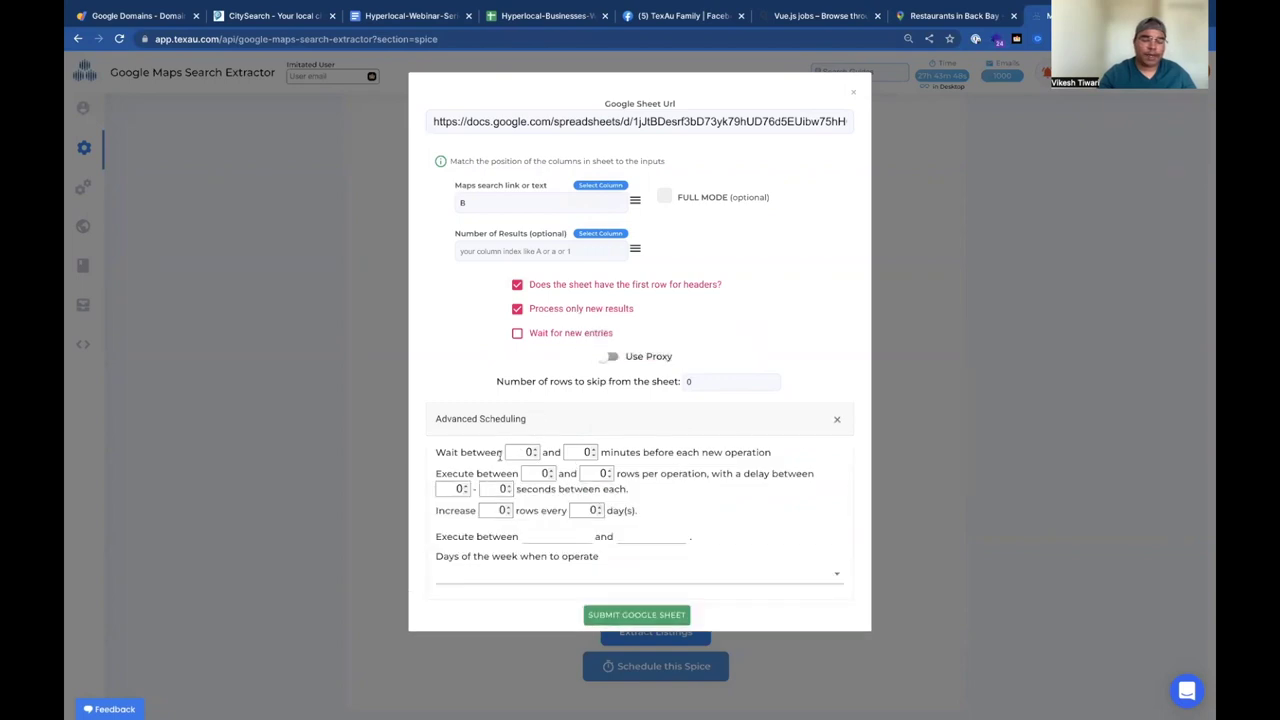
double_click(584, 452)
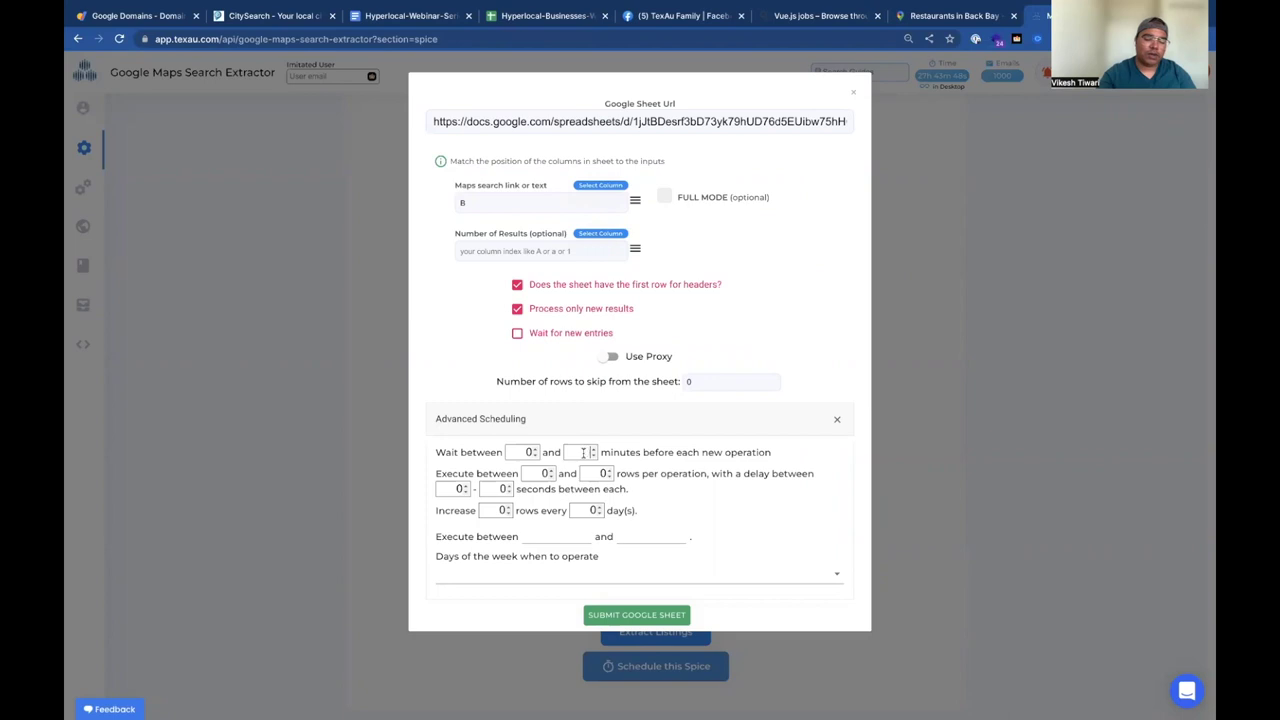
type("15")
left_click(581, 418)
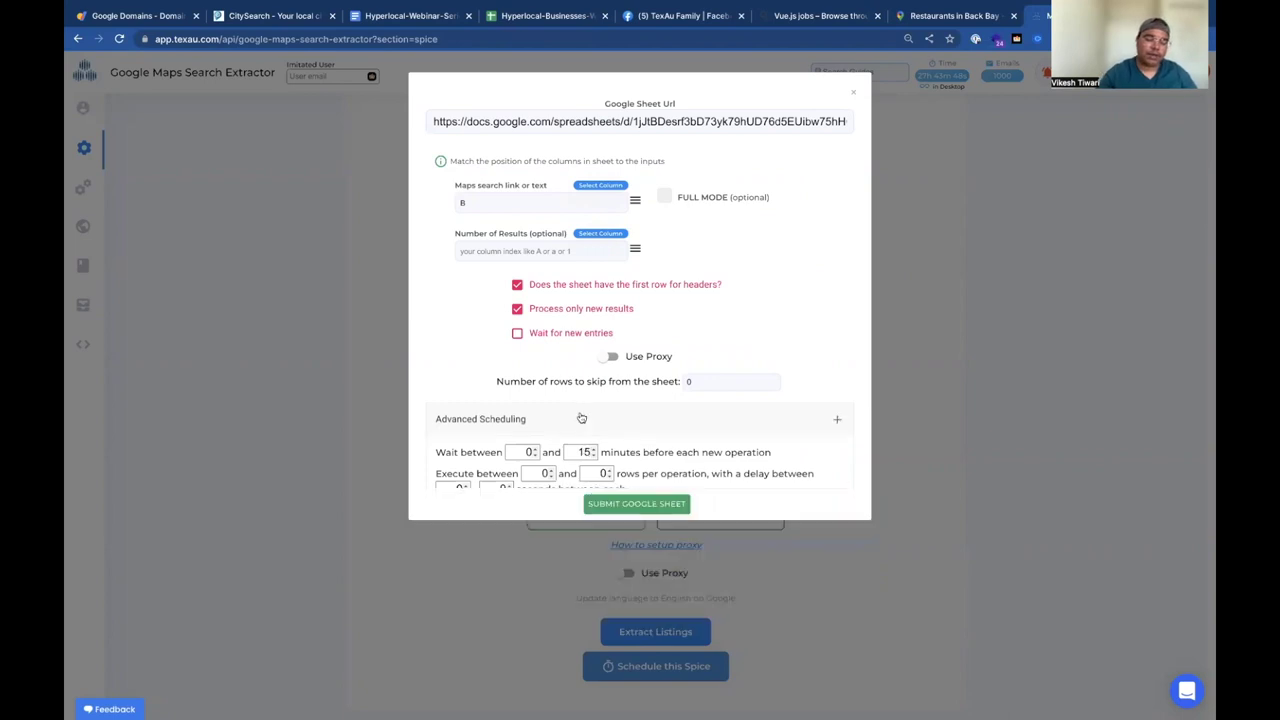
left_click(581, 418)
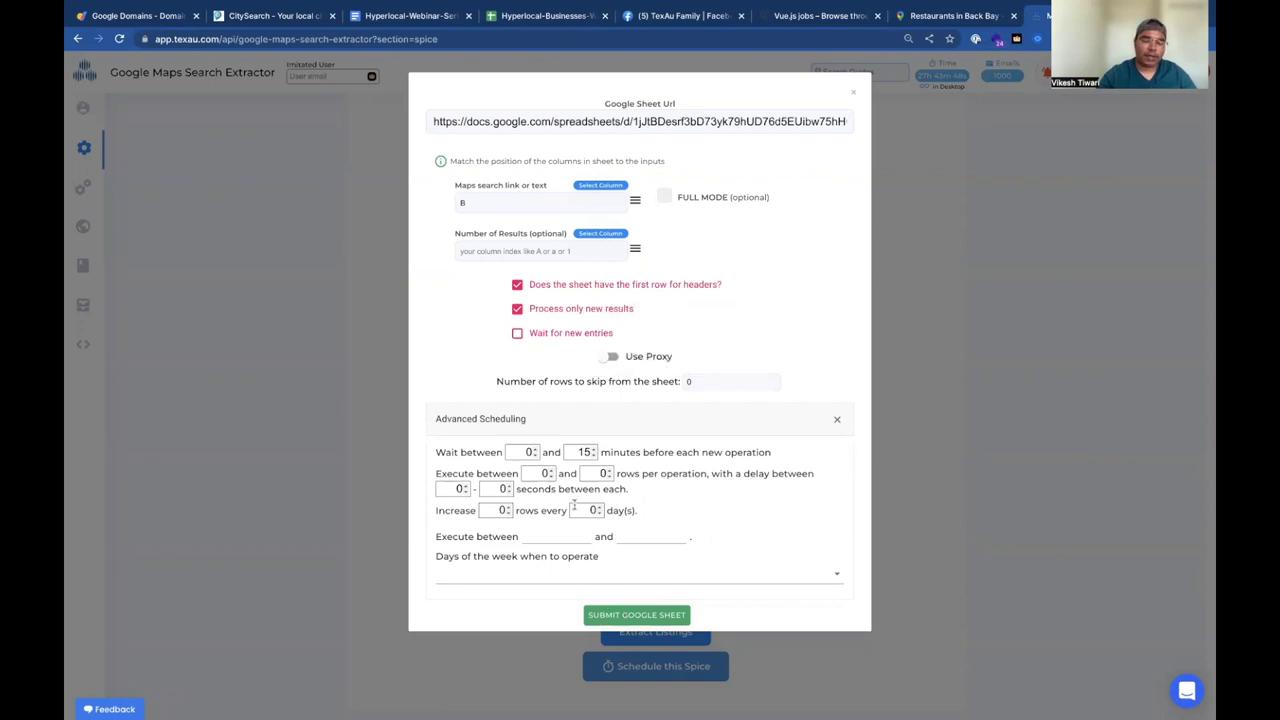
left_click(535, 449)
double_click(535, 449)
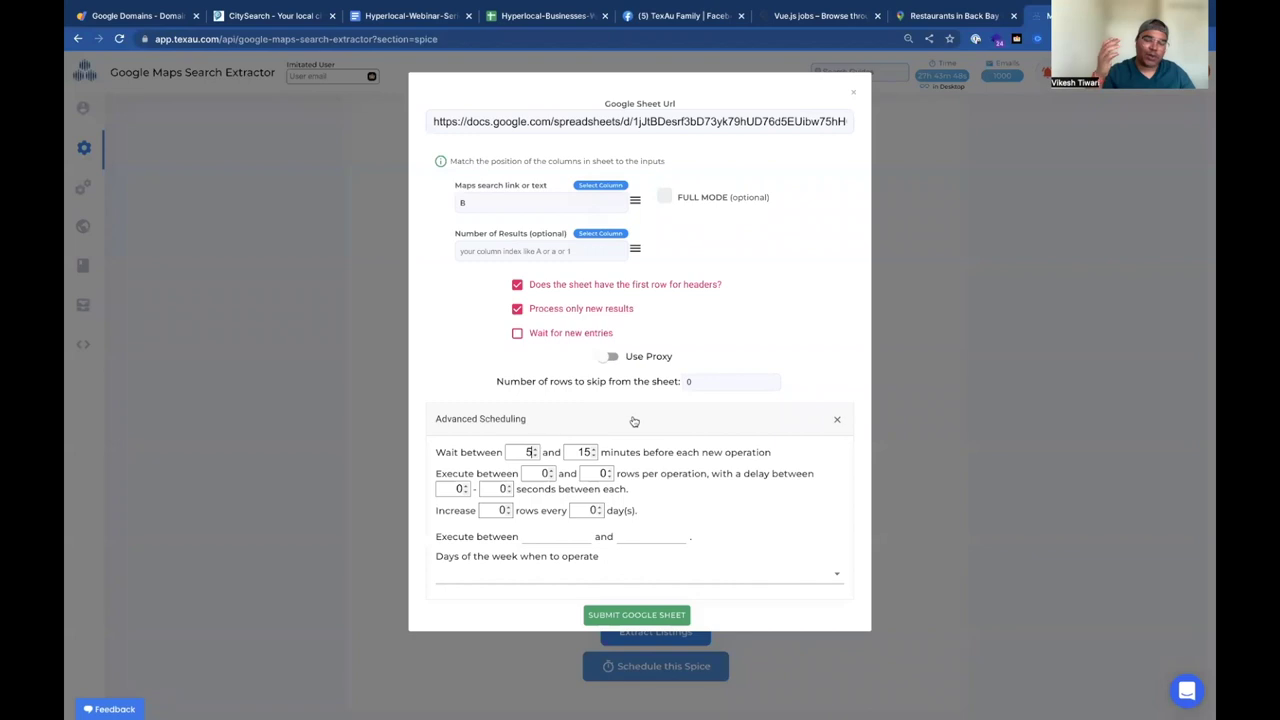
Submit the Google Sheet to start the extraction, and dismiss the execution notice
left_click(626, 616)
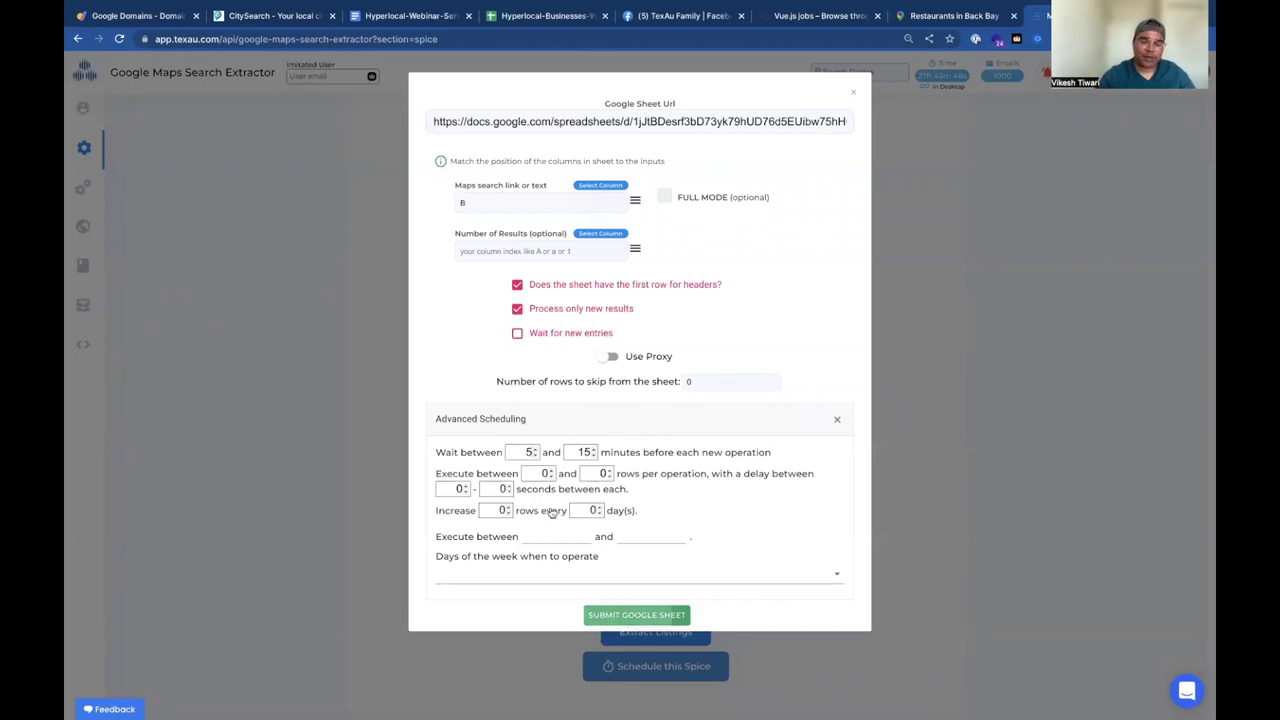
scroll(476, 511, "down", 4)
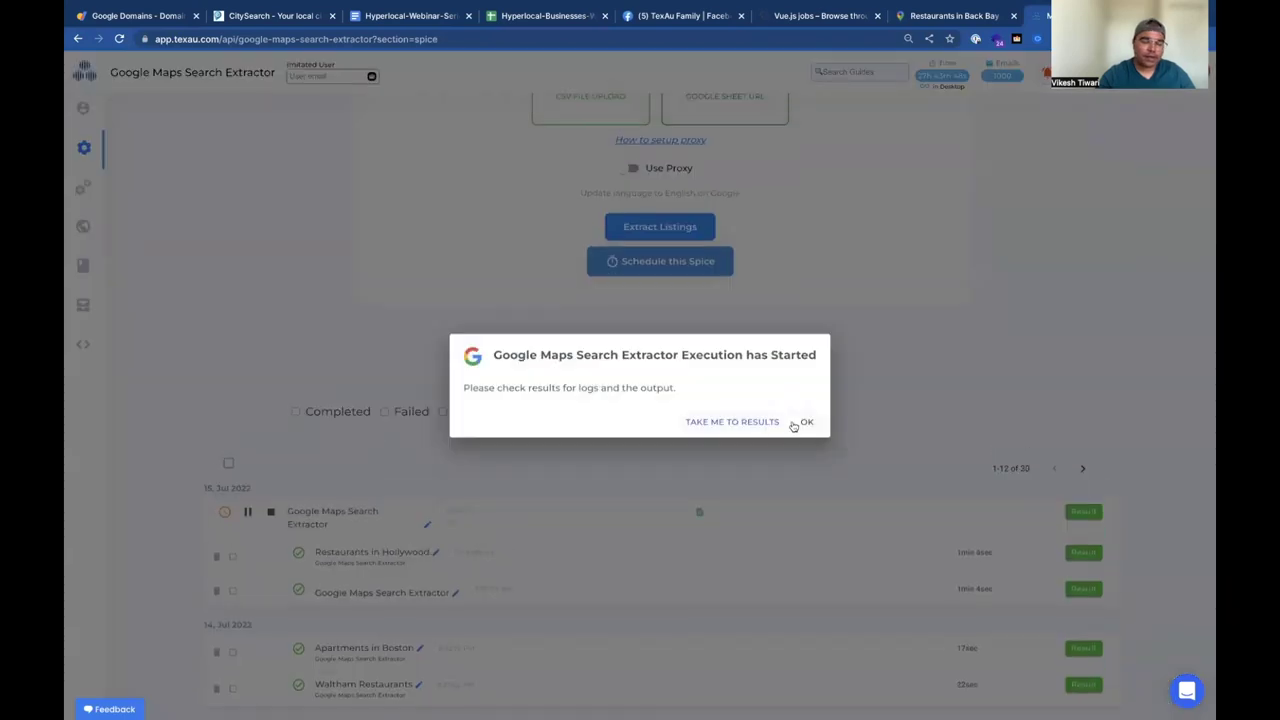
left_click(805, 422)
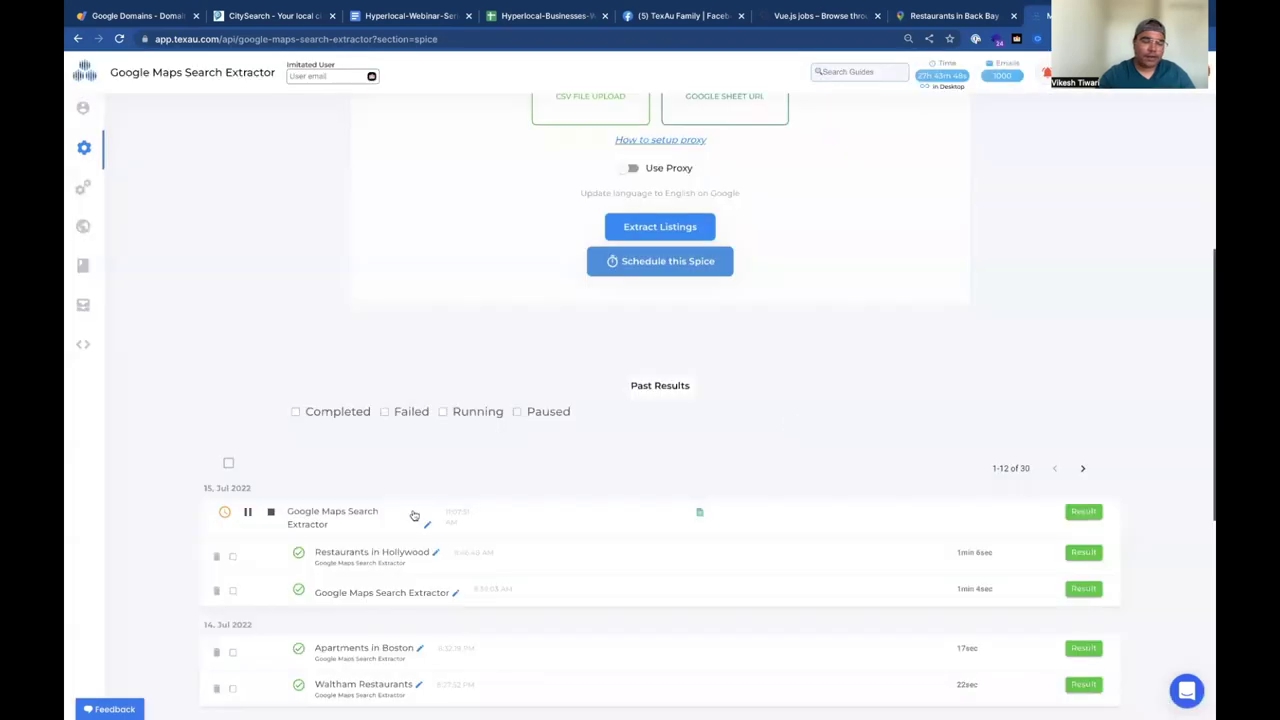
Rename the newly started execution in Past Results as BostonLocals-Listing-Restaurants
left_click(431, 528)
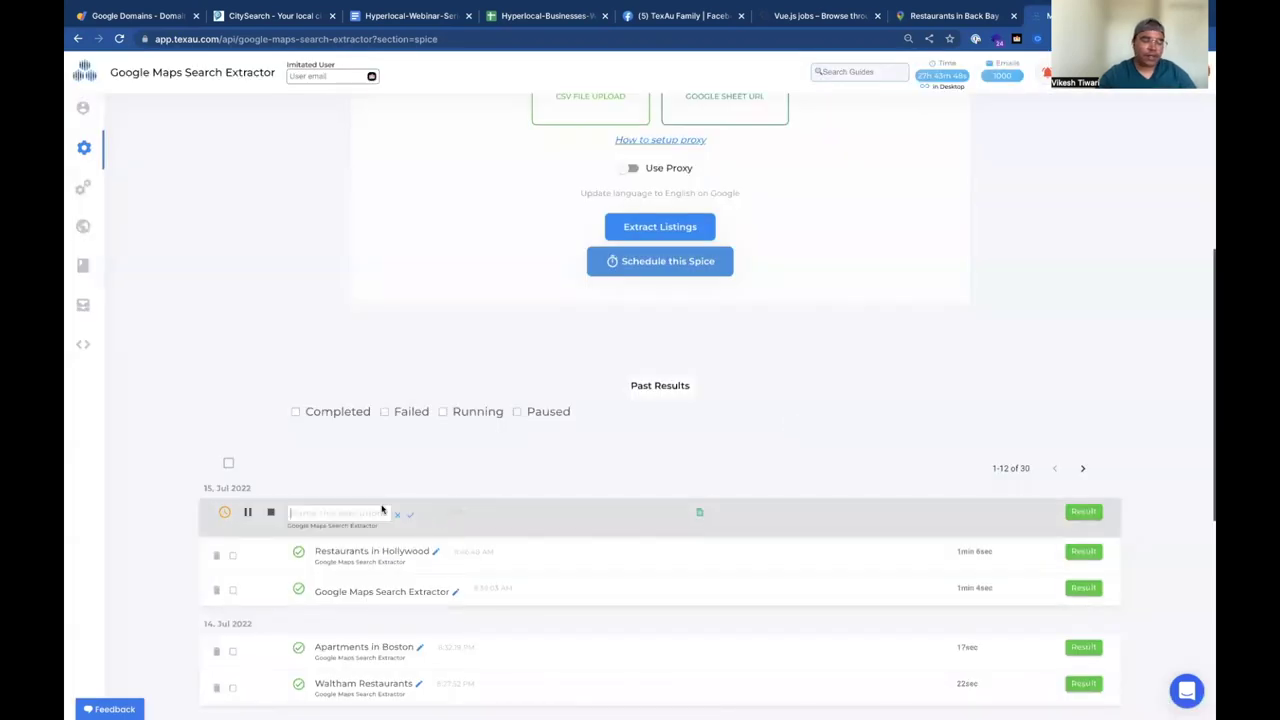
type("BostonLocals-")
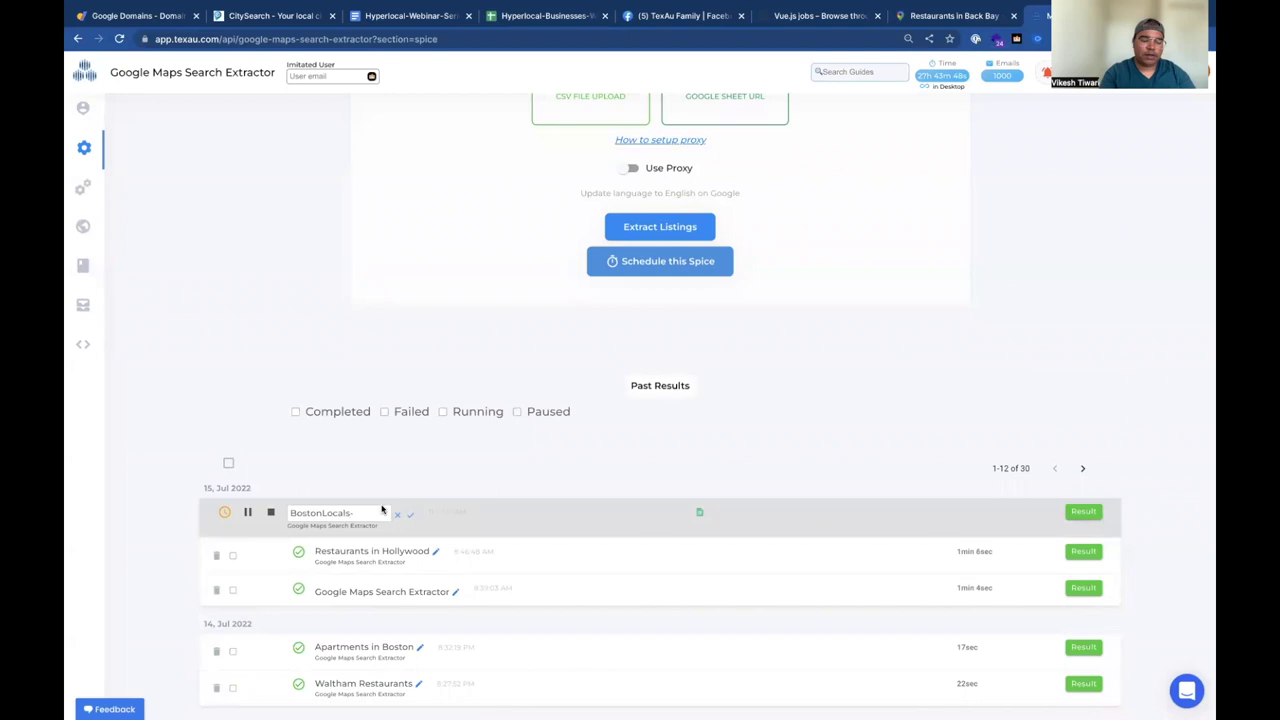
type("Listing-Restaurants")
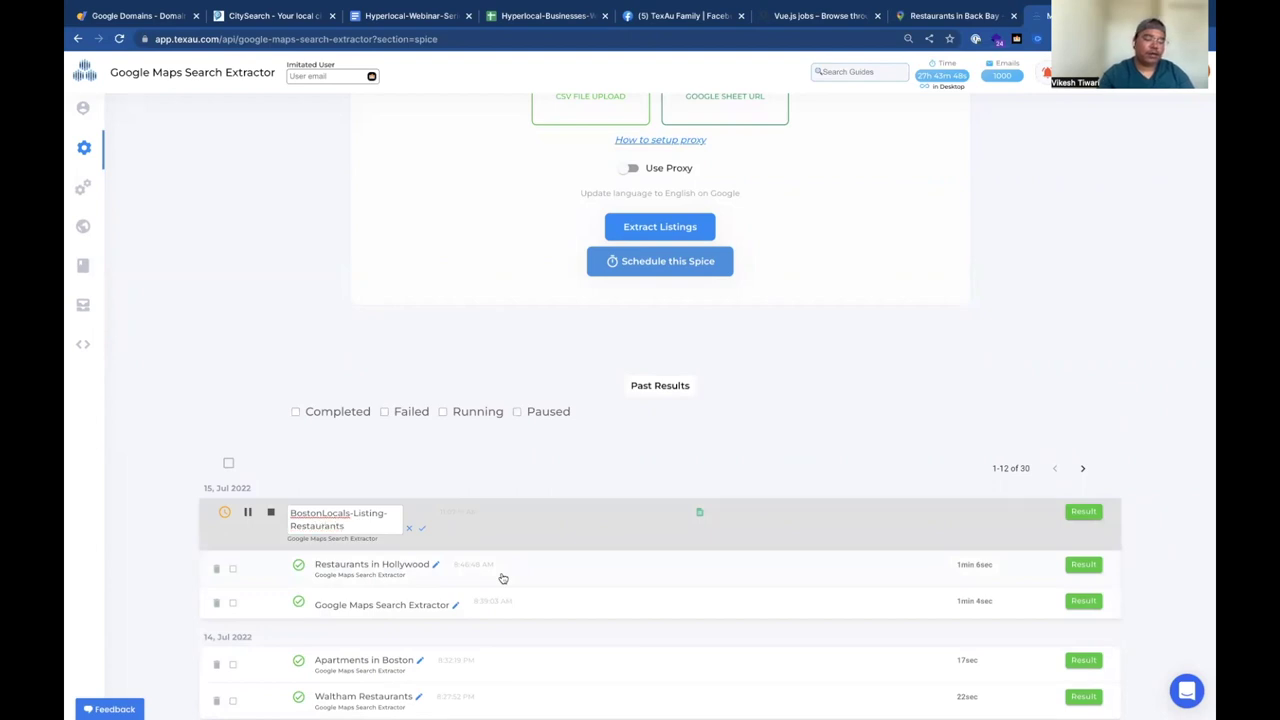
left_click(424, 529)
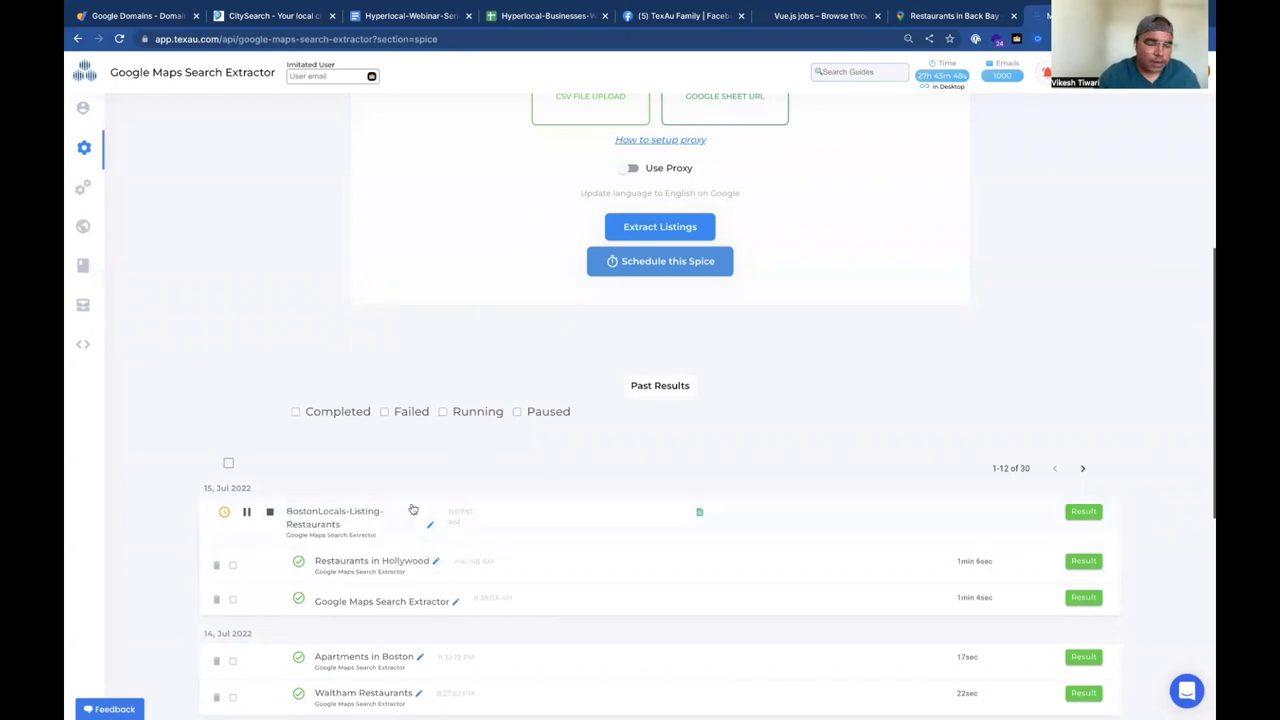
Expand the BostonLocals-Listing-Restaurants run's logs and highlight the line about filtering out duplicates from previous executions
left_click(367, 512)
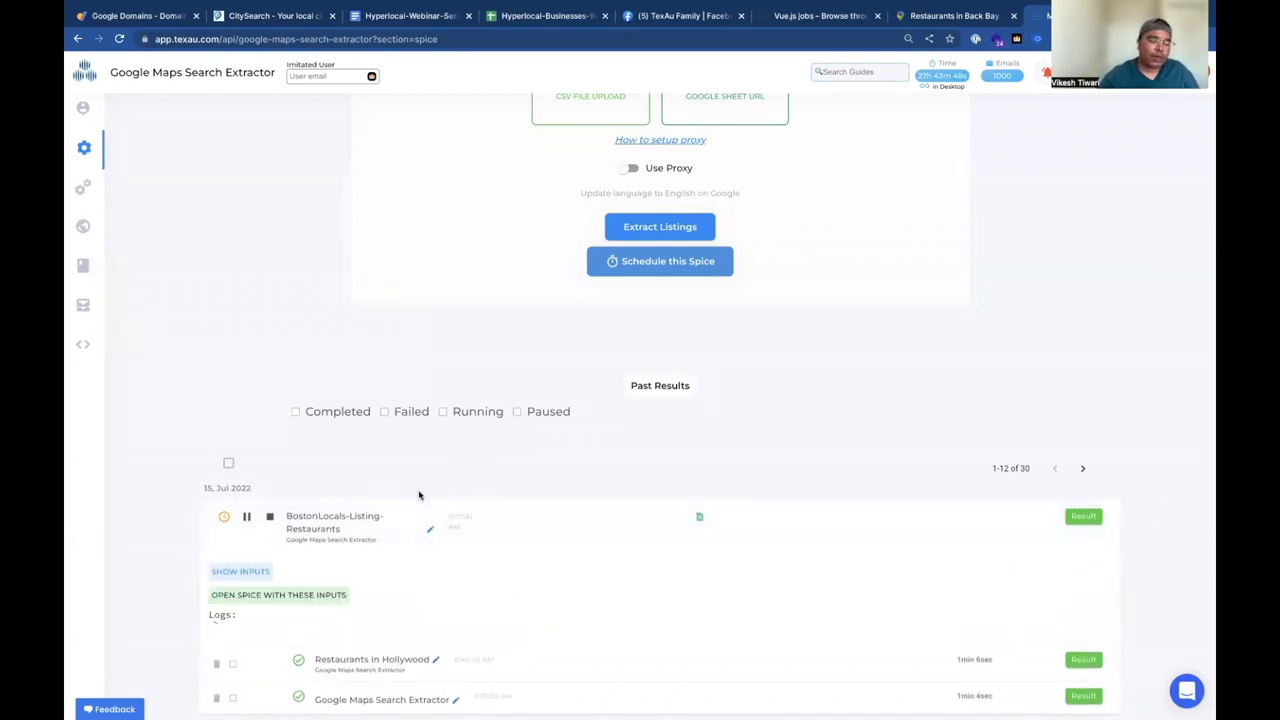
scroll(420, 494, "down", 1)
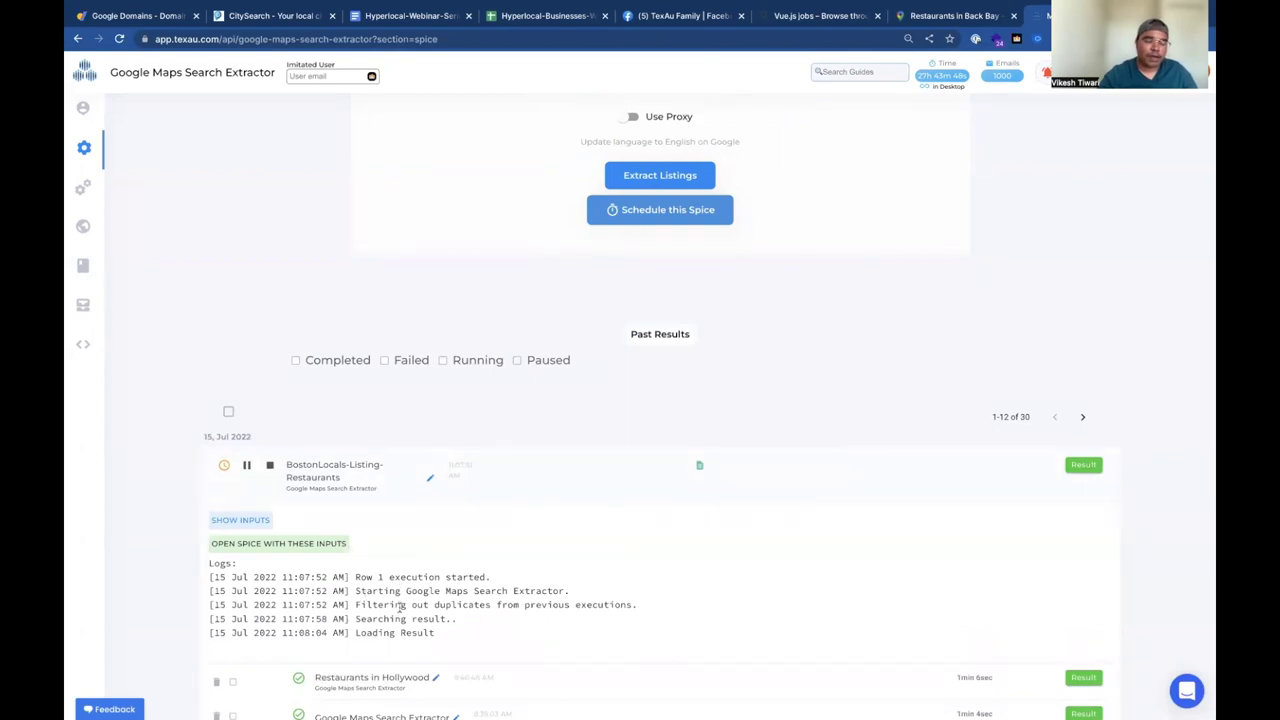
left_click_drag(358, 604, 651, 606)
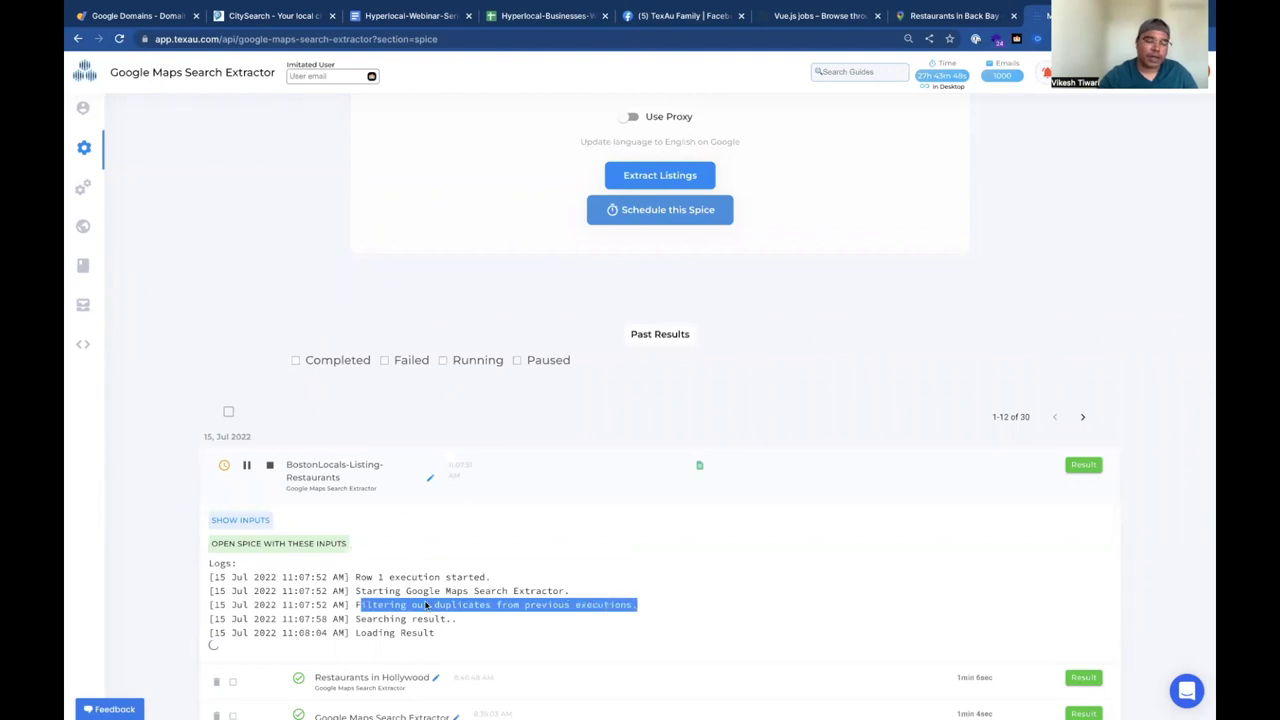
left_click(387, 607)
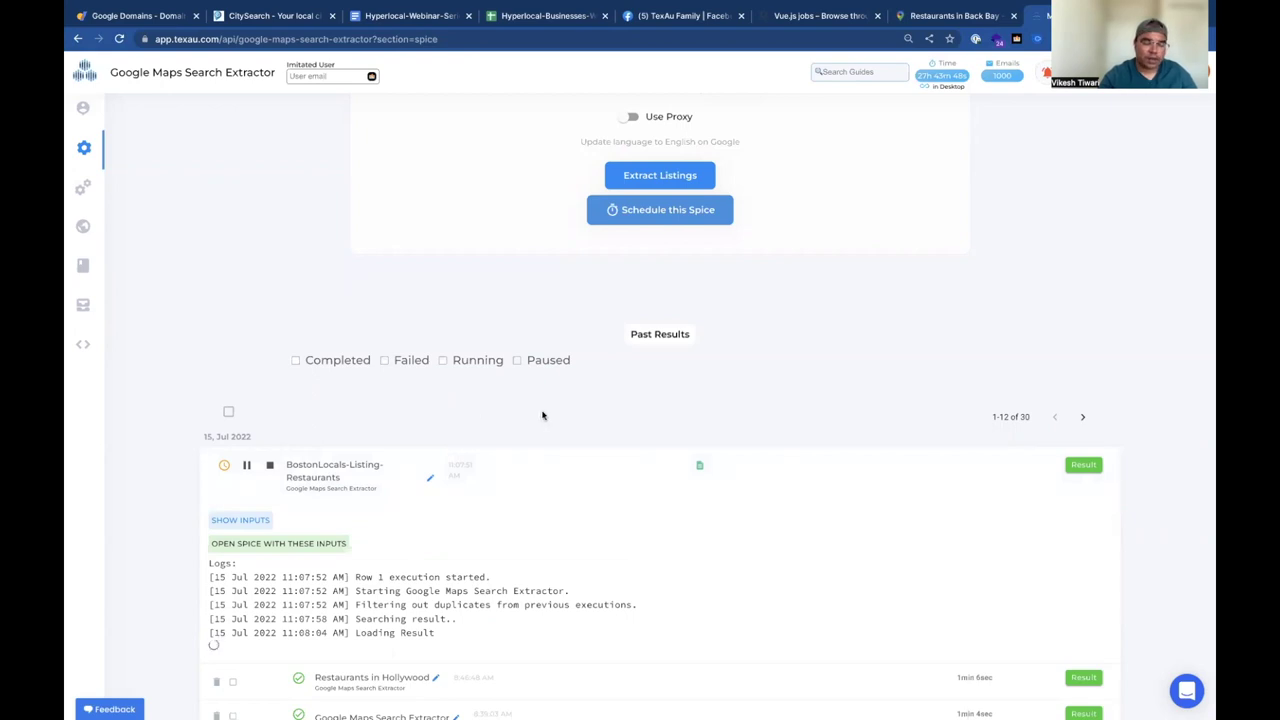
Check the BostonLocals-Listing-Restaurants result table, and return to the Google Maps Search Extractor page
left_click(1074, 464)
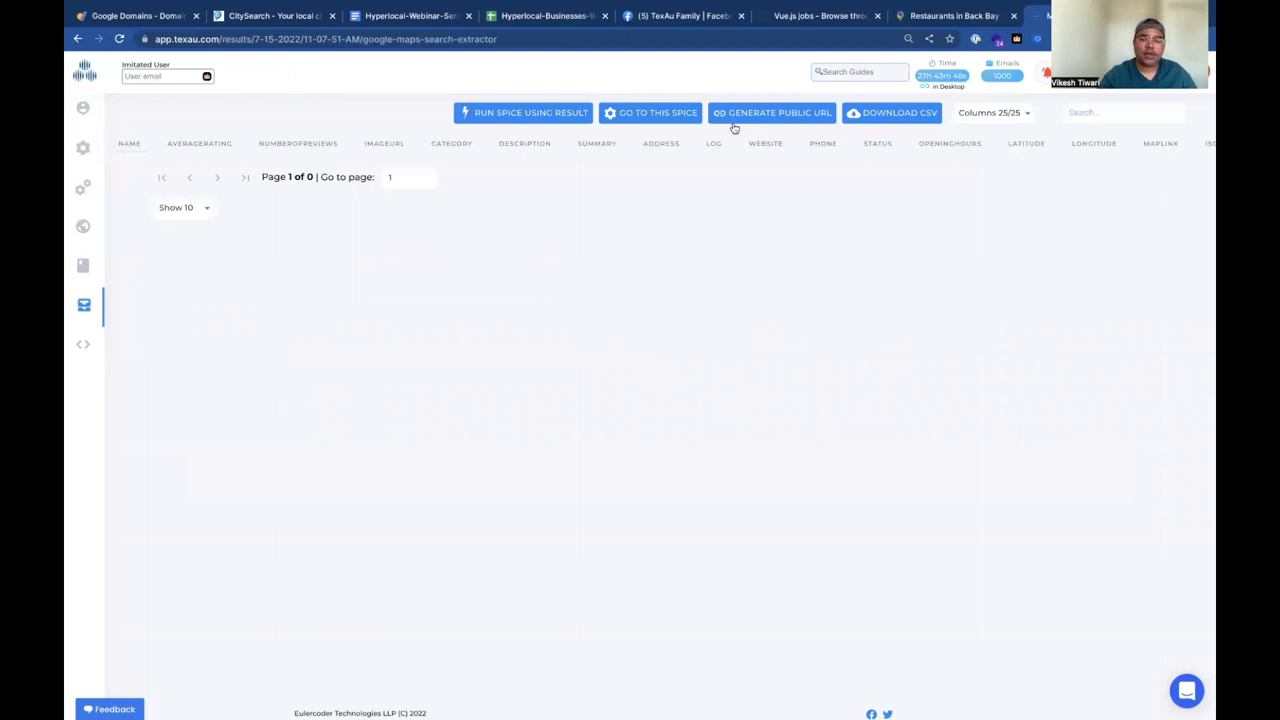
left_click(662, 113)
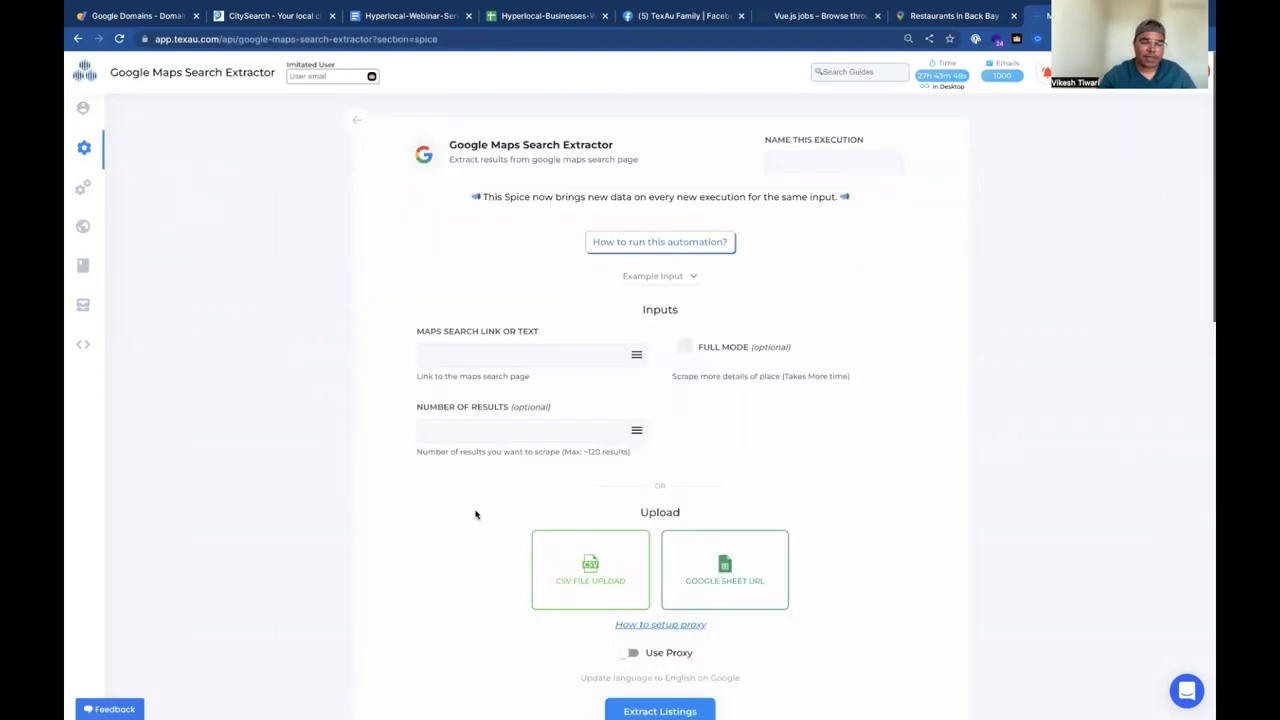
left_click(499, 381)
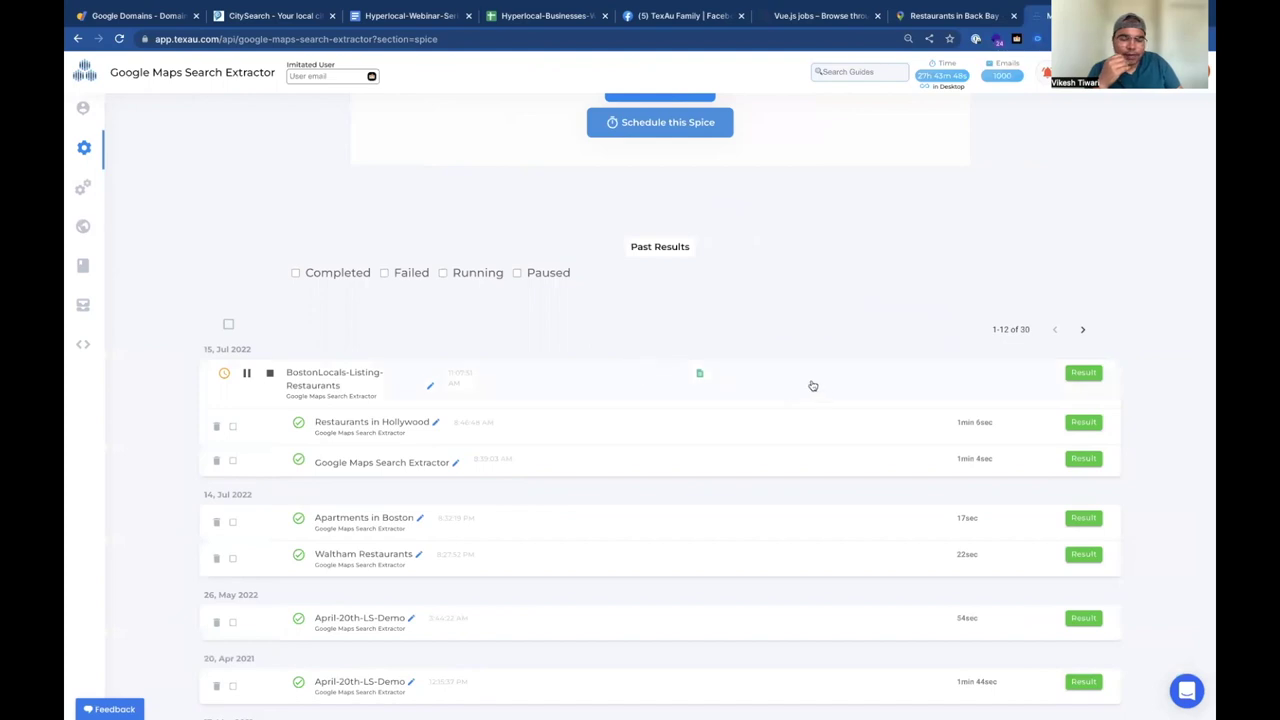
Check the BostonLocals-Listing-Restaurants logs, and open its result table with 50 rows shown per page
left_click(881, 384)
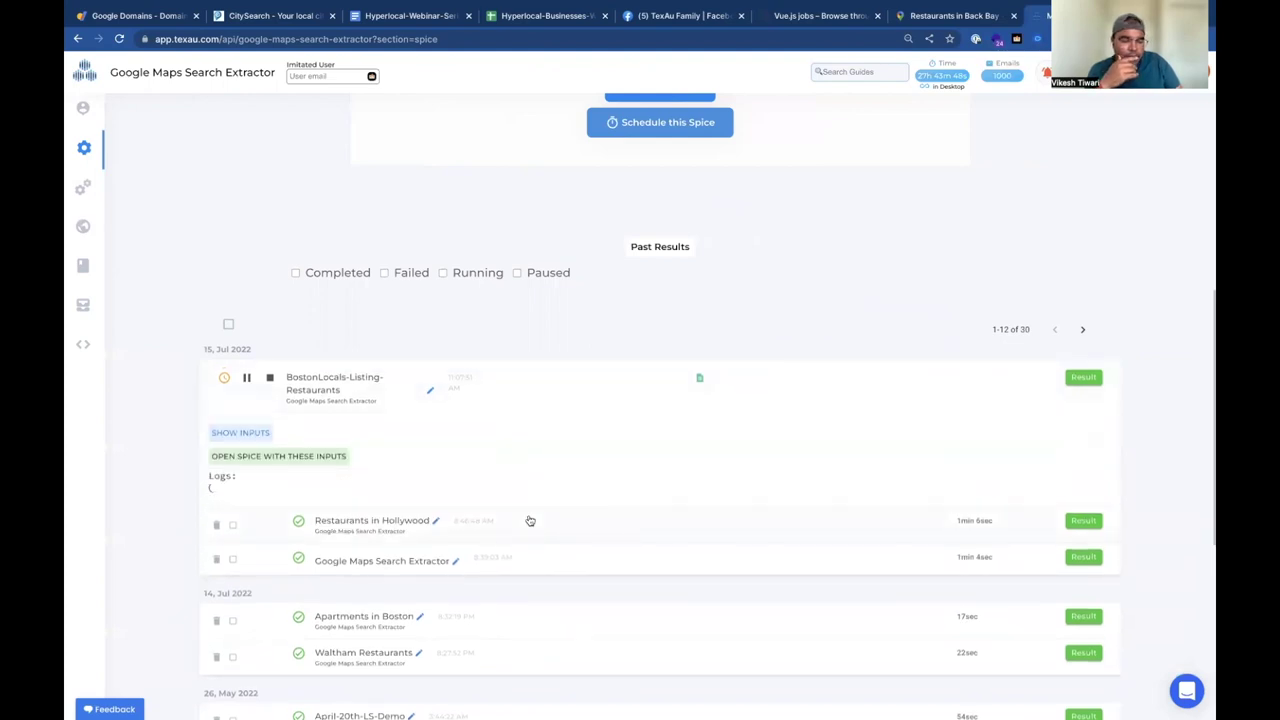
scroll(478, 568, "down", 1)
scroll(478, 568, "down", 5)
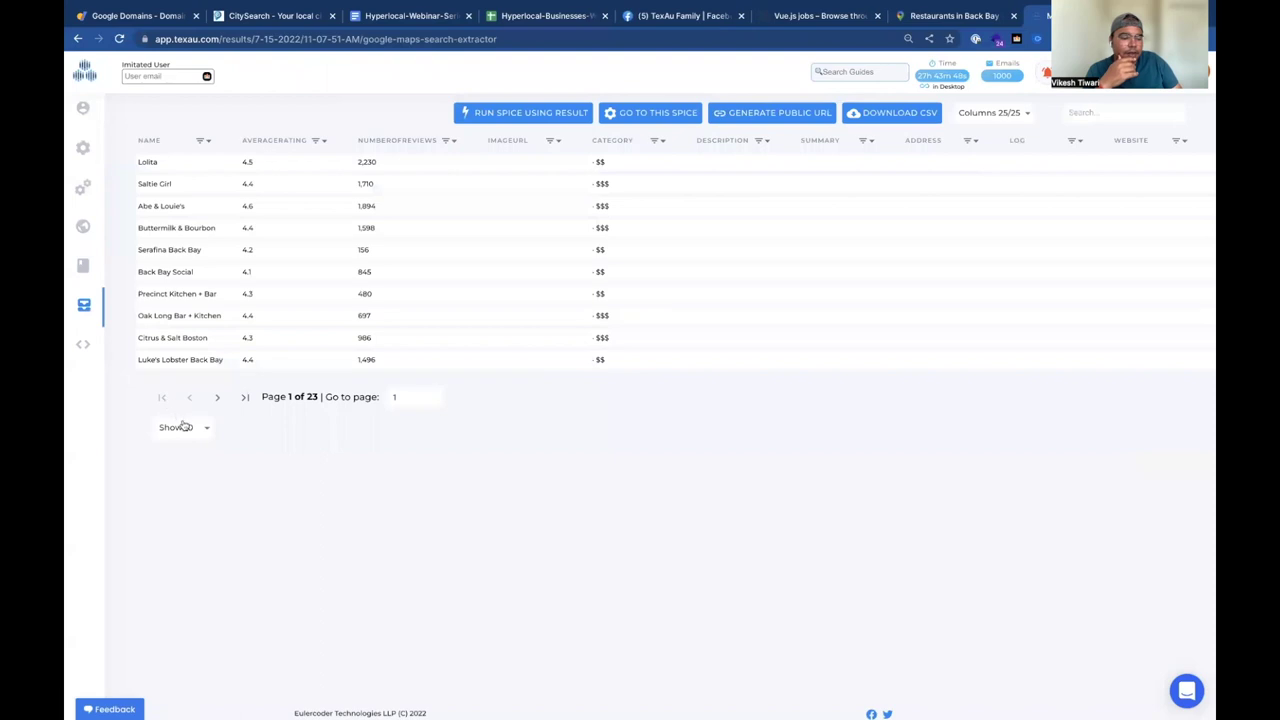
left_click(183, 426)
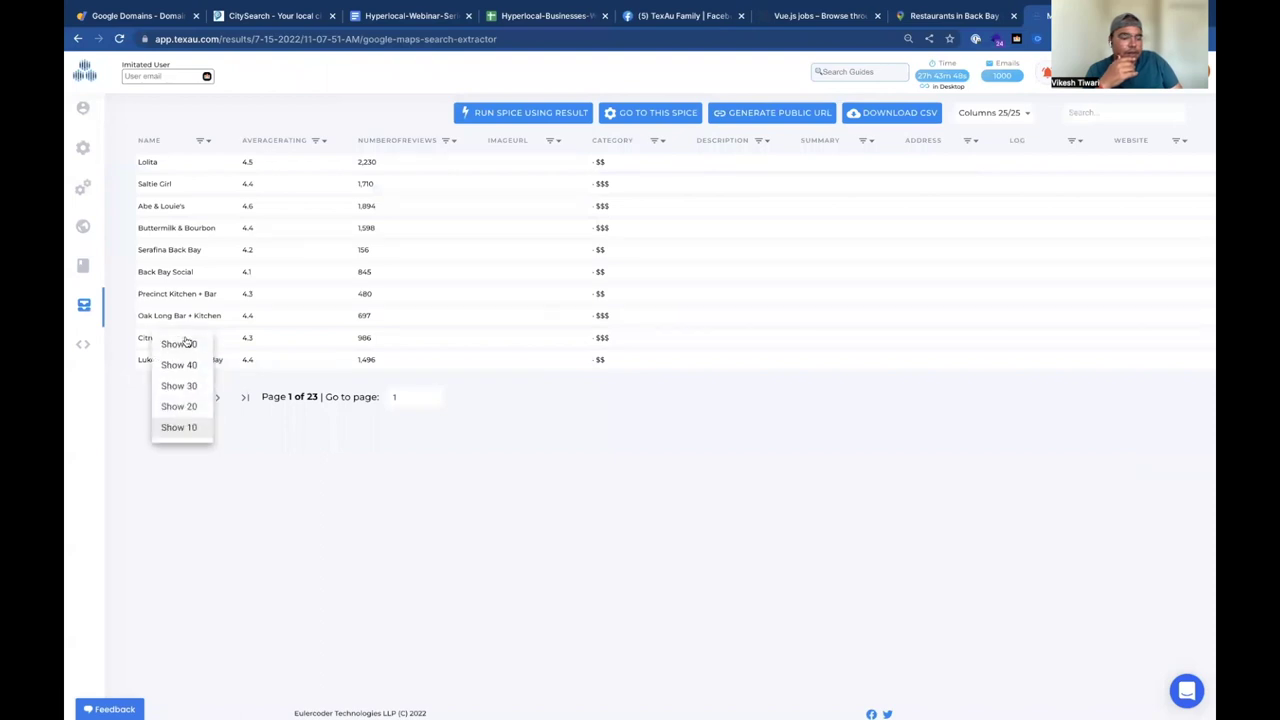
left_click(186, 343)
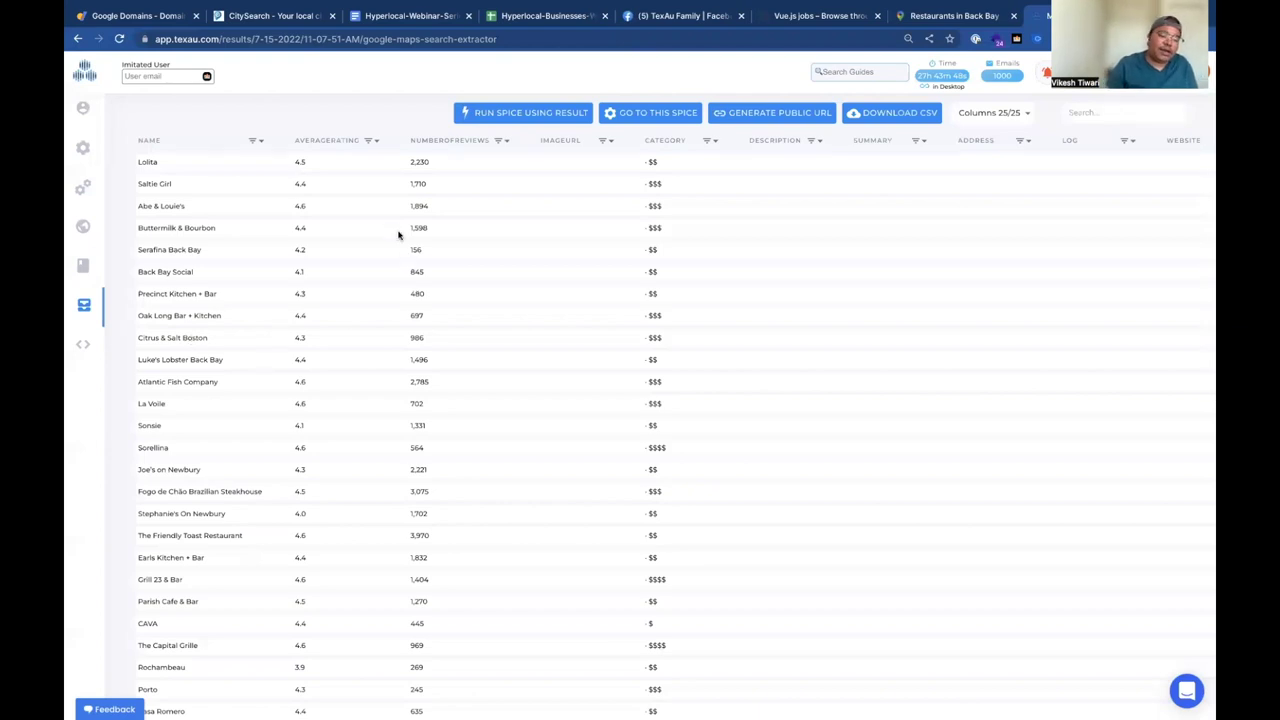
Examine the result table's columns across its full width, from name and rating through coordinates, map link and error fields
scroll(374, 186, "right", 10)
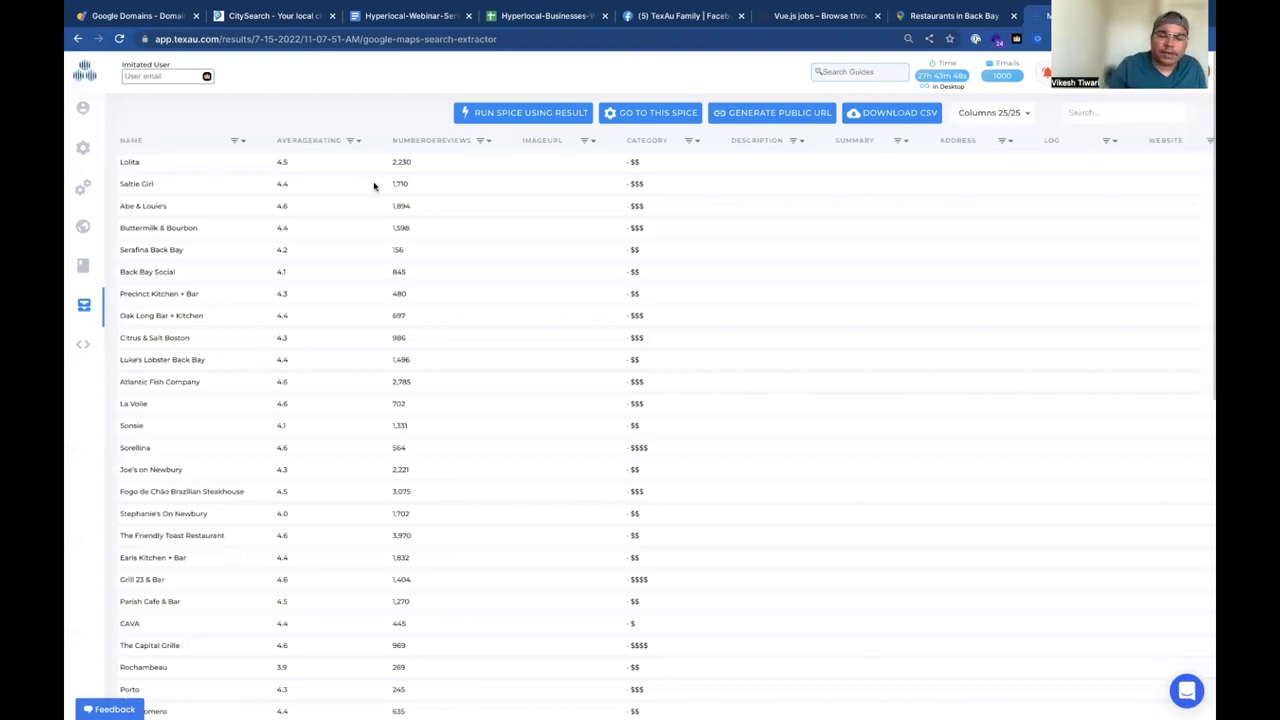
scroll(785, 186, "right", 6)
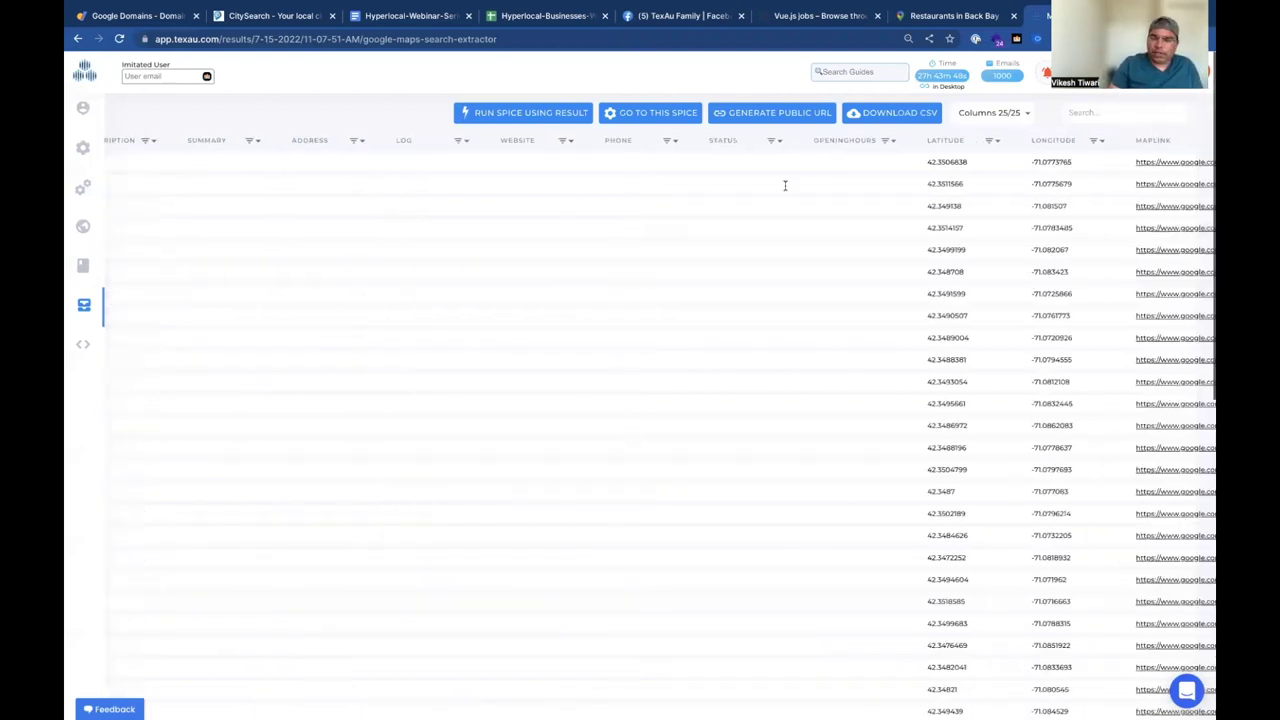
scroll(903, 186, "right", 10)
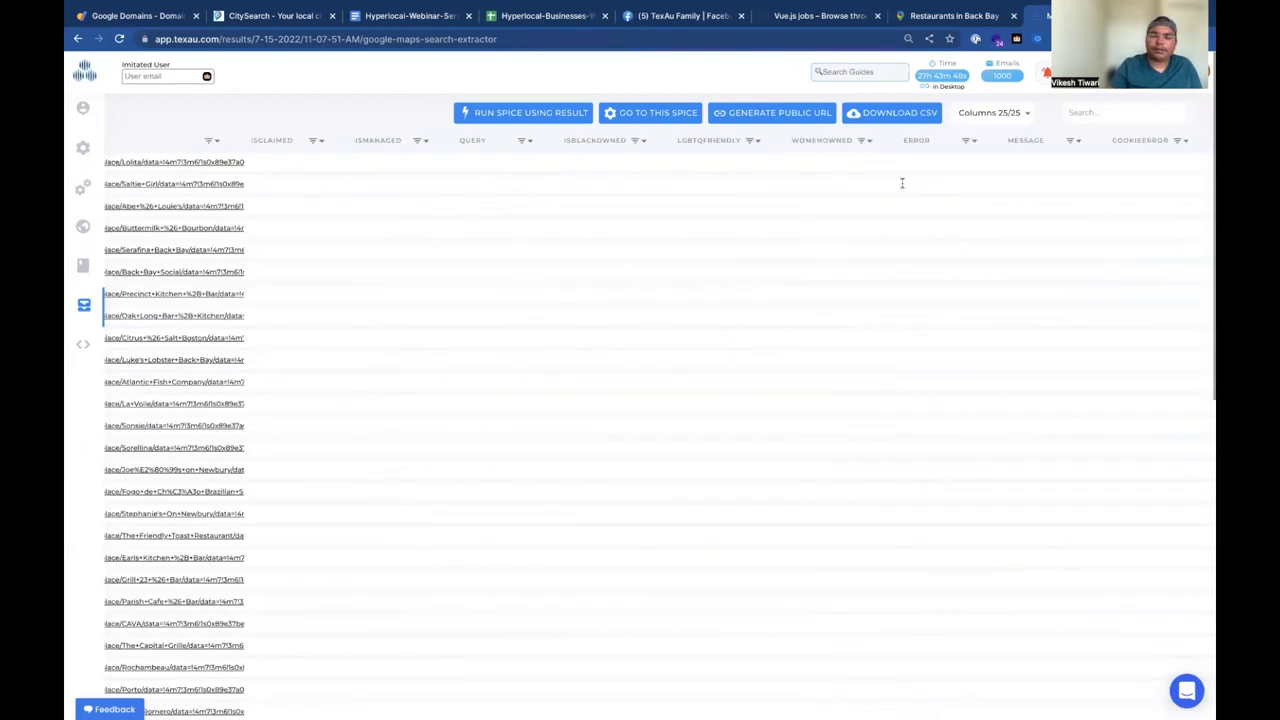
scroll(902, 183, "left", 15)
scroll(572, 241, "left", 8)
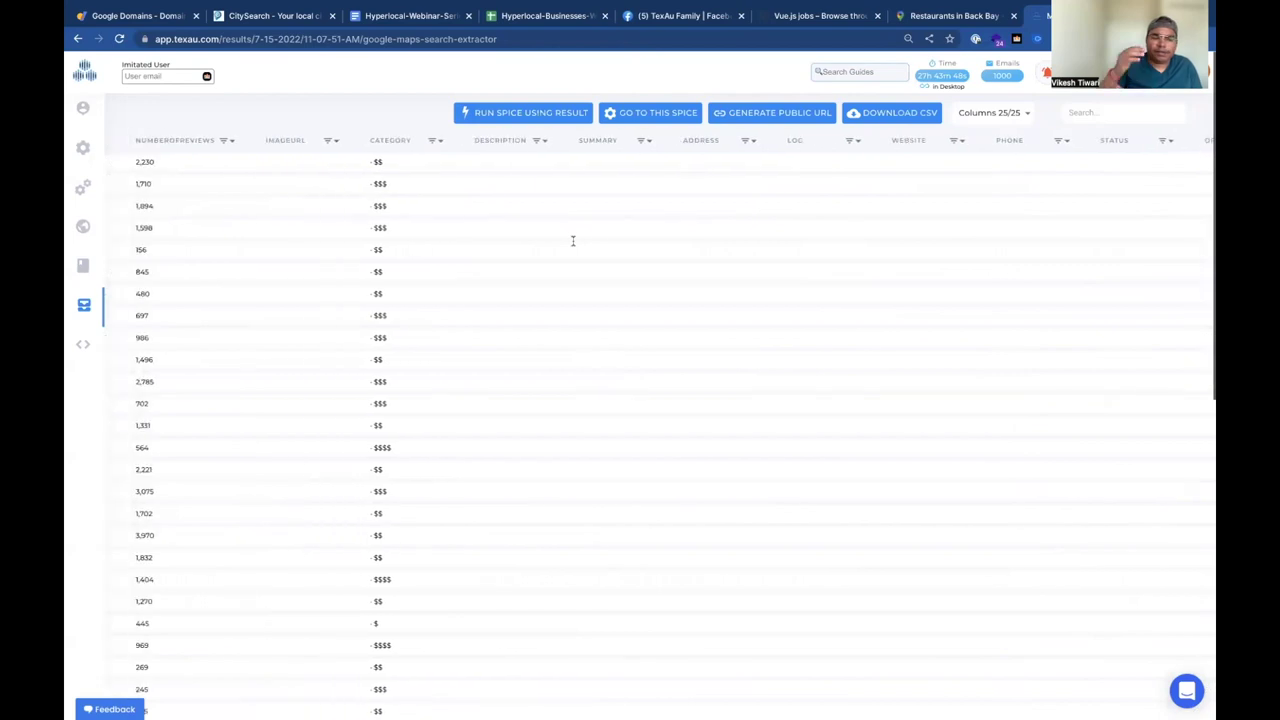
scroll(428, 254, "left", 2)
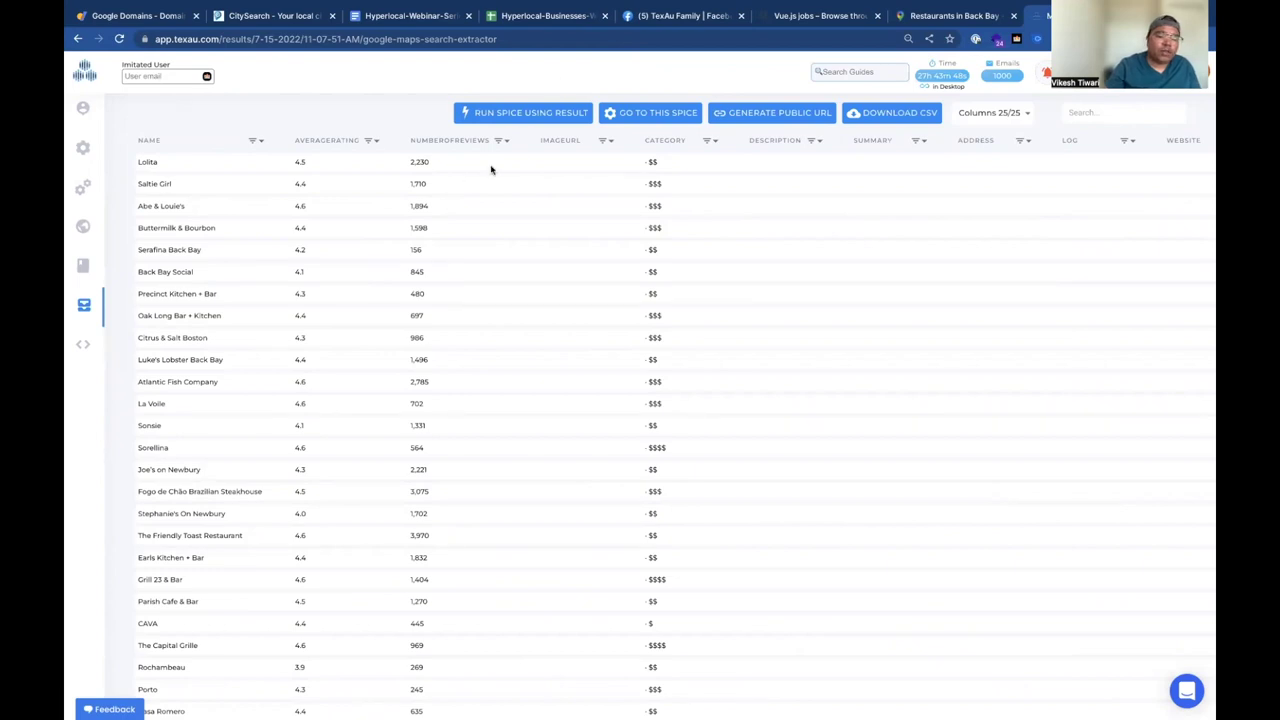
Switch to Hyperlocal-Businesses-Webinar-Sheet in Google Sheets, close the sharing dialog, and select cell F1 of the Restaurants sheet
left_click(527, 16)
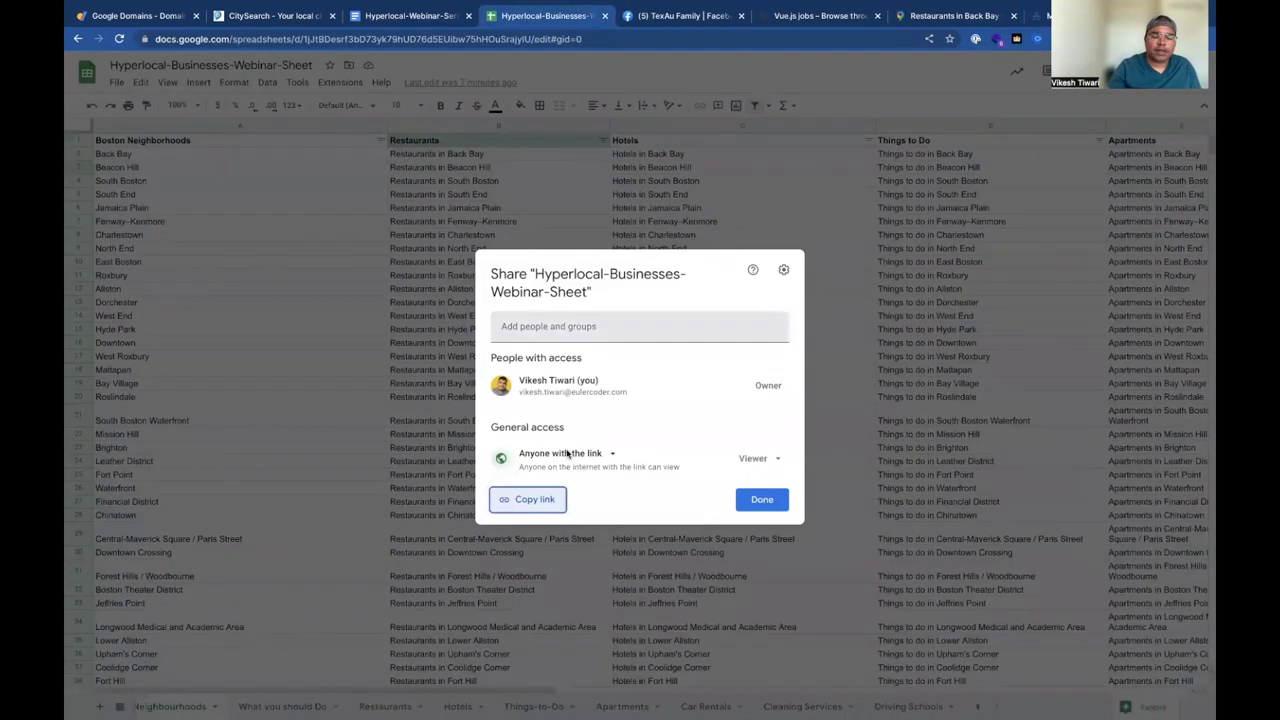
left_click(762, 499)
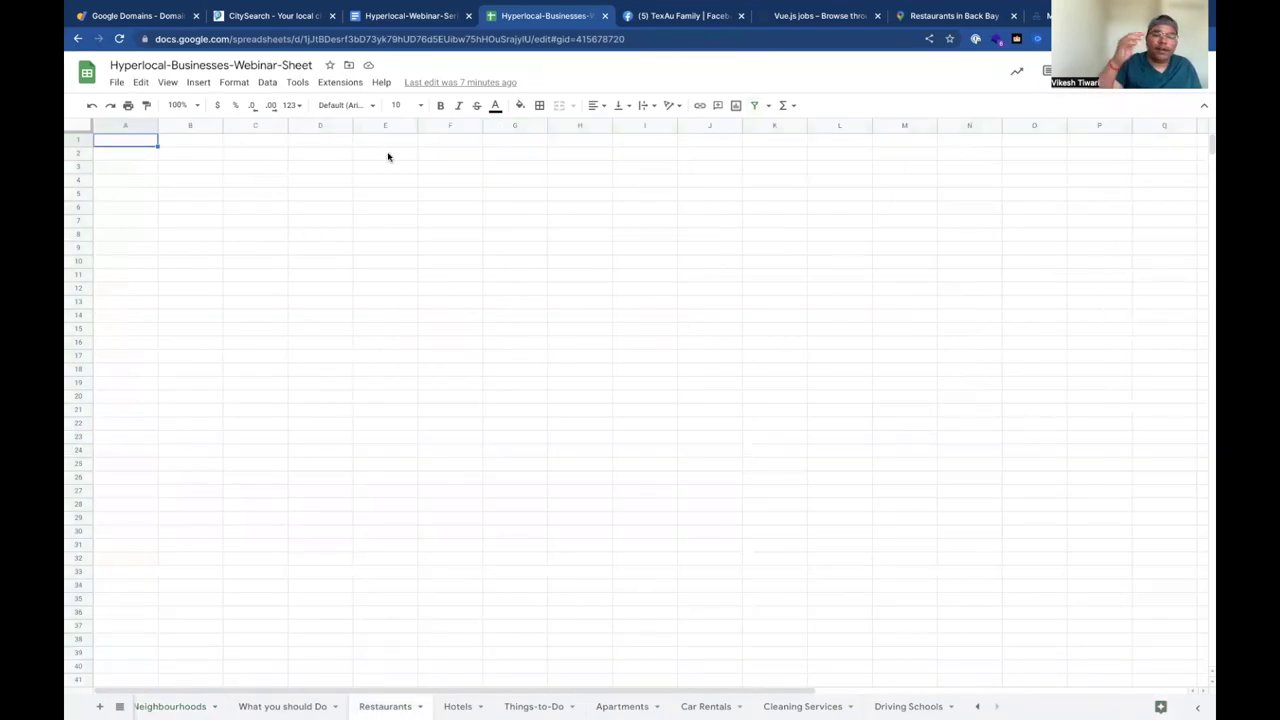
left_click(448, 144)
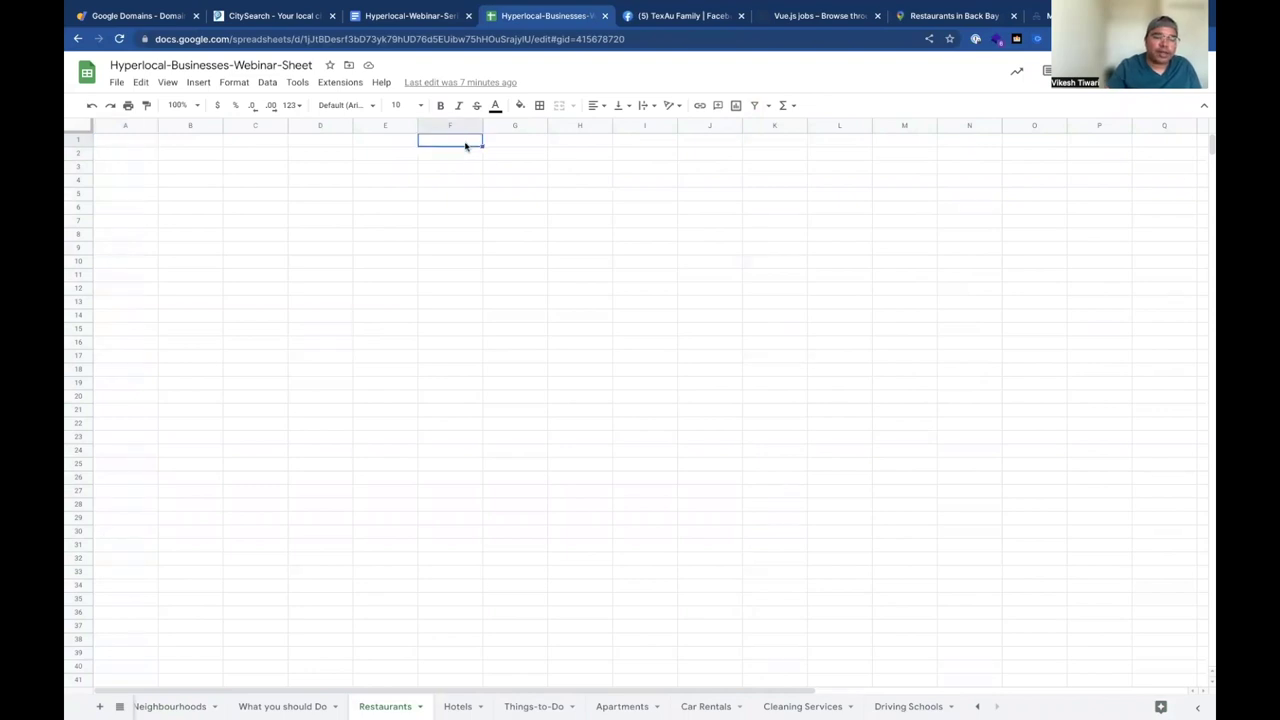
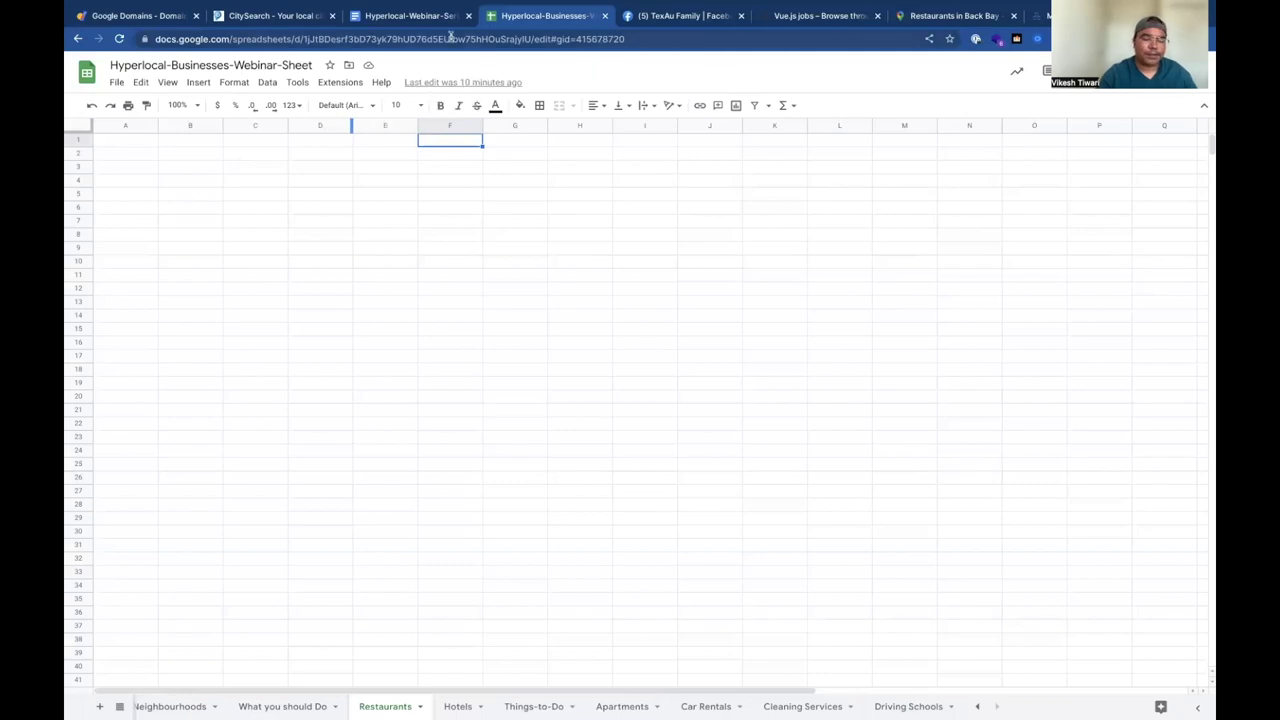
Switch back to TexAu's extraction results, generate their public URL, and copy it
left_click(1090, 15)
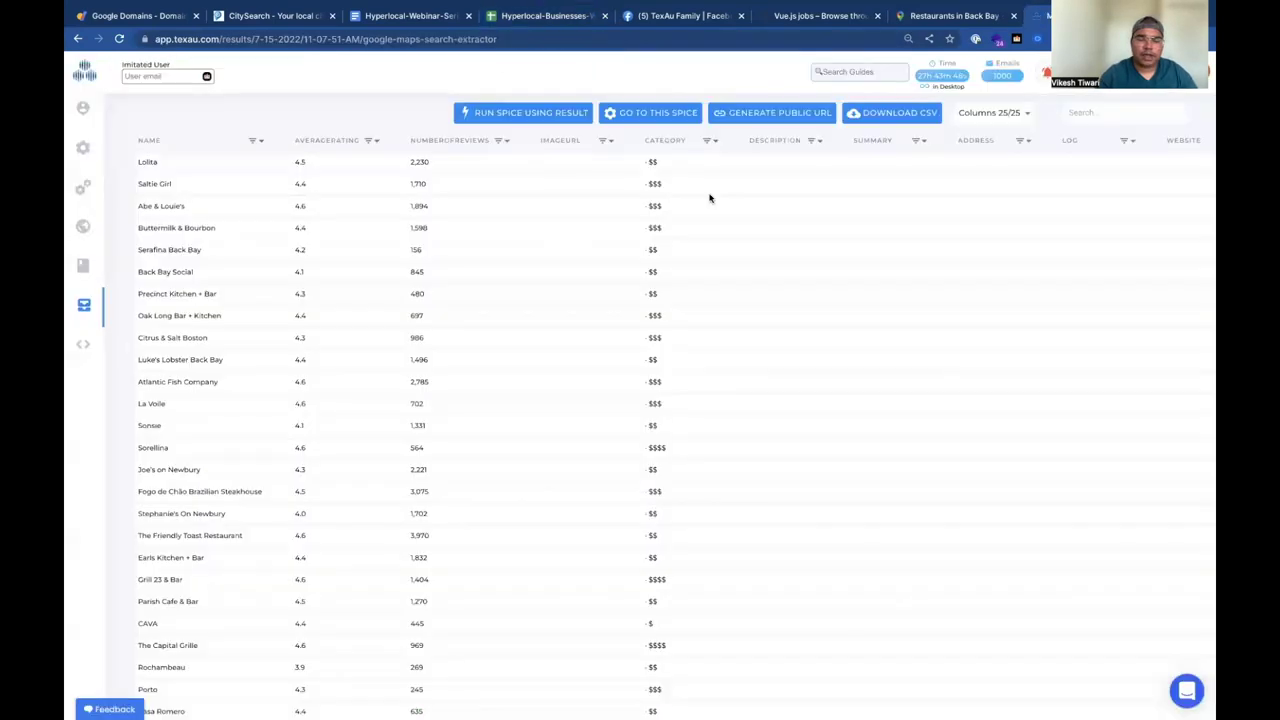
left_click(788, 115)
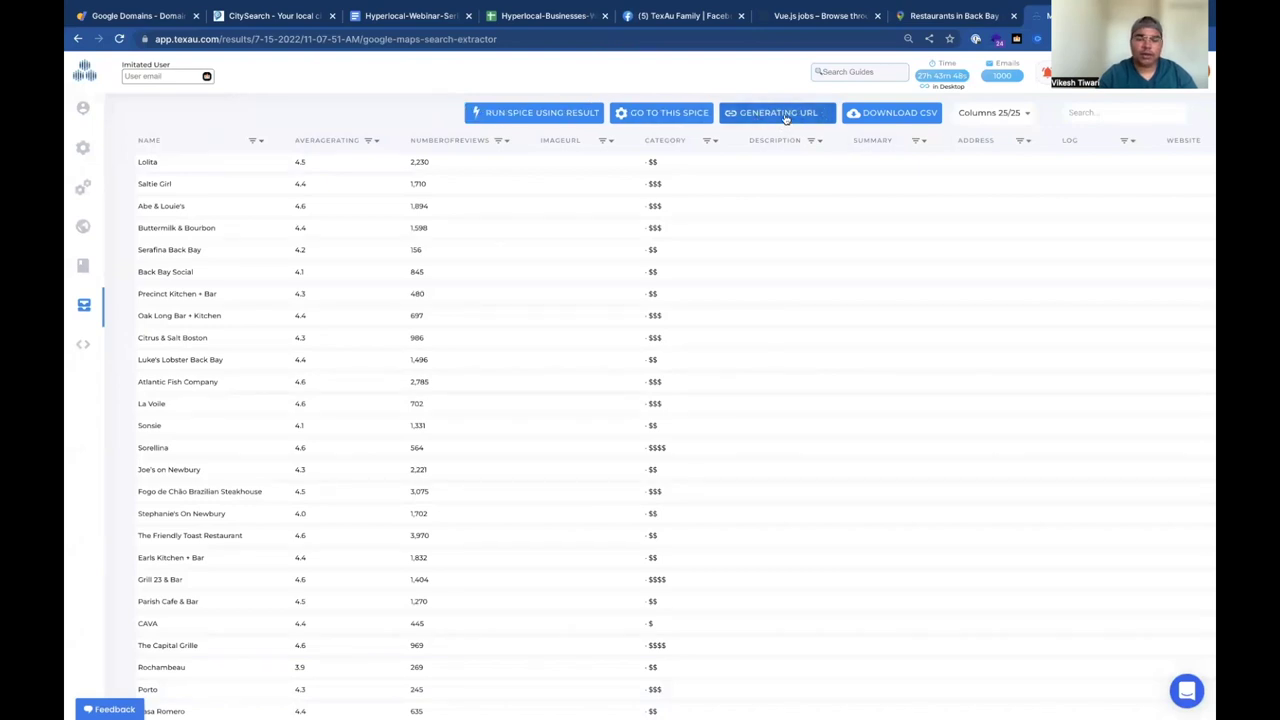
left_click(783, 115)
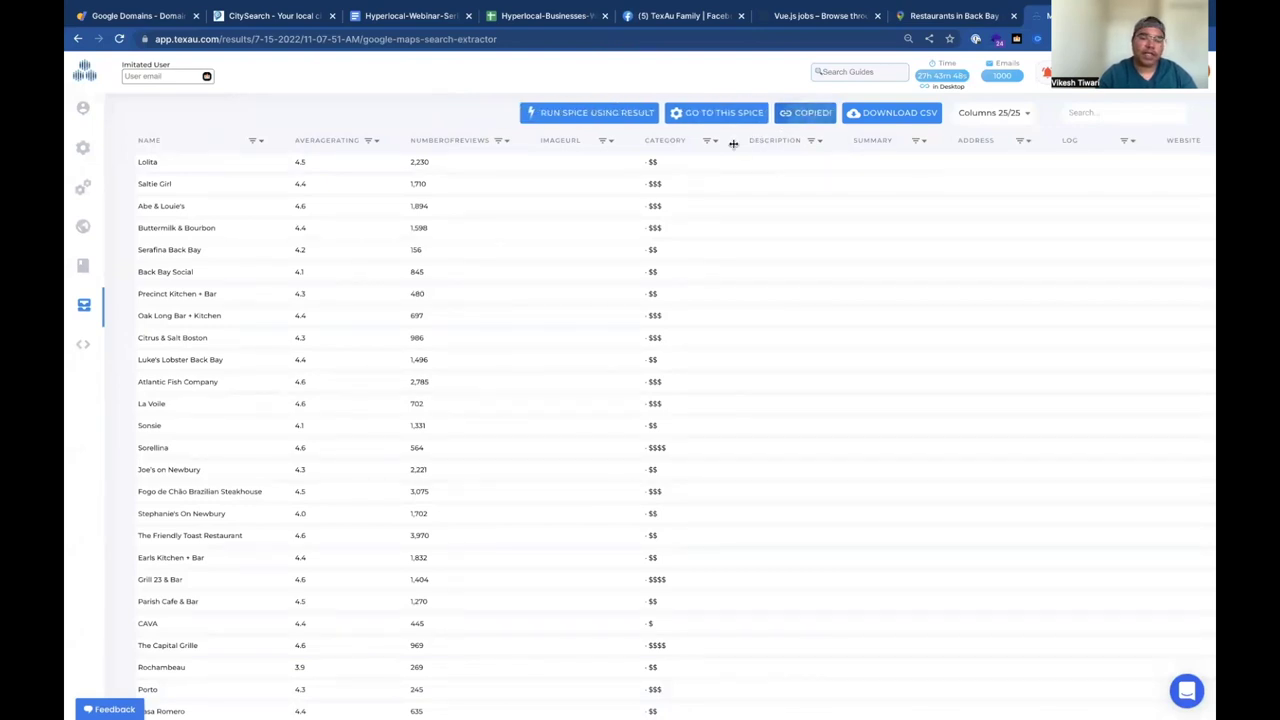
Switch to the Google Sheets webinar spreadsheet and import the copied TexAu results URL into cell A1 of the Restaurants sheet with IMPORTDATA
left_click(558, 17)
left_click(114, 149)
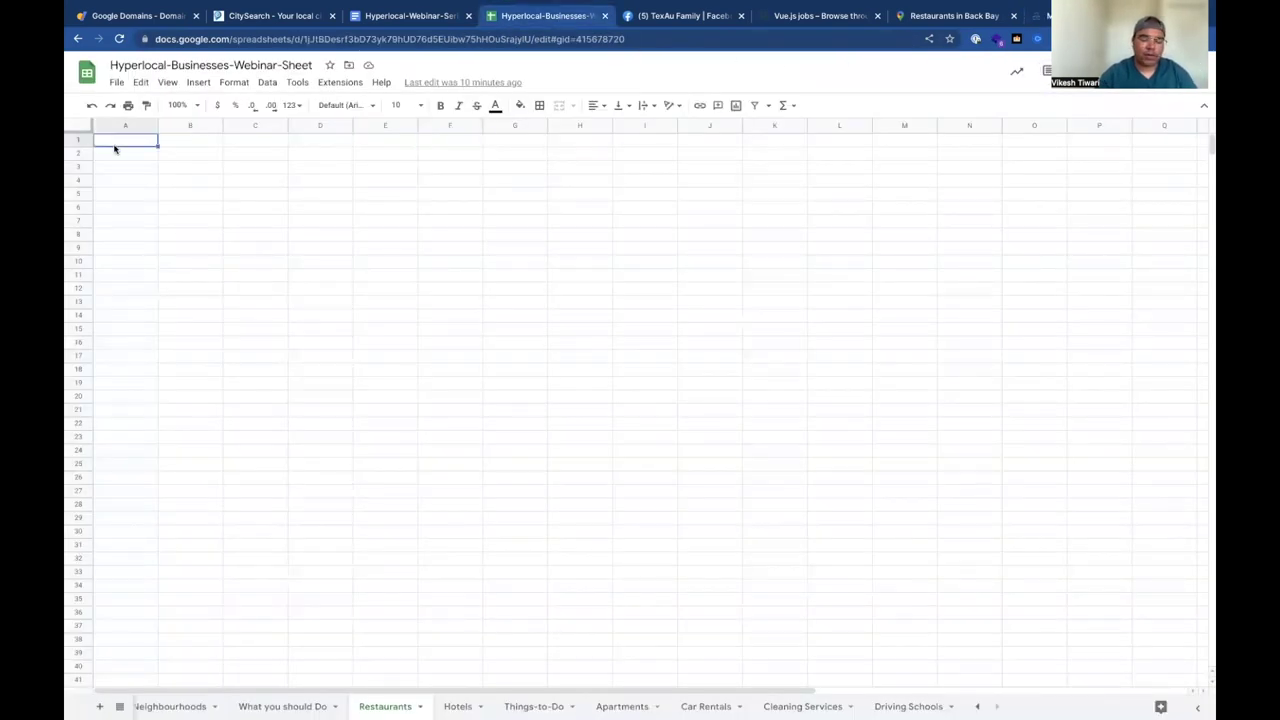
type("=IMport")
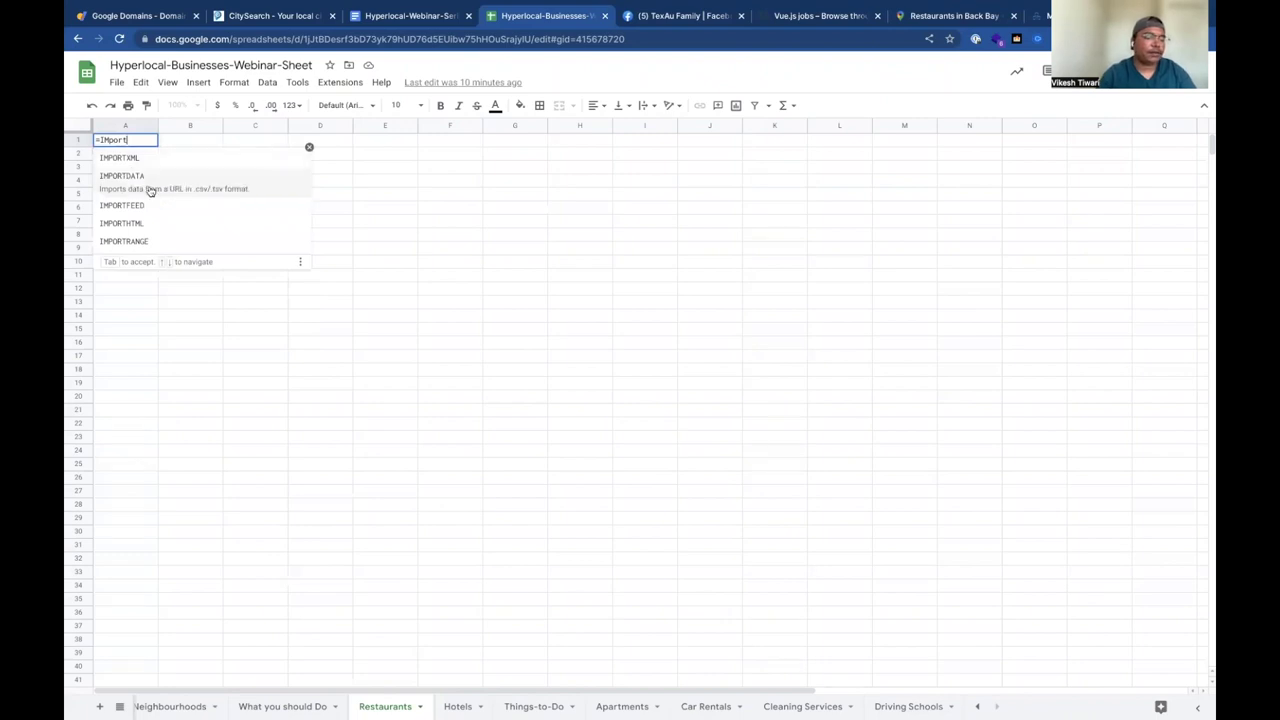
left_click(150, 190)
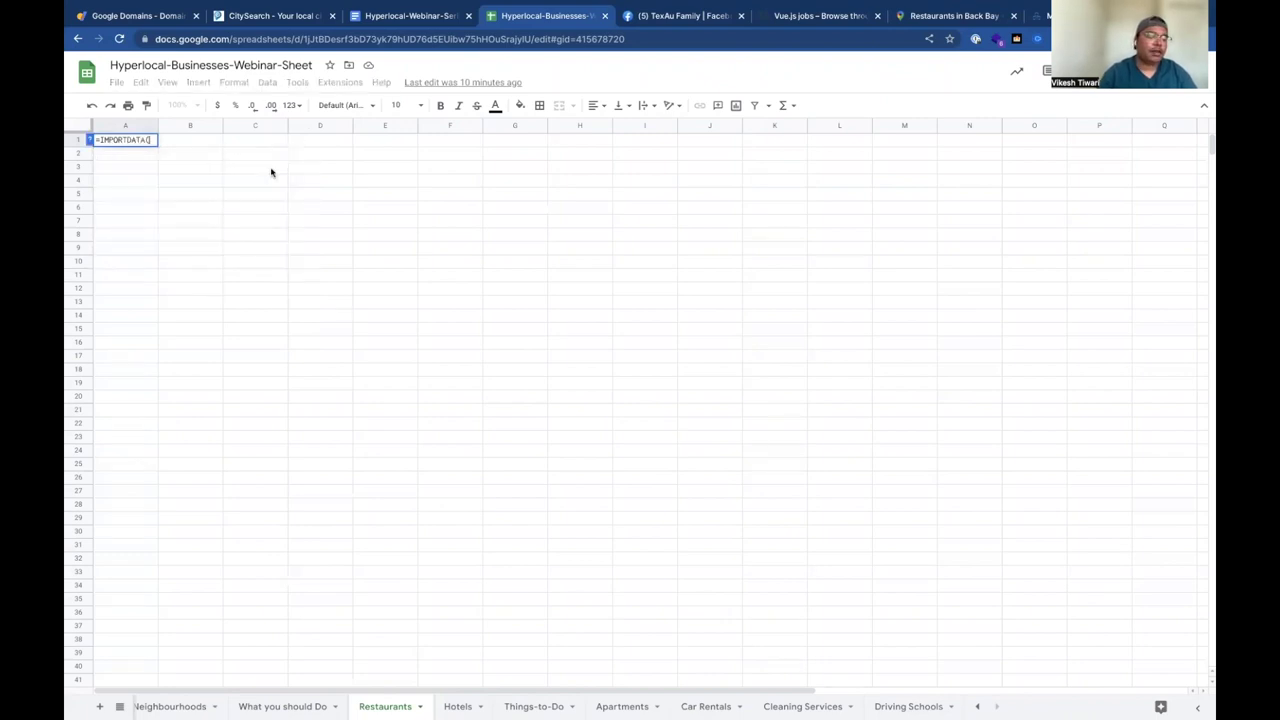
key("ctrl+v")
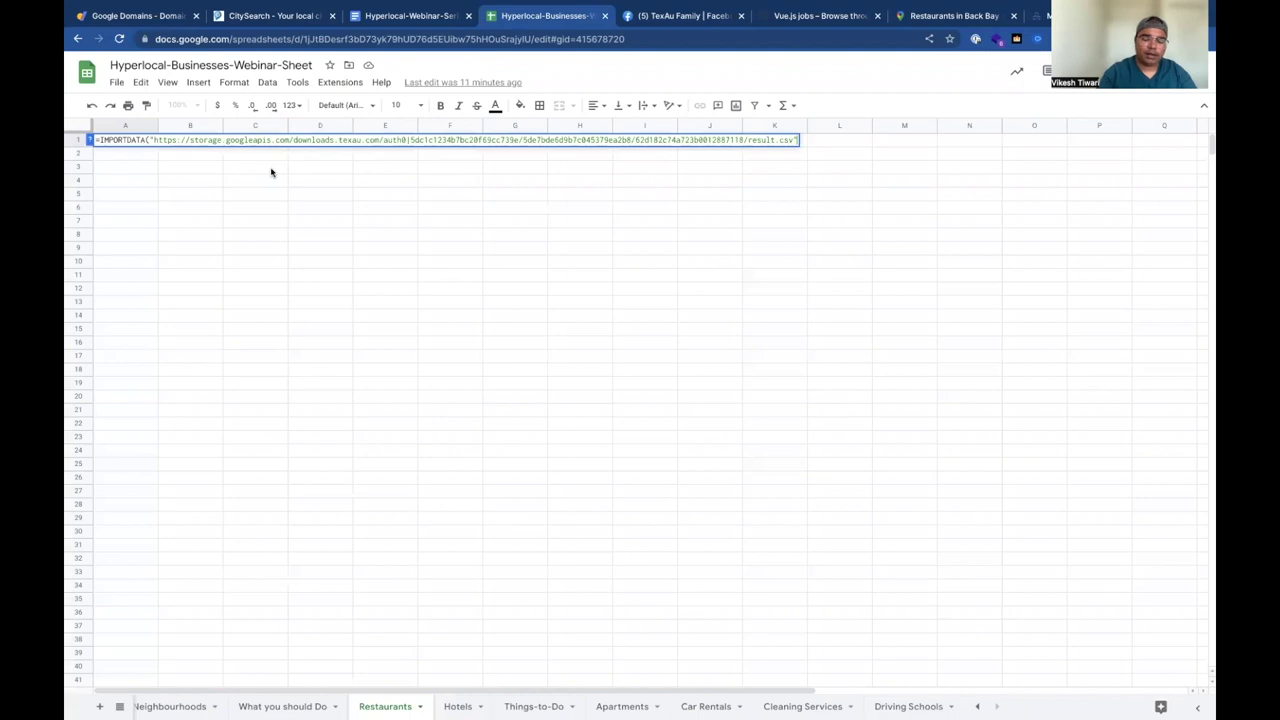
type(")")
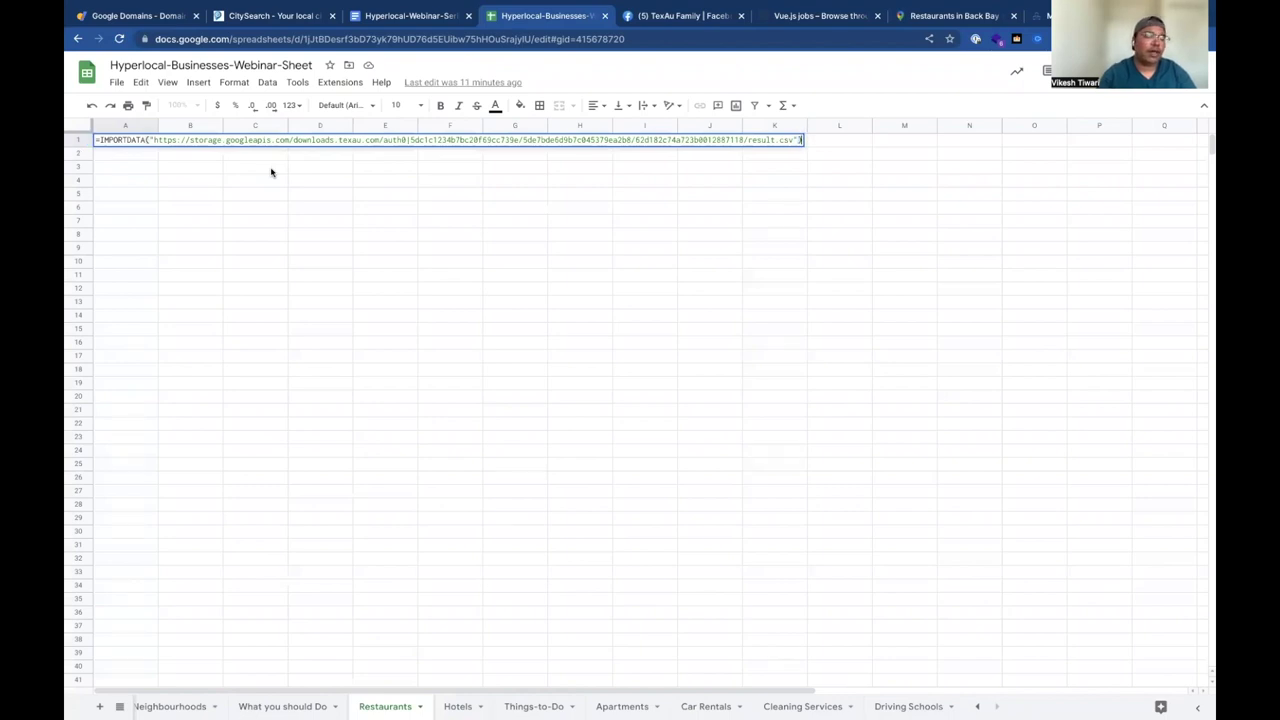
key("Return")
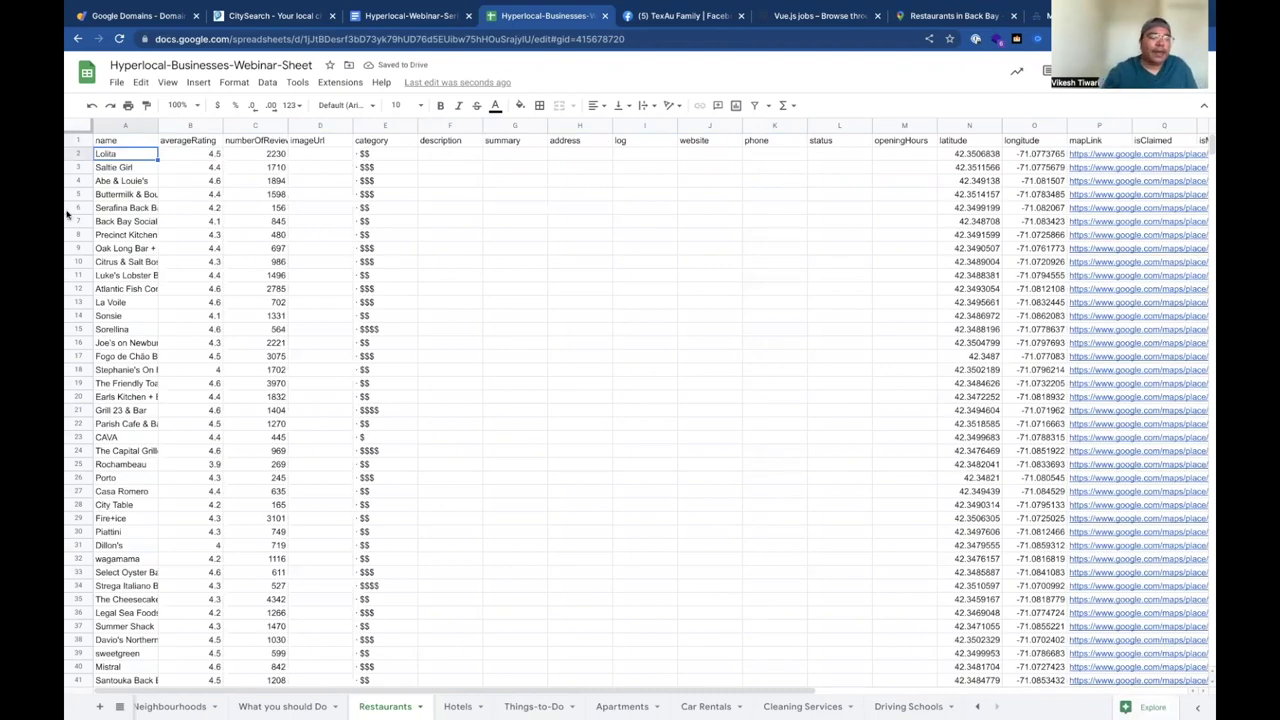
Create a filter on the header row of the imported restaurant data
left_click(78, 140)
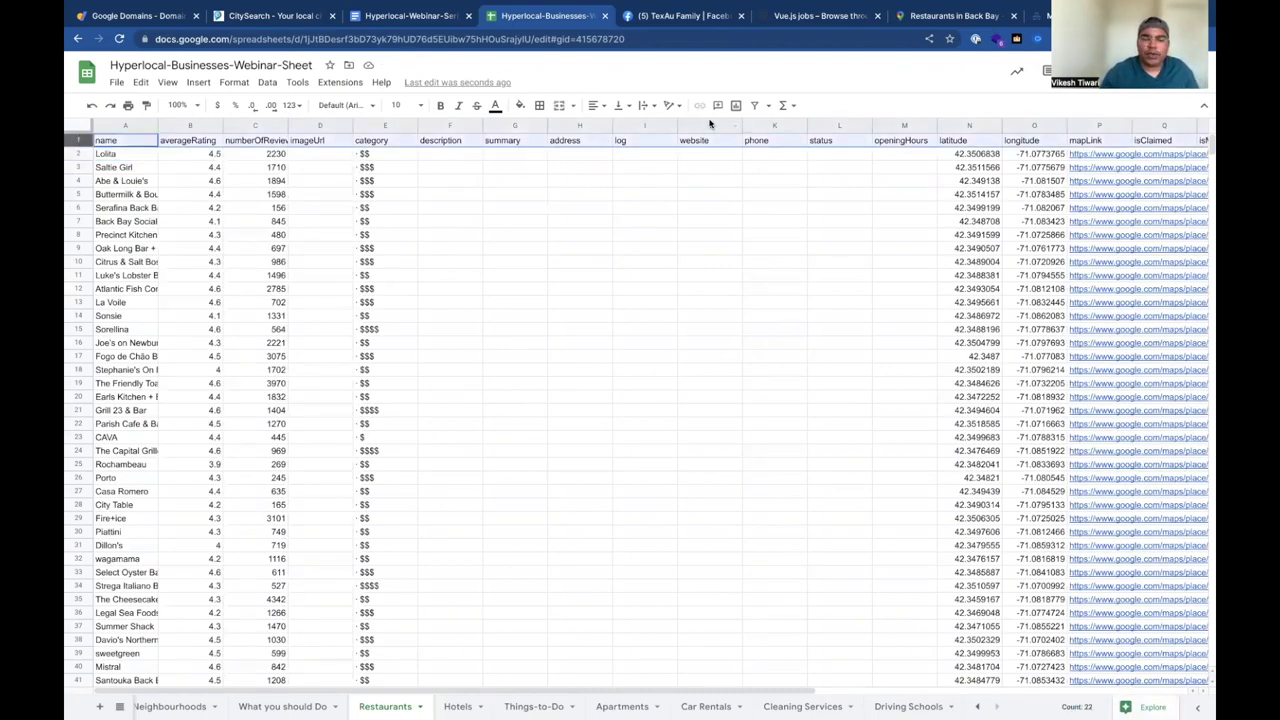
left_click(754, 105)
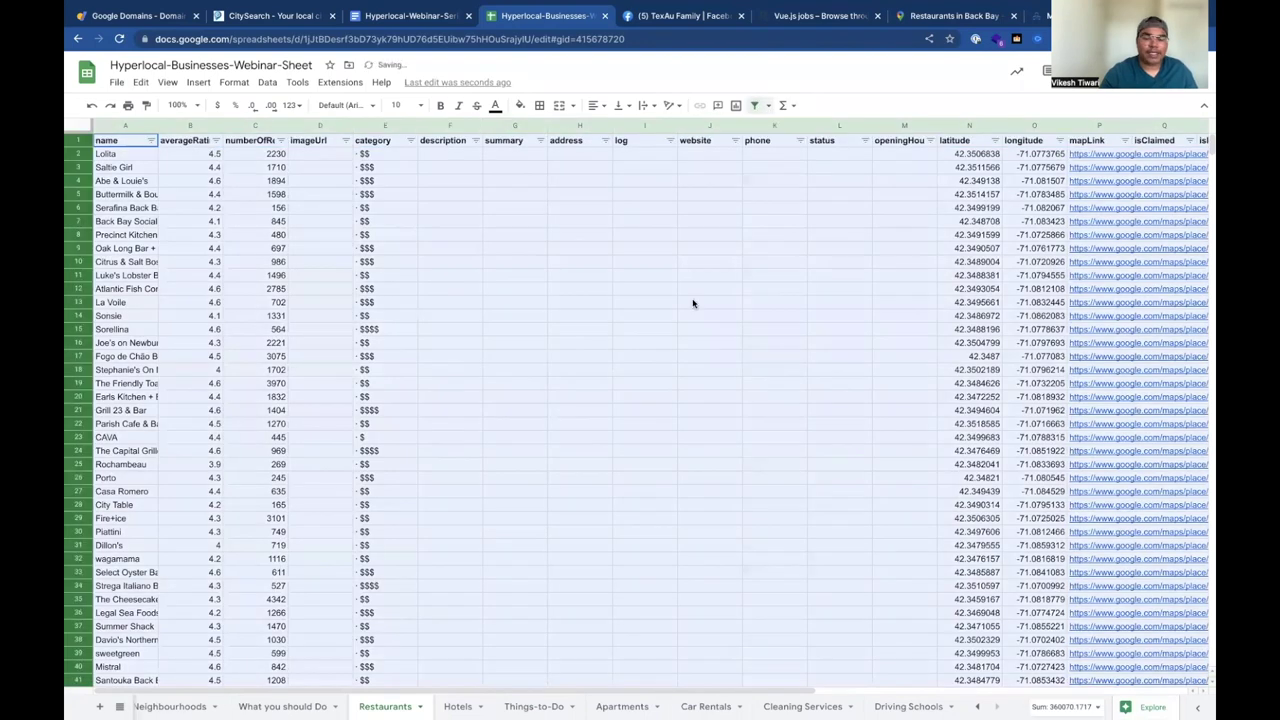